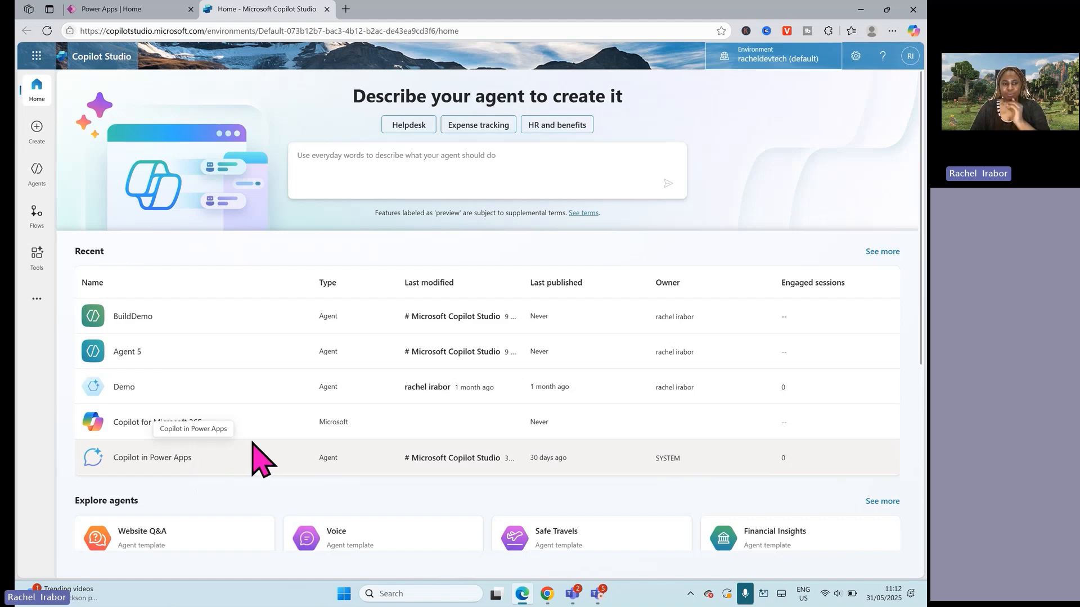
Step: Open the agent flows area and view the form for describing a new agent flow
scroll(487, 365, down, 4)
scroll(487, 366, up, 4)
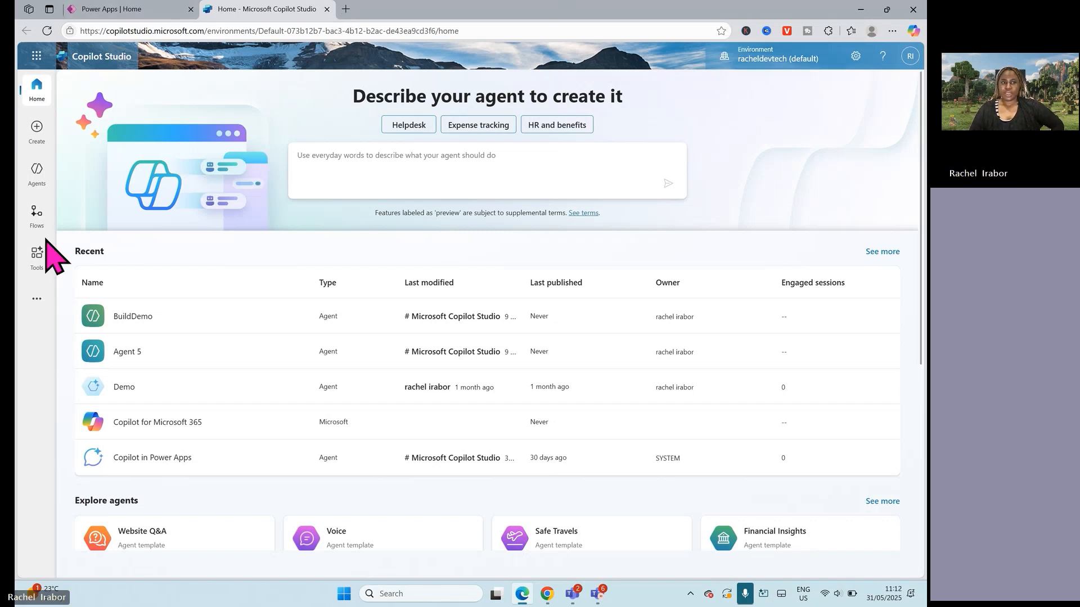
click(47, 218)
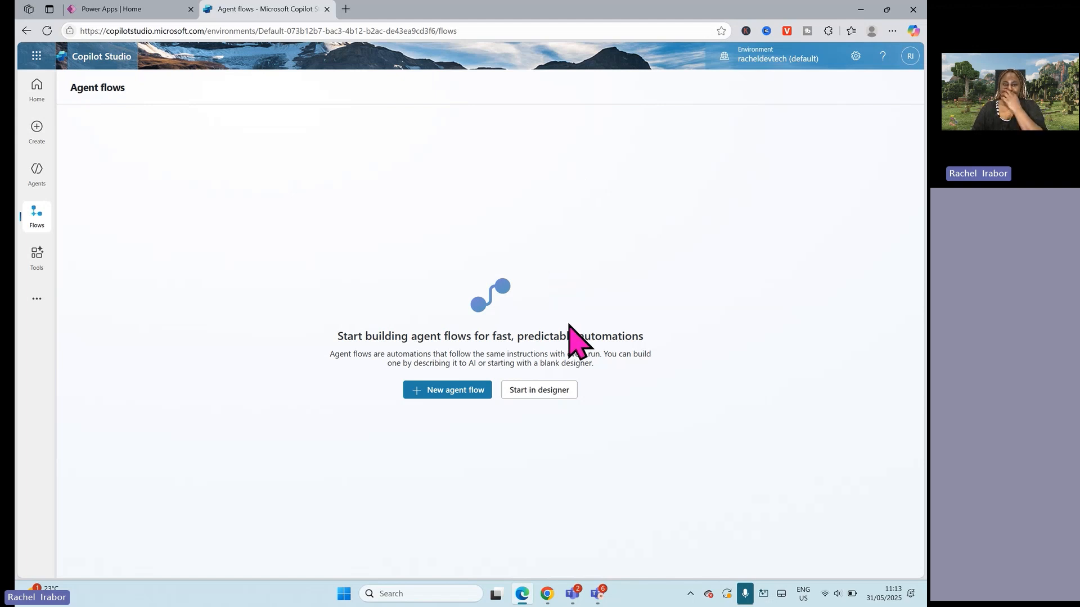
click(456, 391)
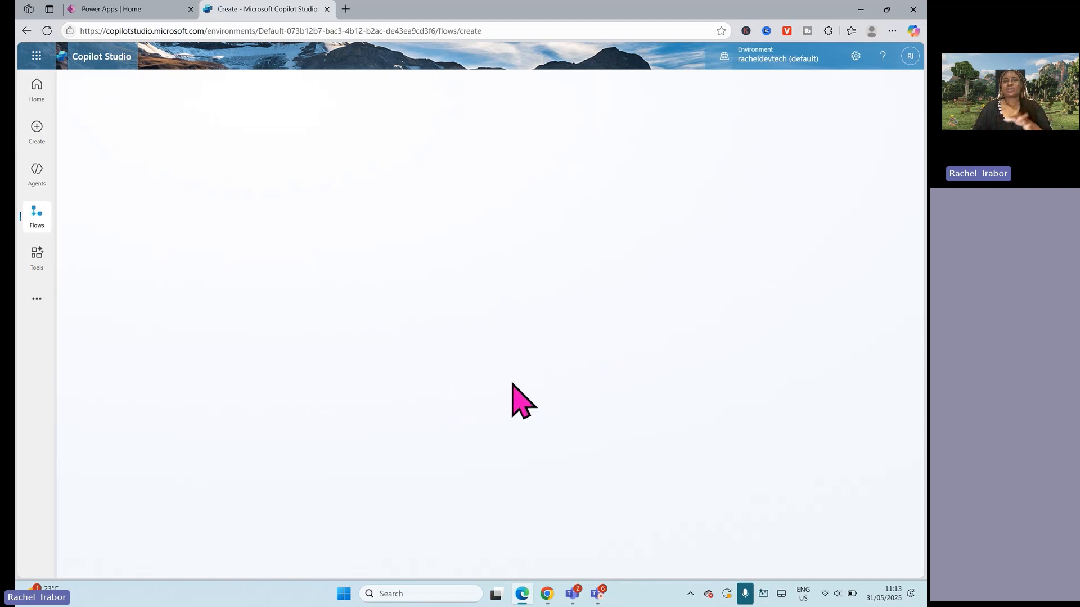
click(280, 163)
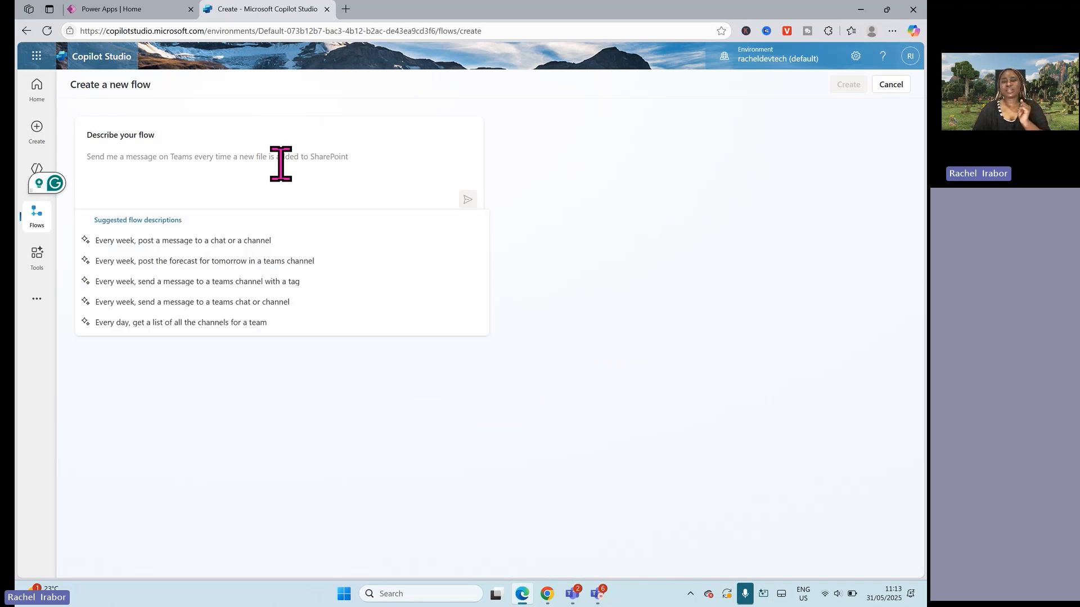
Step: View the list of agents, return to agent flows and start a blank flow in the designer
click(36, 178)
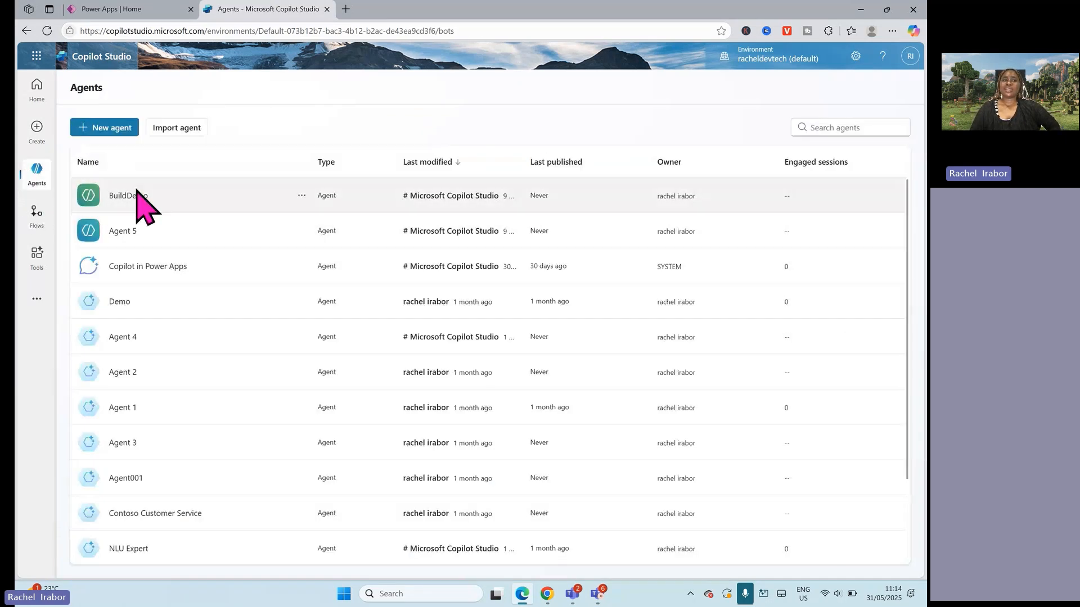
click(36, 216)
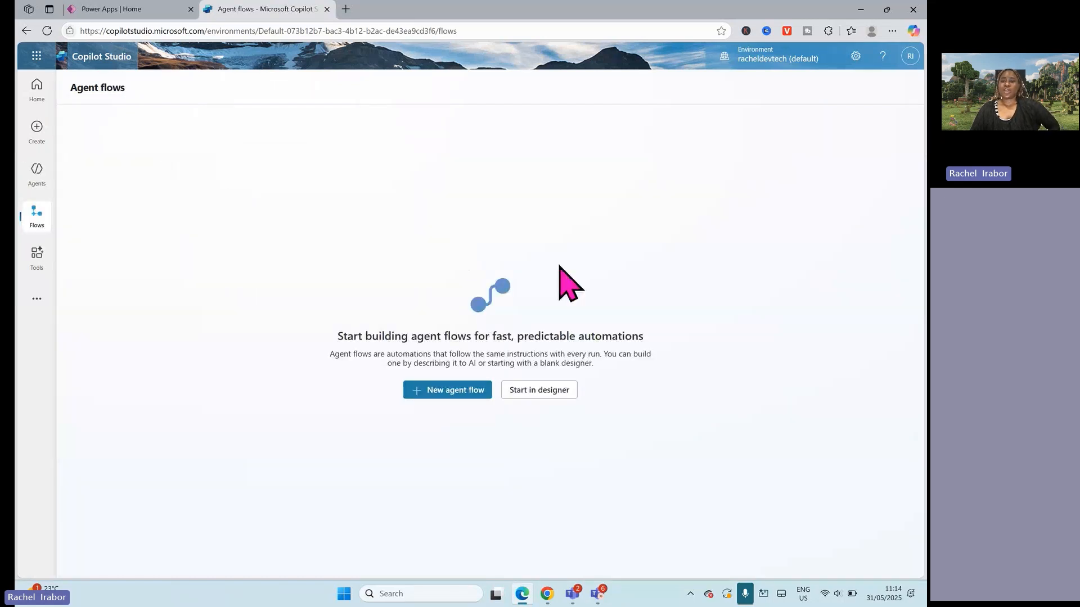
click(538, 397)
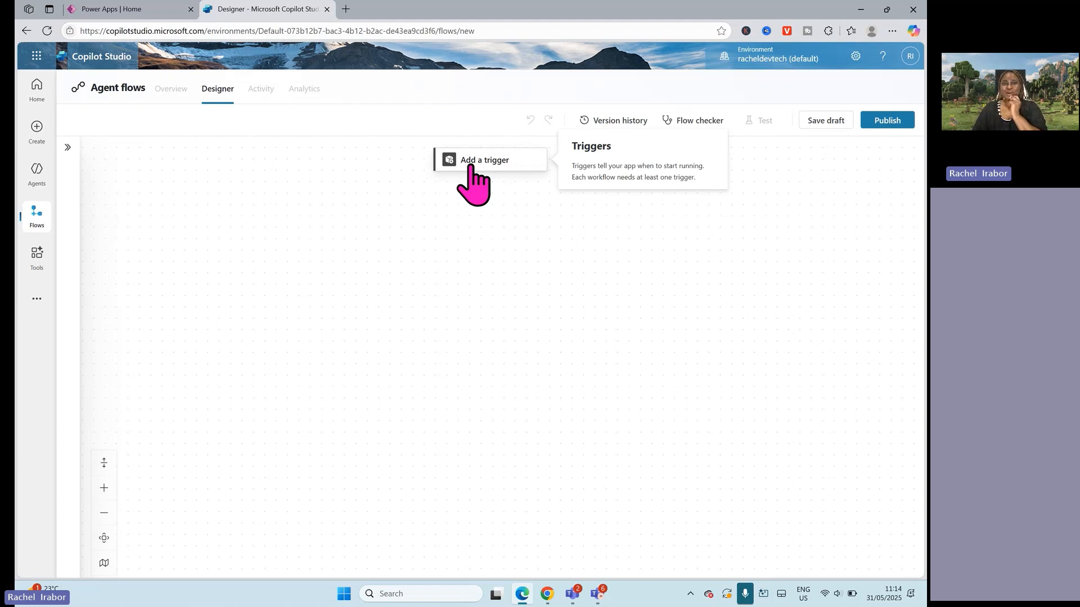
Step: Open make.powerautomate.com in a new browser tab and sign in to Power Automate
click(345, 9)
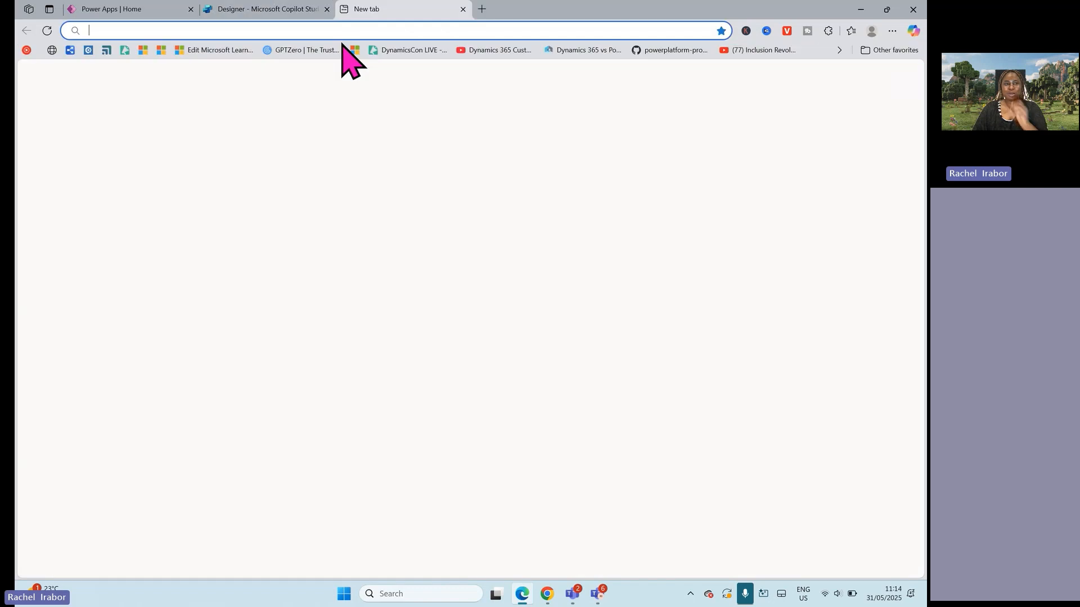
text(make.powerautomate.com)
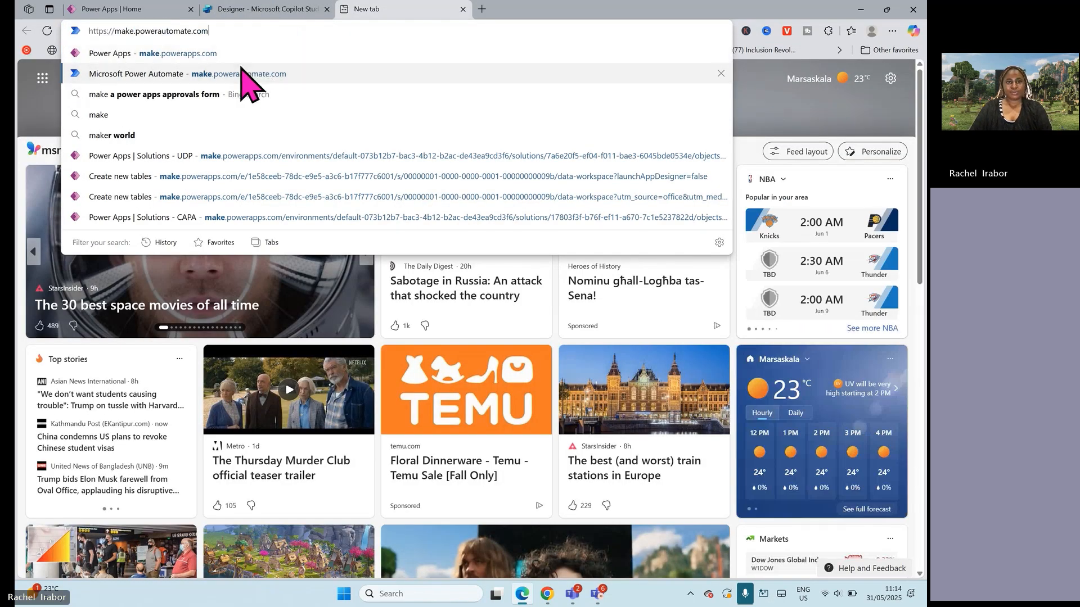
click(245, 72)
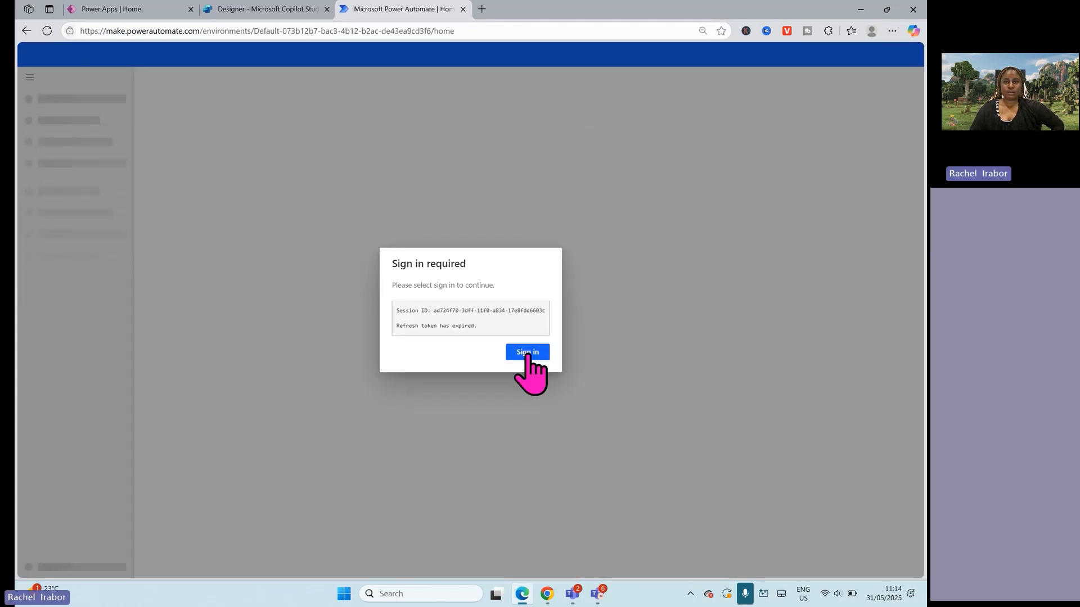
click(527, 353)
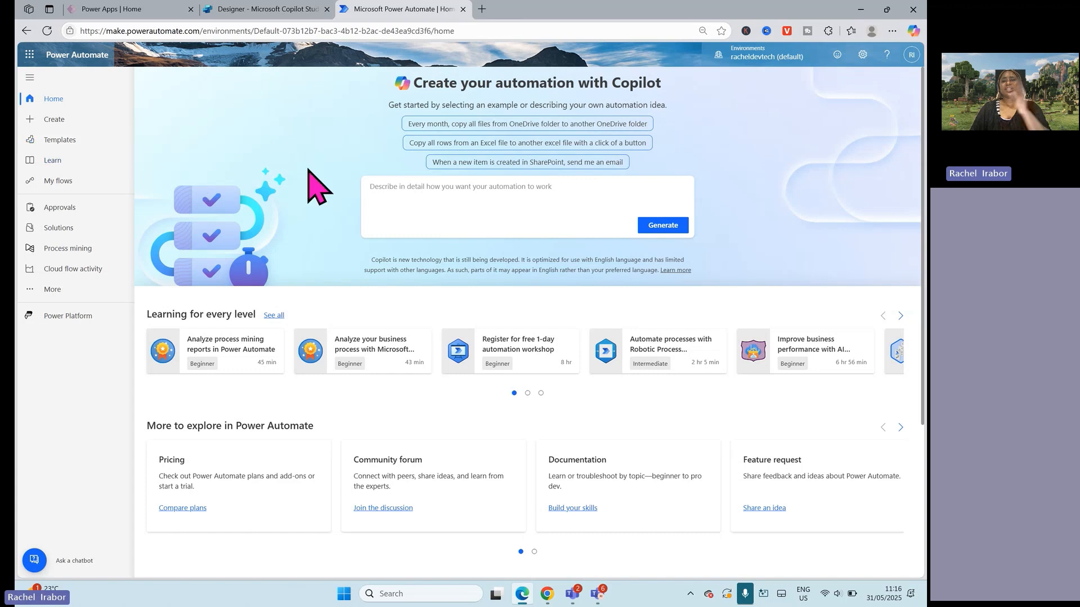
Step: Examine Power Automate's options for creating a flow, from the Copilot description box to the blank flow types
click(441, 207)
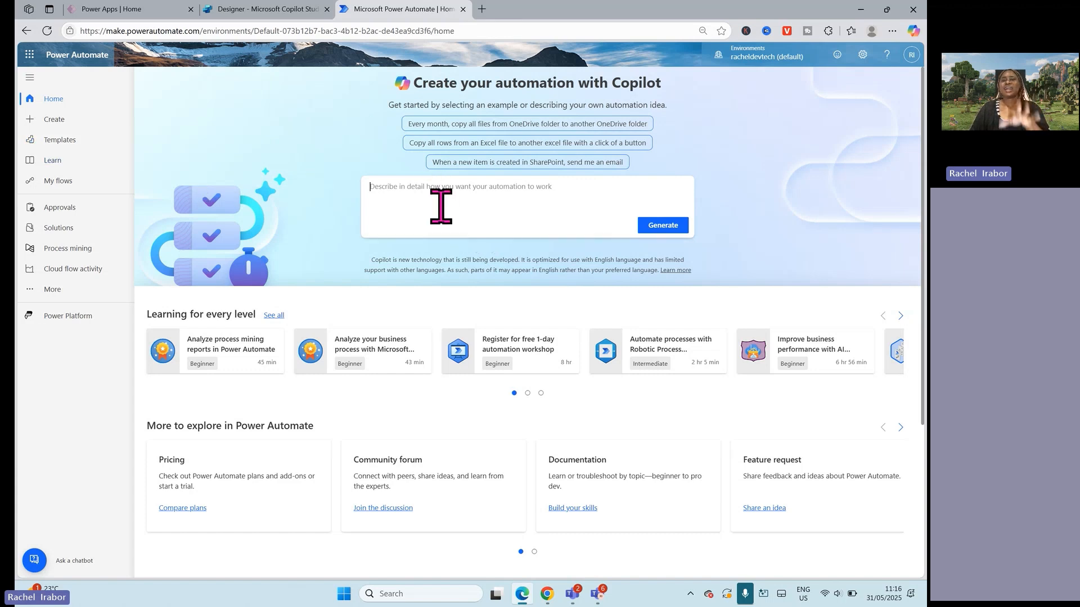
click(55, 120)
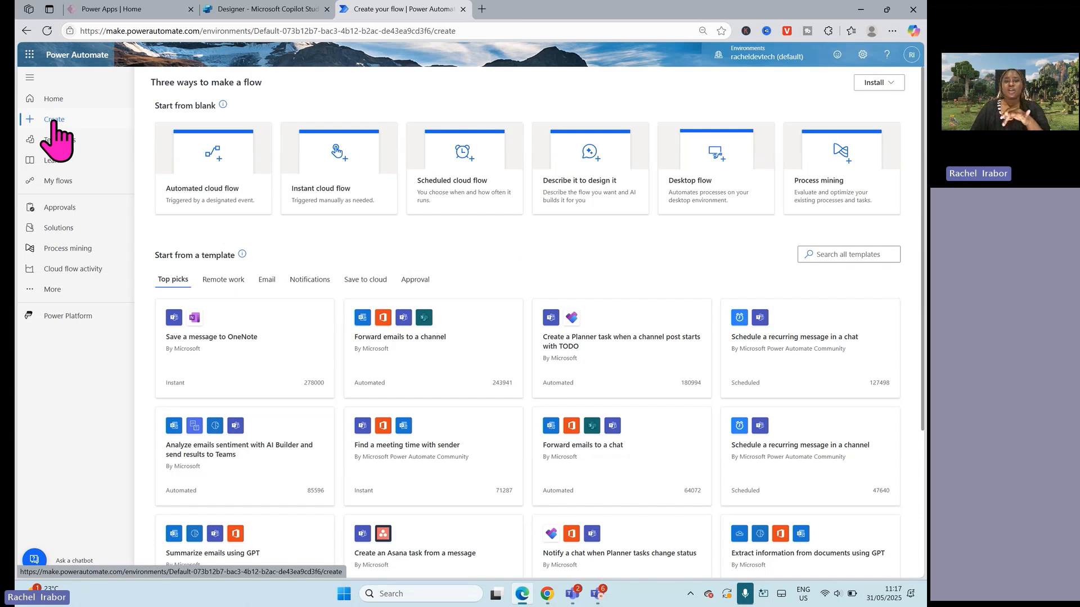
click(419, 594)
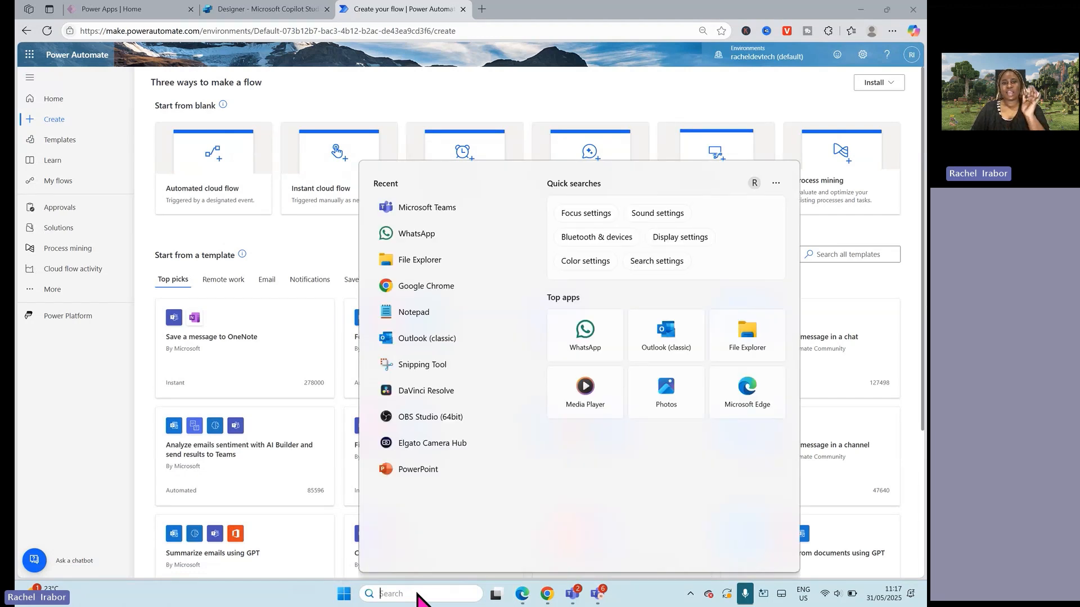
click(557, 87)
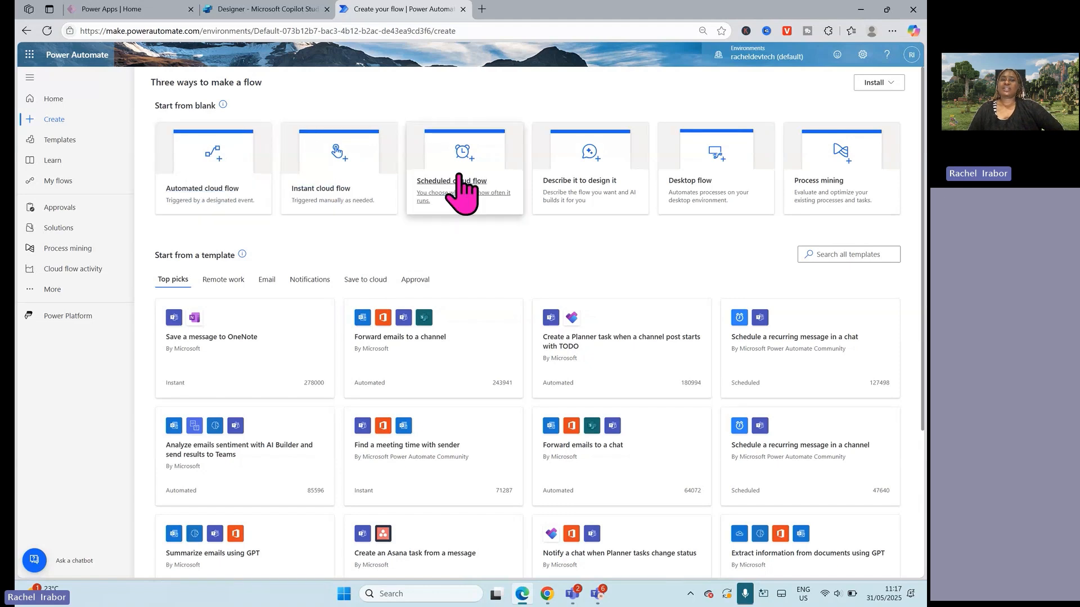
Step: Switch back to Copilot Studio and add the "When an agent calls the flow" trigger to the blank agent flow
click(231, 8)
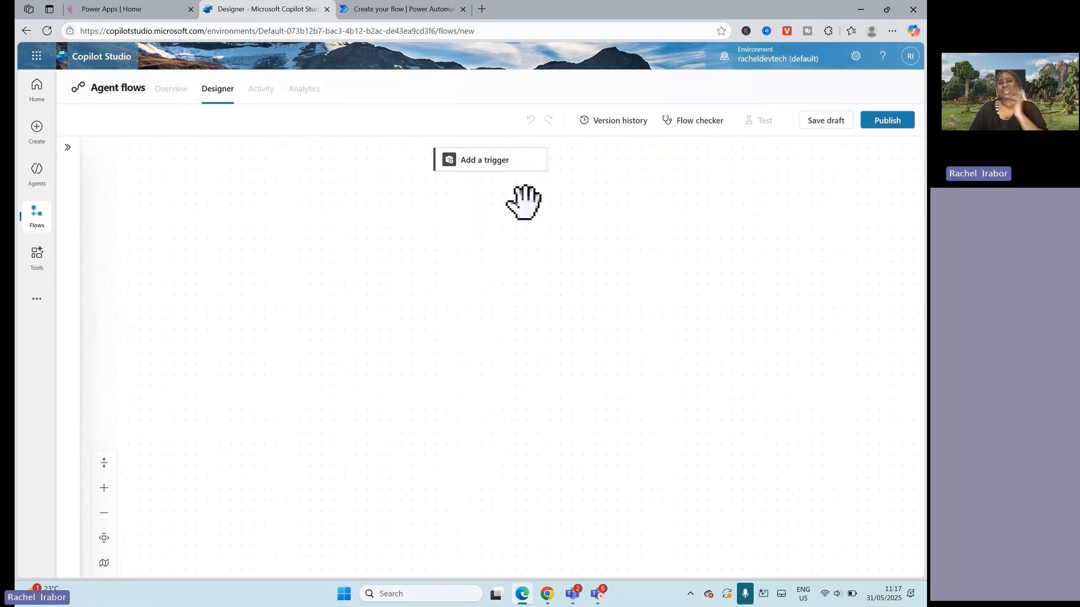
click(471, 169)
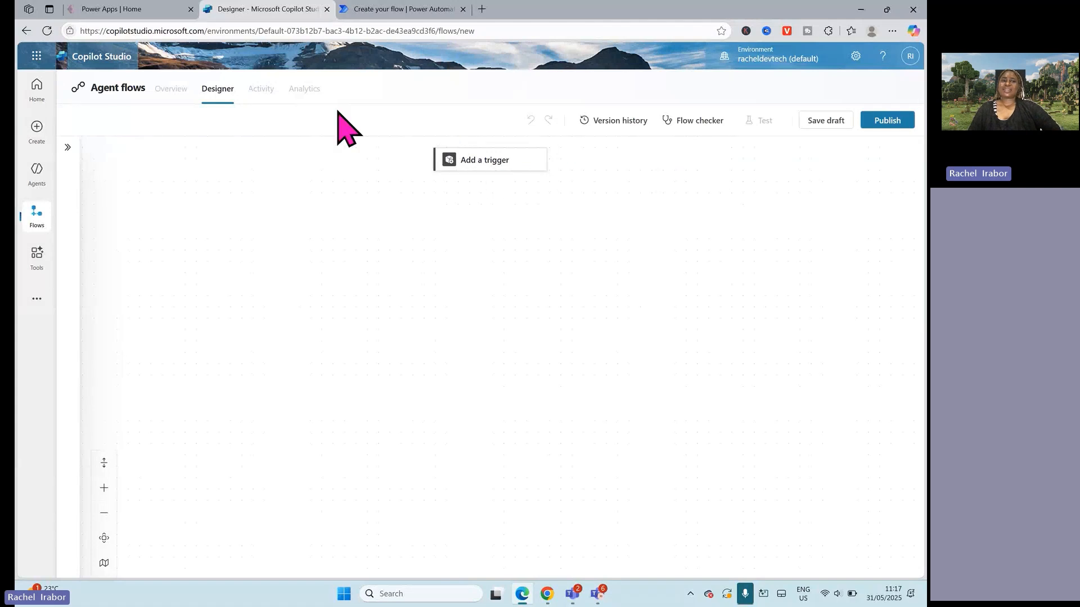
click(479, 162)
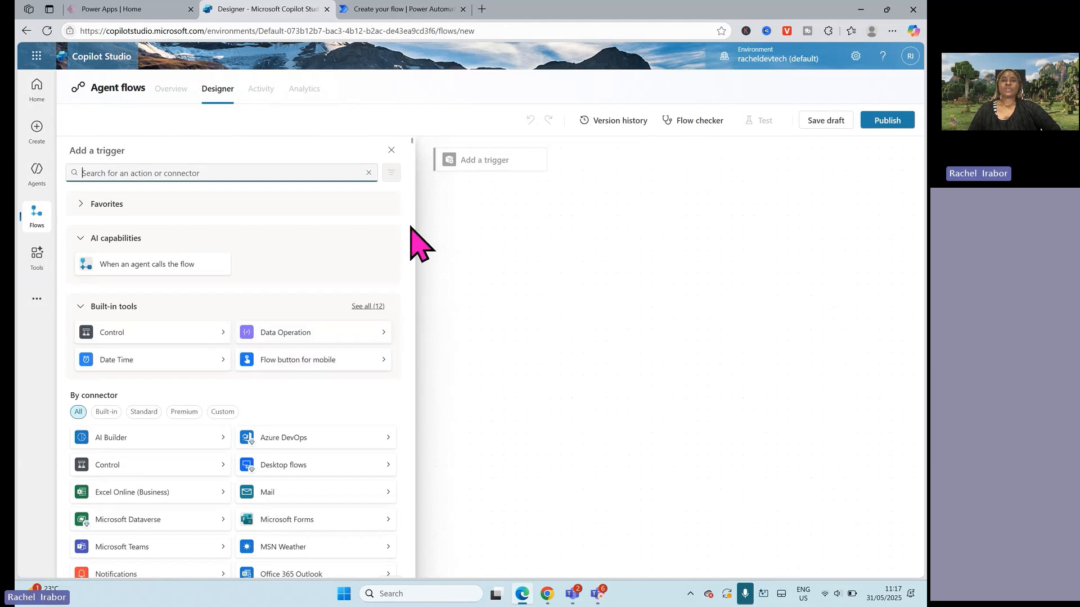
click(146, 270)
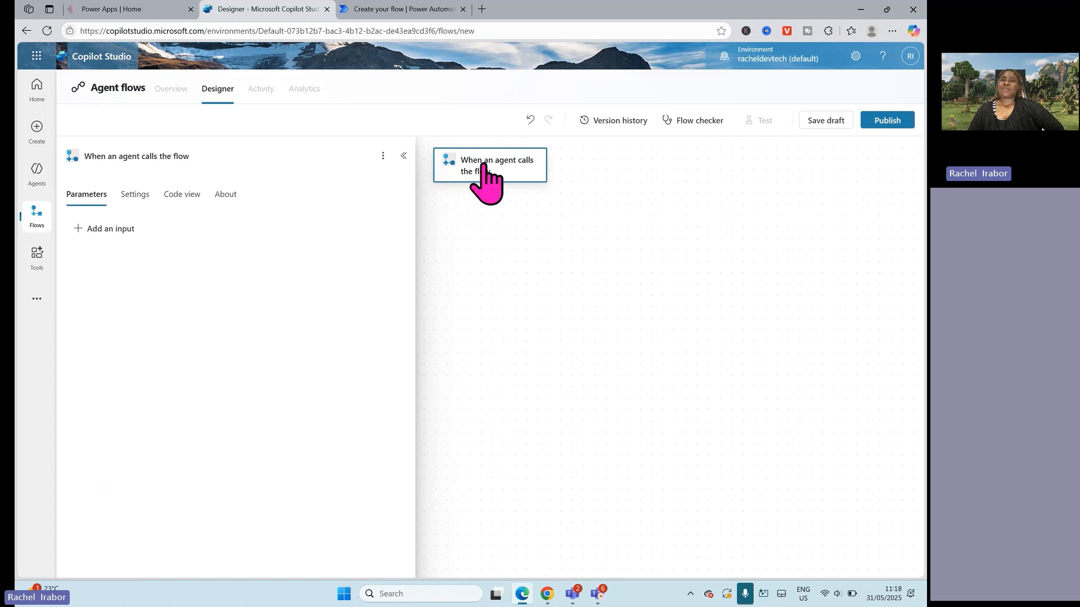
Step: Compare the trigger with Power Automate's flow types, and leave the Copilot Studio flow designer without saving
click(387, 4)
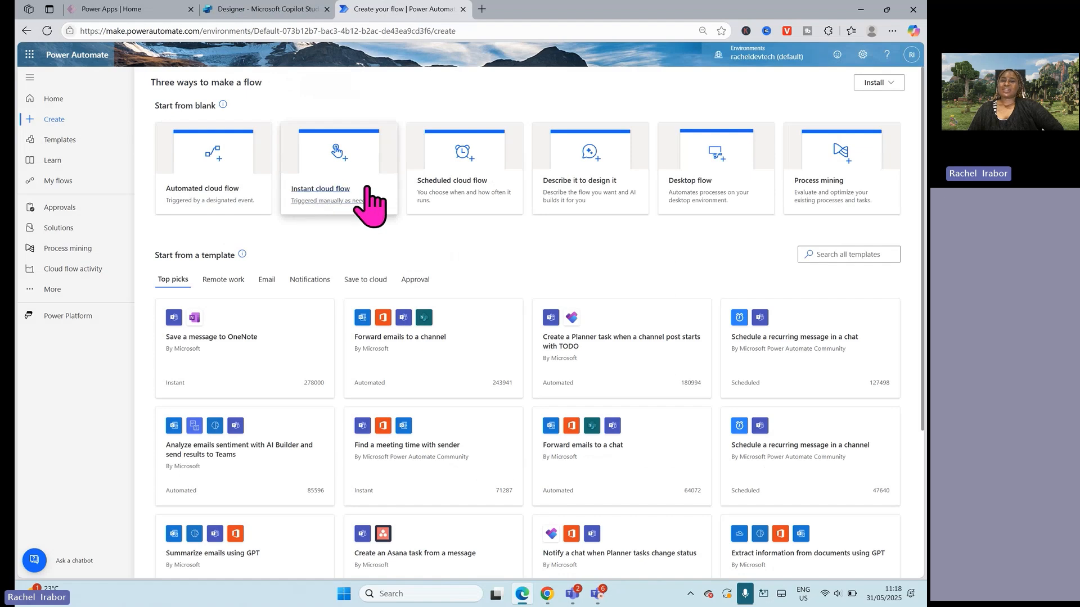
click(310, 5)
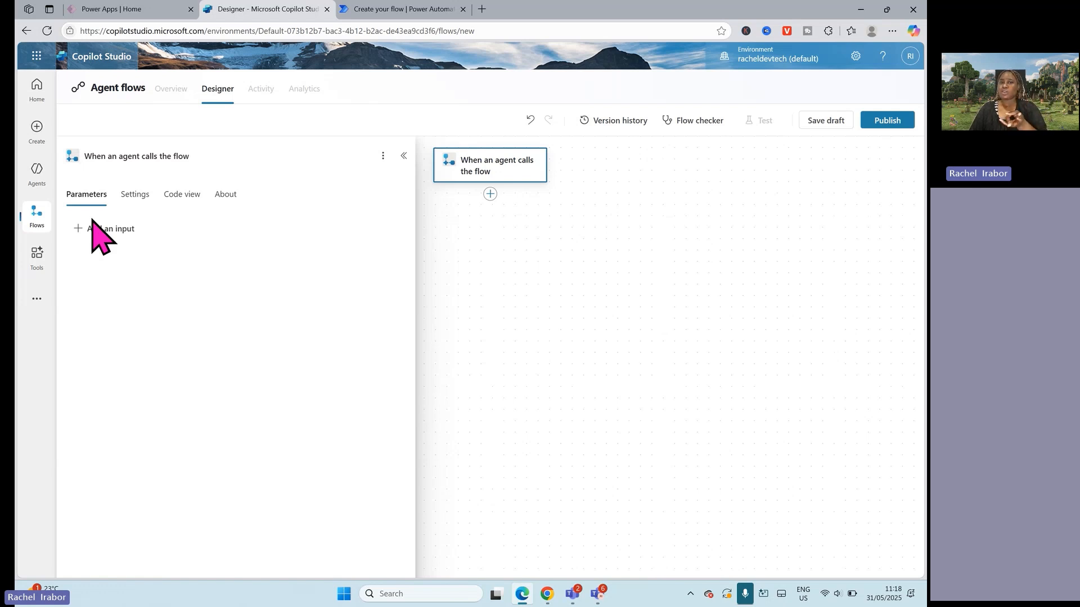
click(37, 93)
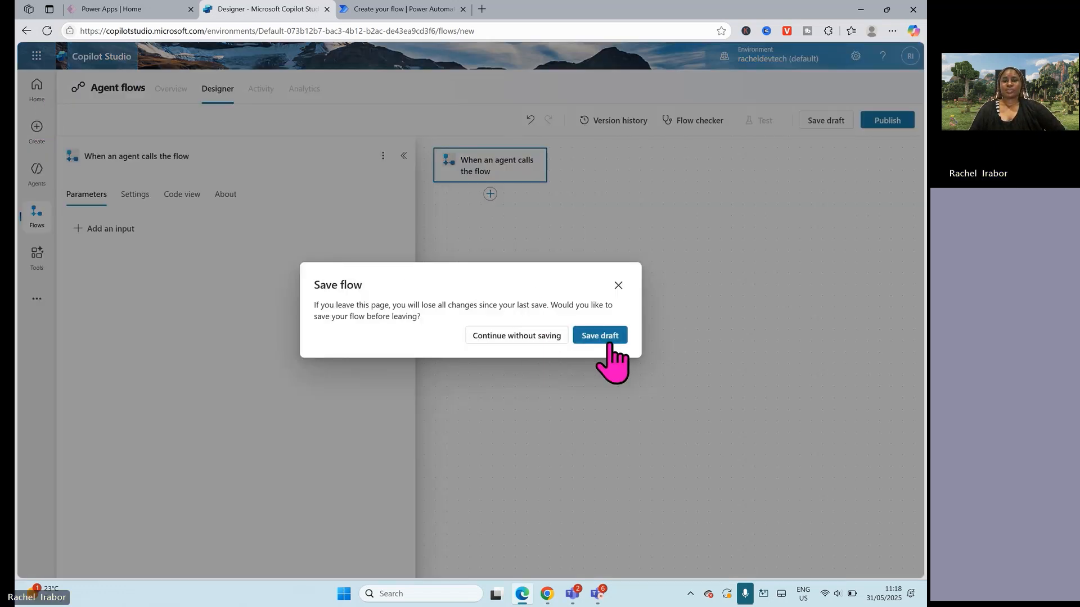
click(513, 337)
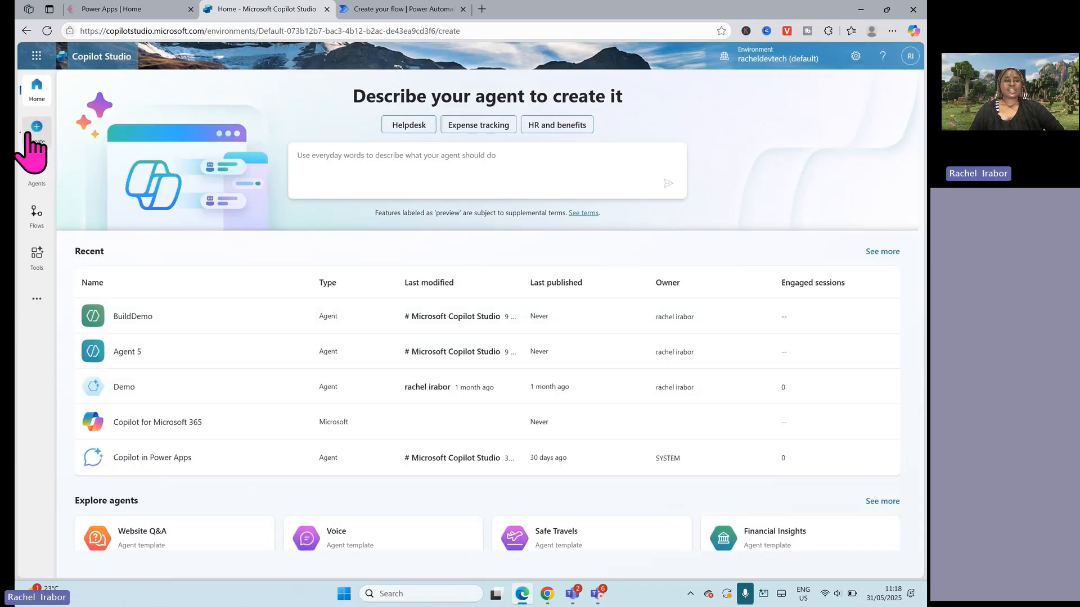
Step: Create a new agent with its default name and English (en-US) language, without describing it to Copilot
click(31, 134)
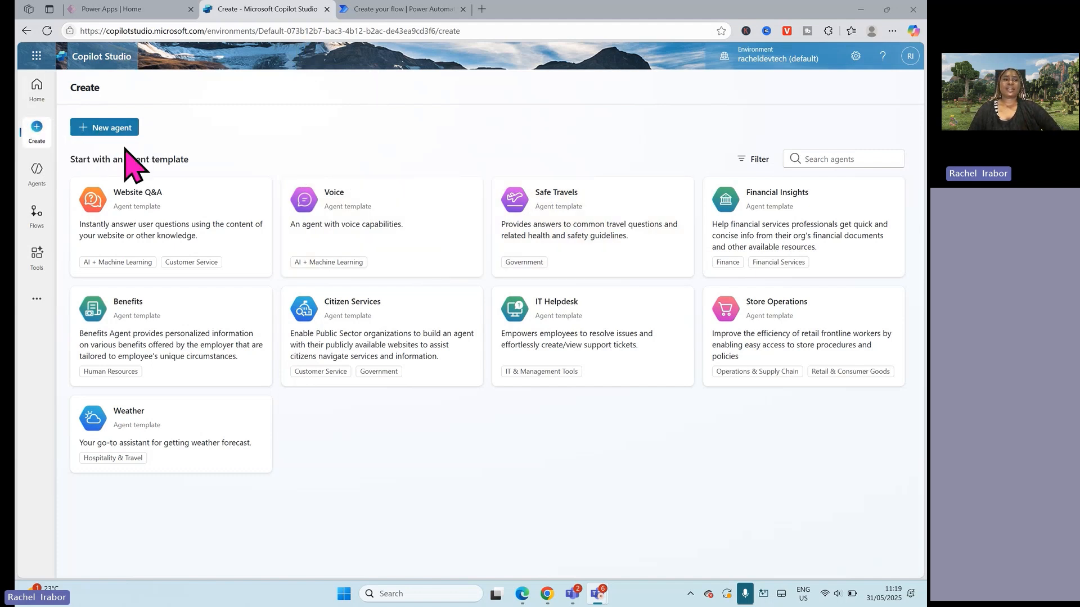
click(93, 130)
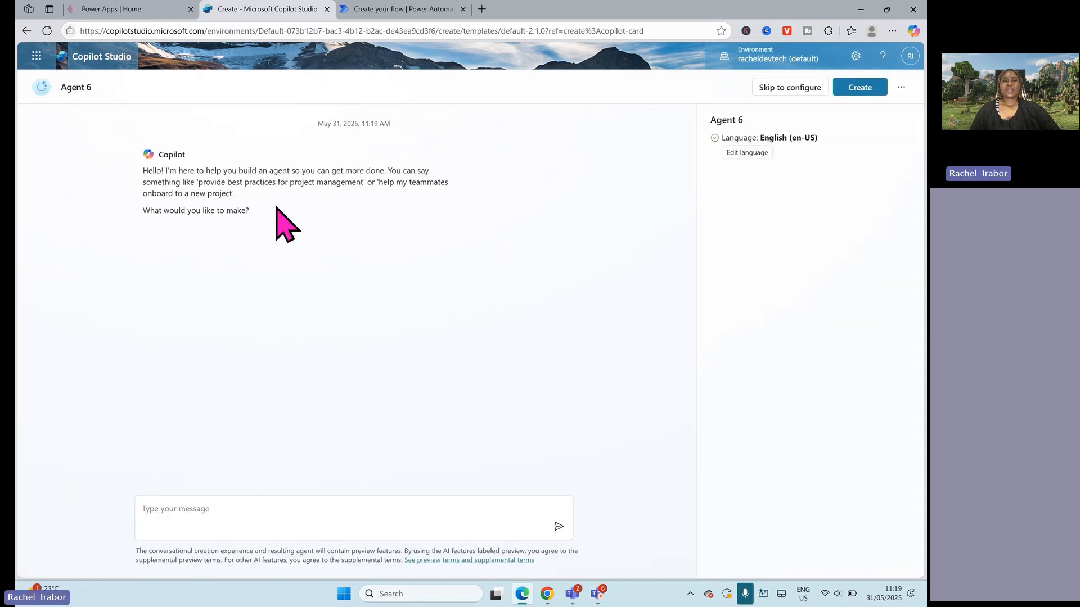
click(194, 509)
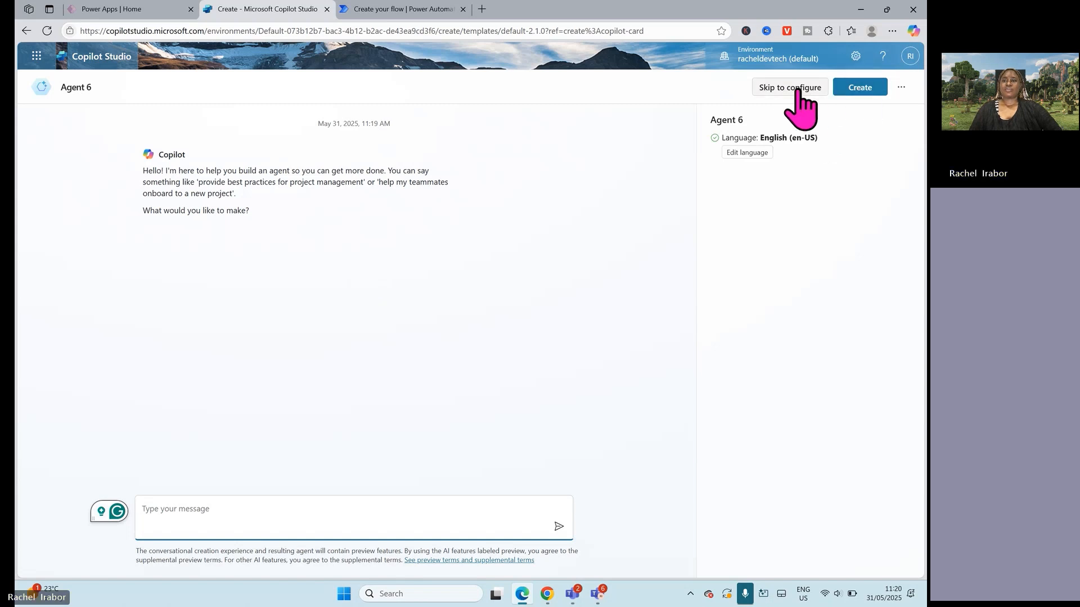
click(863, 89)
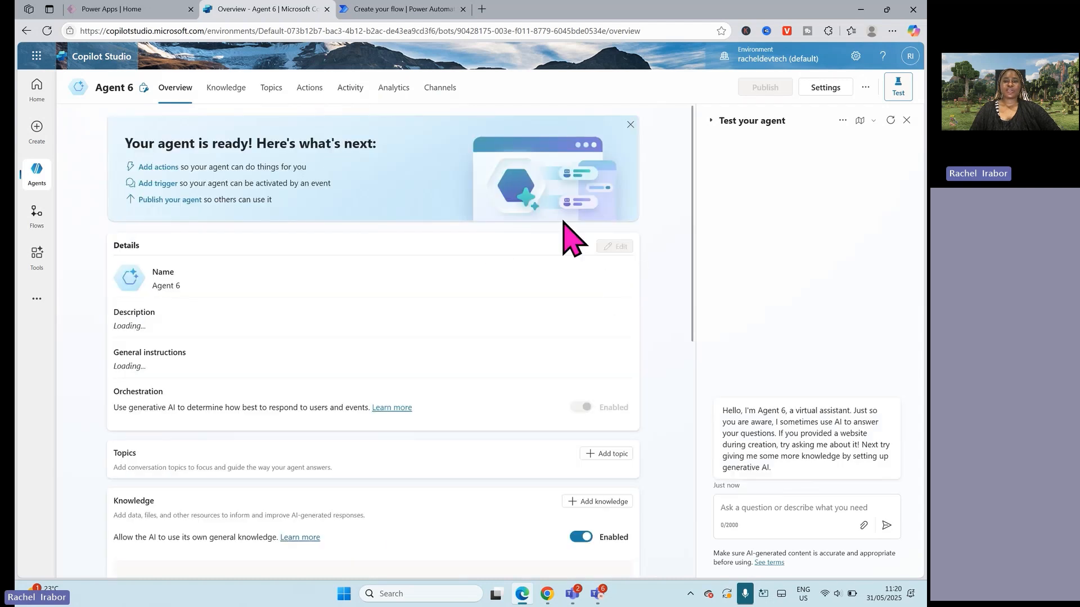
Step: Examine the new agent's overview, including its details, orchestration, topics, knowledge, actions, triggers and starter prompts
scroll(694, 320, down, 1)
drag(706, 339, 701, 288)
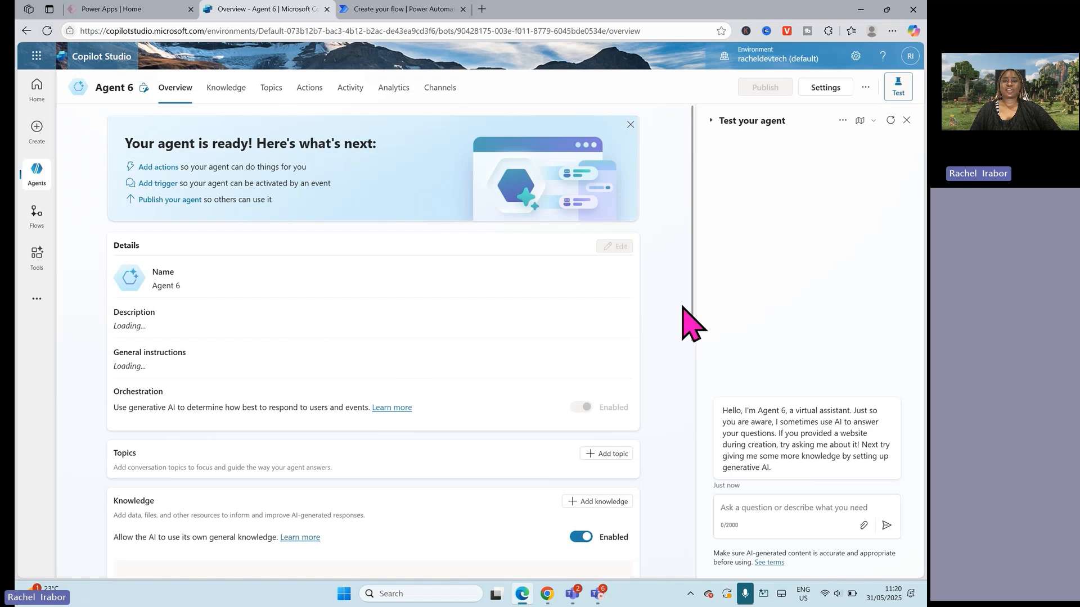
scroll(698, 357, down, 1)
drag(693, 358, 696, 425)
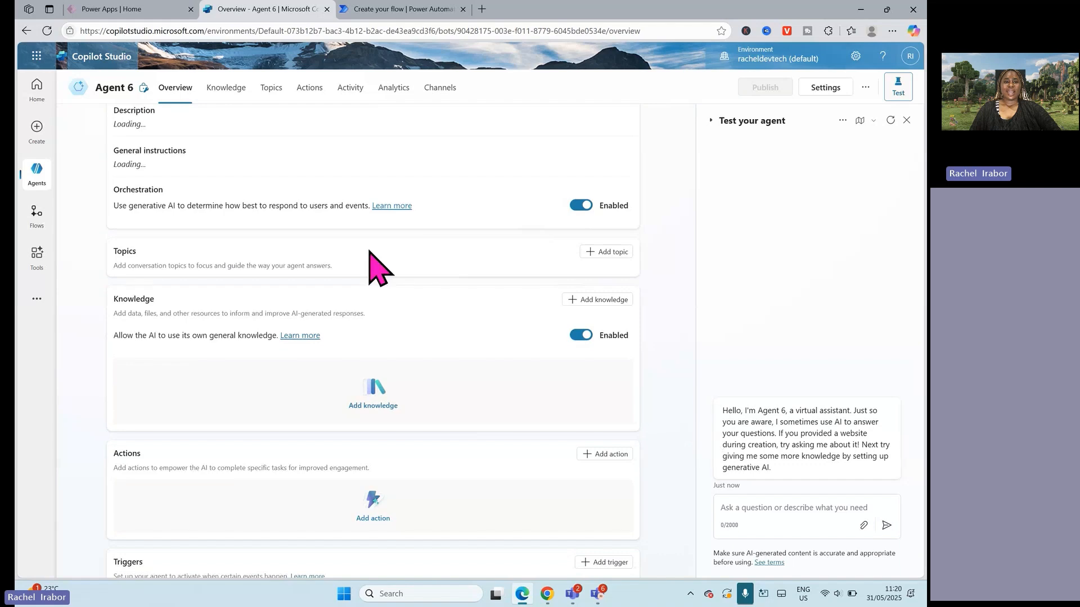
drag(699, 386, 685, 518)
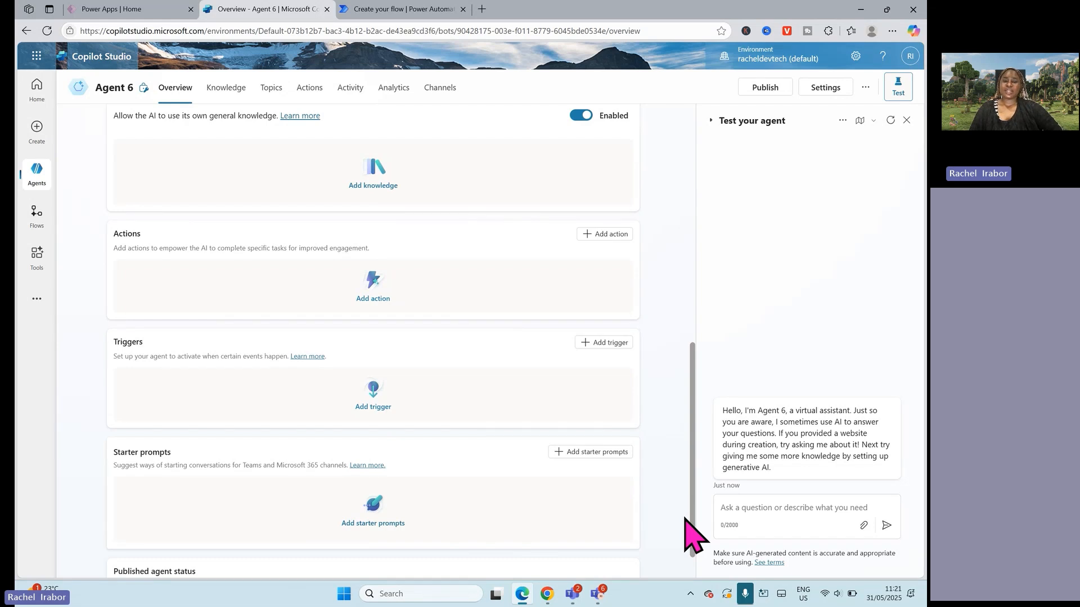
drag(685, 517, 646, 143)
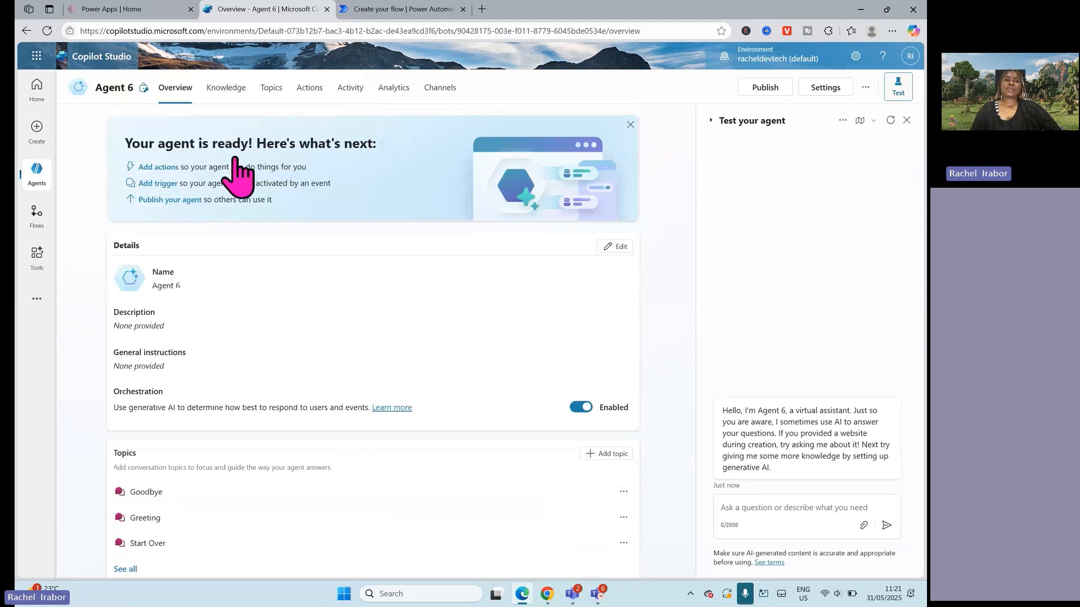
Step: Open the agent's Conversation Start system topic and expand the text of its greeting message
click(271, 90)
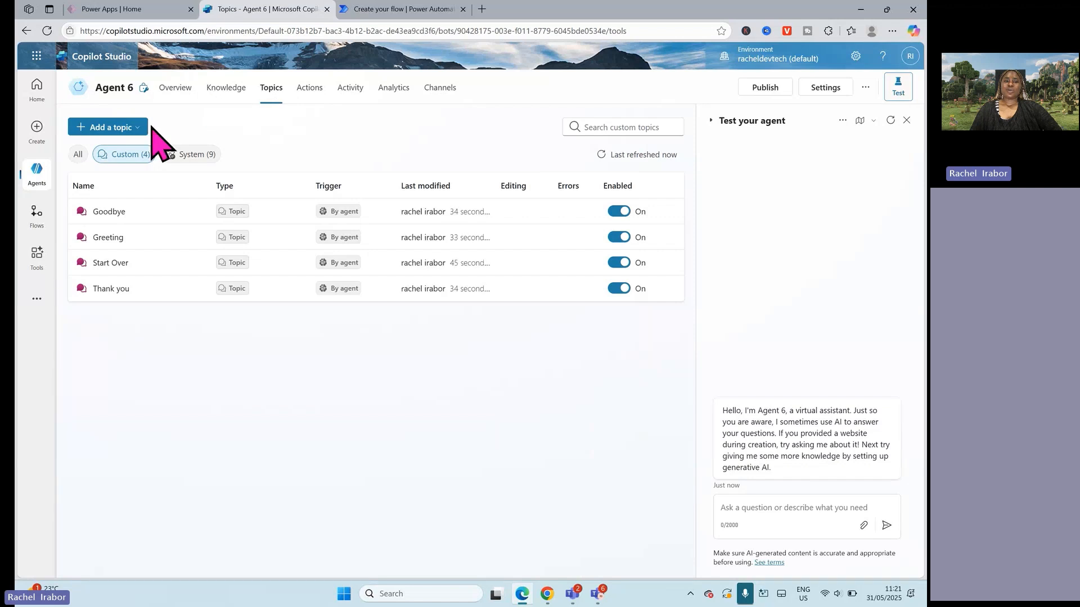
click(186, 155)
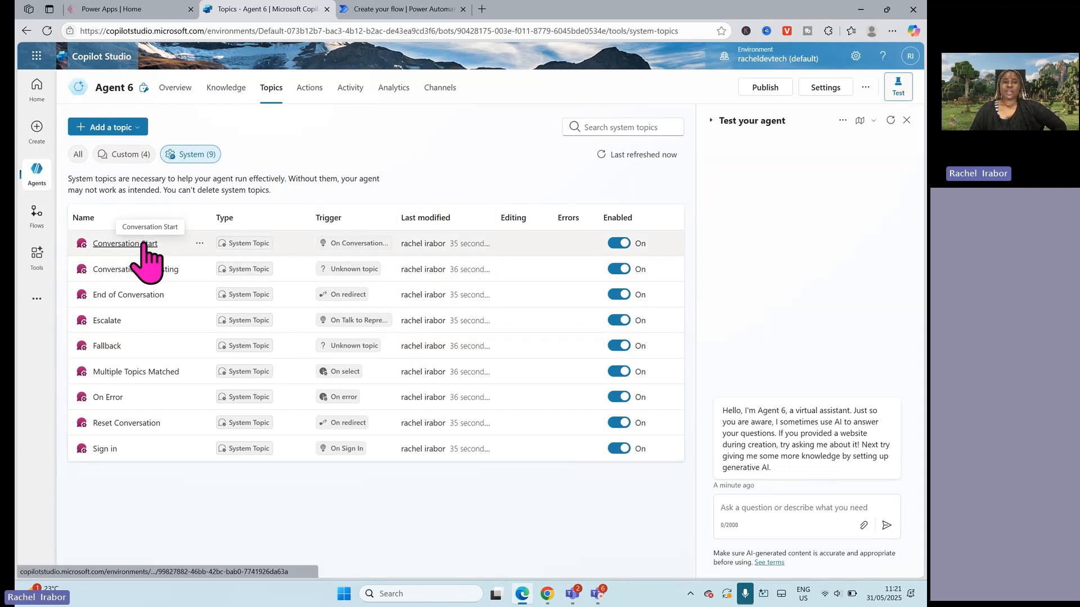
click(125, 243)
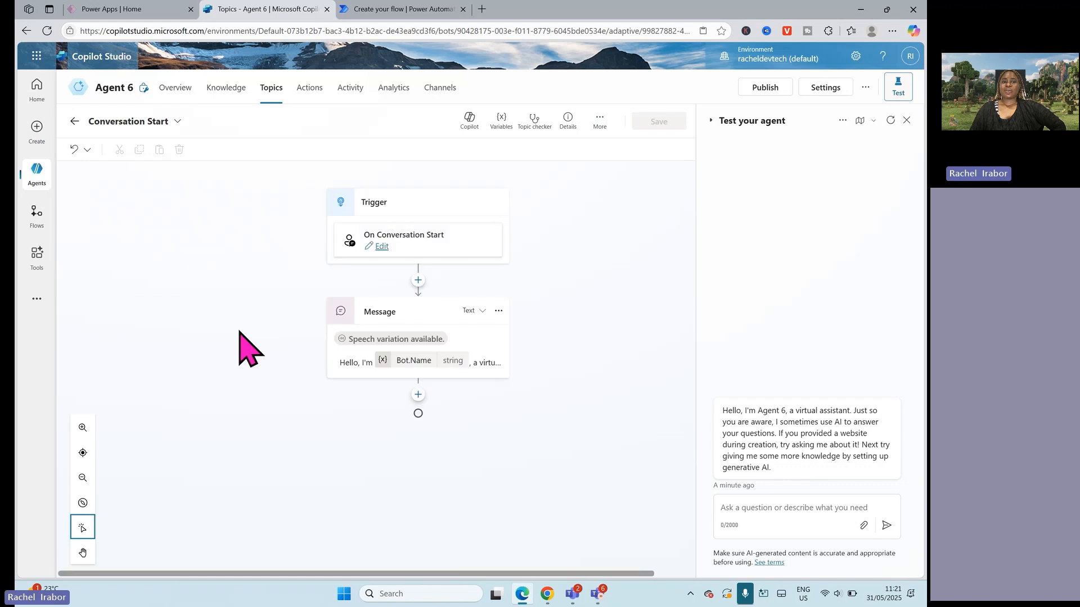
click(421, 355)
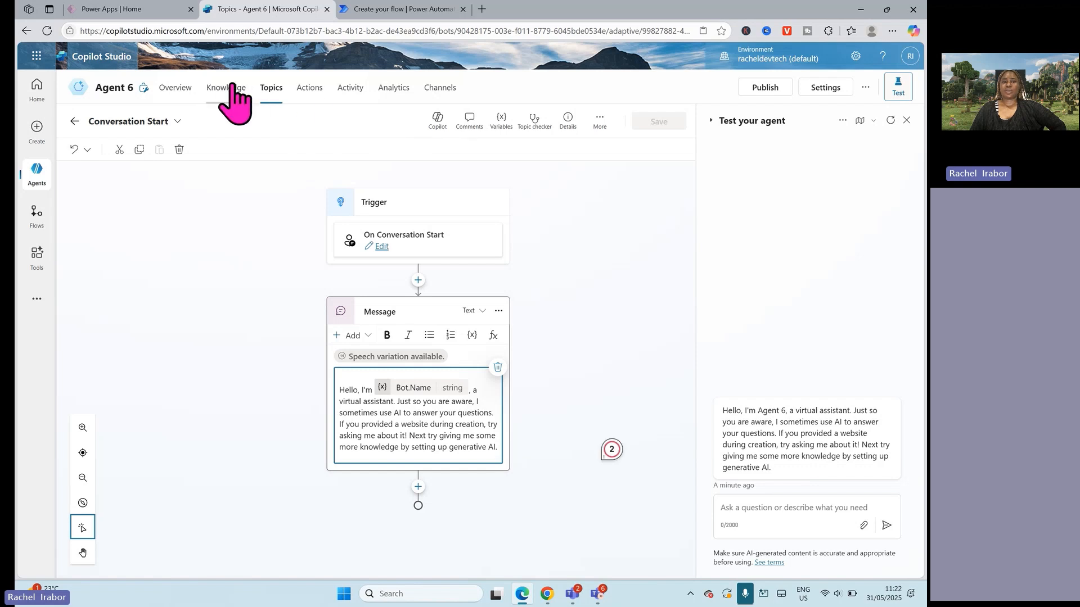
Step: Review the agent's overview and its list of custom topics, ending on the overview
click(182, 95)
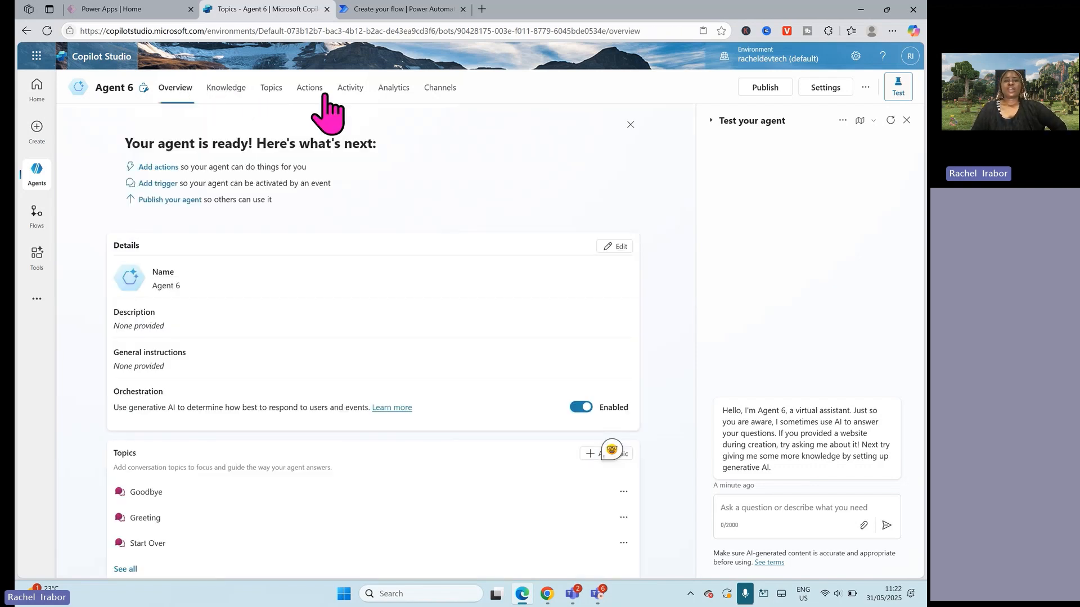
click(271, 89)
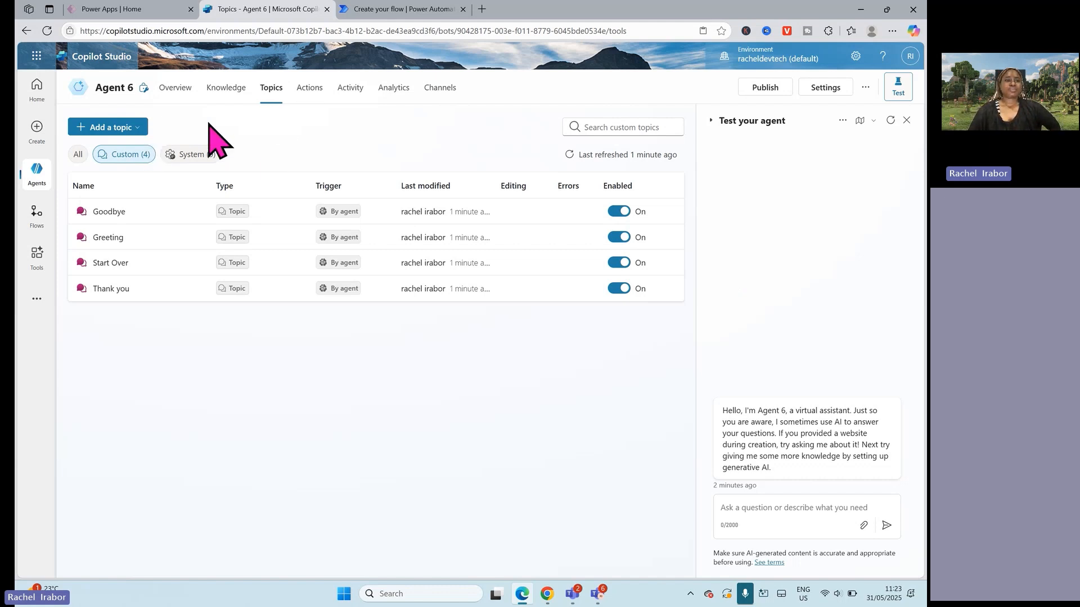
click(187, 88)
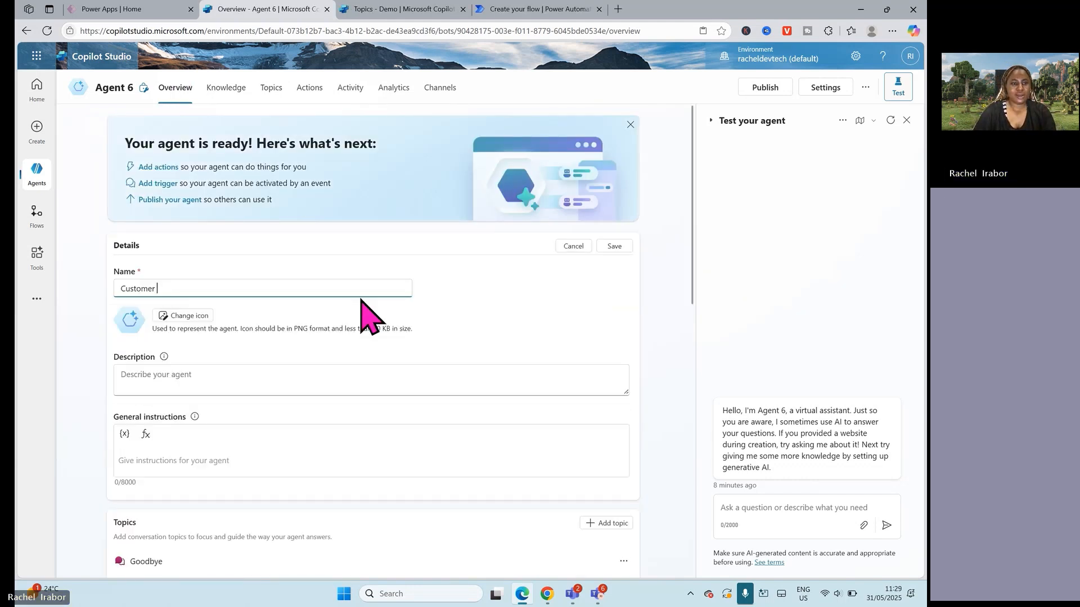
Step: Try to rename the agent to Customer Support in its details and save
text(Supoor)
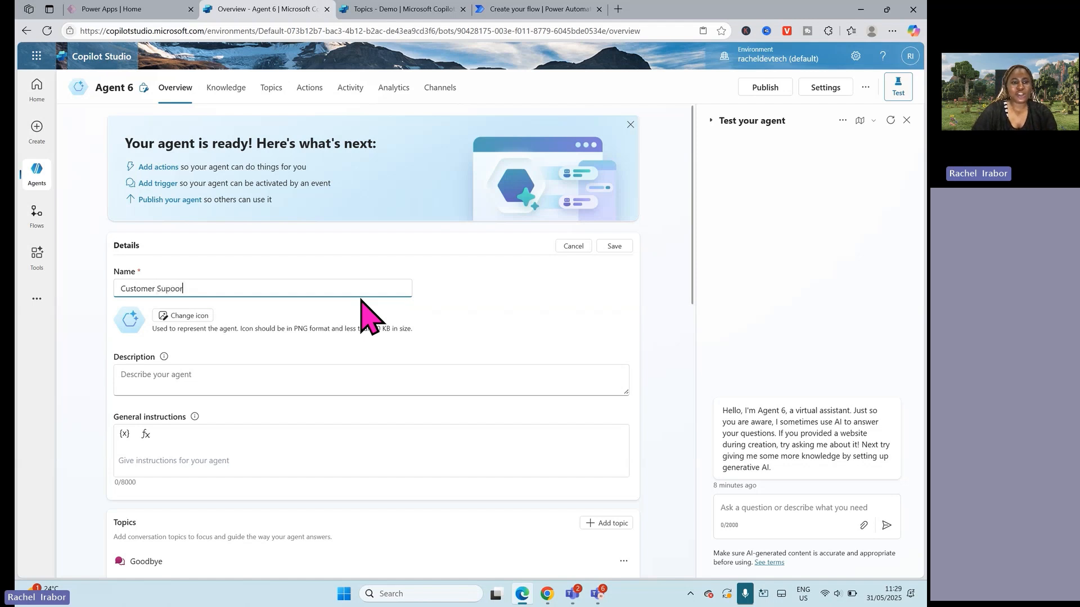
key(BackSpace)
key(BackSpace)
key(BackSpace)
key(BackSpace)
text(pport)
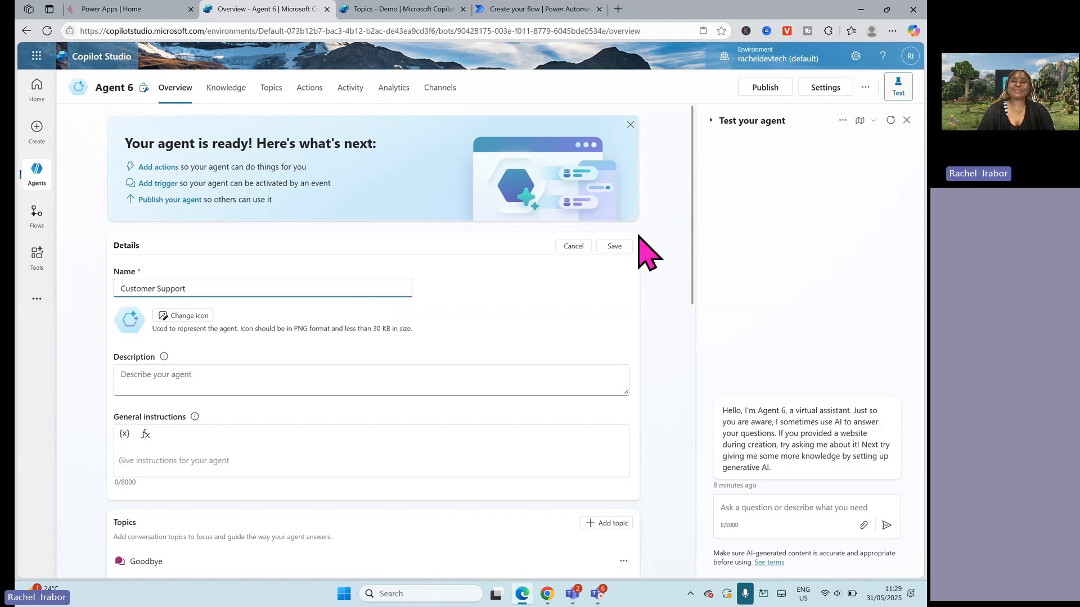
click(570, 298)
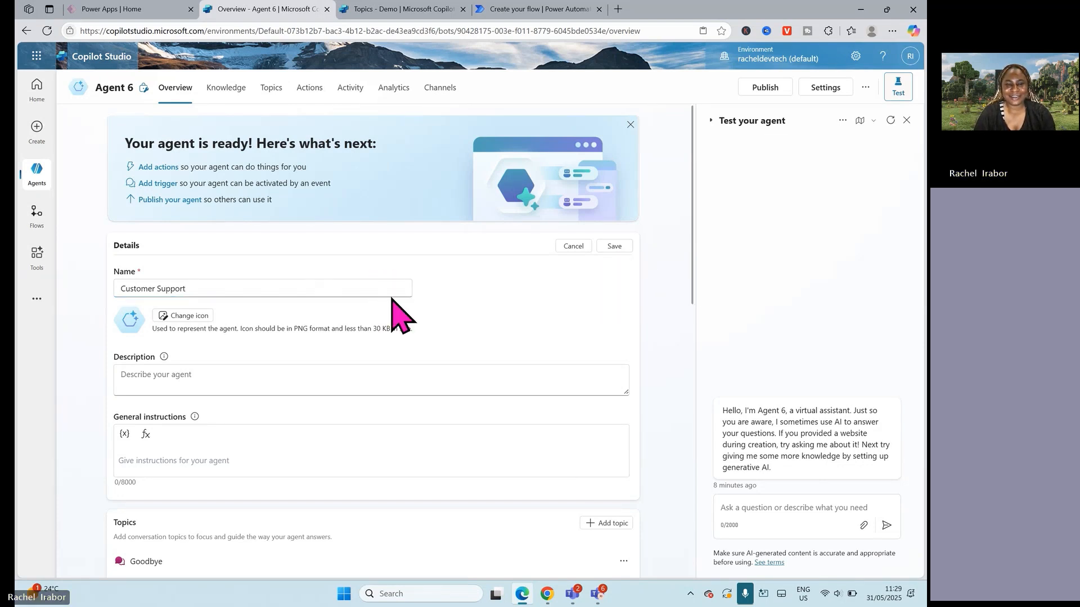
click(614, 246)
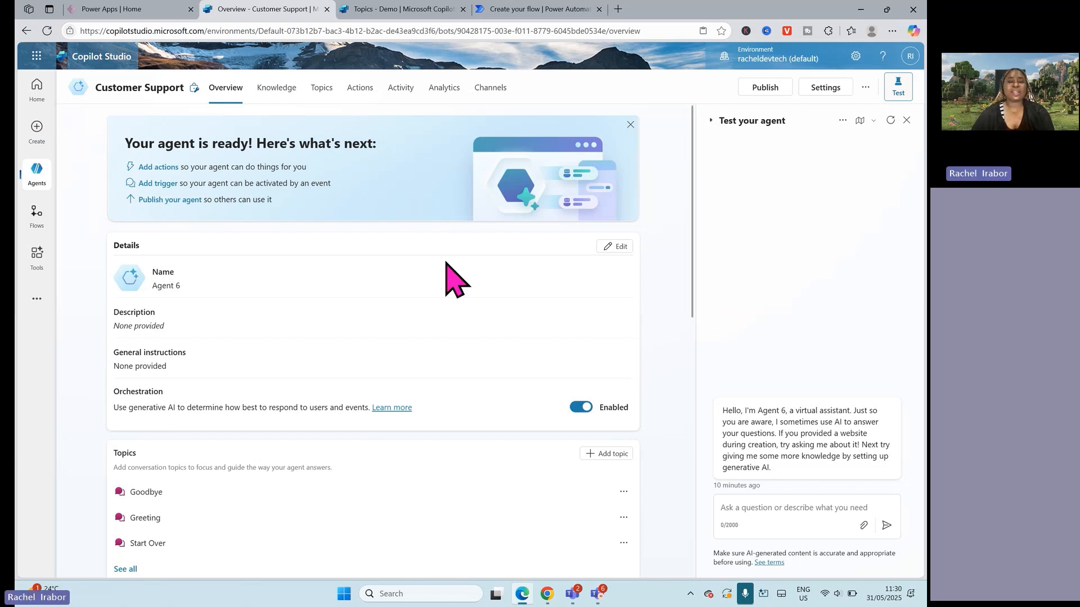
Step: Reopen the agent's details, replace the name with Customer Support and save
click(613, 248)
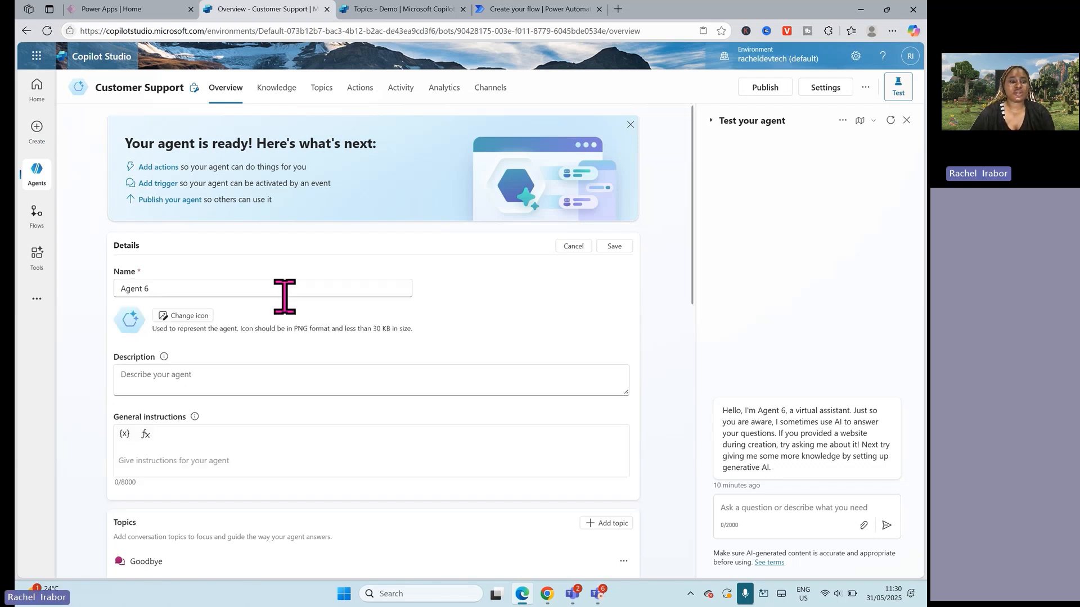
click(176, 285)
key(ctrl+a)
key(BackSpace)
text(Customer Support)
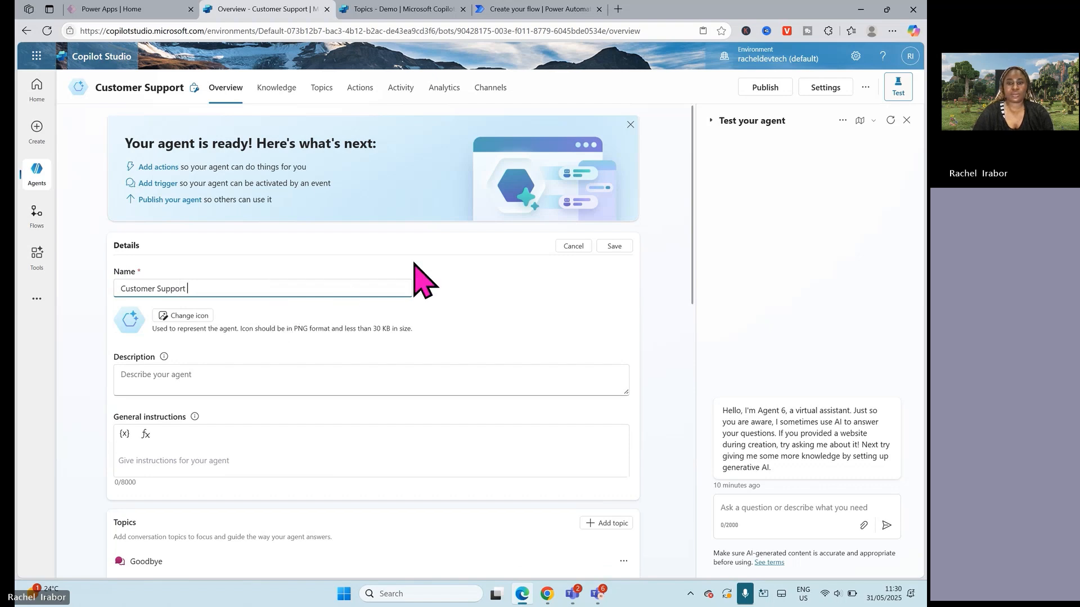
click(611, 247)
Step: Start a topic from blank to inspect its By agent trigger, and leave it without saving
drag(693, 272, 682, 511)
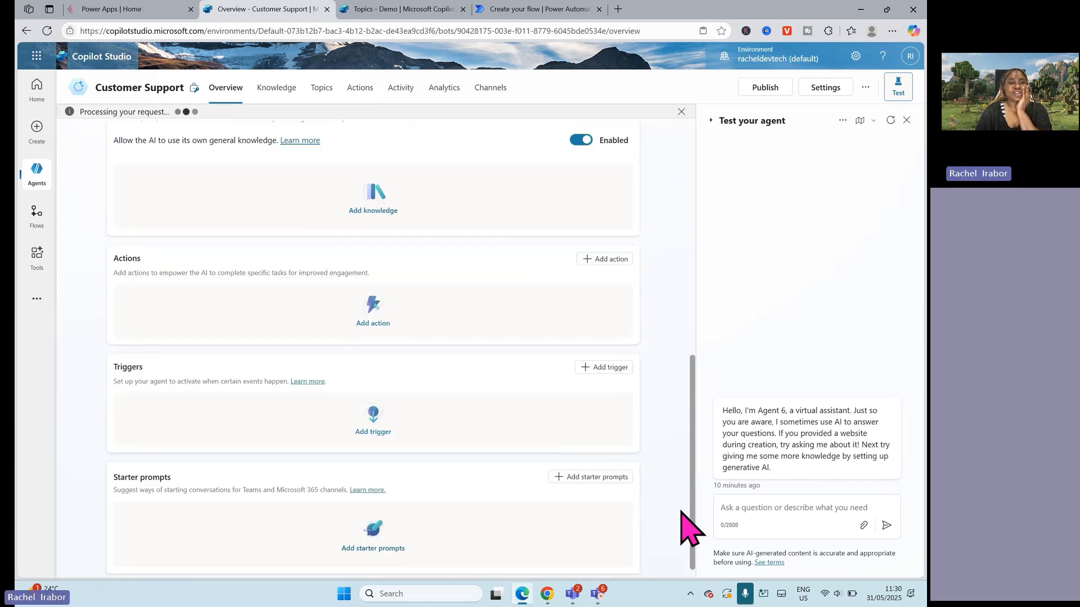
click(321, 90)
click(132, 145)
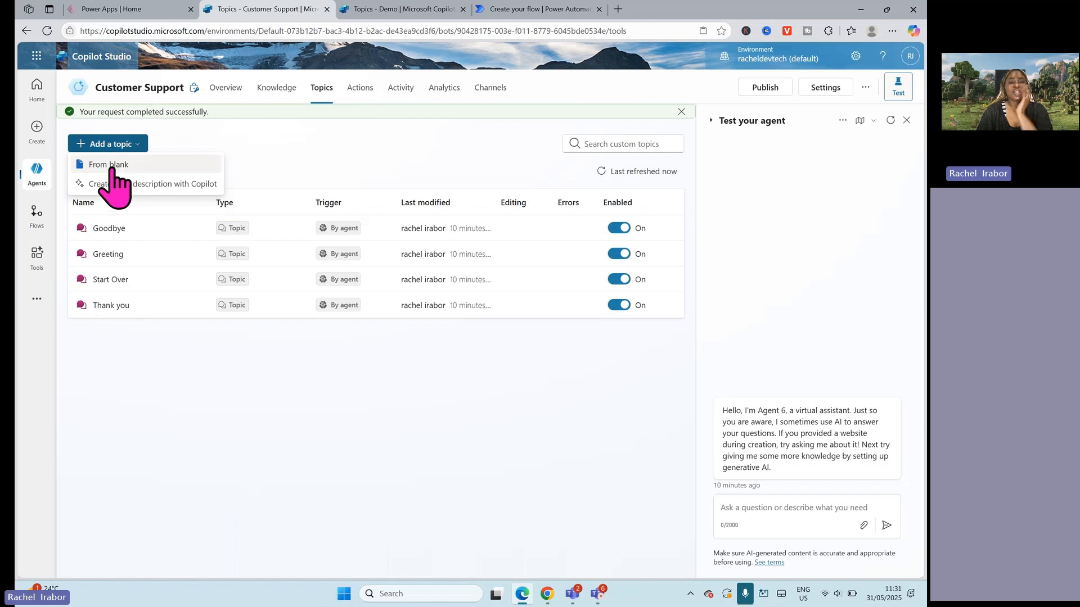
click(112, 169)
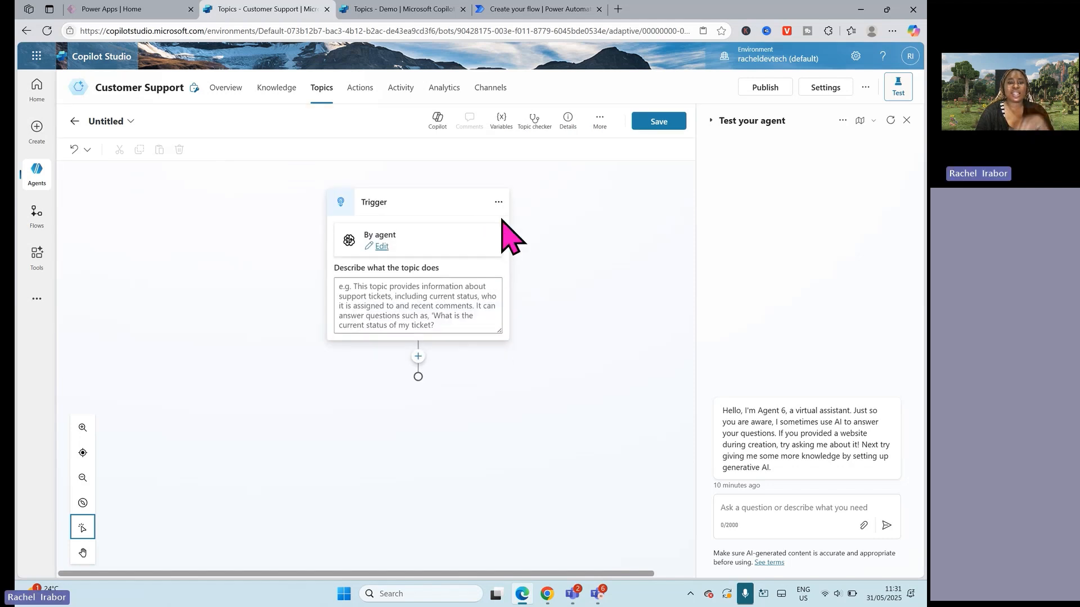
click(498, 203)
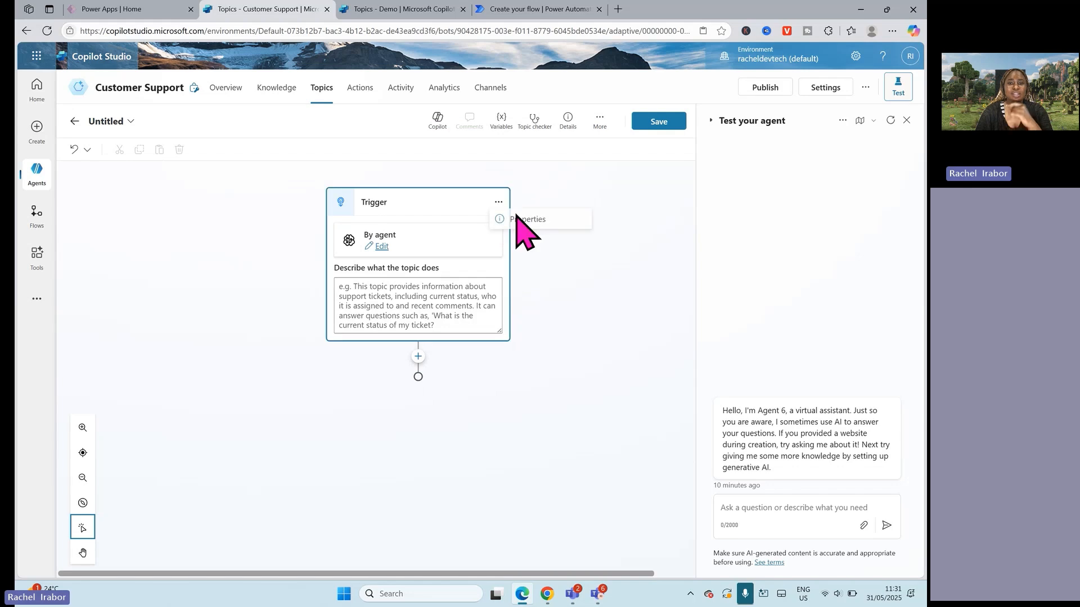
click(323, 89)
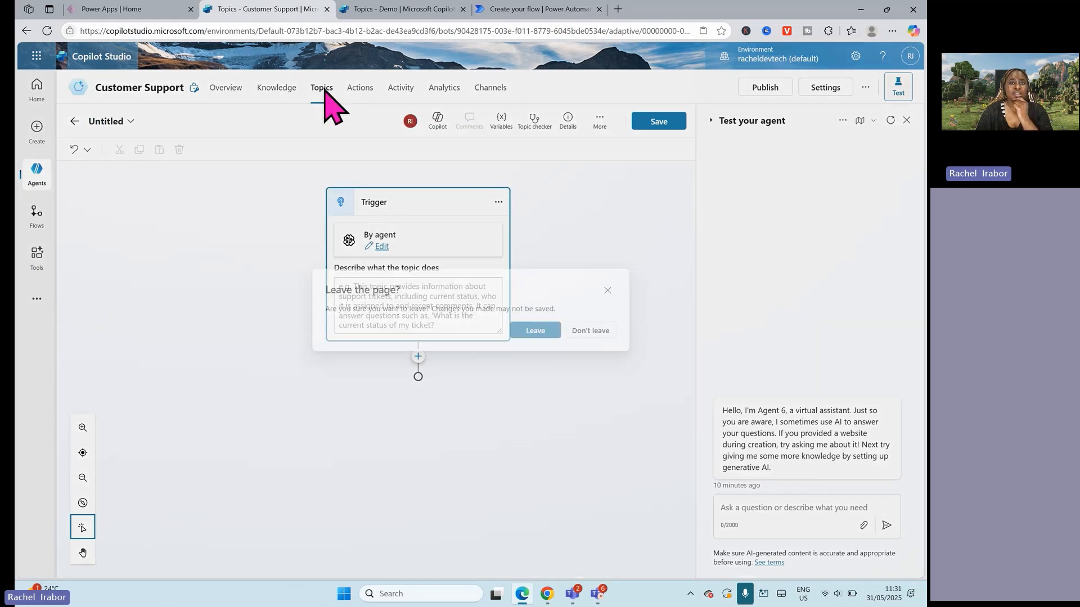
click(540, 332)
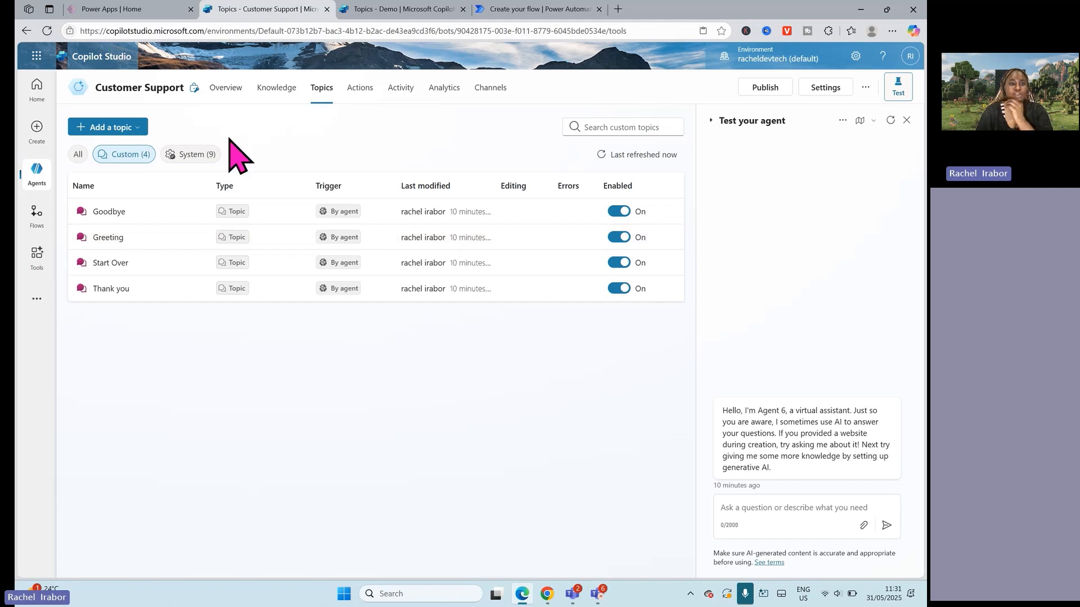
Step: Disable generative AI orchestration in the agent's overview
click(212, 104)
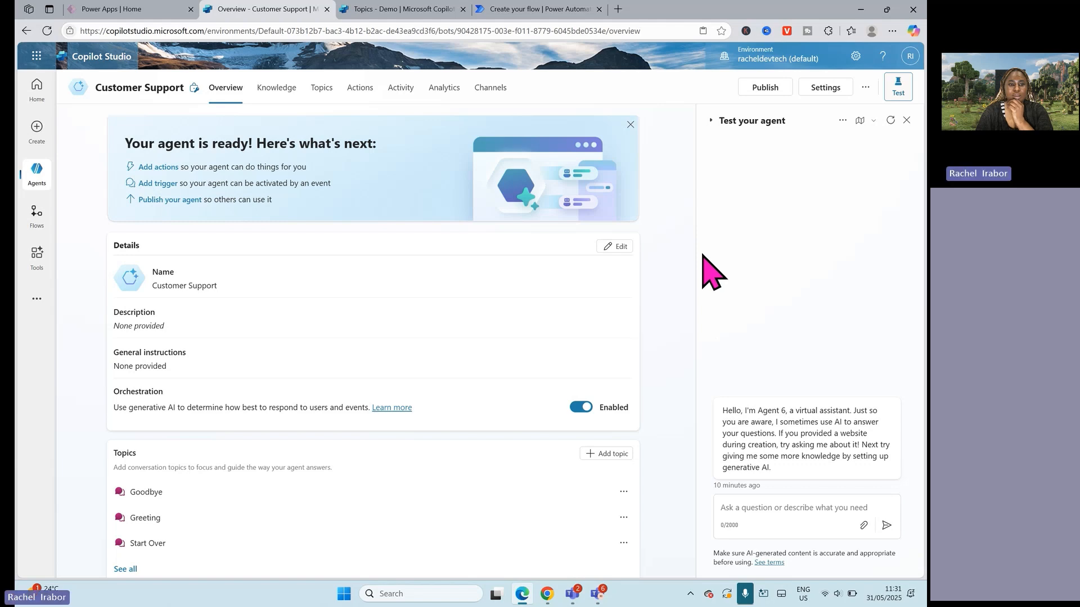
drag(693, 242, 651, 229)
click(588, 421)
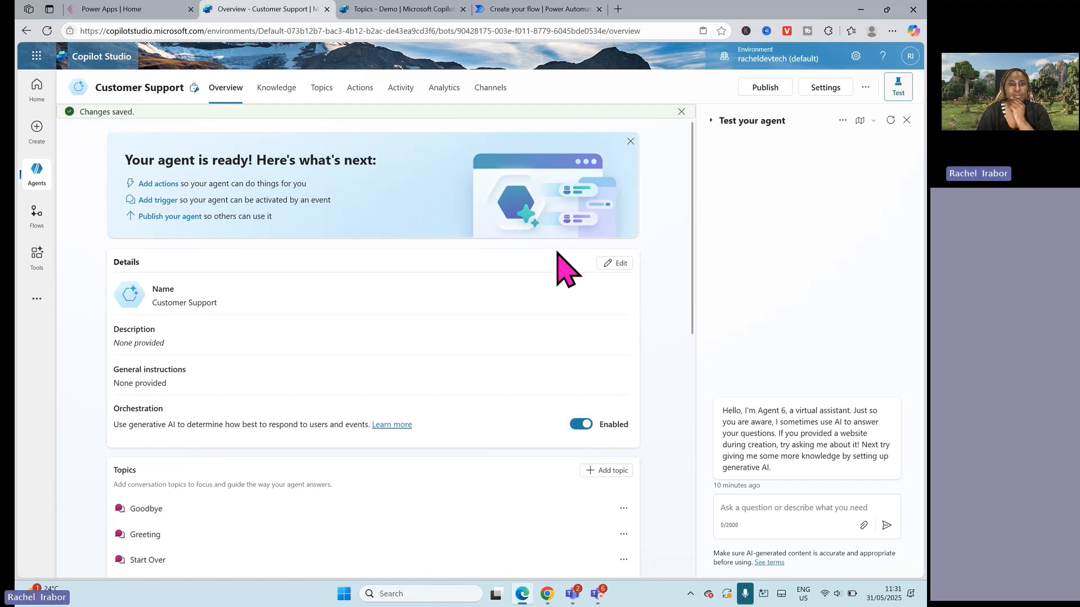
Step: Start another blank topic to inspect its Phrases trigger and available node types, and return to the overview without saving
click(322, 90)
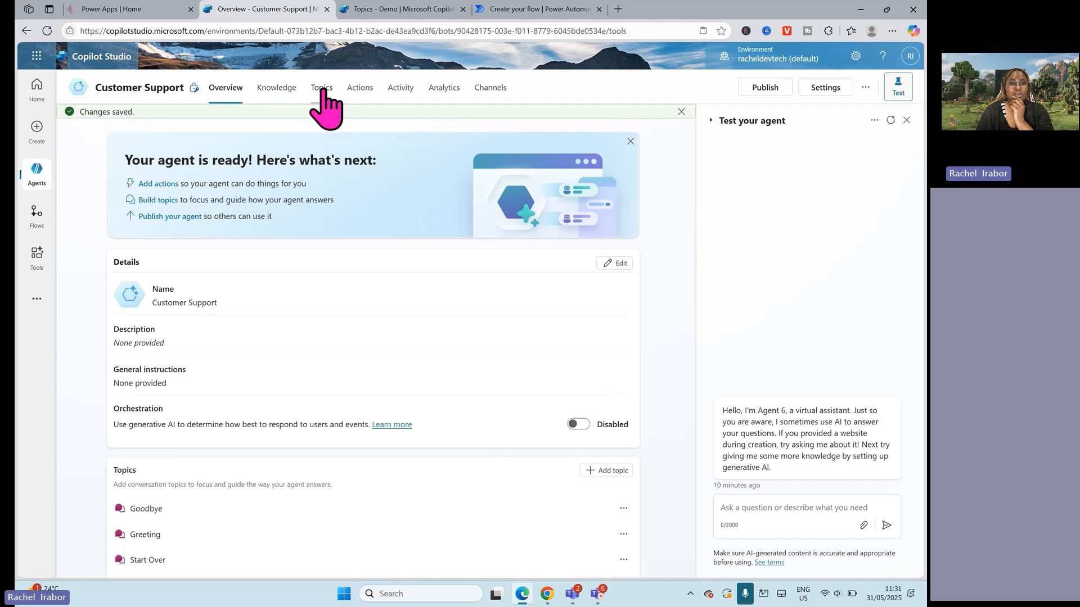
click(107, 147)
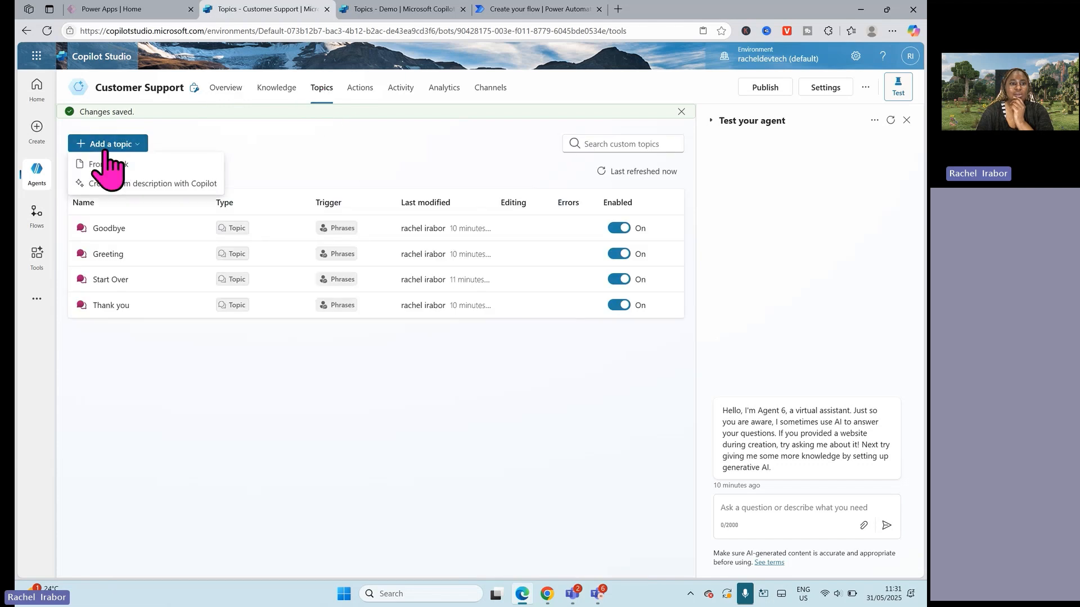
click(114, 165)
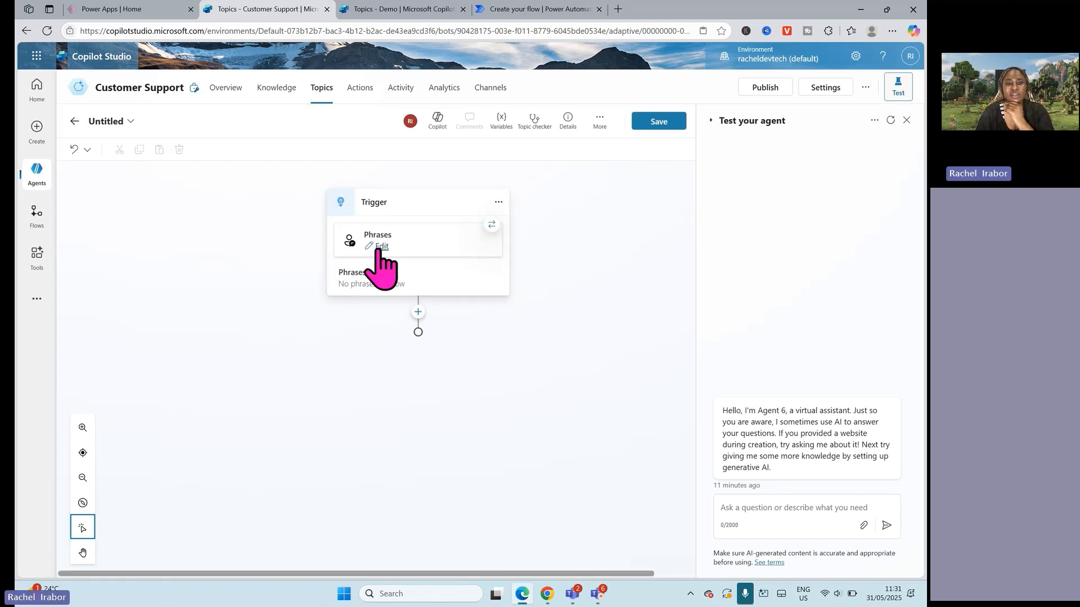
click(418, 313)
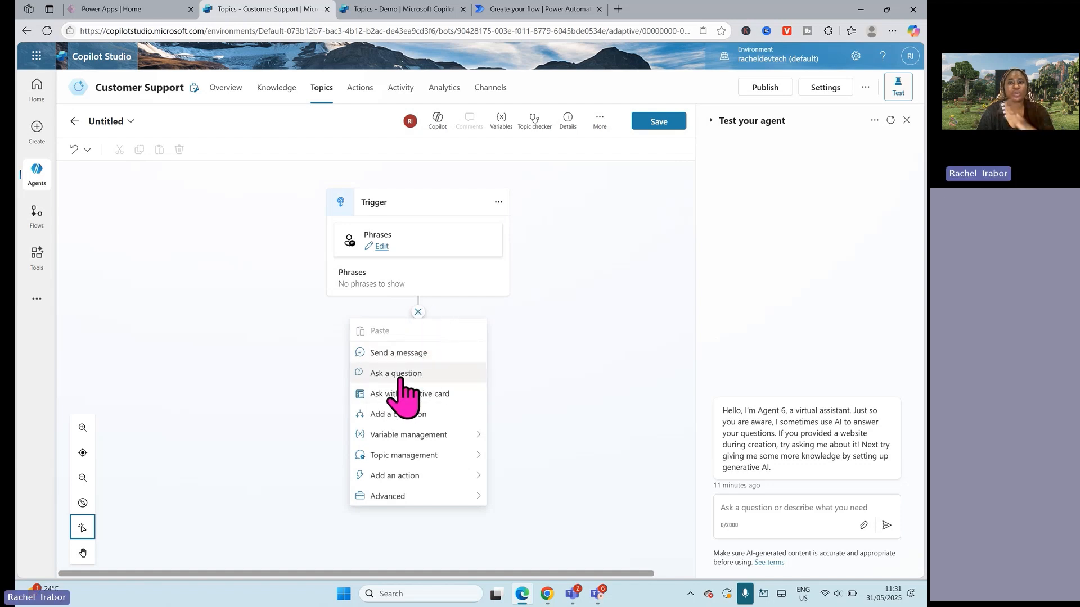
click(596, 311)
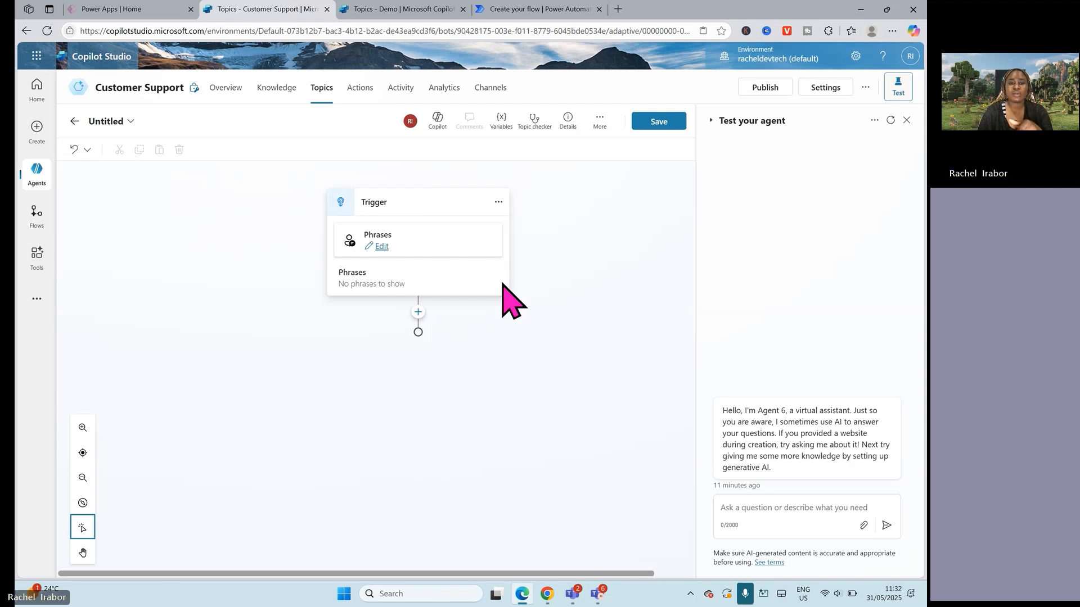
click(238, 89)
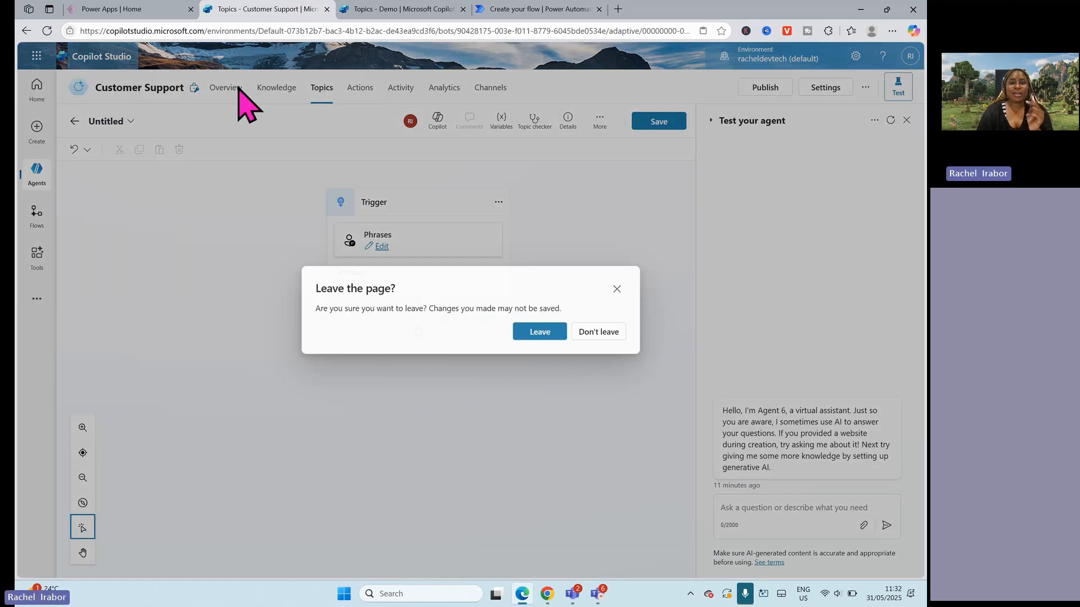
click(541, 336)
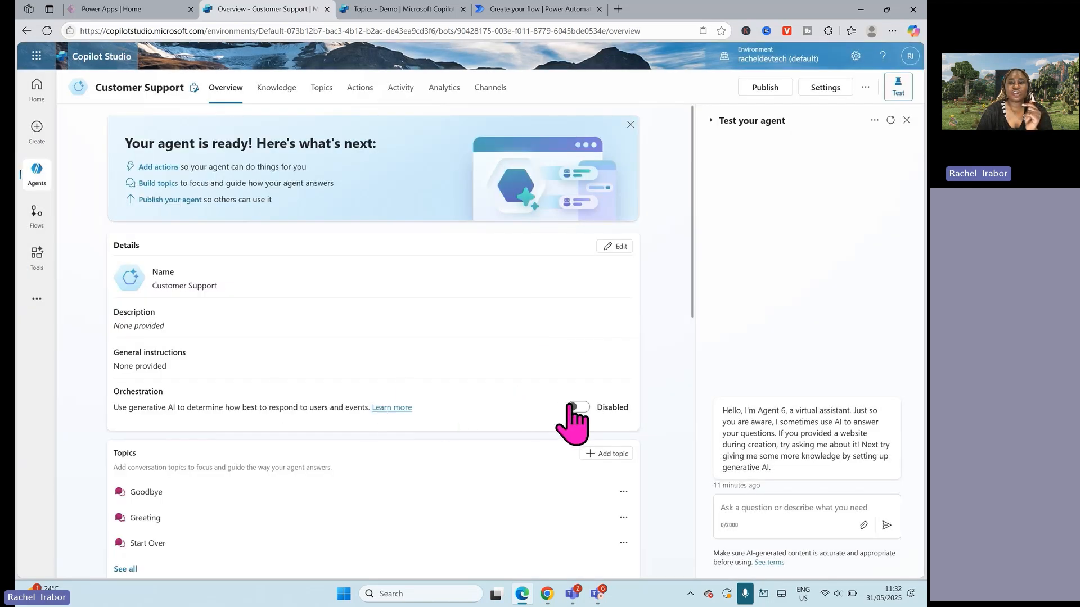
Step: Create a topic from blank and add a question node below the trigger asking "What is your Name?"
click(324, 97)
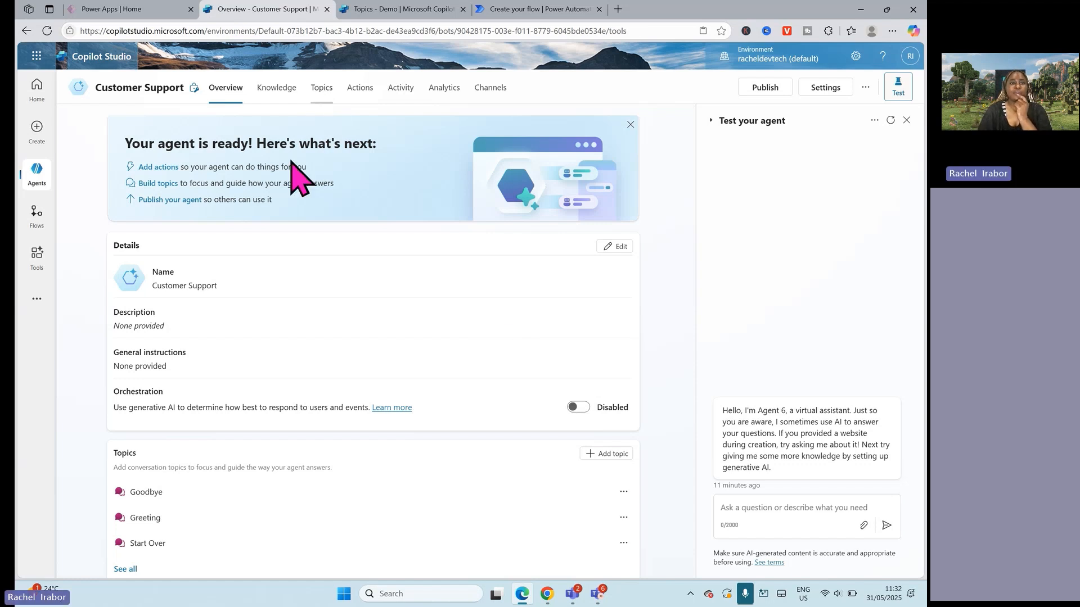
click(115, 128)
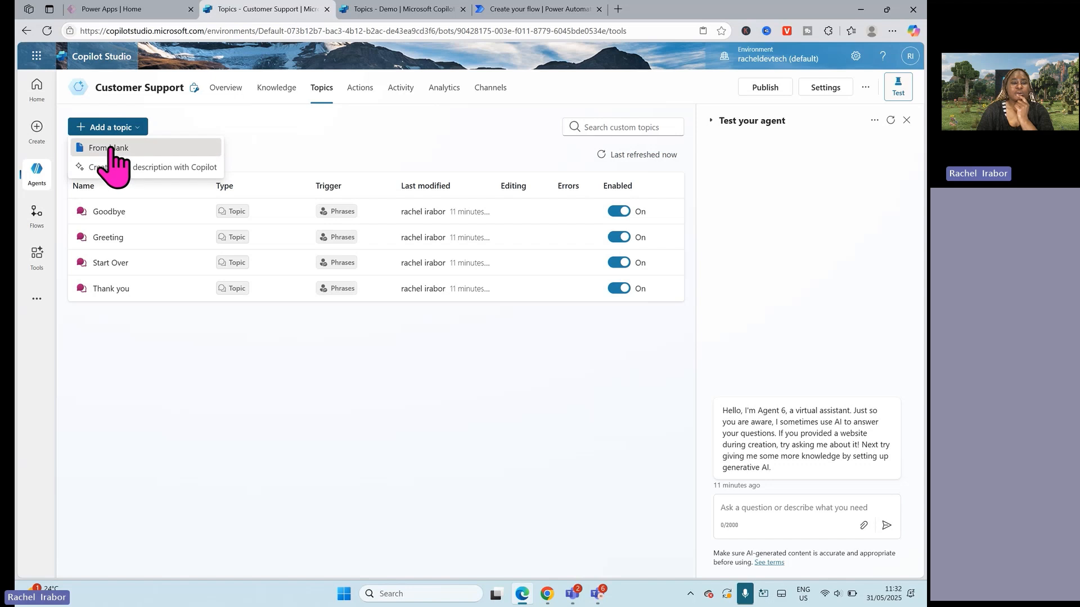
click(110, 147)
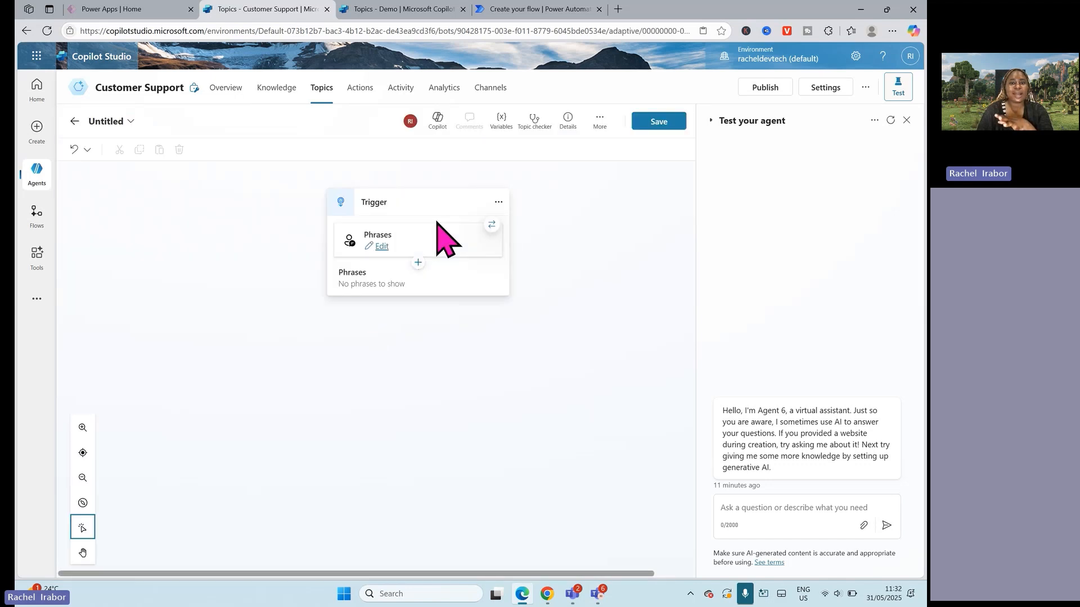
click(418, 312)
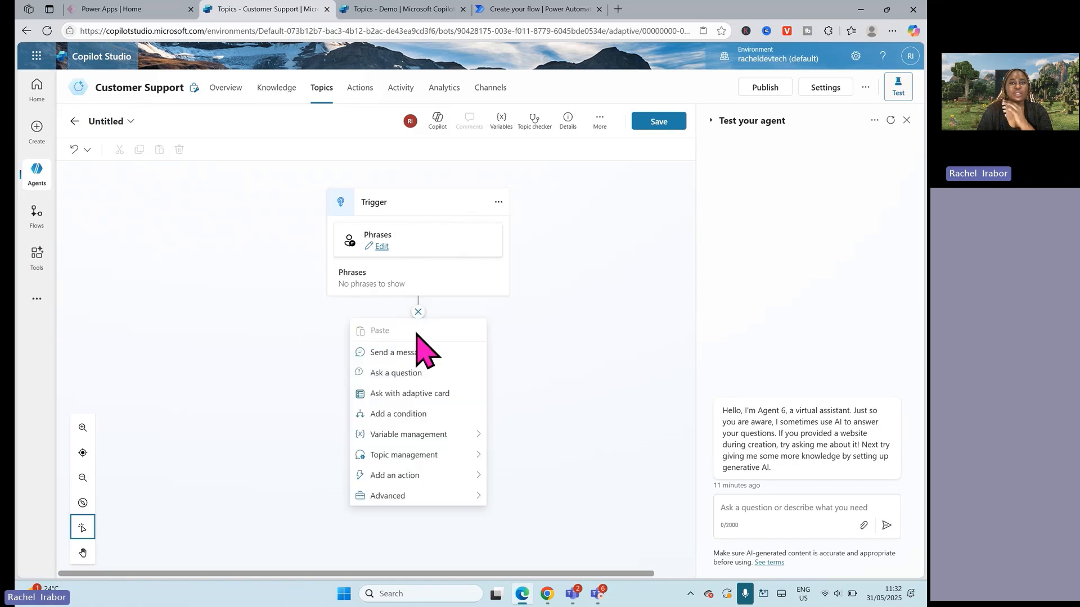
click(390, 375)
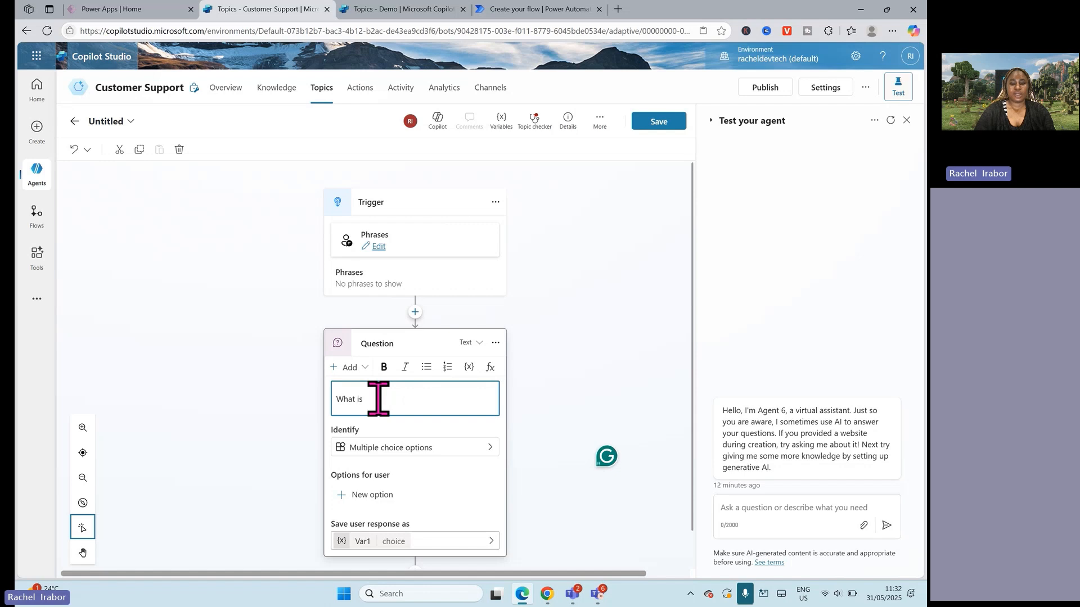
text(Name?)
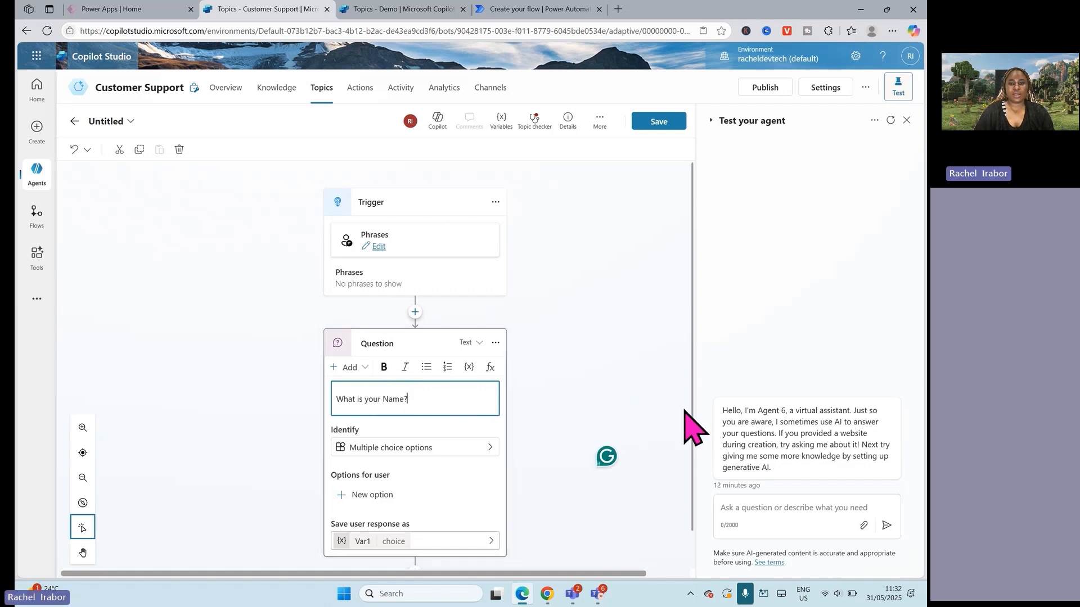
click(697, 453)
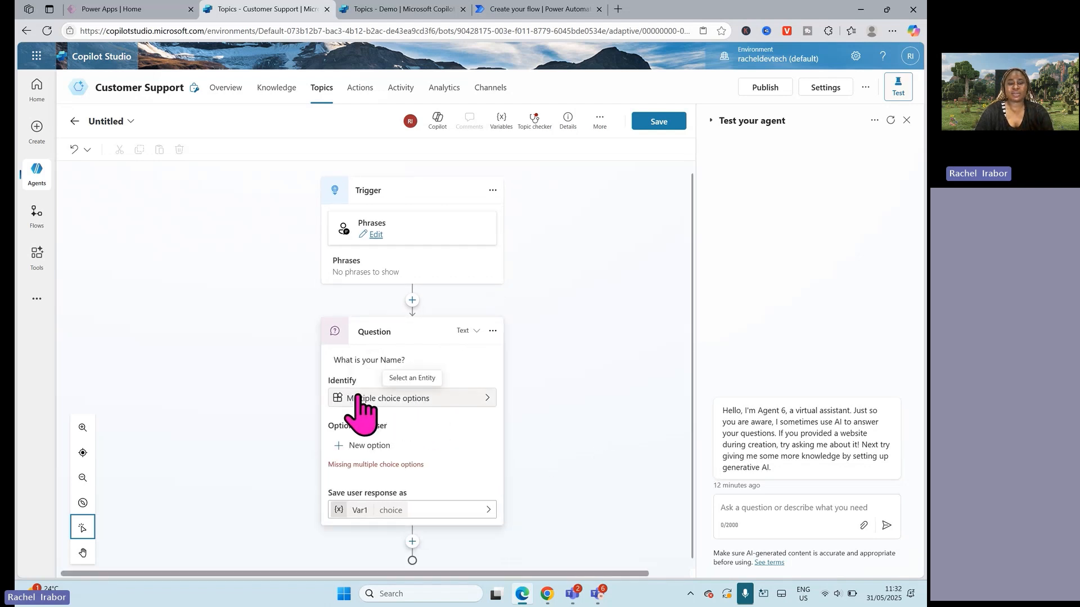
Step: Set the name question to identify the user's entire response
click(409, 401)
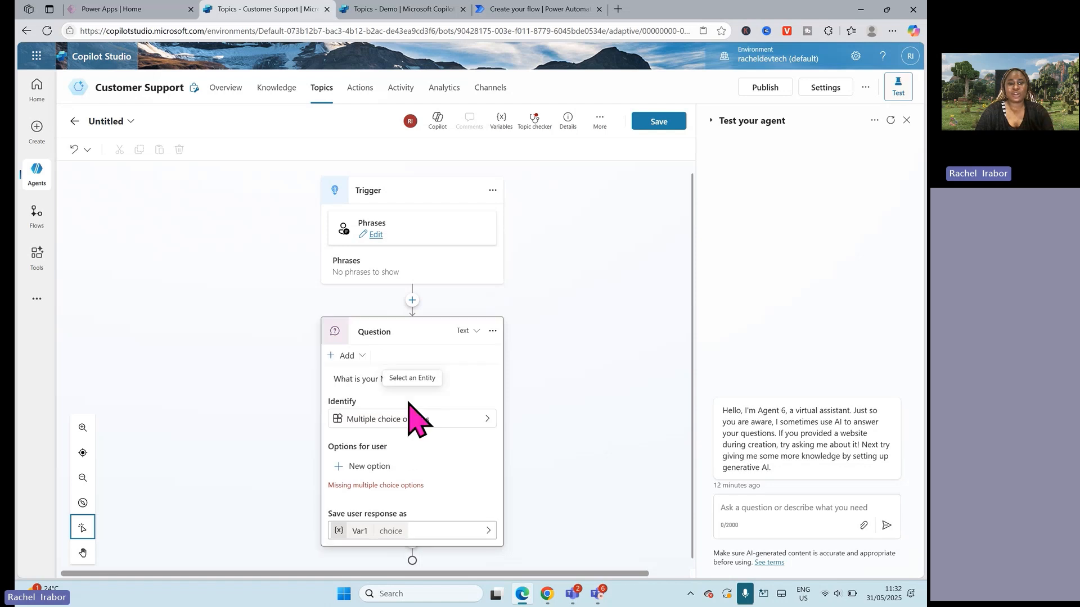
click(437, 420)
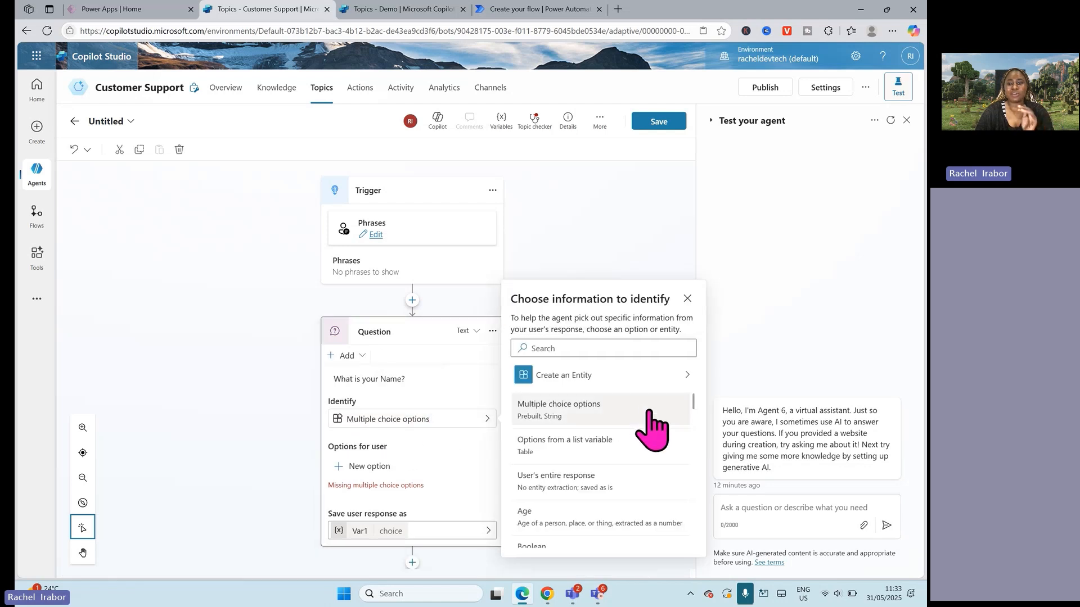
scroll(696, 402, down, 2)
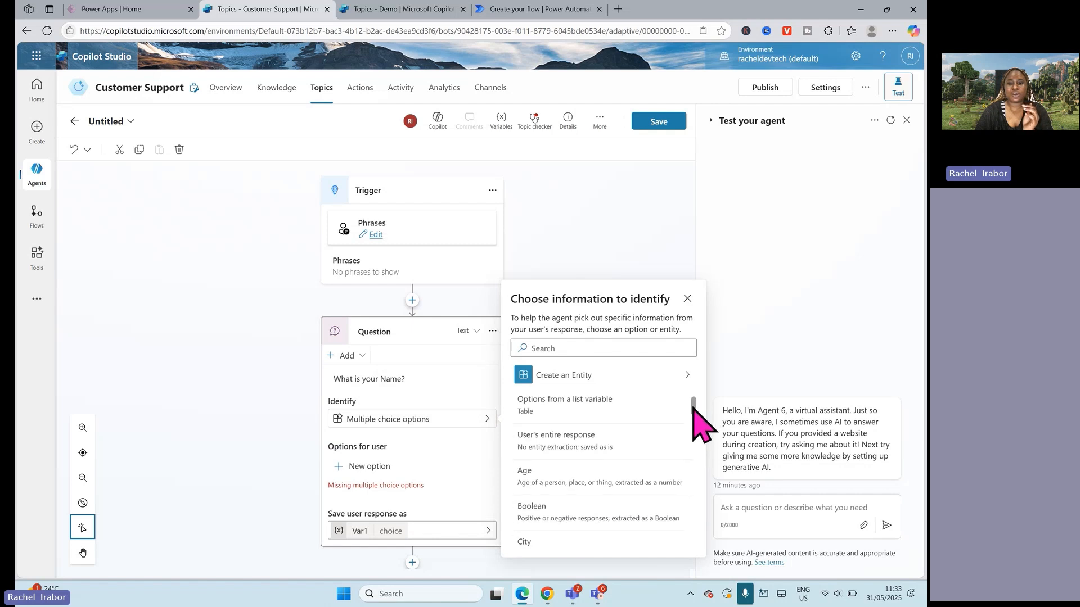
scroll(697, 410, up, 1)
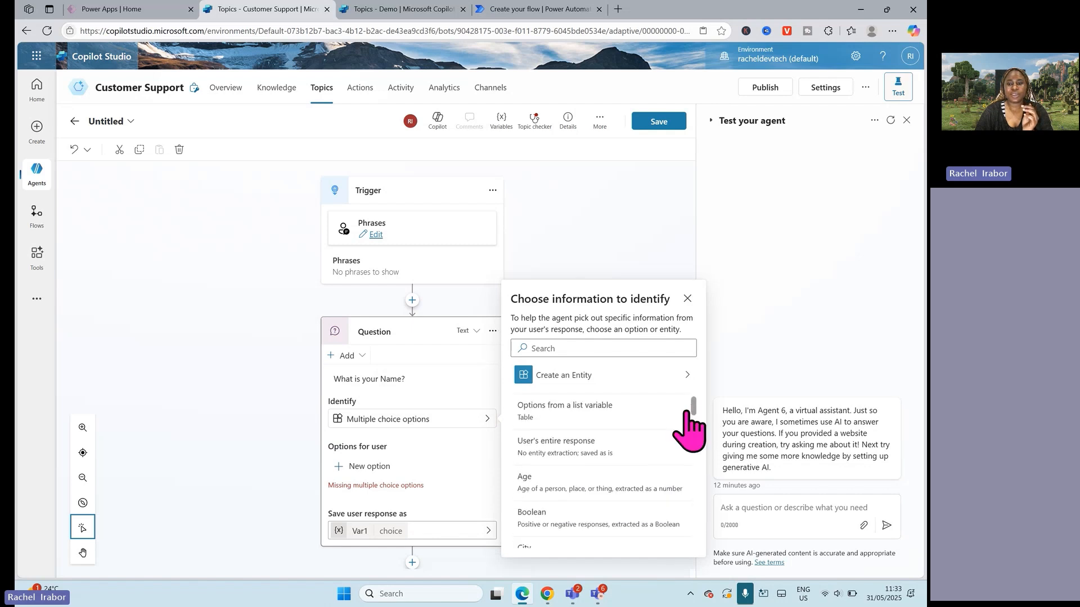
click(563, 454)
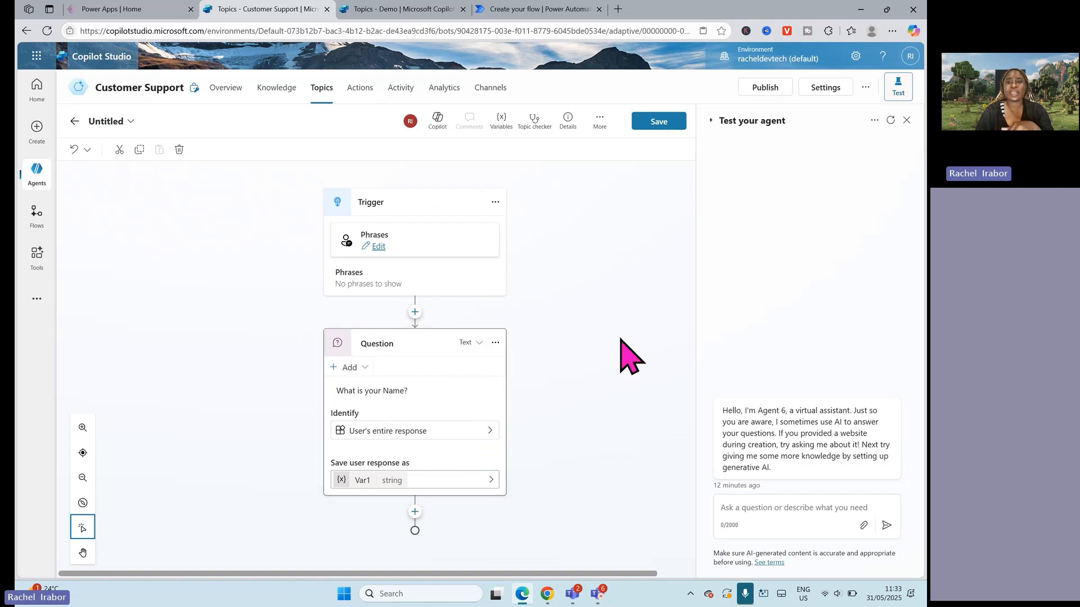
Step: Save the topic under the name "Techstylers Demo"
click(659, 126)
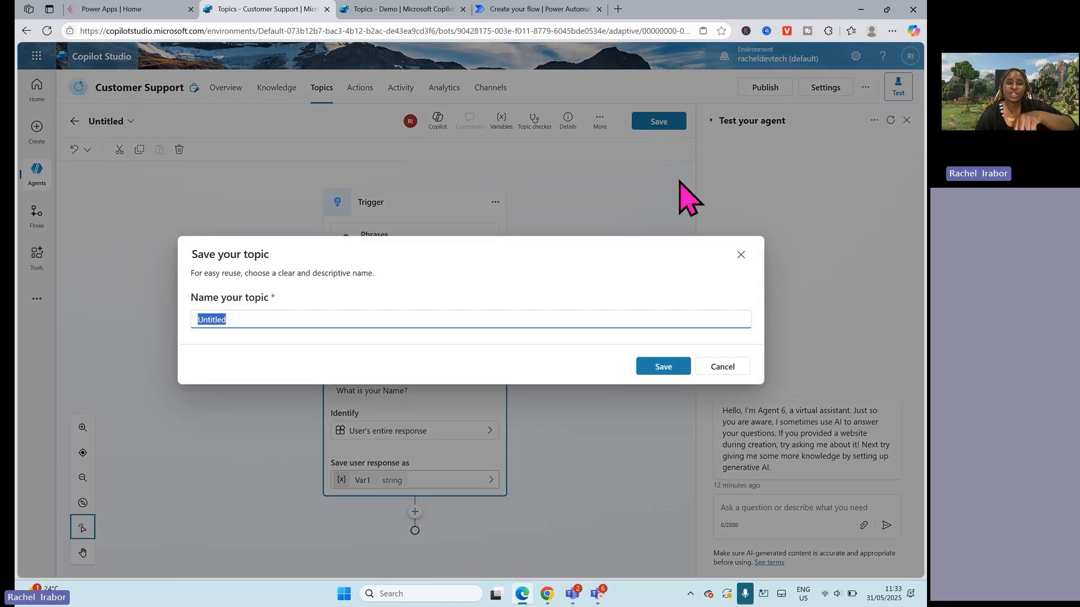
key(BackSpace)
text(TechsT)
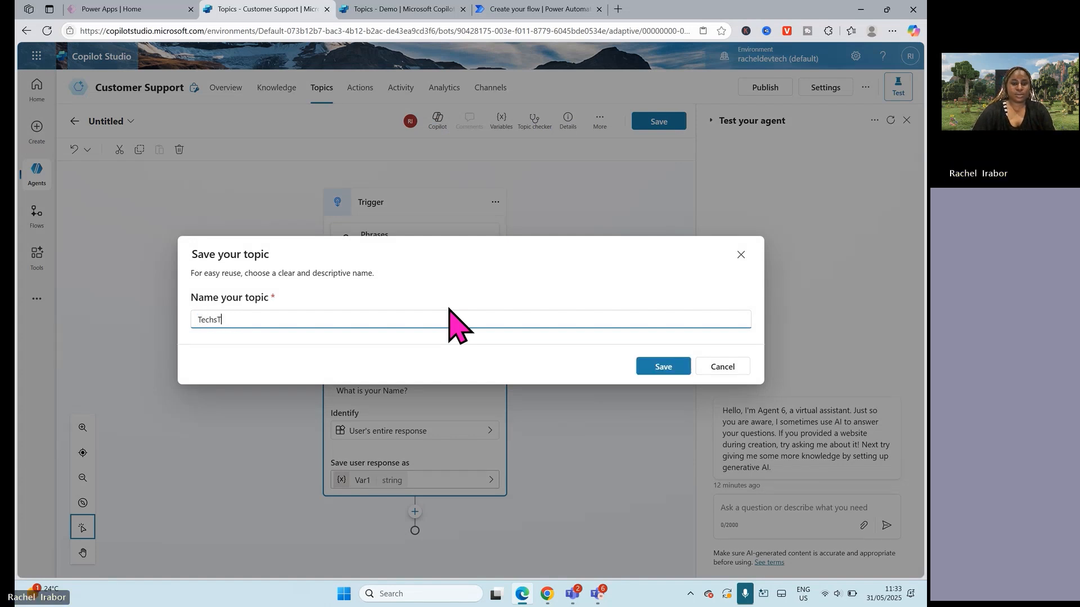
key(BackSpace)
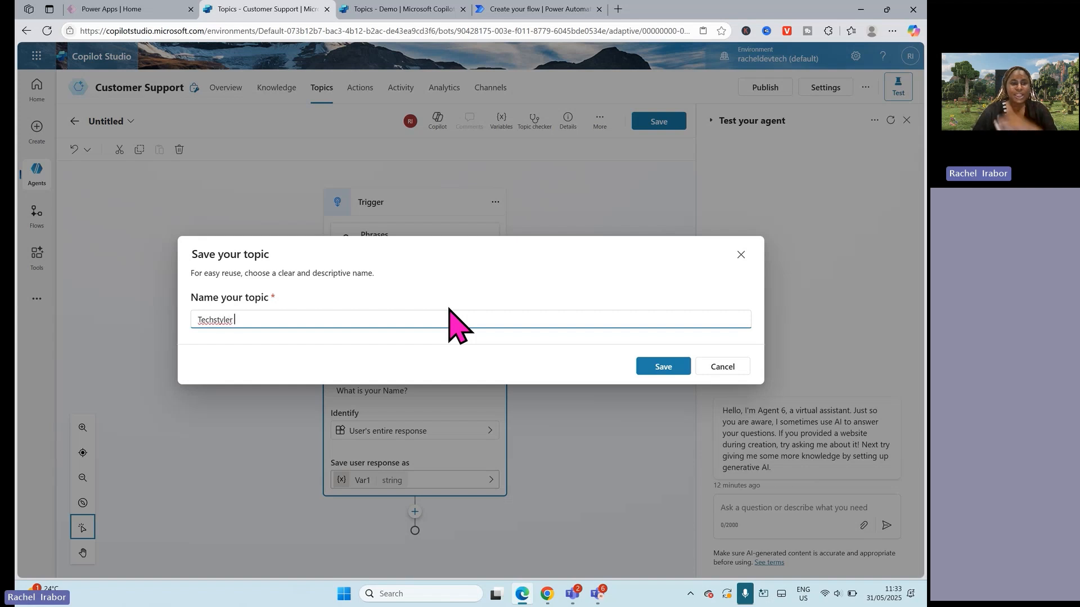
text(tylers Demo)
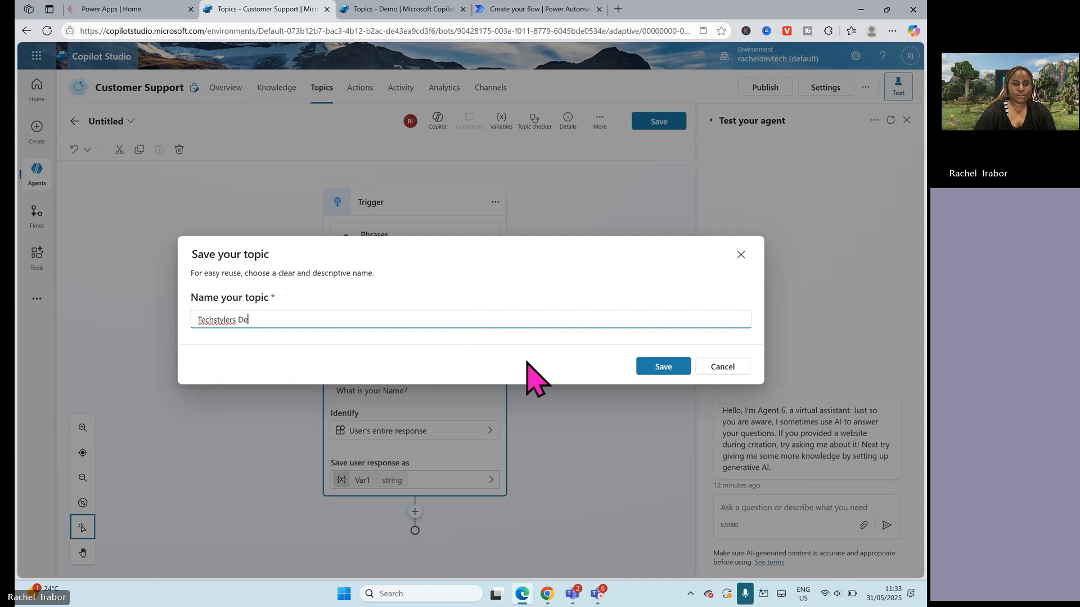
click(664, 368)
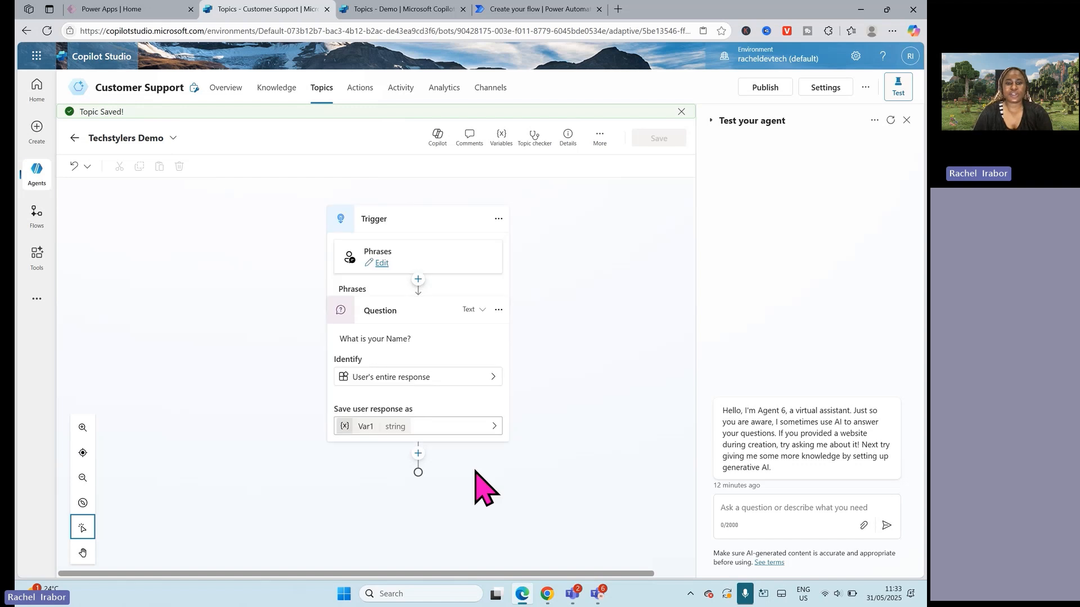
Step: Examine the node types available below the name question, including variable management options and the basic, connector and plugin actions
click(418, 509)
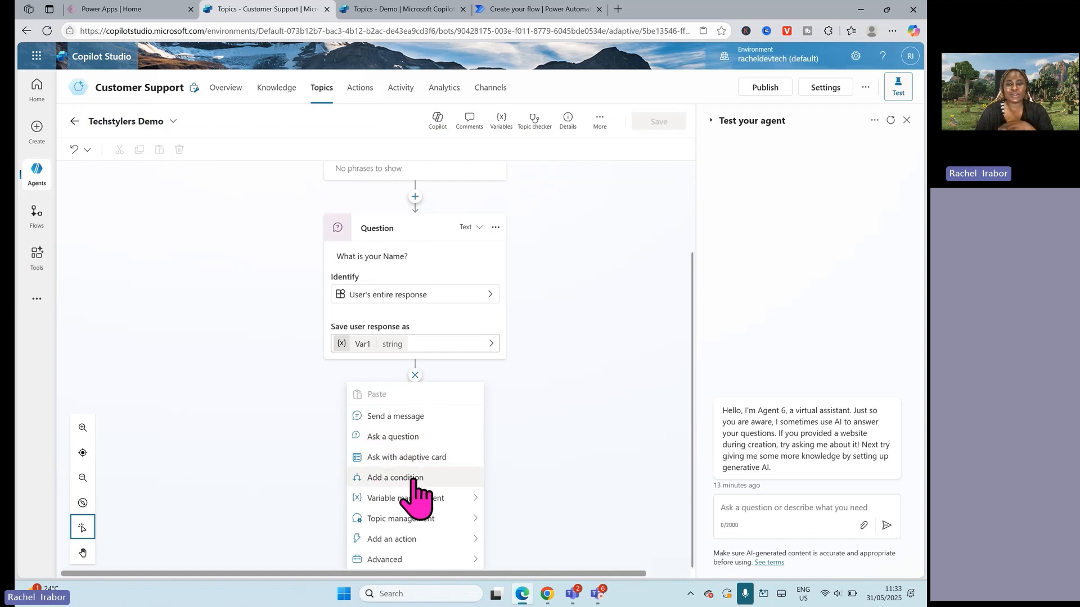
mouse_move(394, 504)
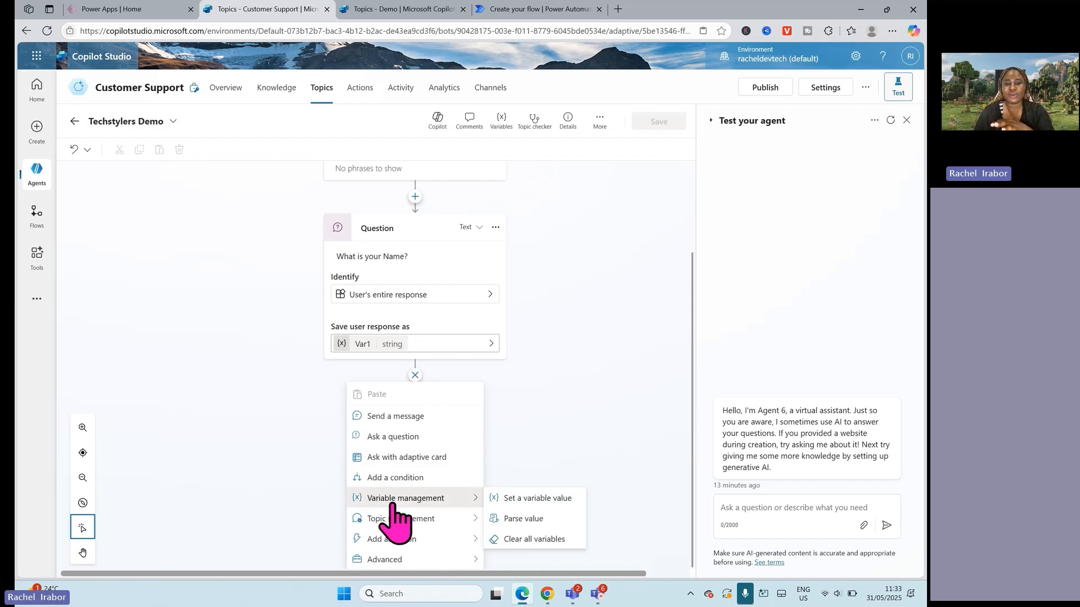
mouse_move(396, 528)
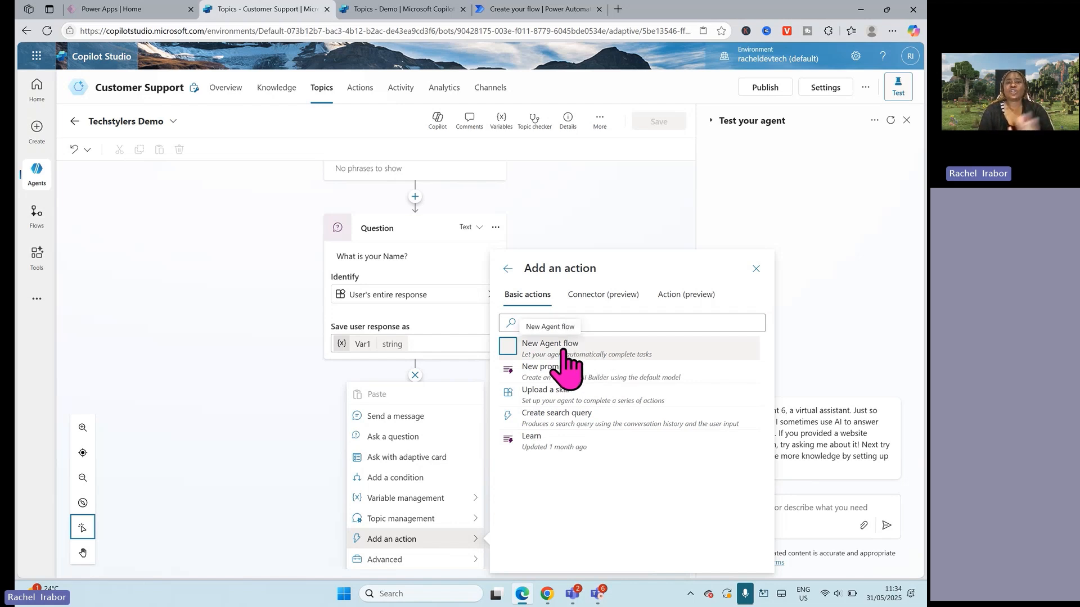
click(619, 303)
click(667, 303)
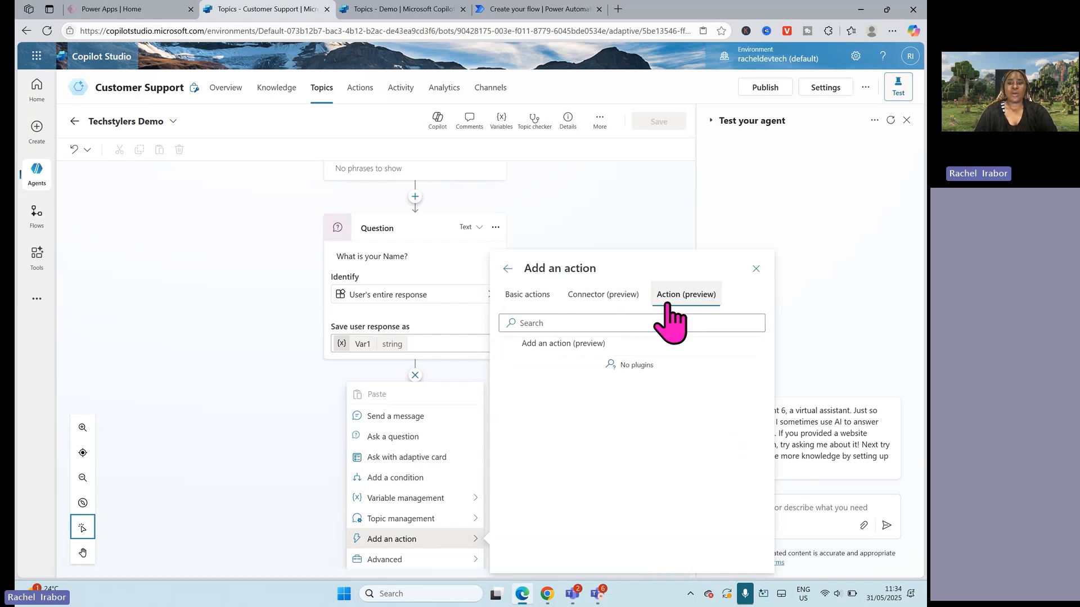
click(579, 306)
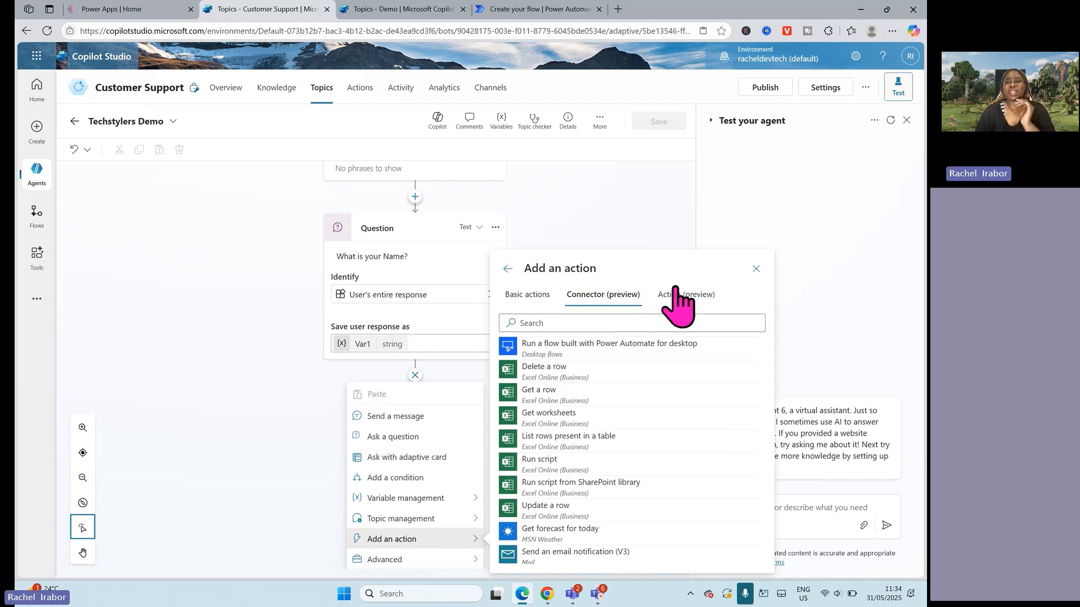
click(674, 289)
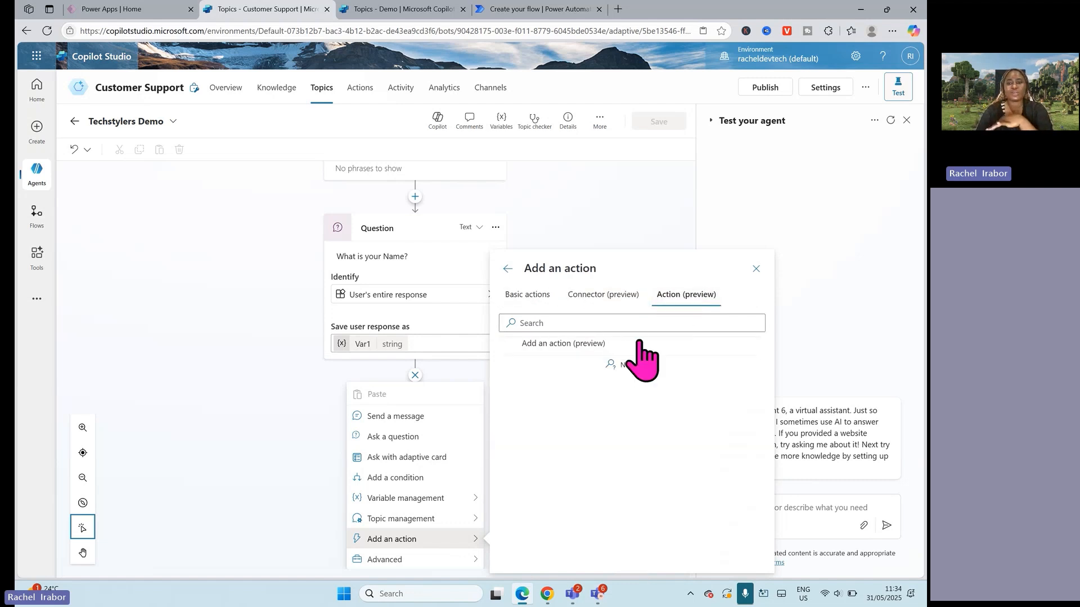
click(621, 294)
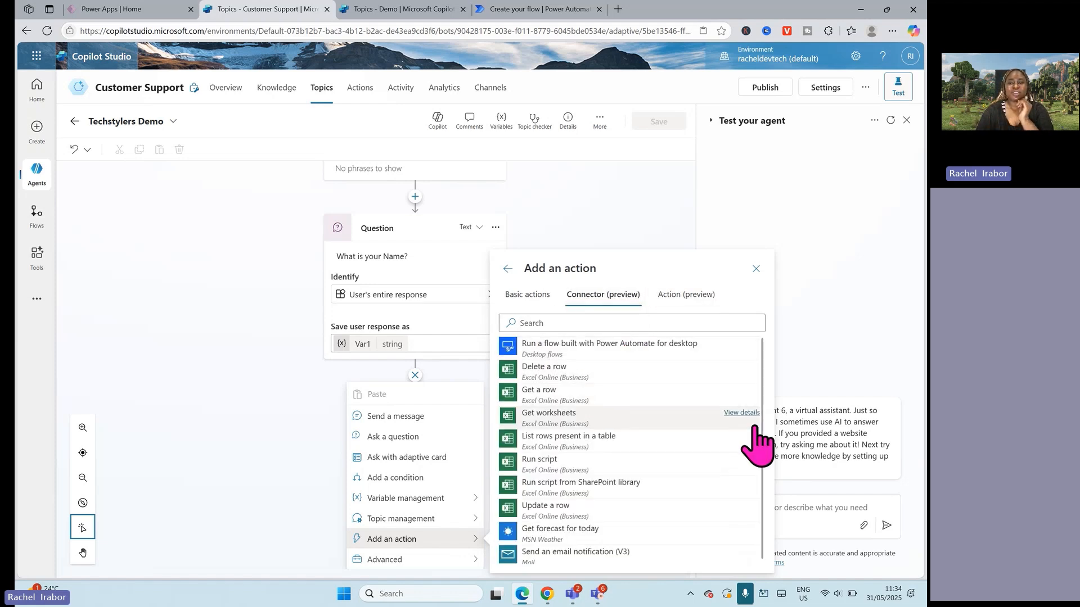
scroll(772, 473, down, 1)
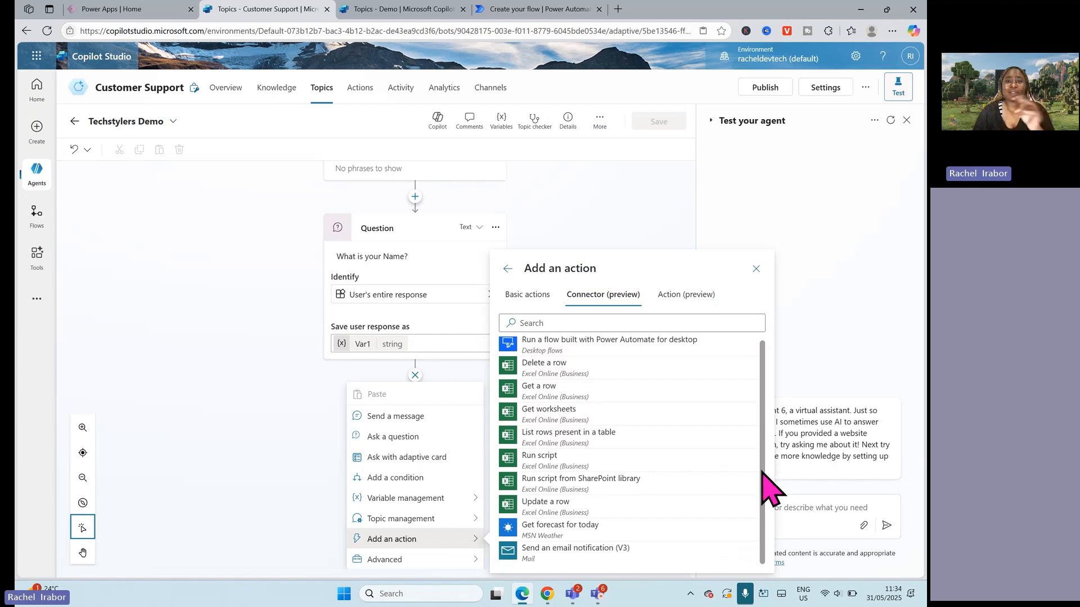
scroll(763, 473, up, 1)
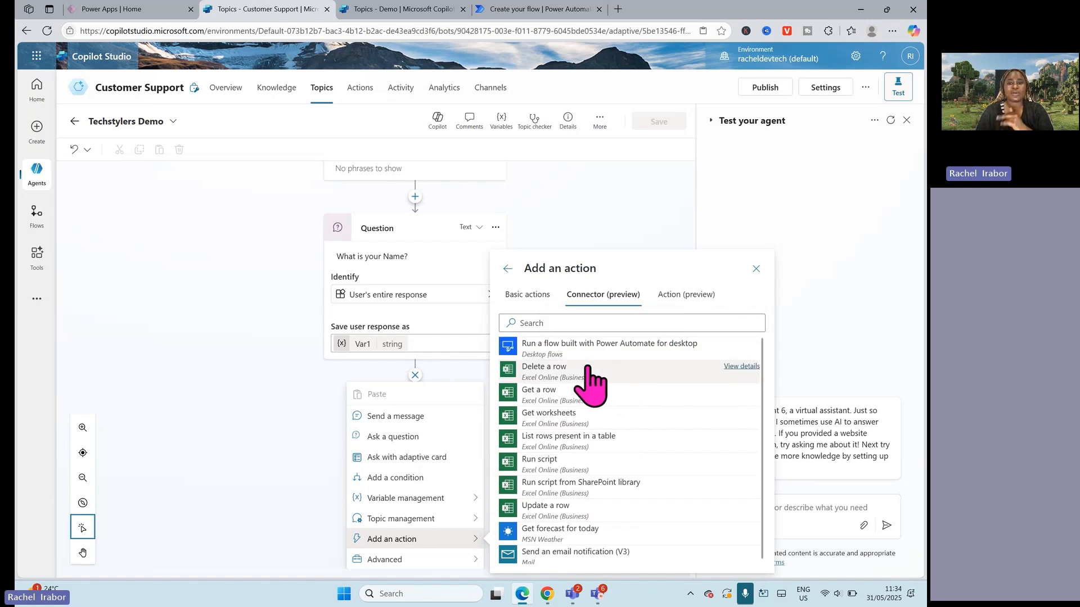
click(533, 295)
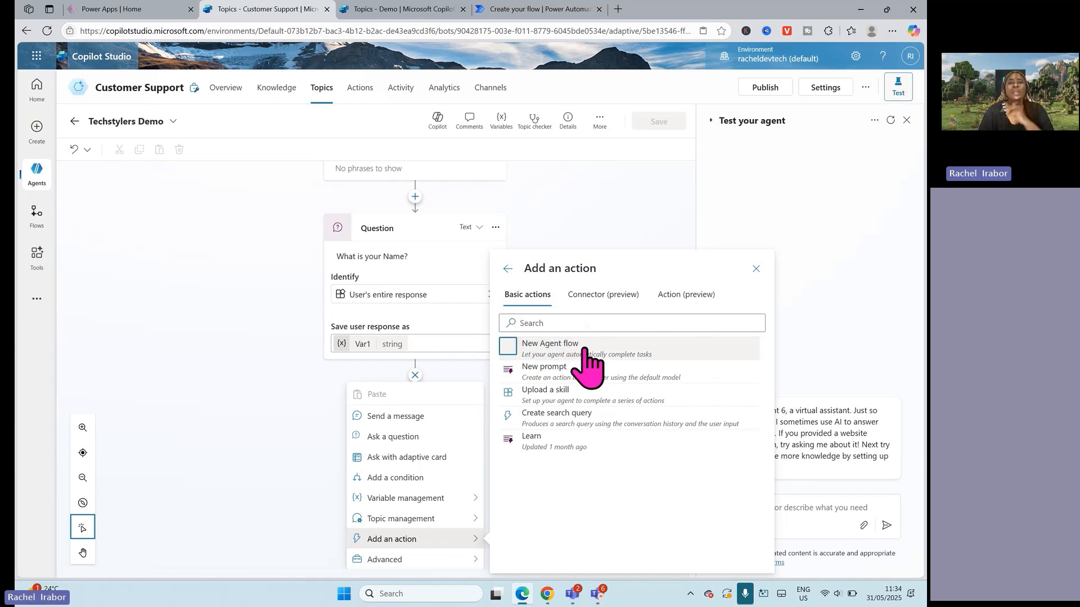
Step: Start a new agent flow from the basic actions and inspect the parameters of its trigger and "Respond to the agent" nodes
click(562, 352)
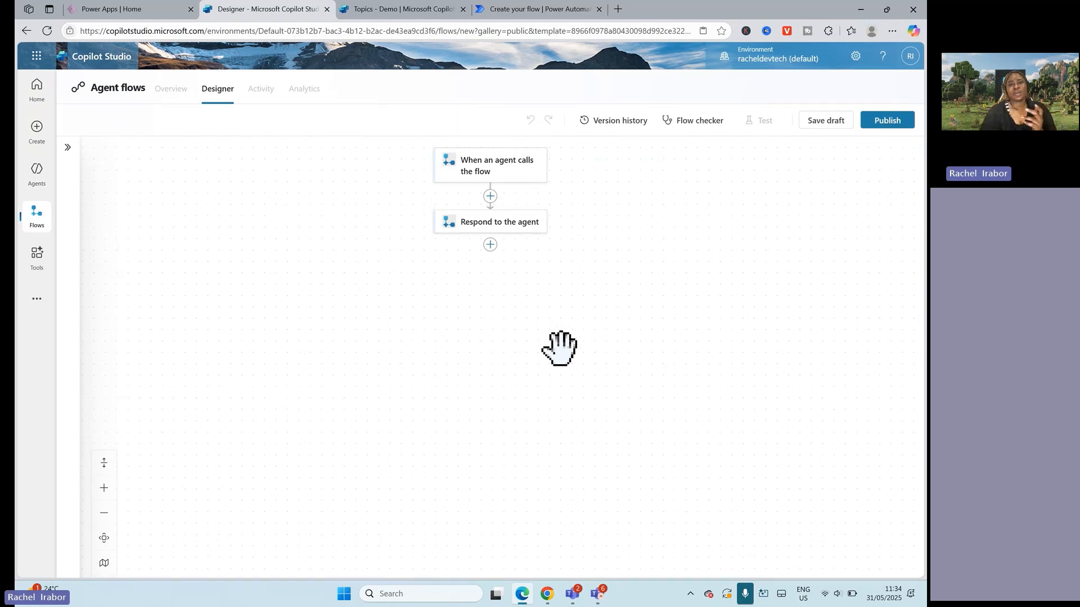
click(489, 181)
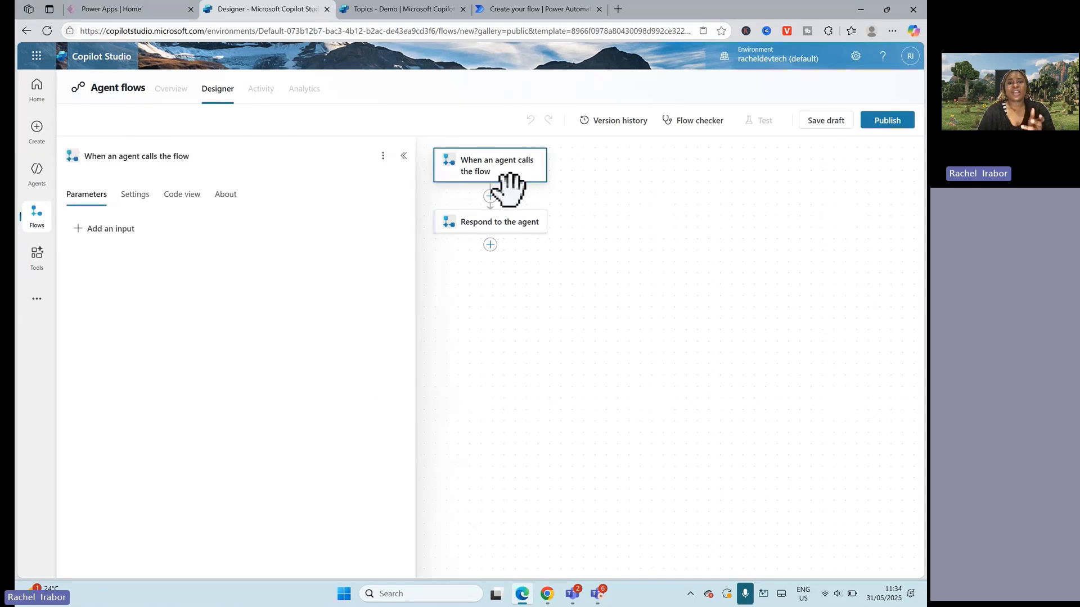
click(497, 225)
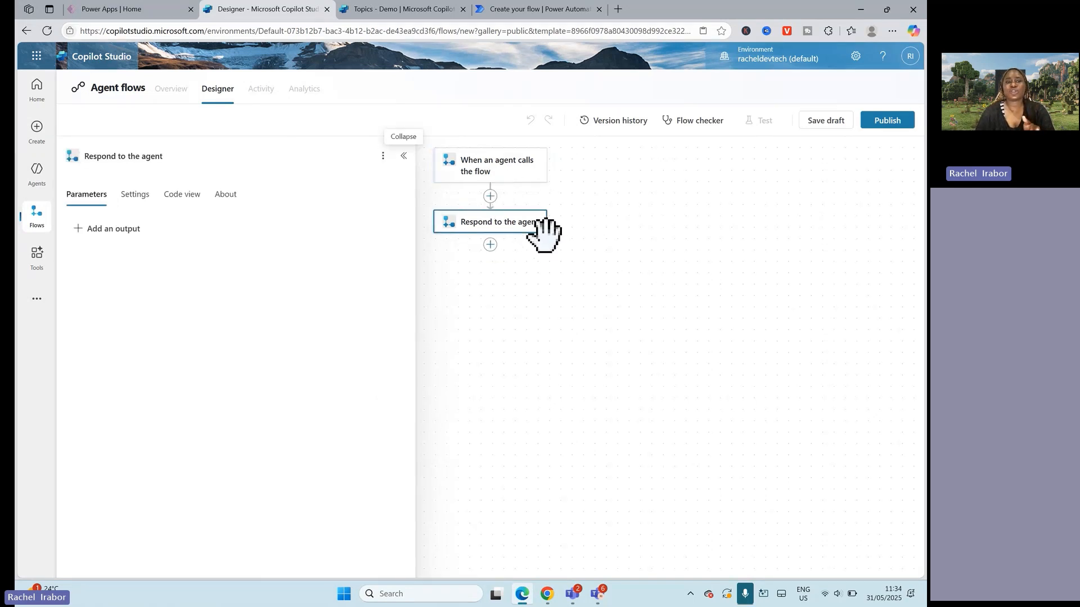
click(494, 173)
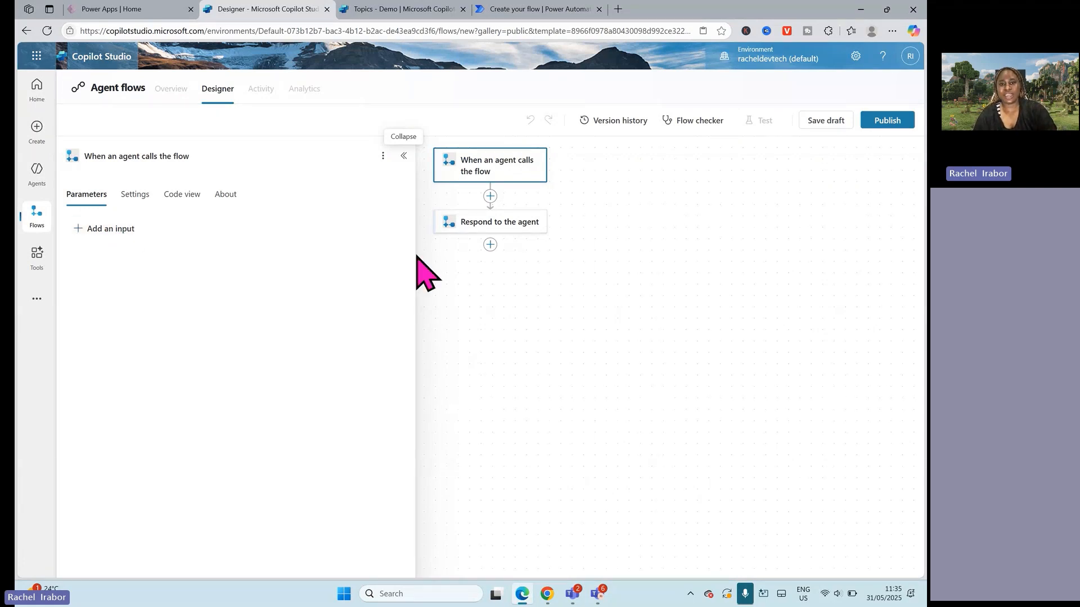
click(494, 228)
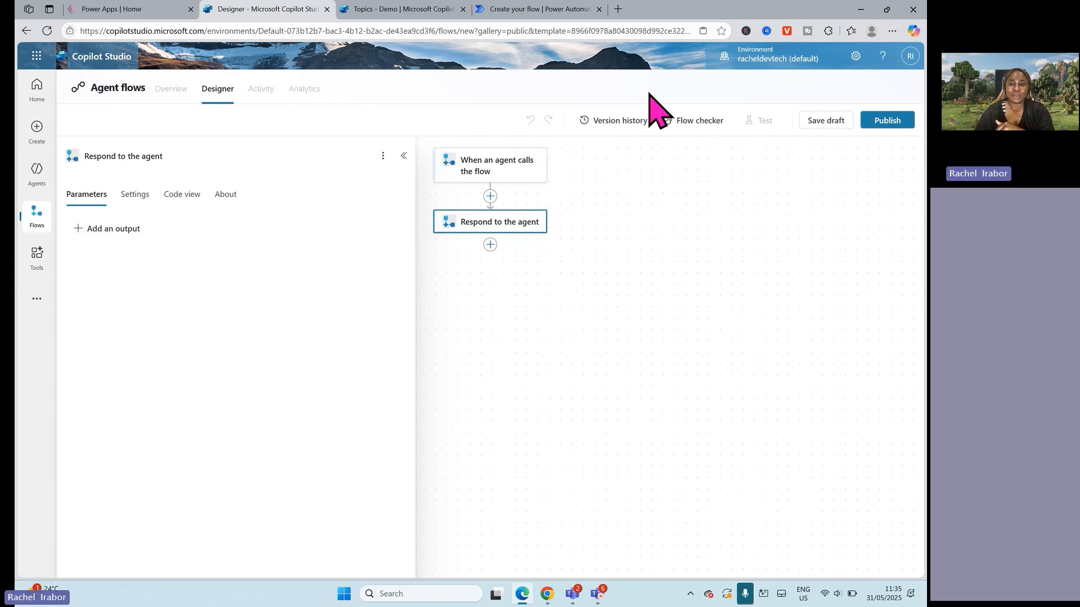
click(617, 10)
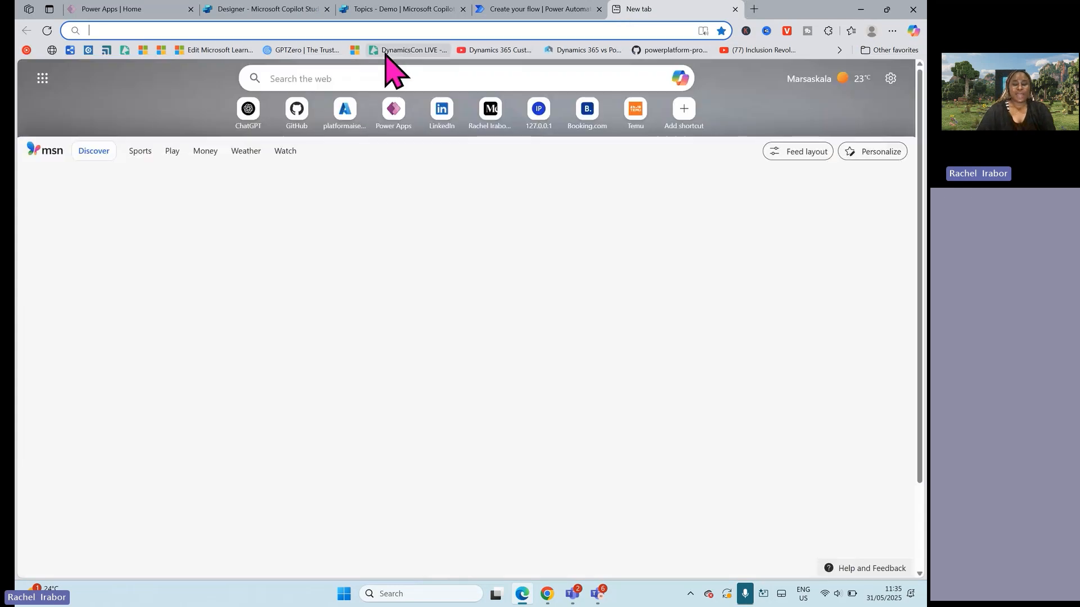
text(make)
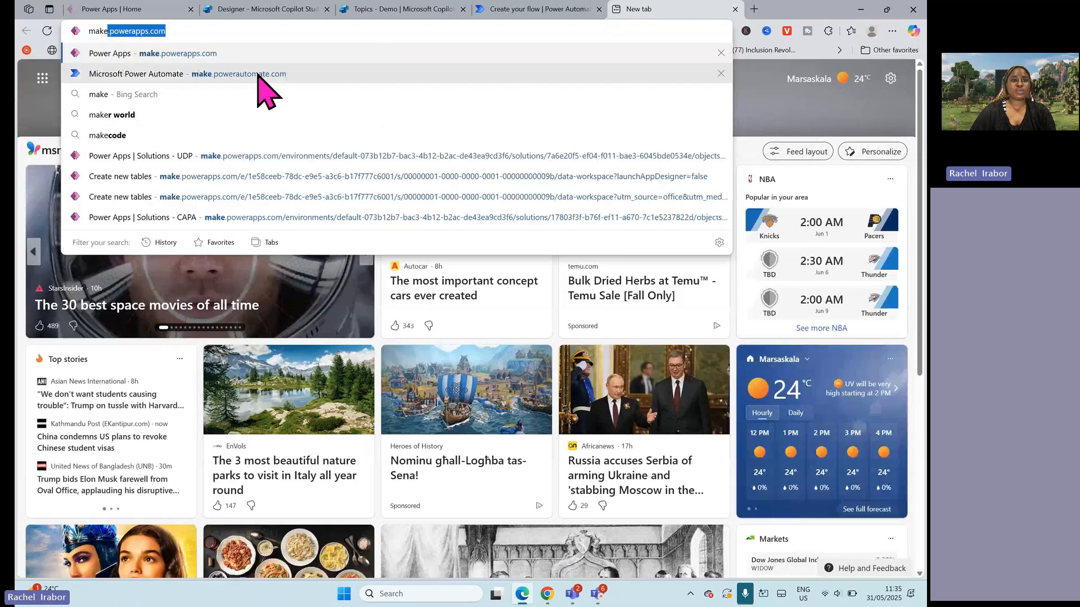
Step: Switch to Power Automate to view the environment's solutions, and return to the agent flow designer in Copilot Studio
click(518, 10)
click(63, 228)
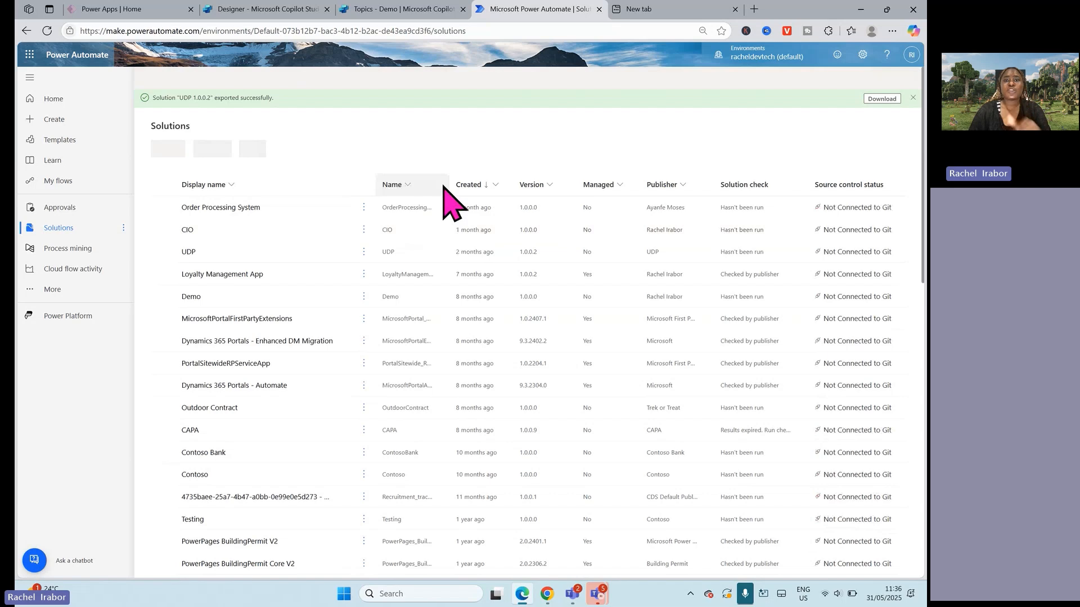
click(387, 9)
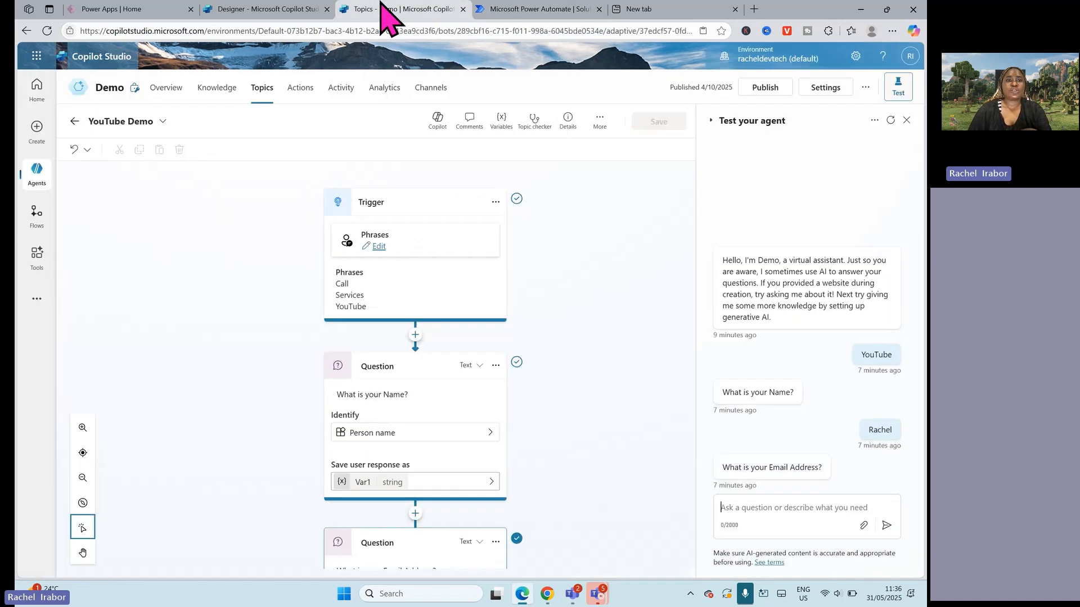
click(288, 9)
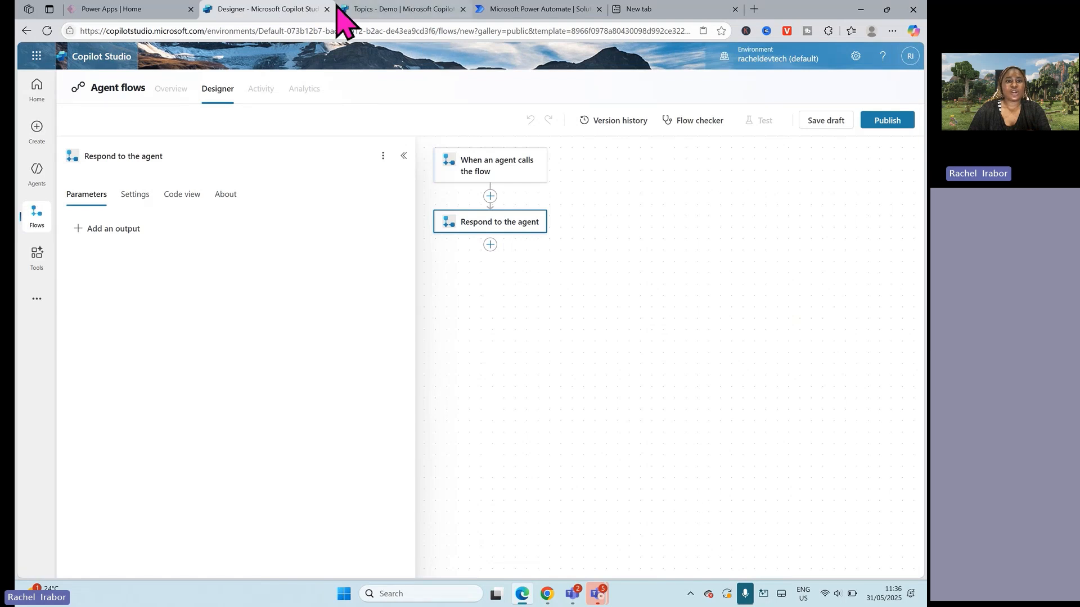
Step: Switch to the Demo agent's YouTube Demo topic and examine the actions that can be added below the "Okay." message
click(398, 10)
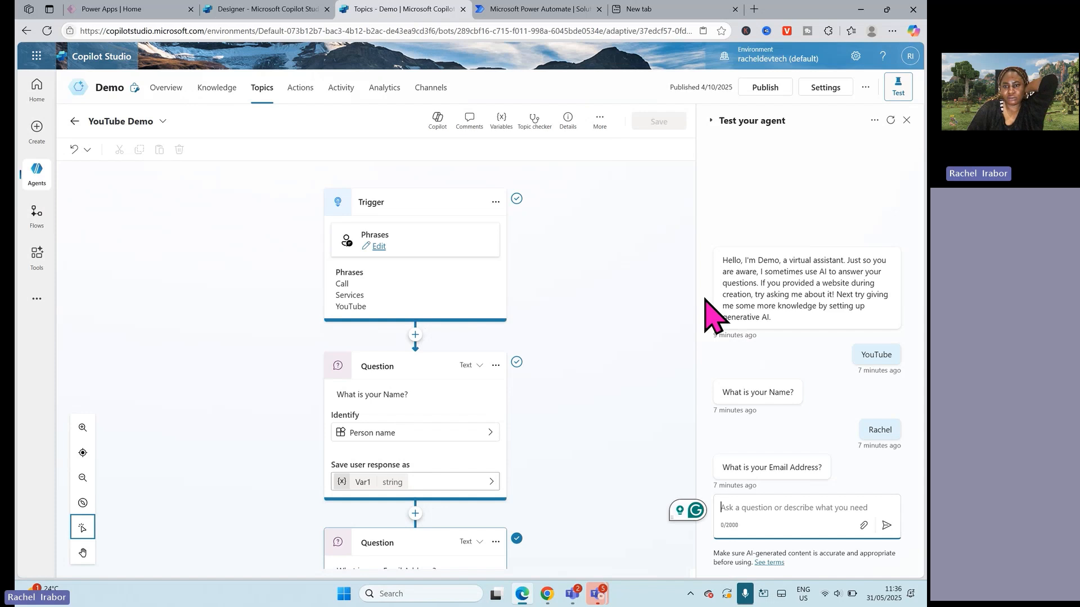
drag(691, 290, 629, 513)
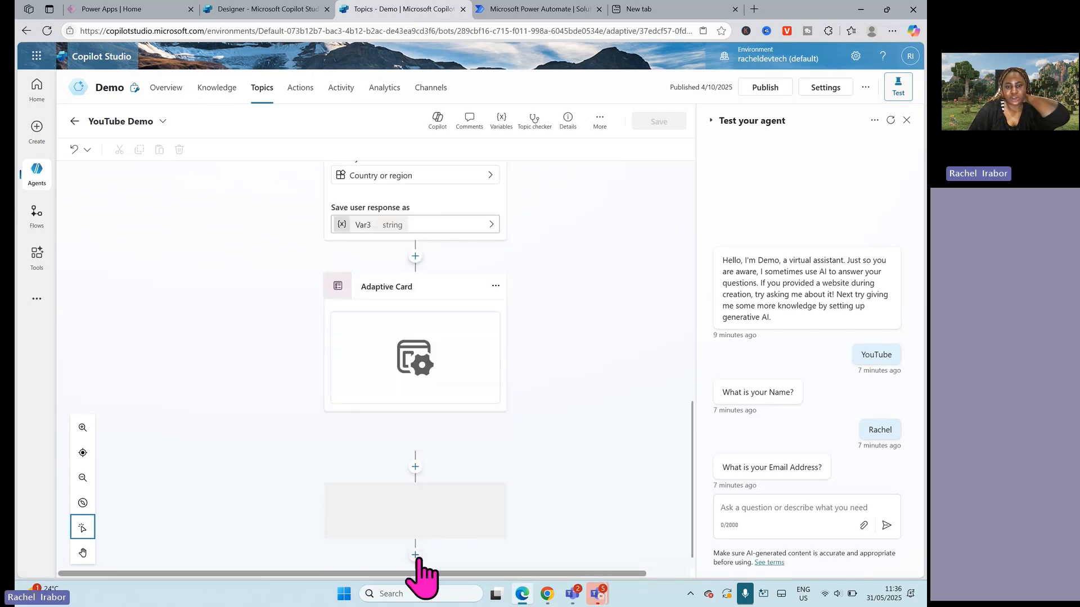
drag(691, 480, 697, 525)
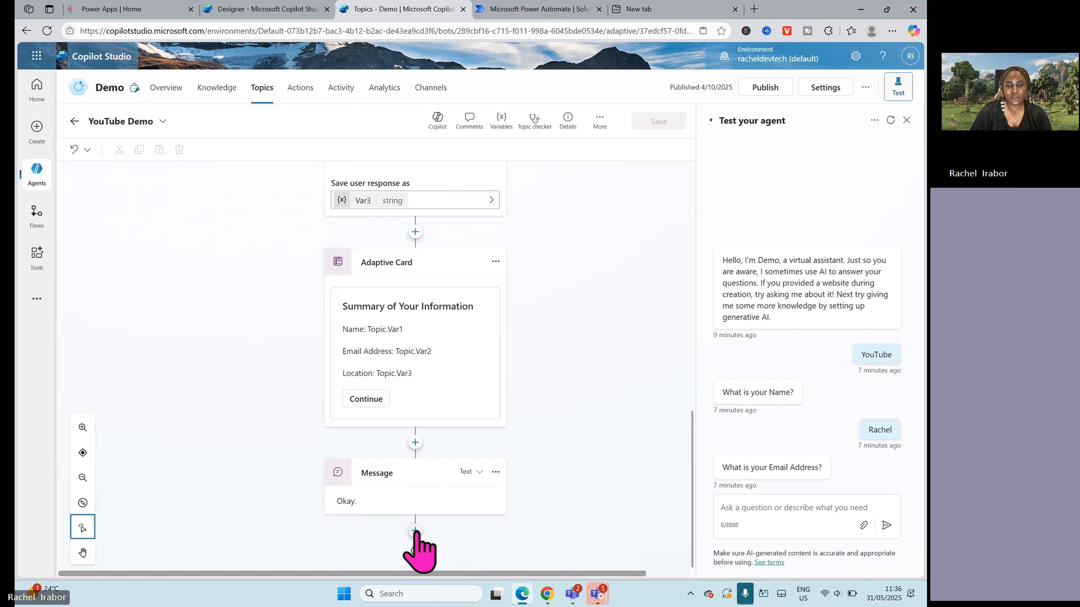
click(415, 531)
drag(699, 506, 692, 583)
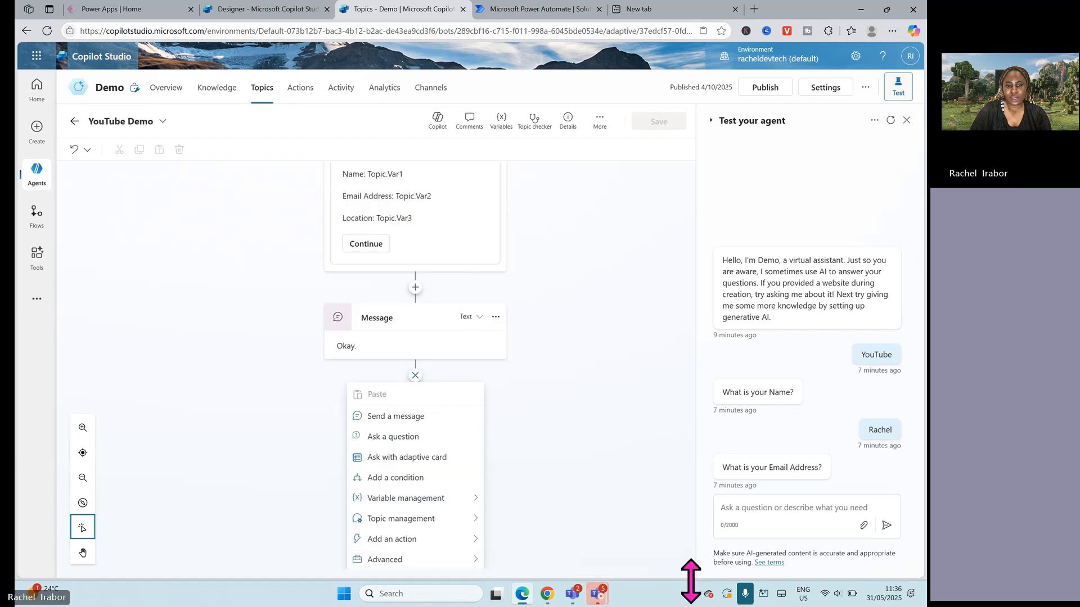
mouse_move(458, 518)
mouse_move(476, 540)
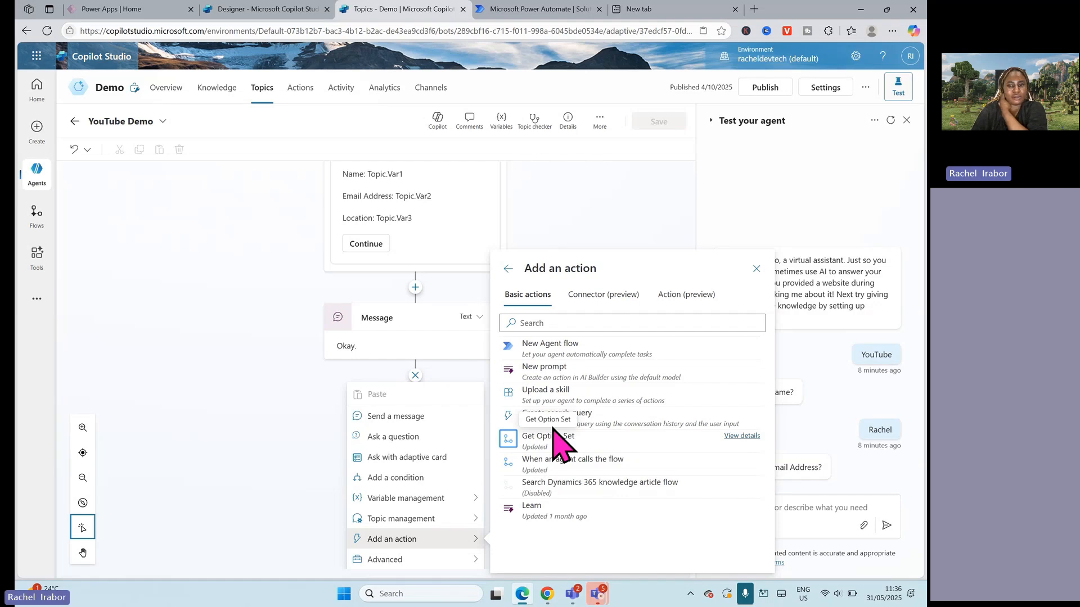
Step: Switch to Power Automate and create a new solution with display name Techstylers Demo, using the publisher under the owner's own name
click(565, 193)
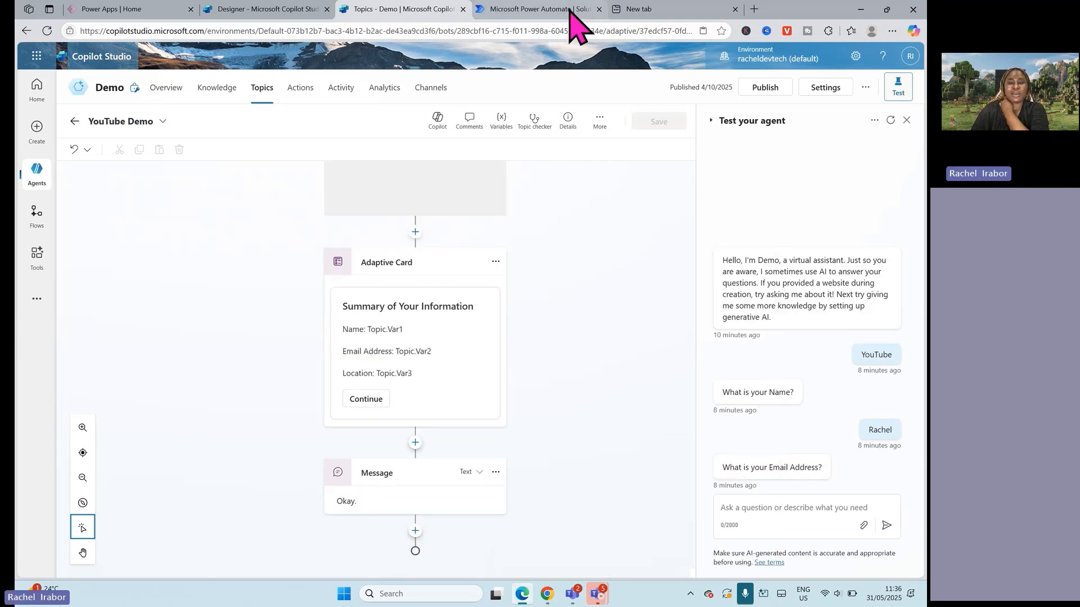
click(571, 10)
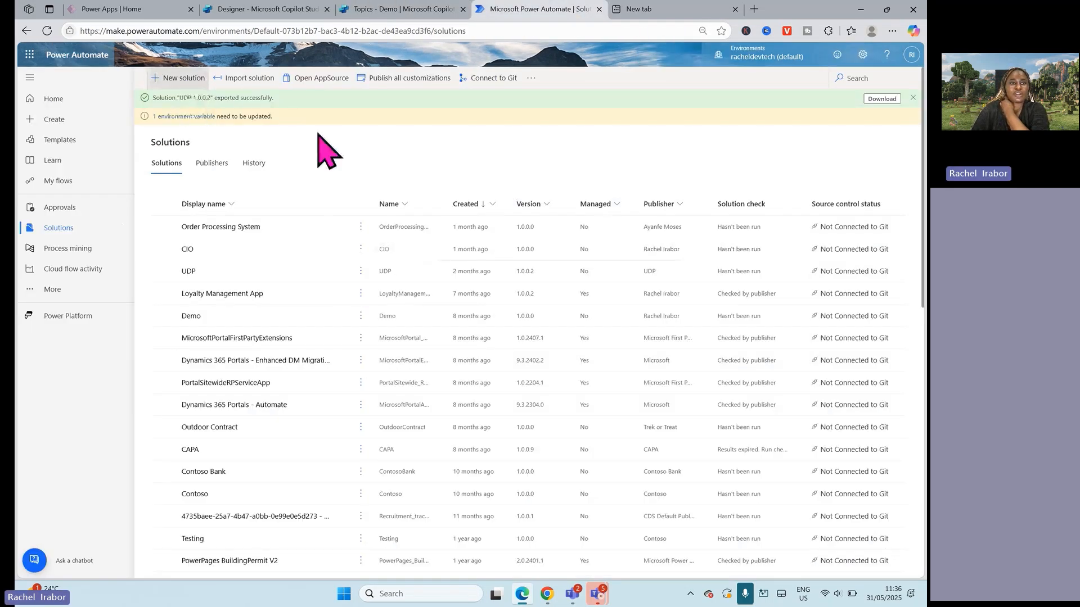
text(Techsty)
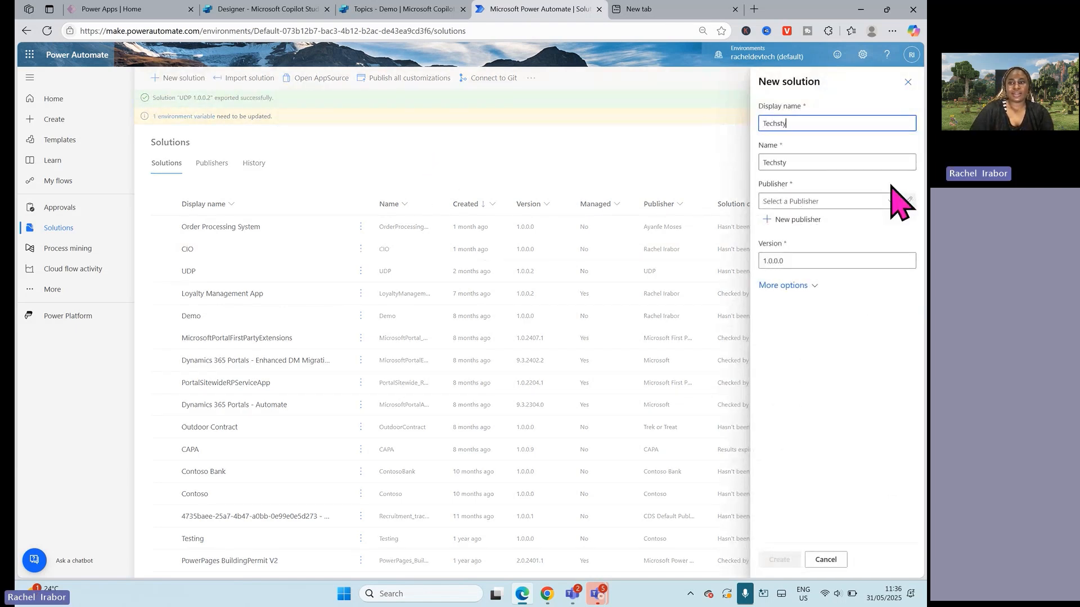
text(lers Demo)
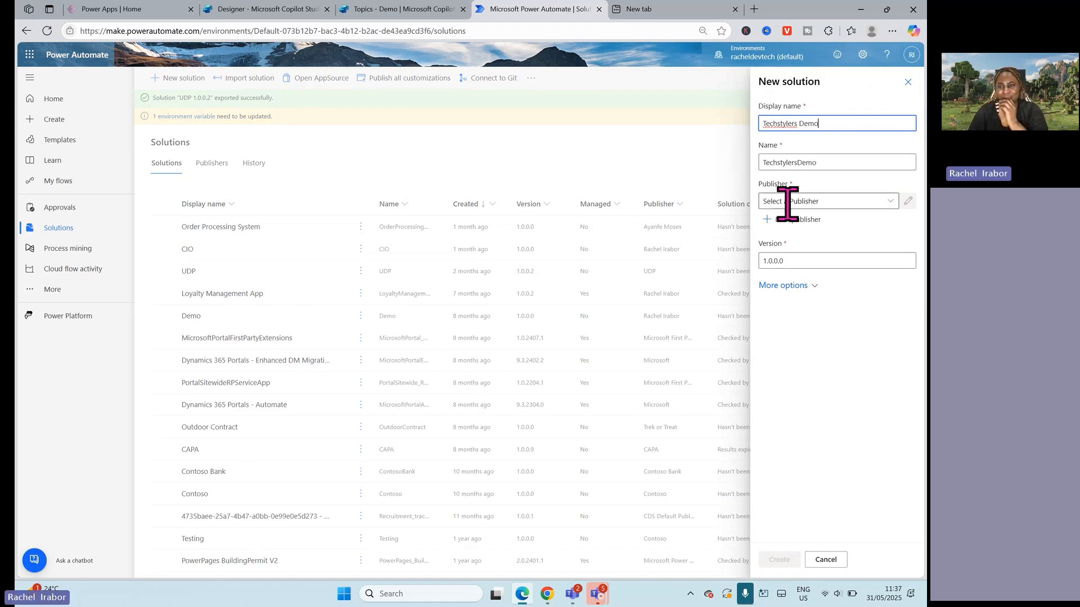
click(890, 201)
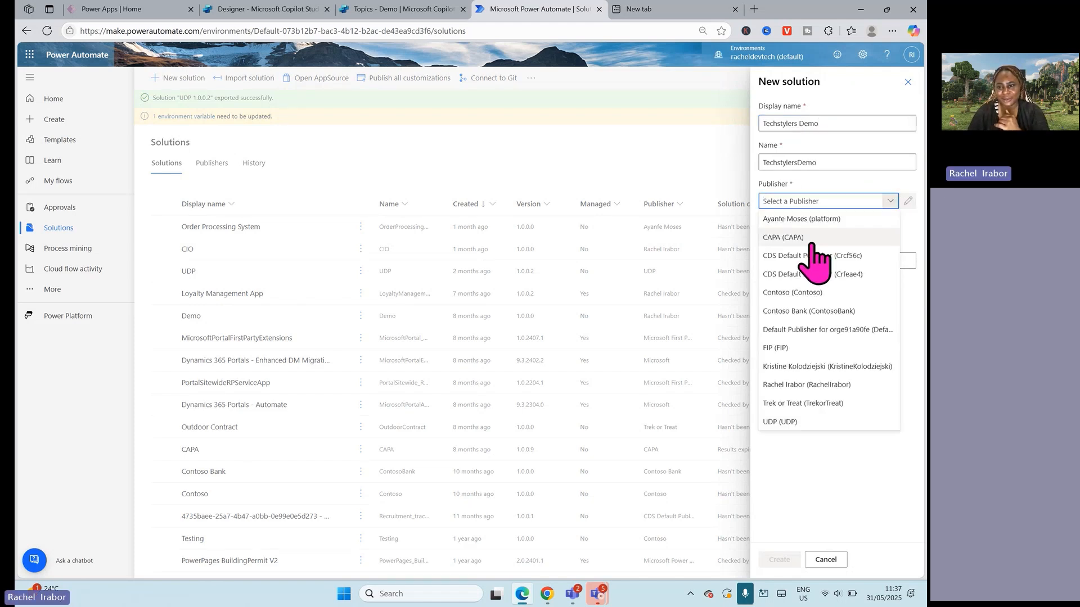
click(780, 386)
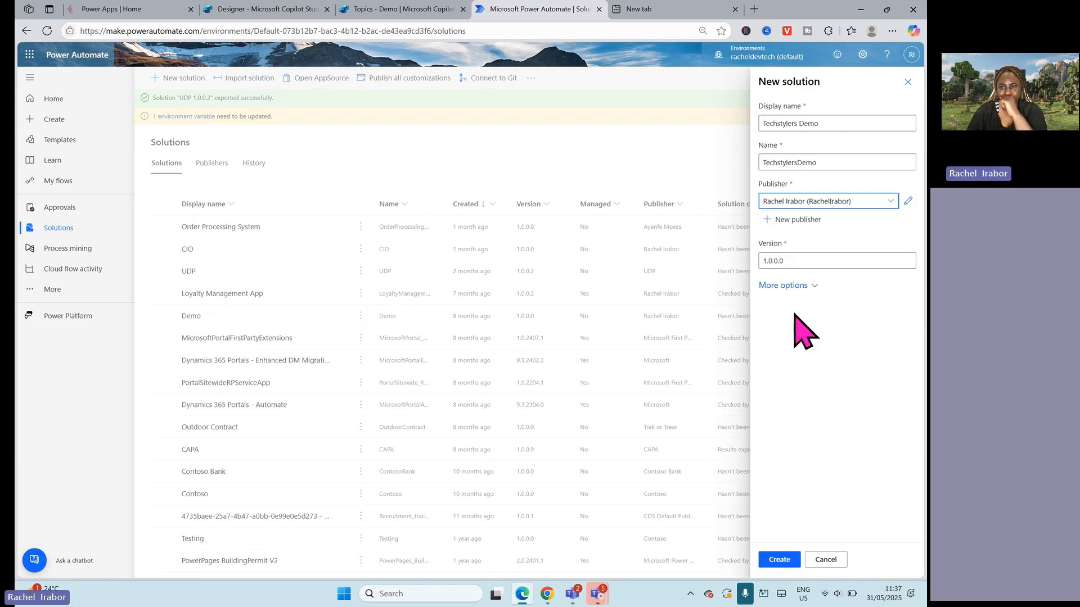
click(778, 557)
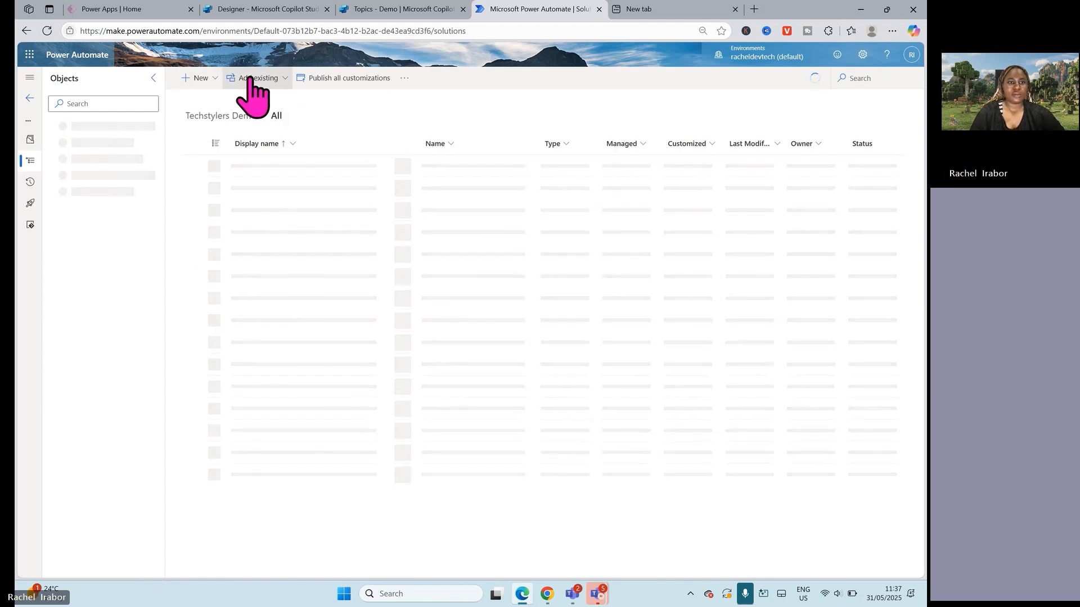
click(249, 78)
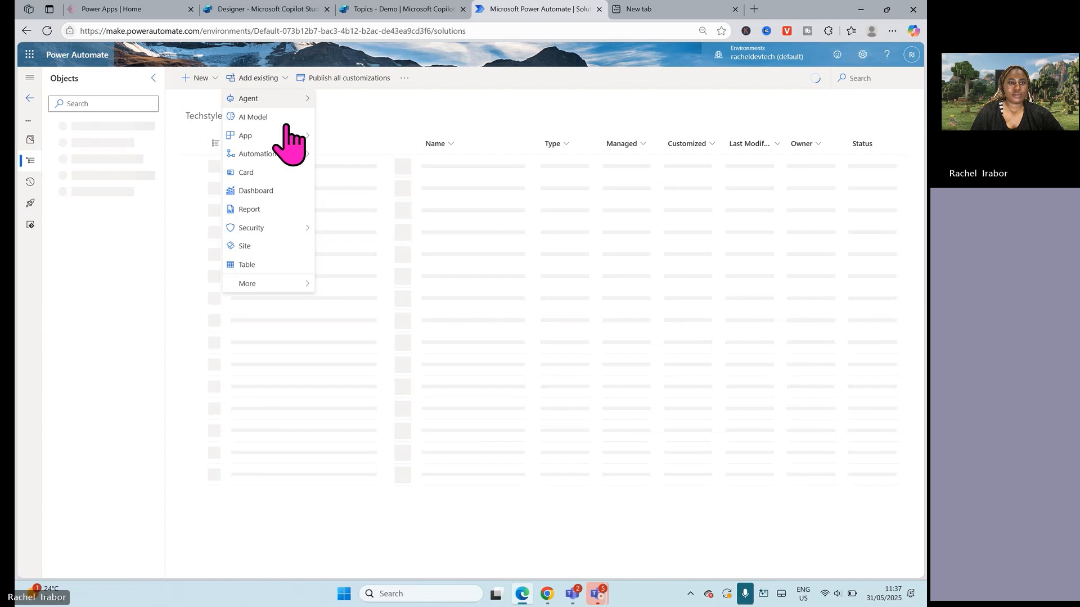
click(472, 222)
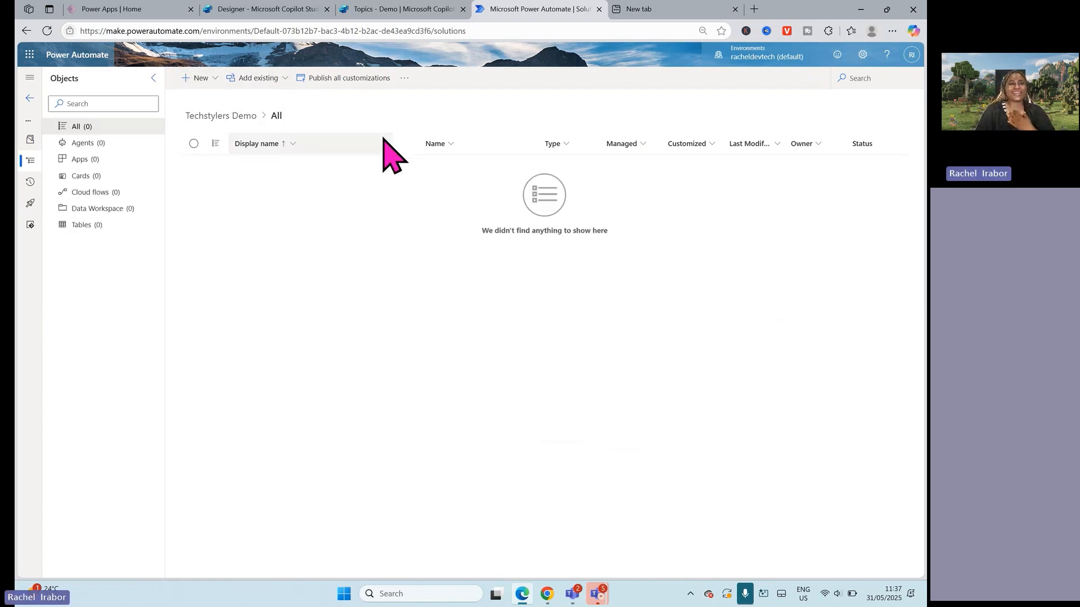
click(248, 80)
mouse_move(251, 101)
click(452, 278)
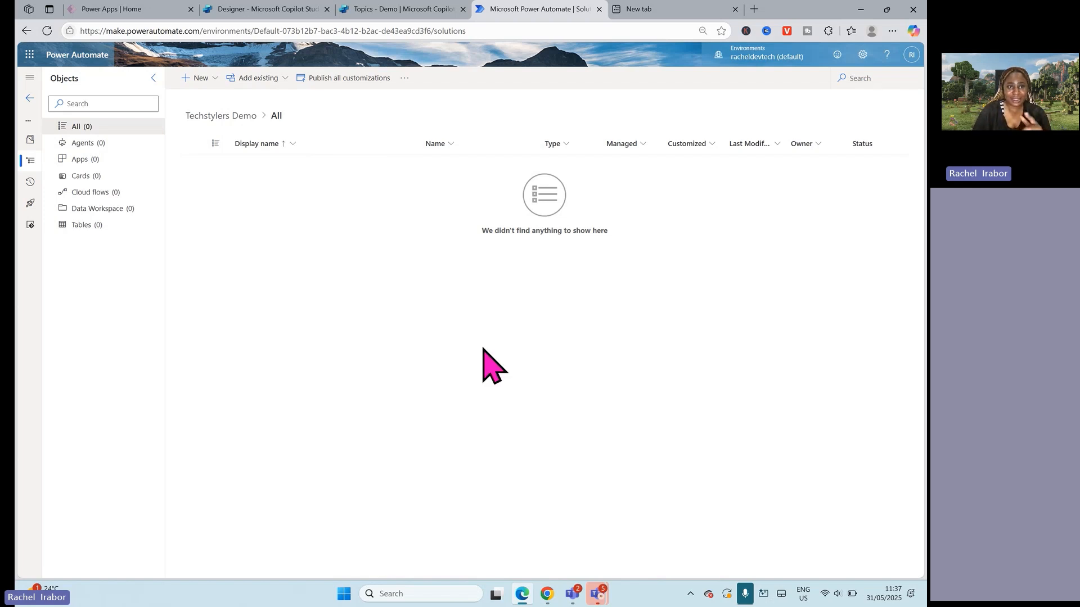
Step: Add the existing Customer Support agent to the Techstylers Demo solution
click(275, 79)
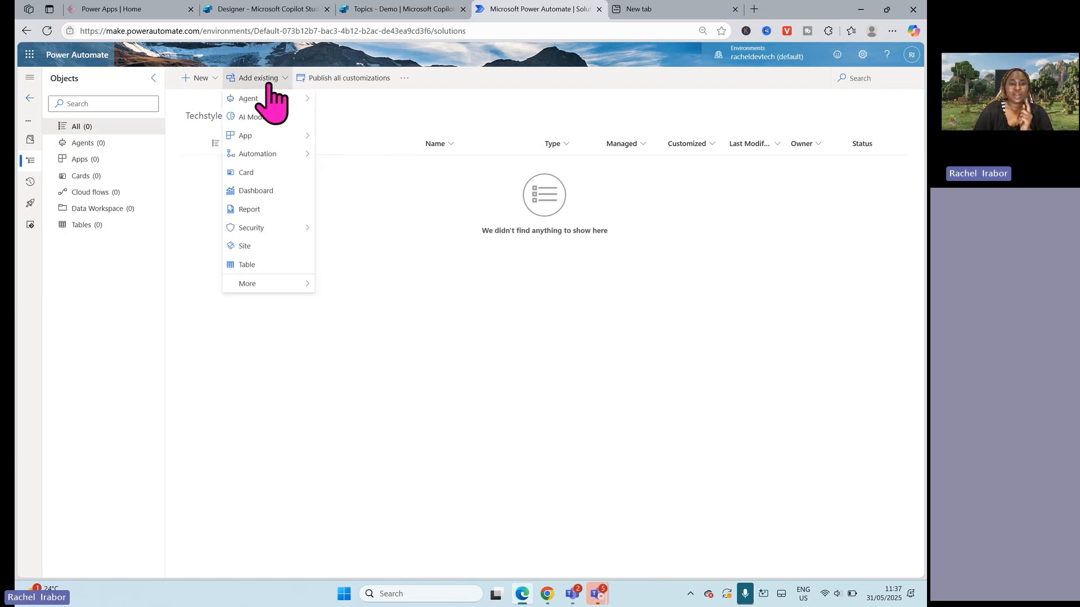
mouse_move(270, 101)
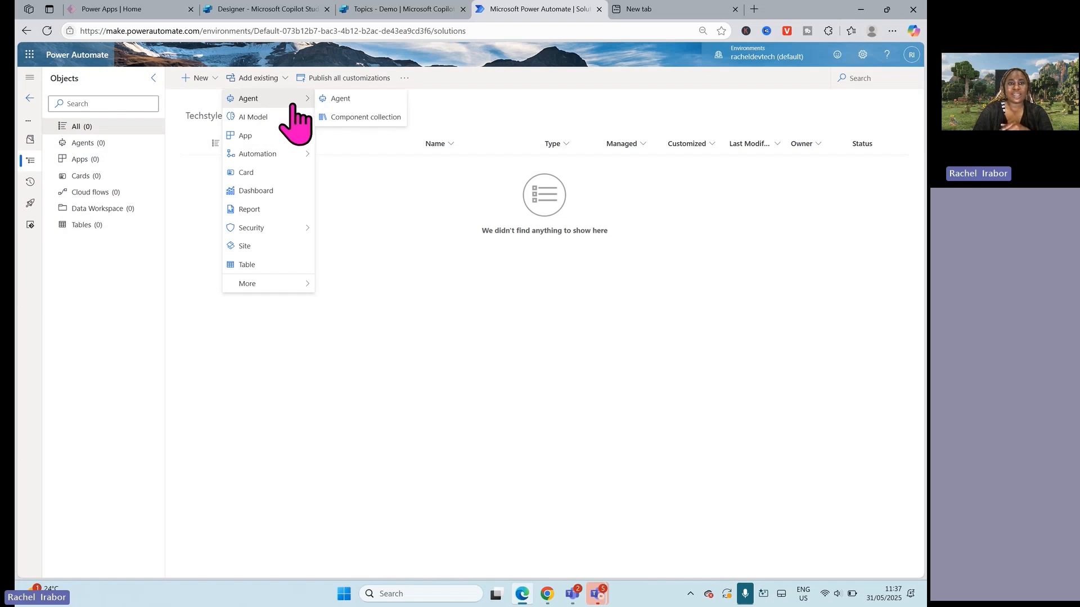
click(340, 99)
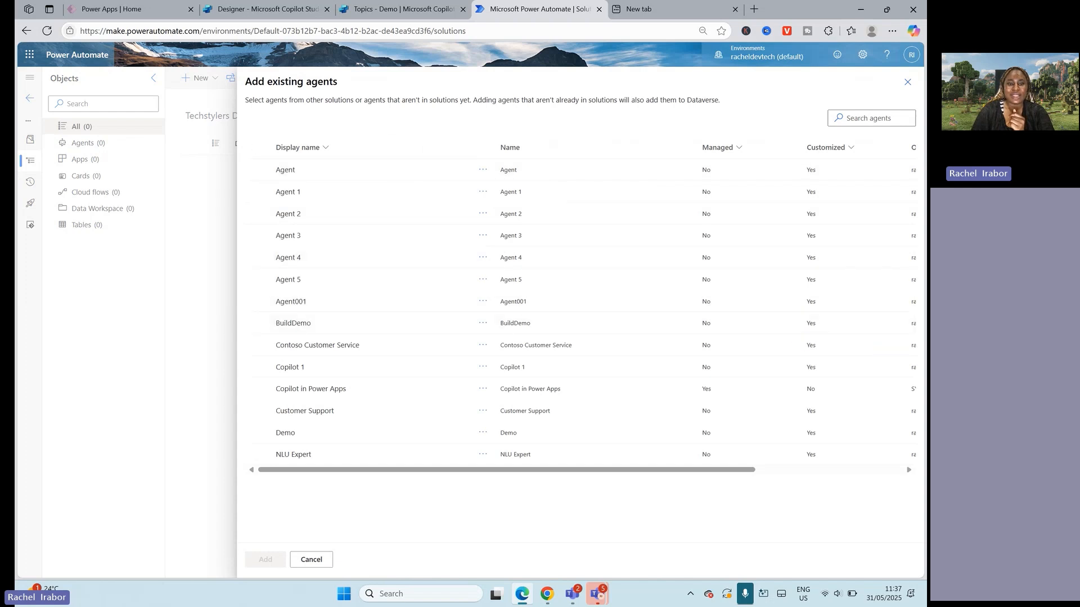
click(271, 417)
click(262, 561)
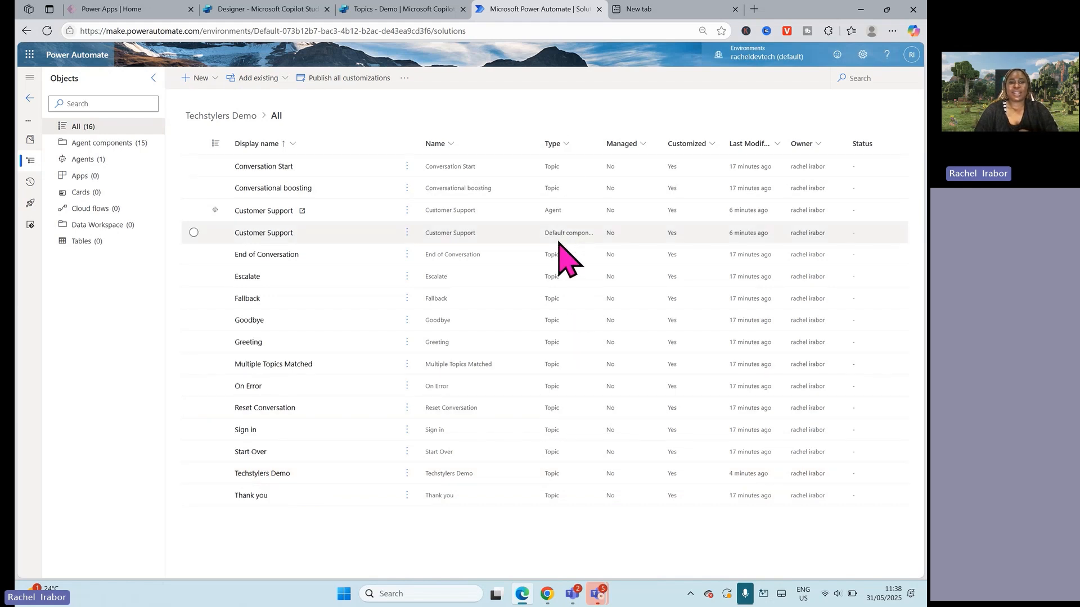
Step: View the solution's agents and examine which existing cloud flows, from Dataverse and outside Dataverse, can be added to it
click(85, 159)
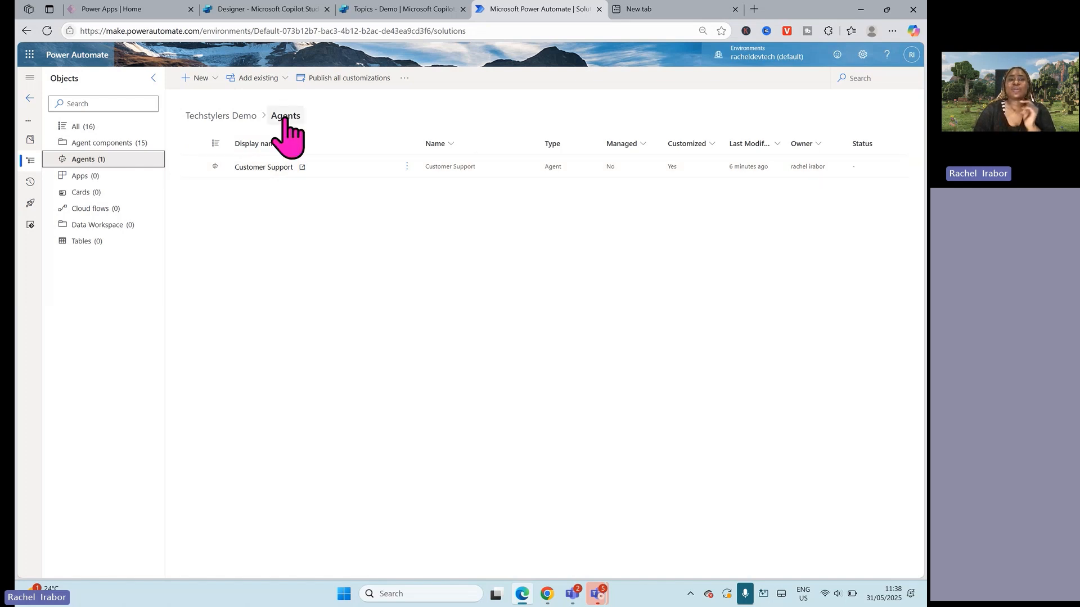
click(268, 85)
mouse_move(287, 158)
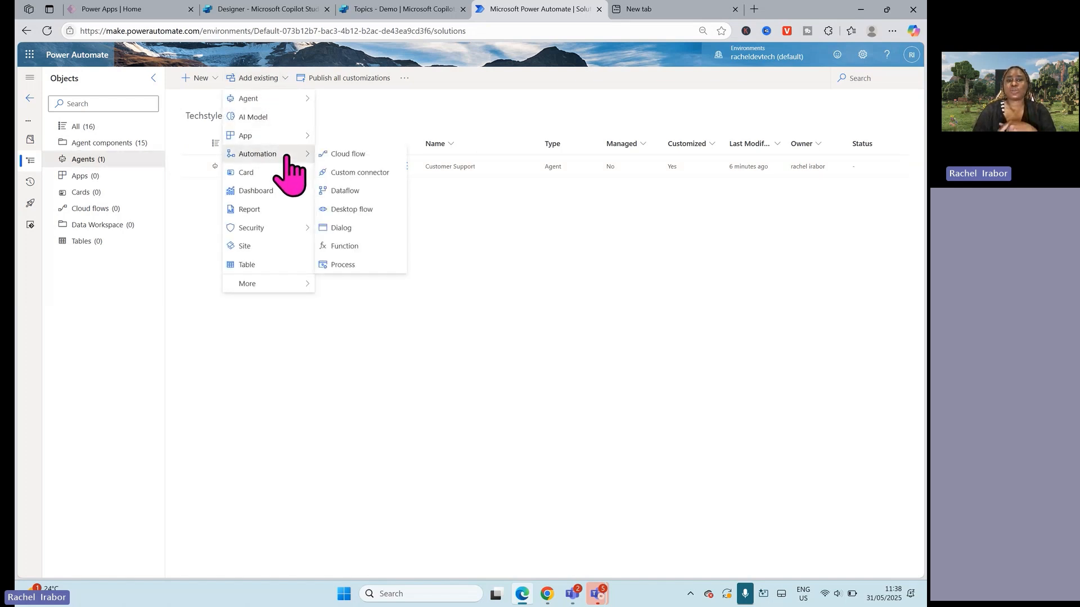
click(356, 156)
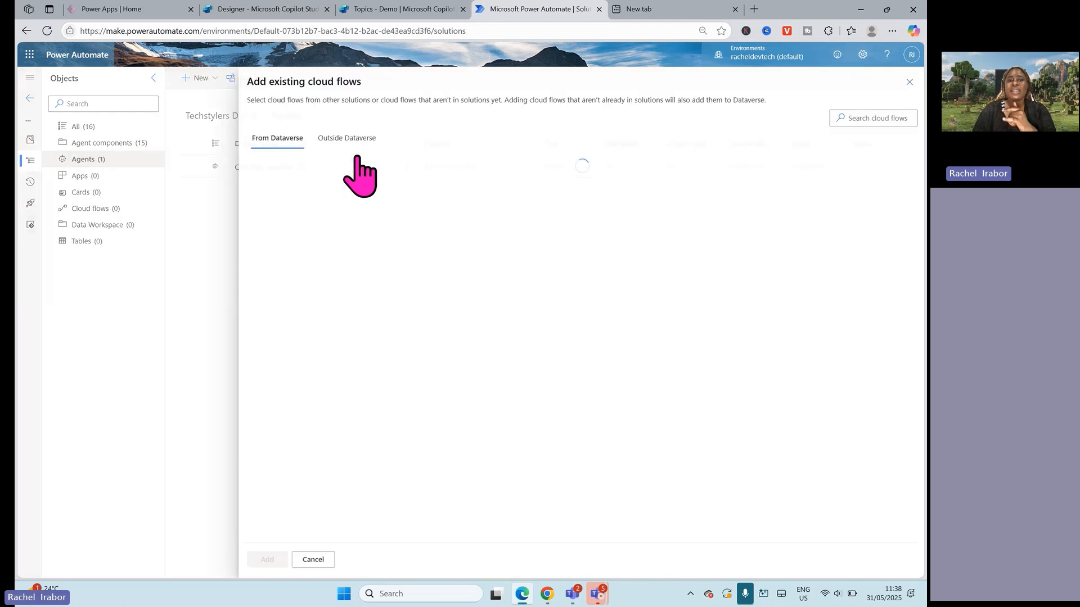
click(329, 145)
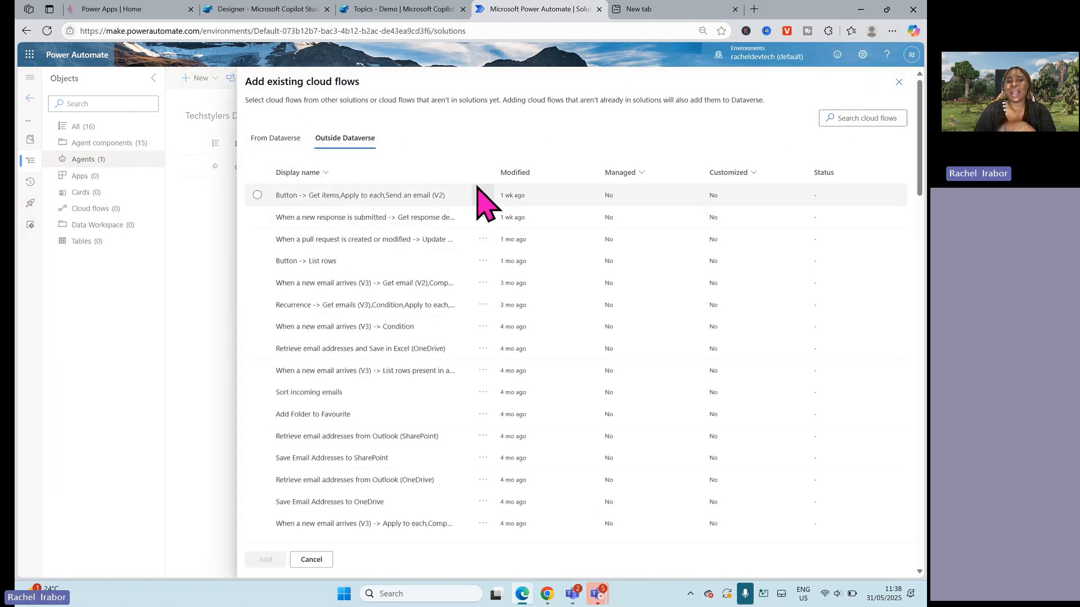
click(284, 141)
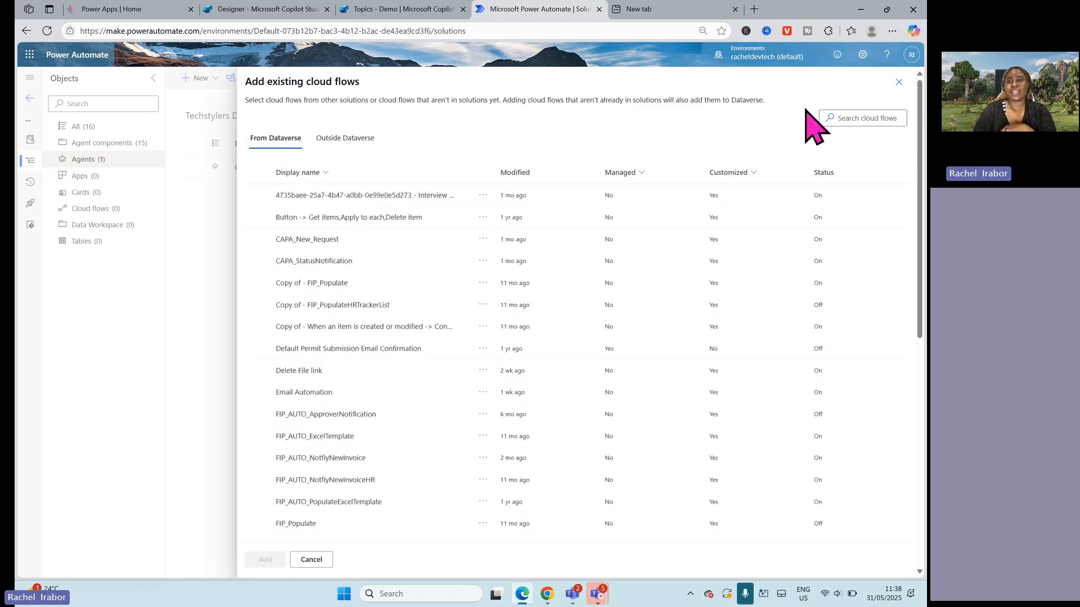
click(898, 83)
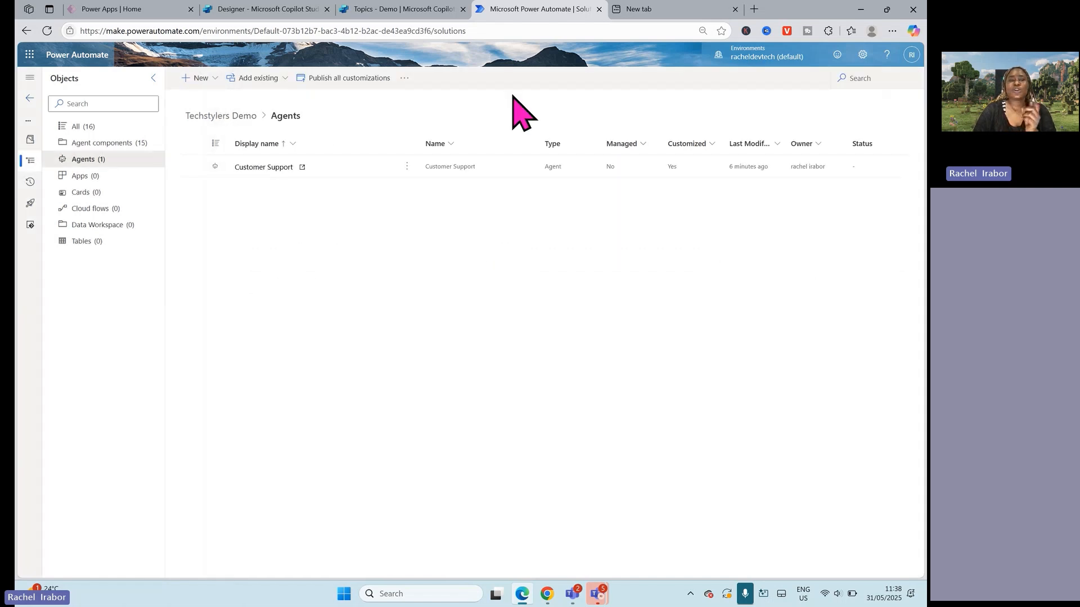
click(270, 78)
Step: Return to Copilot Studio, leave the new agent flow without saving it, and open the Customer Support agent
click(413, 9)
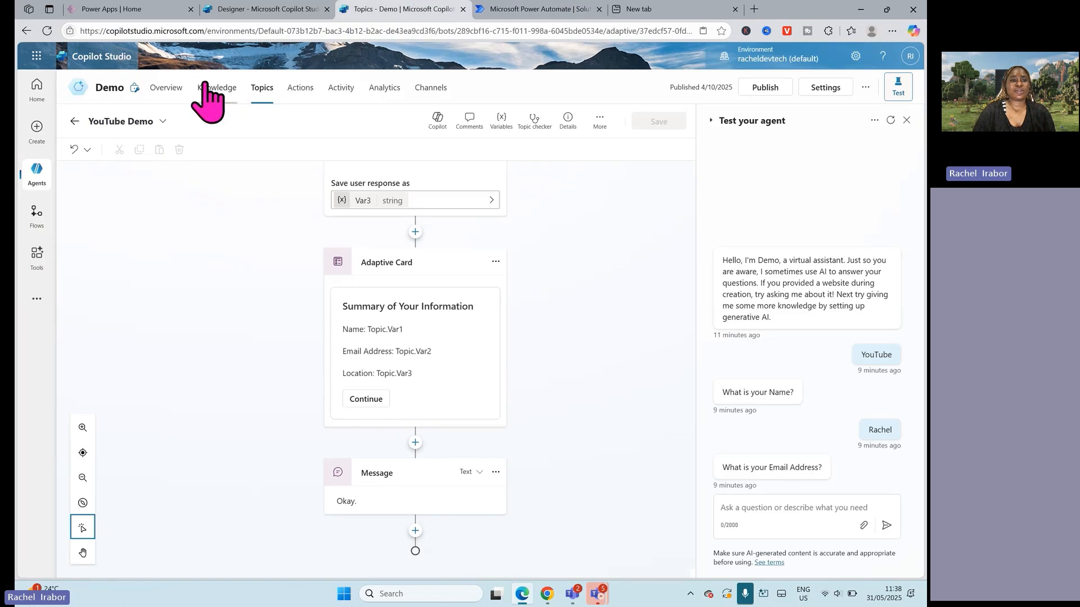
click(254, 9)
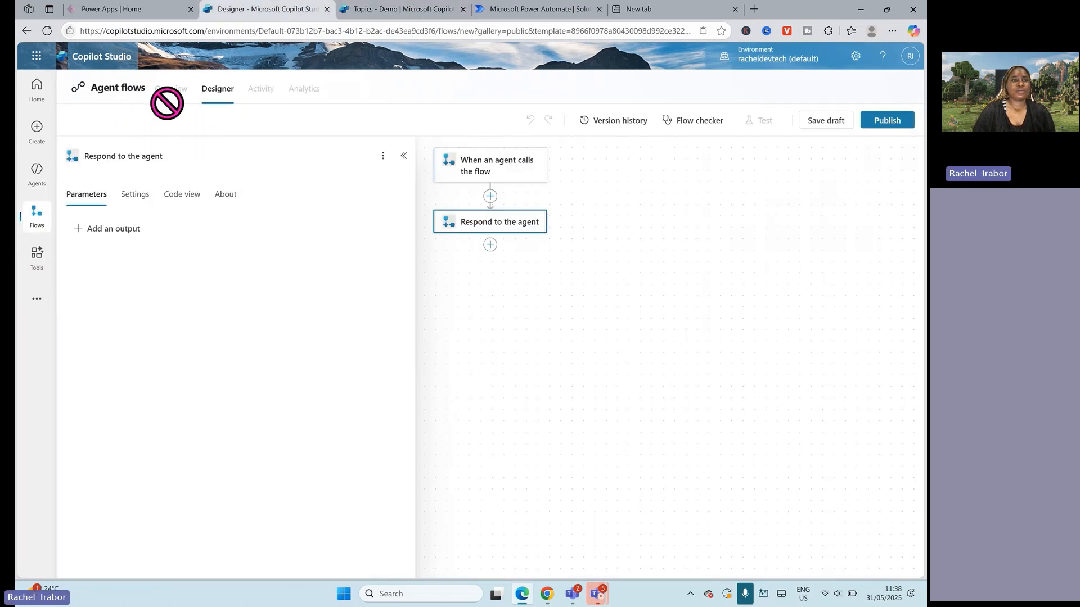
click(35, 221)
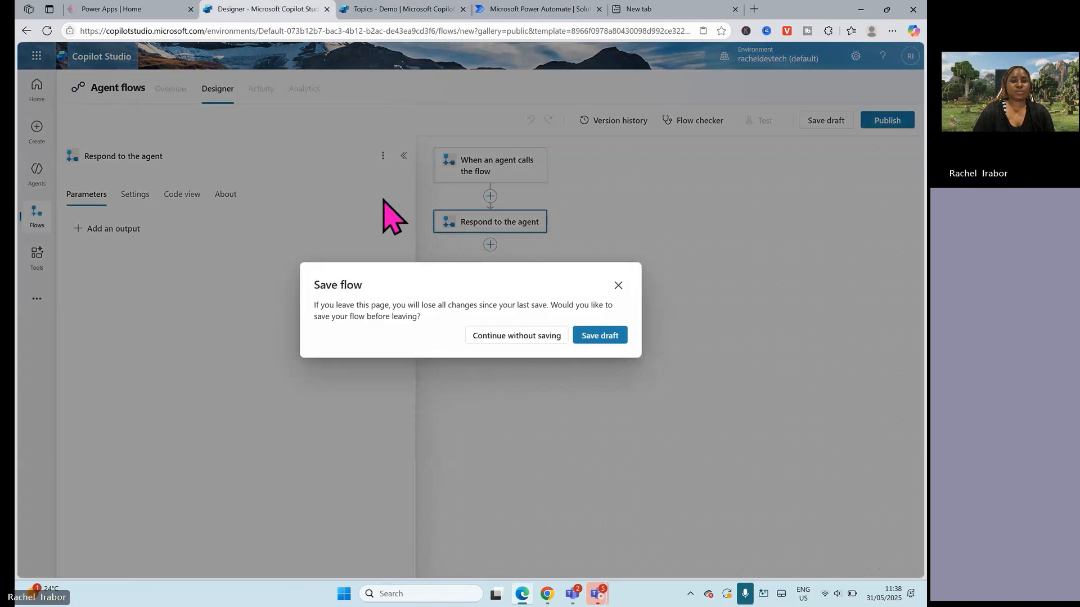
click(529, 337)
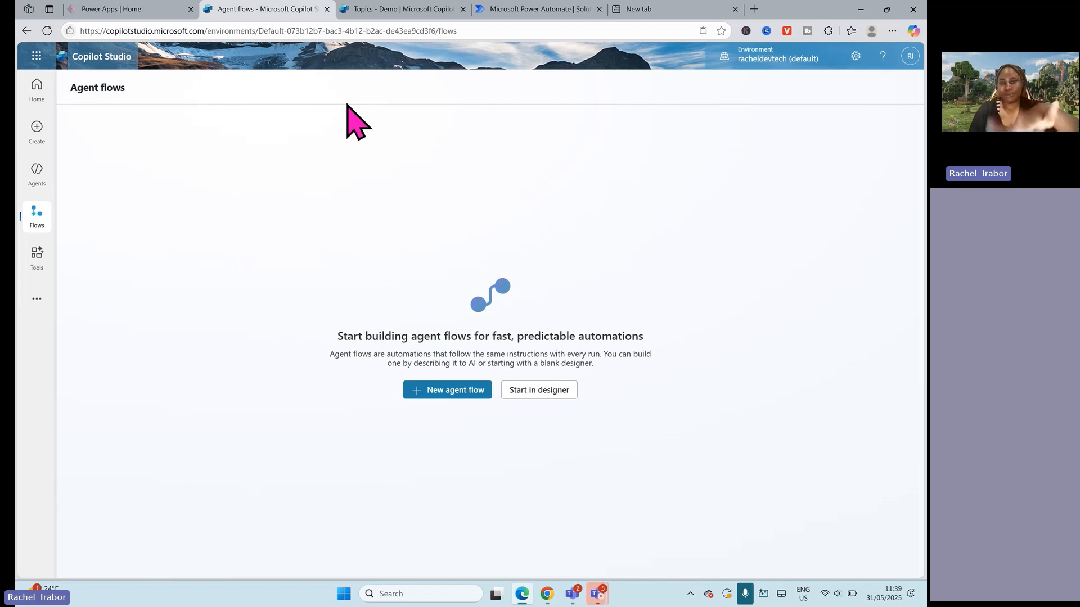
click(37, 176)
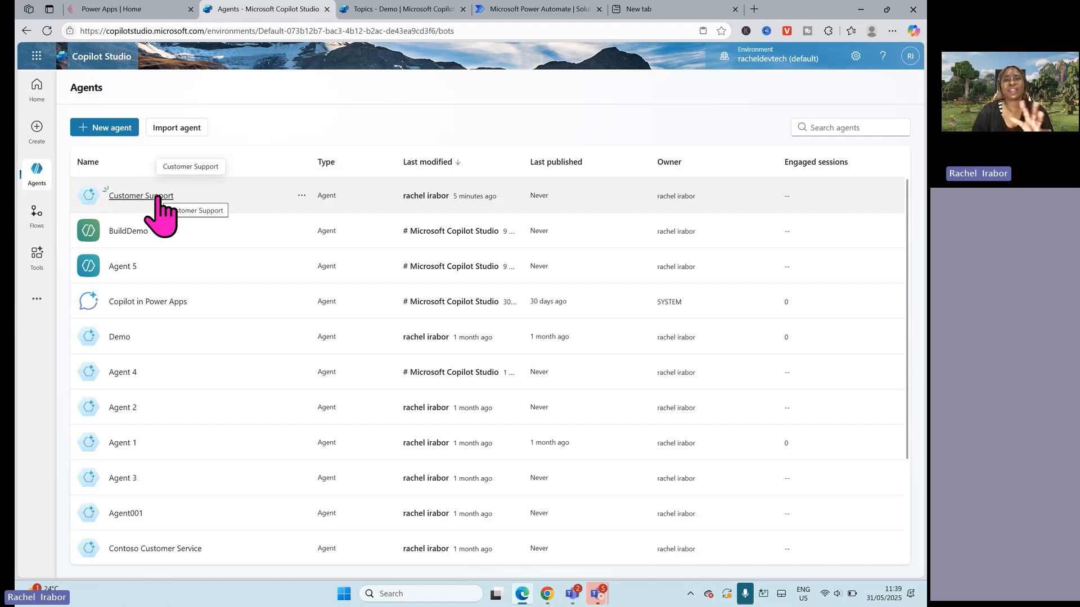
click(157, 196)
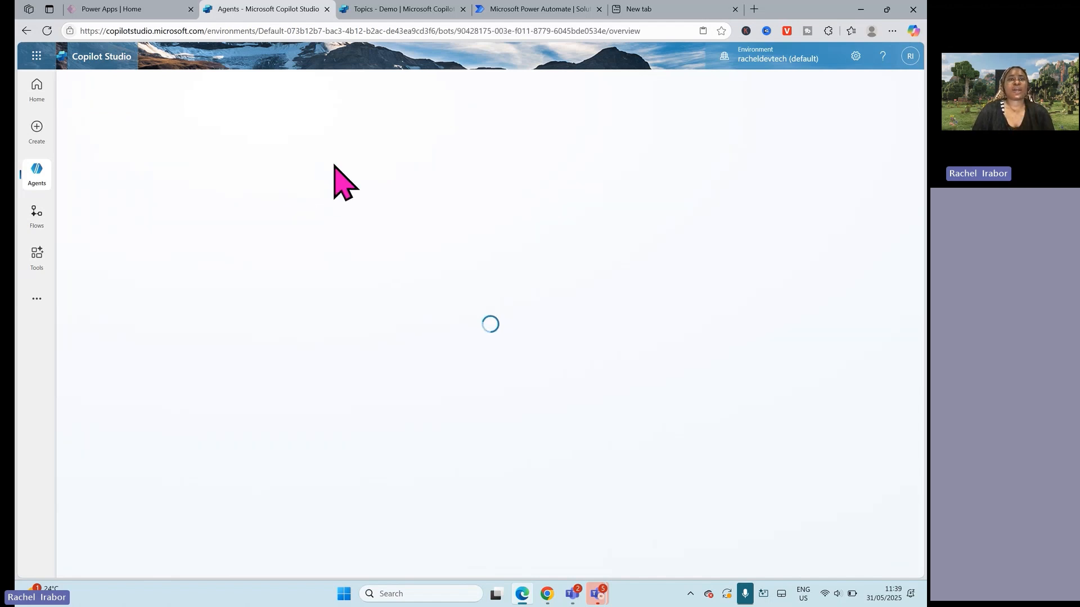
Step: Switch from the Demo agent to Agent 4 and look through its topics
click(396, 11)
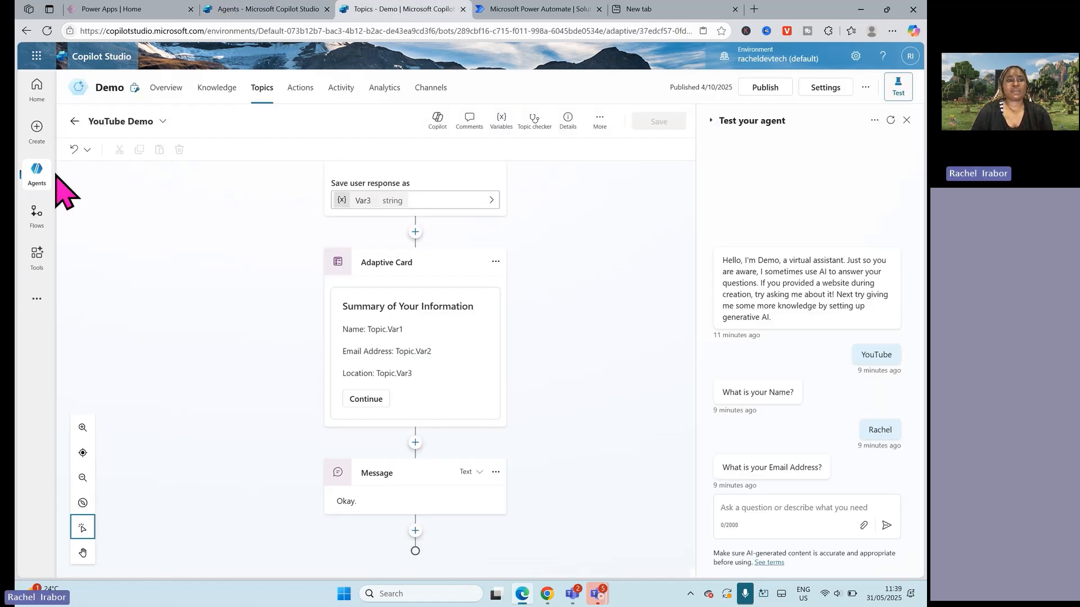
click(34, 171)
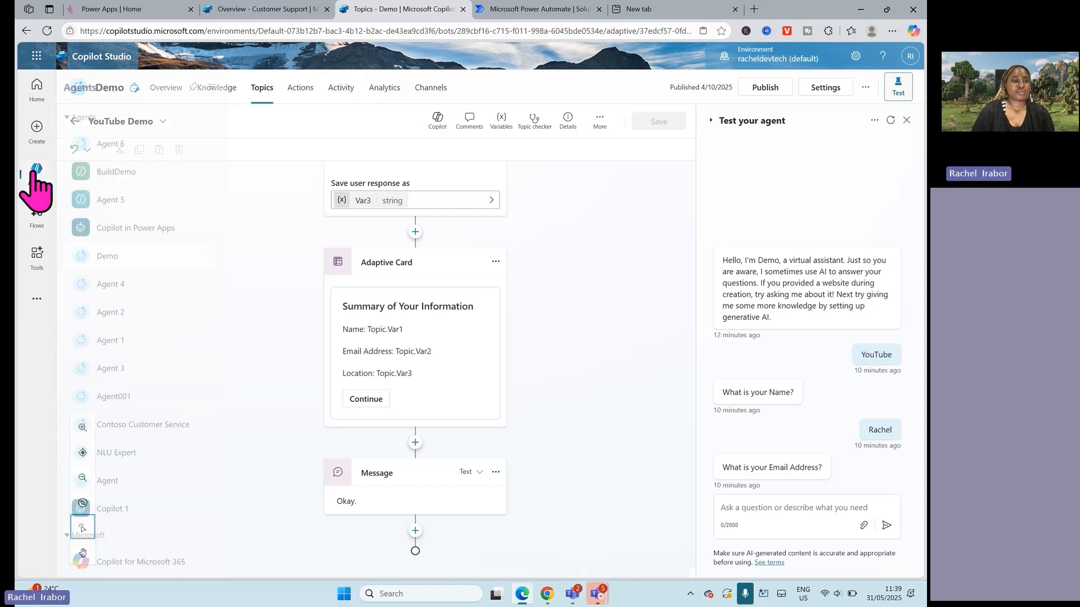
click(129, 291)
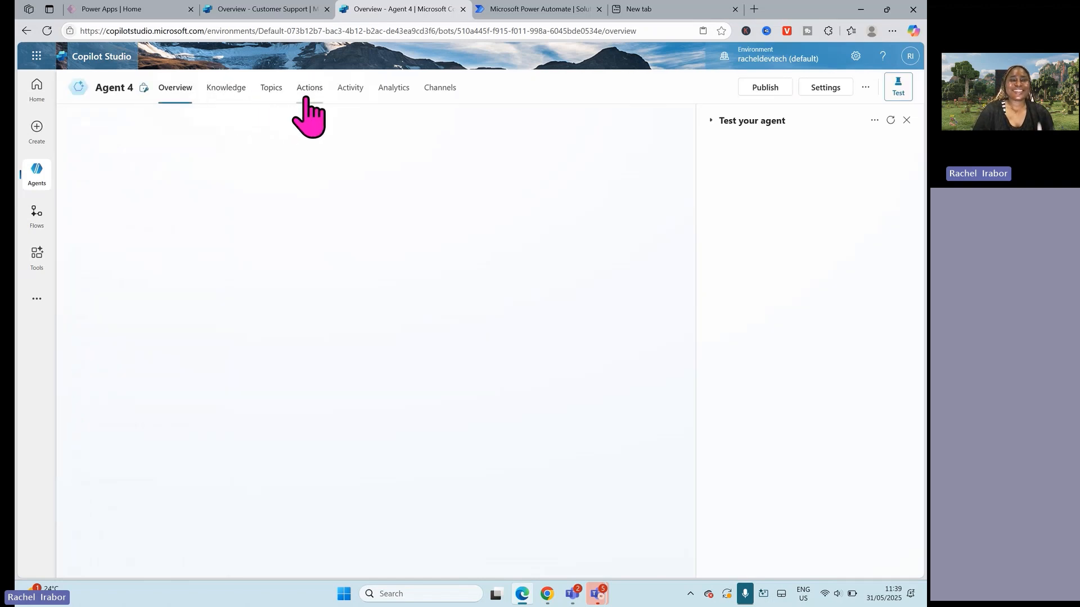
click(263, 91)
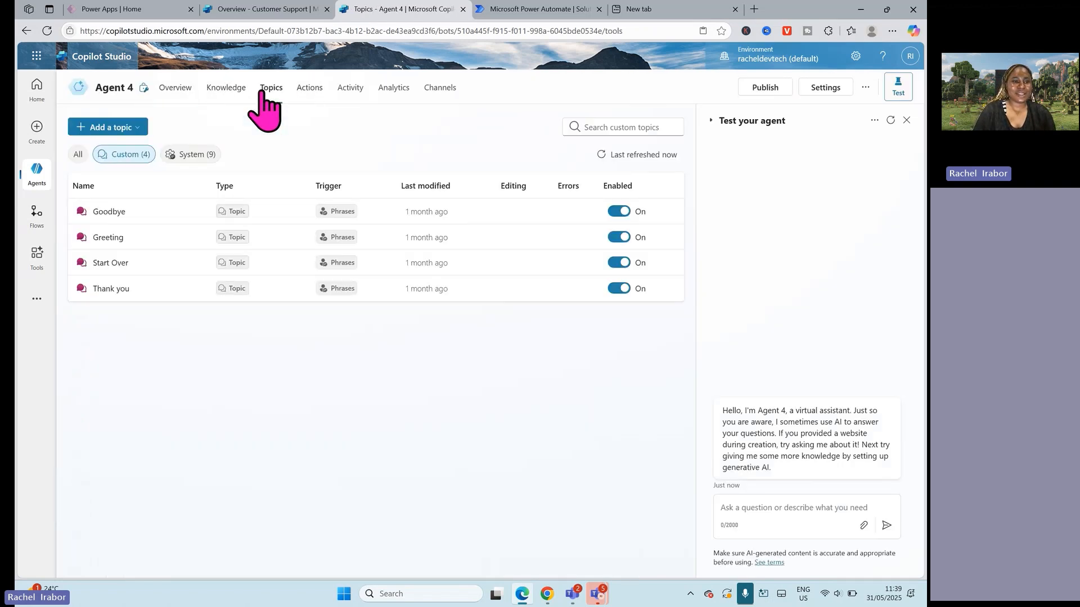
Step: Open Agent 2 from the list of agents and look through its custom and system topics
click(37, 175)
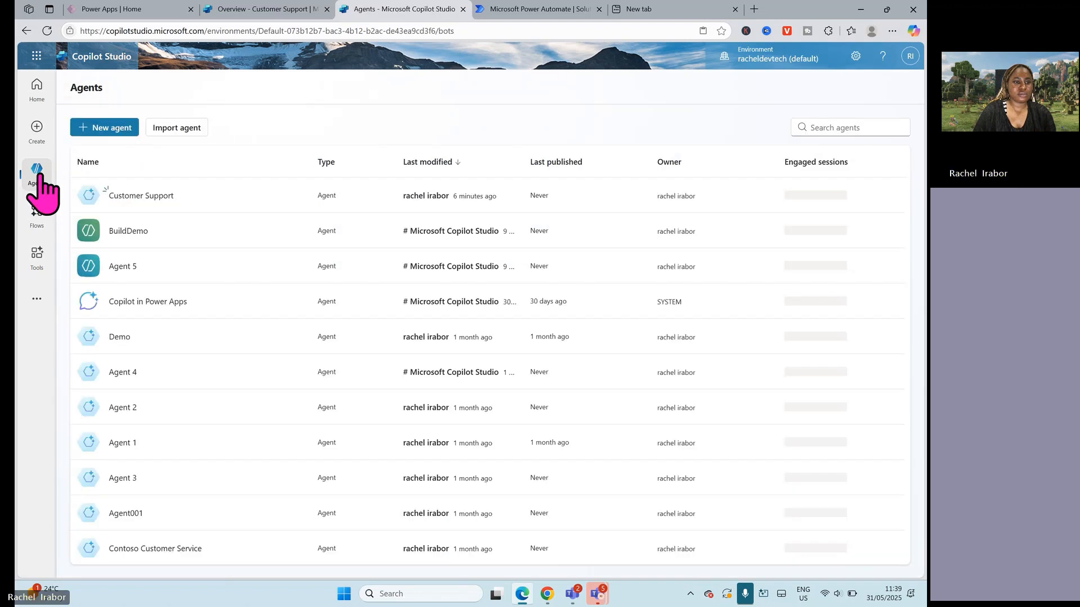
click(125, 415)
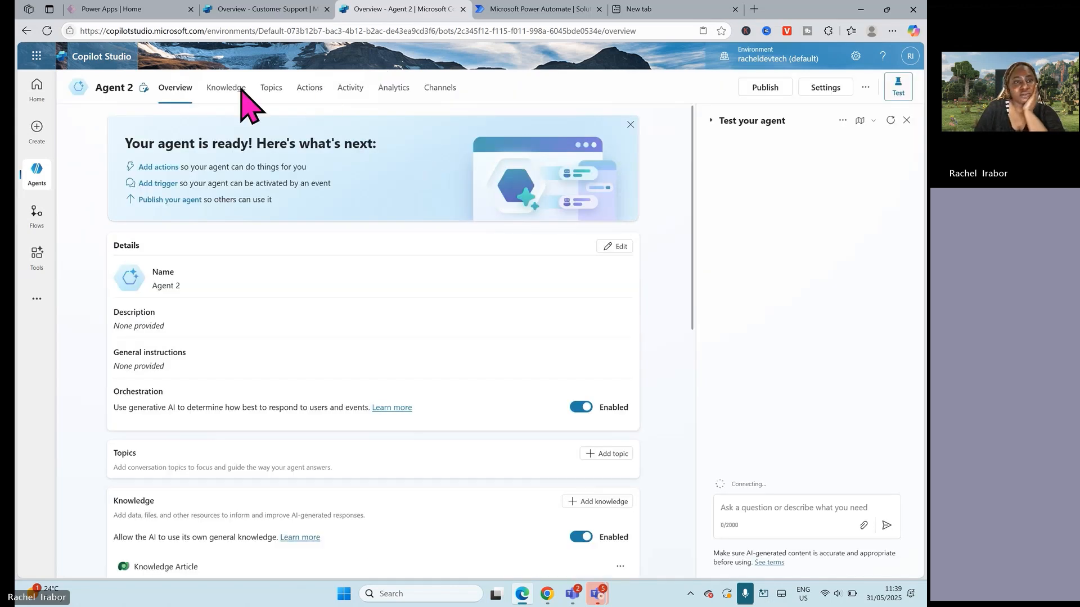
click(268, 93)
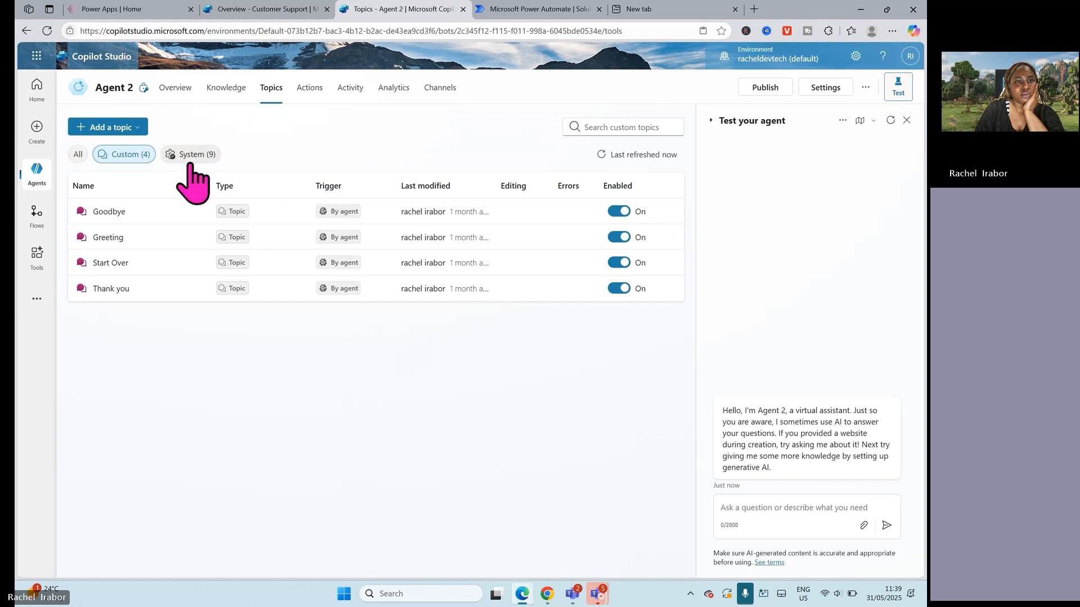
click(190, 156)
Step: Switch to Power Automate, open My flows from a fresh session, find the "When an agent calls the flow" entry and duplicate the page
click(559, 10)
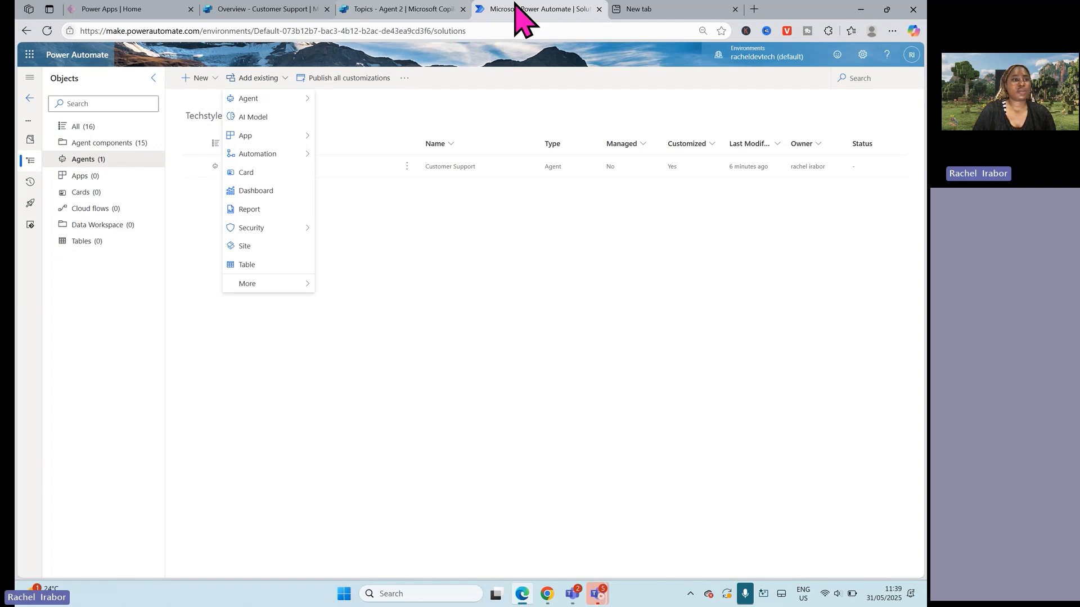
click(27, 54)
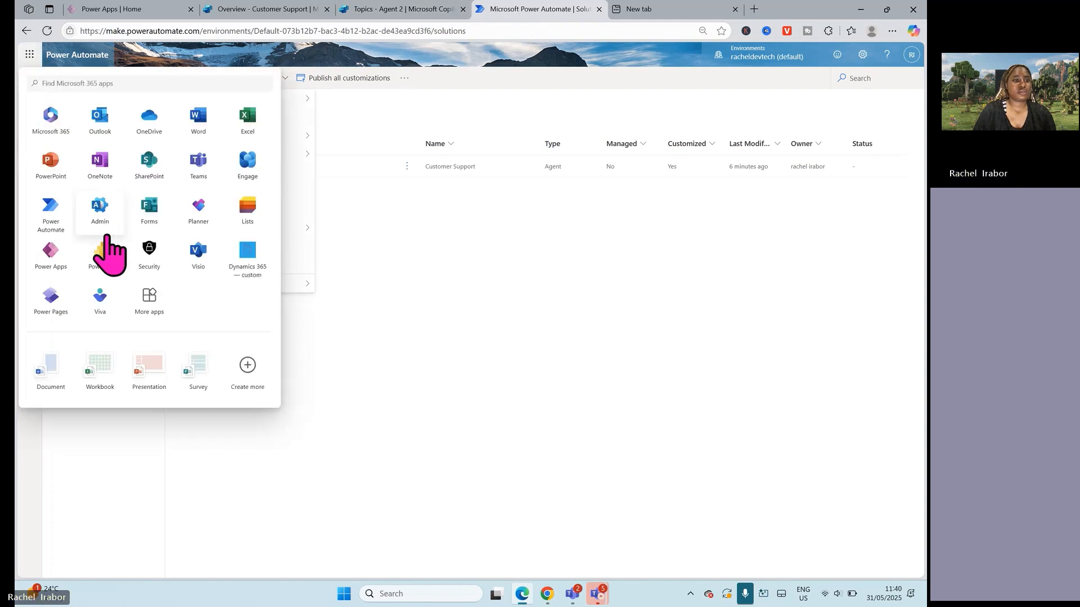
click(48, 203)
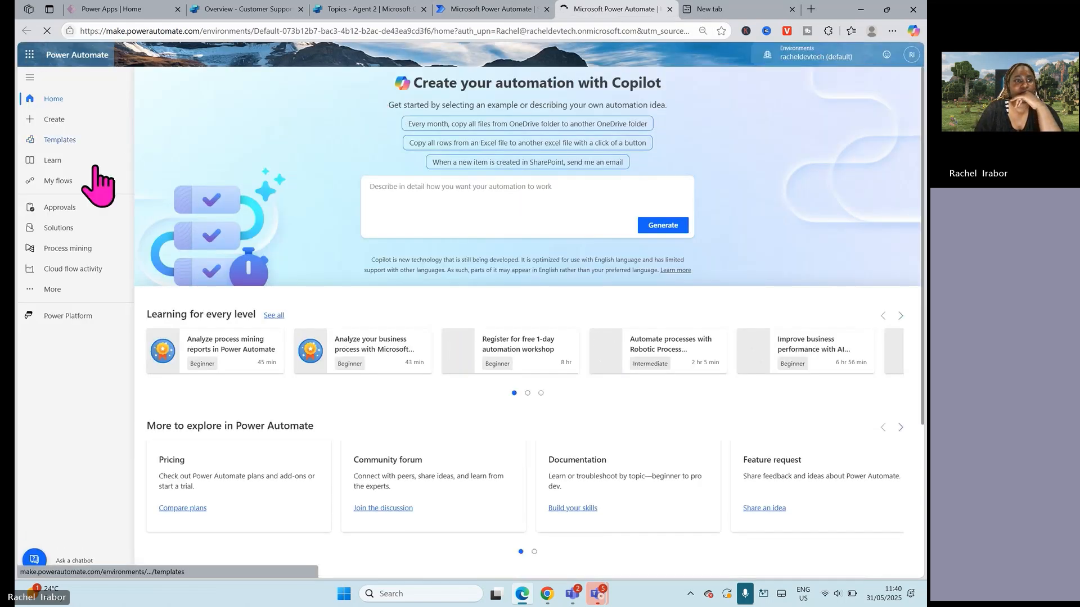
click(51, 181)
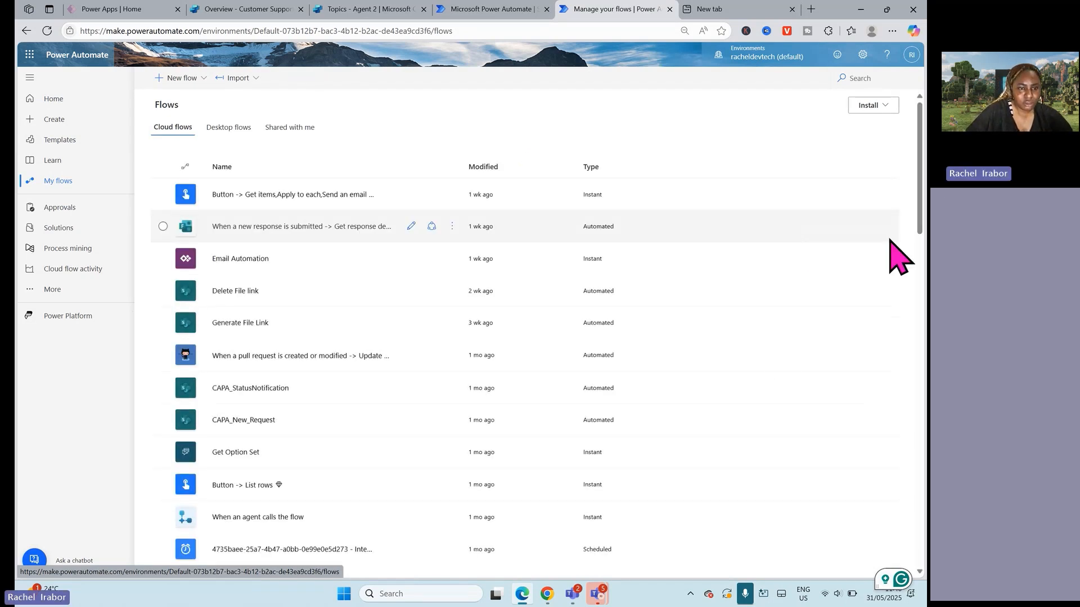
scroll(791, 371, down, 4)
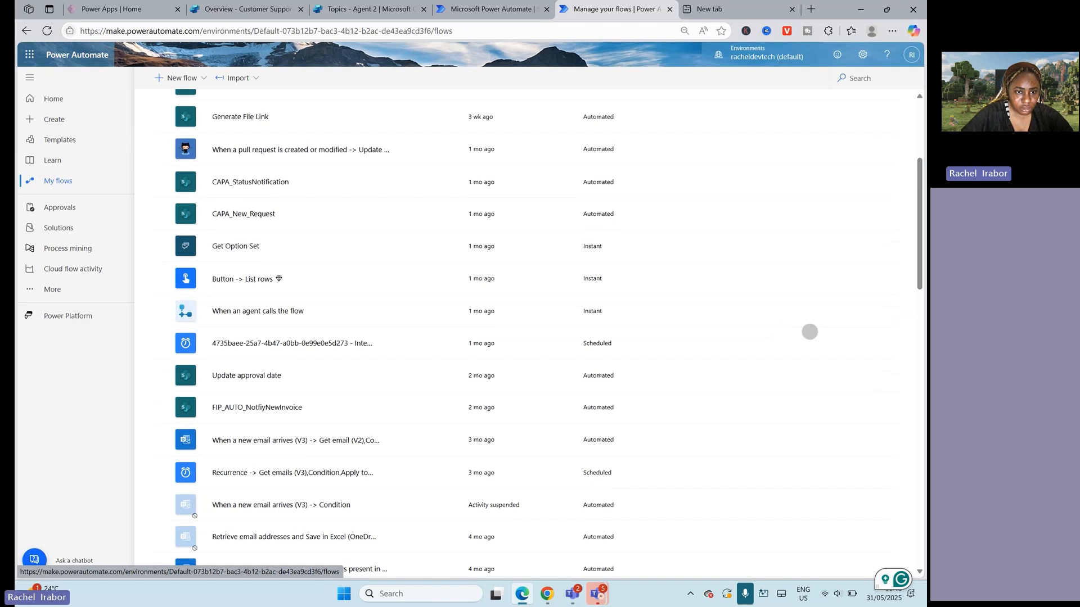
scroll(810, 348, down, 1)
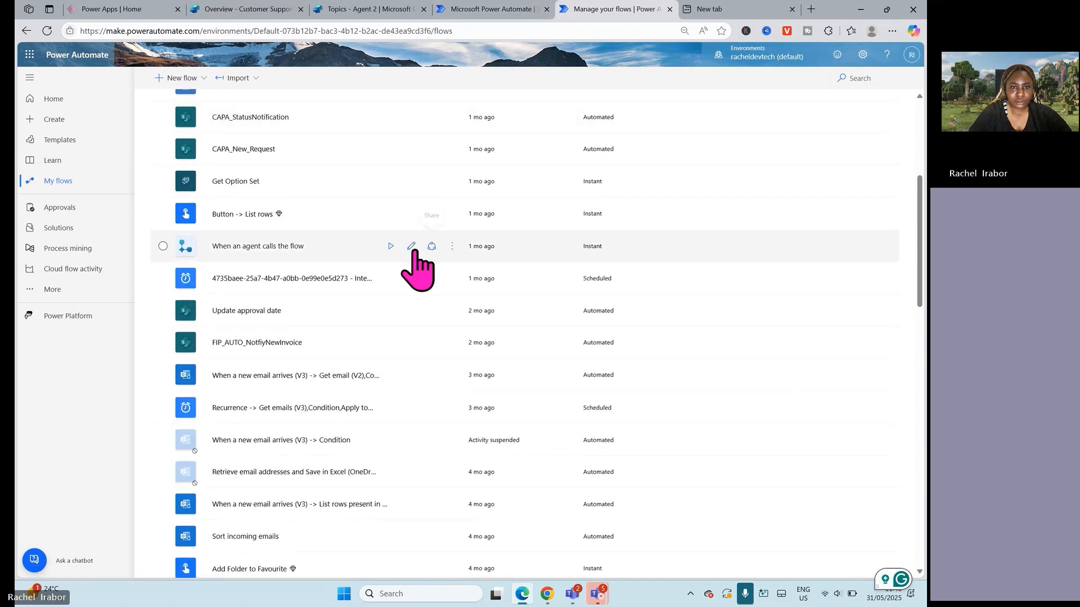
click(452, 249)
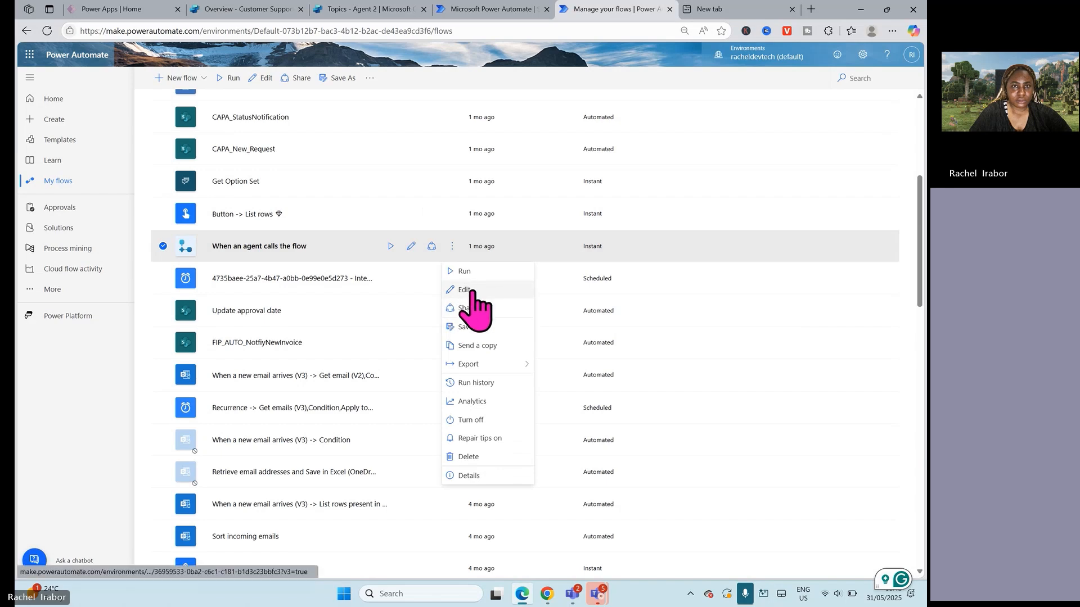
right_click(622, 10)
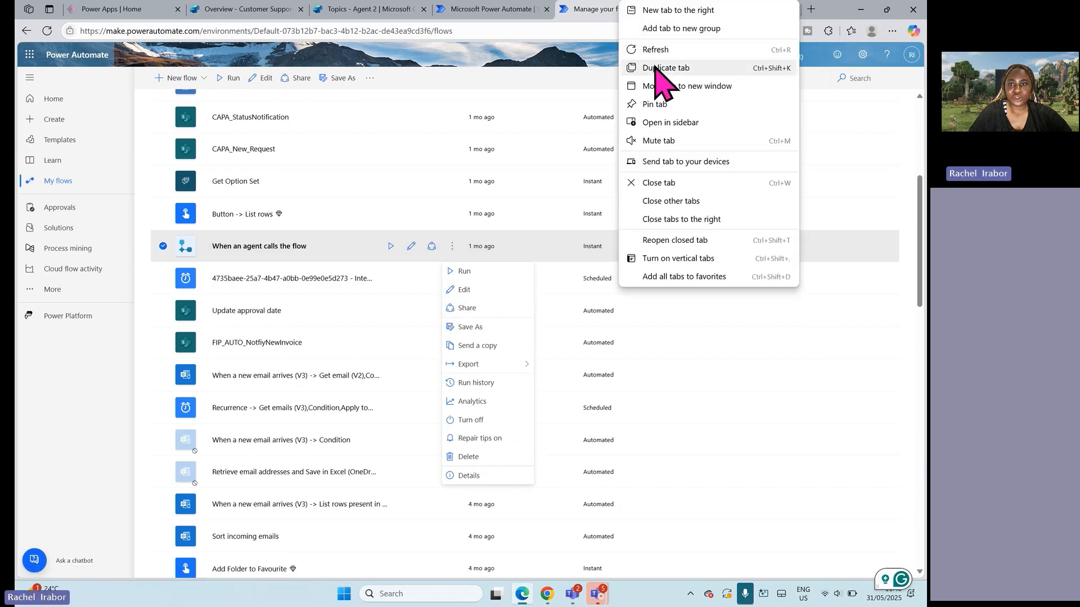
click(656, 68)
Step: Look through the rest of the cloud flows on the original page and switch that page to the personal developer environment
click(537, 9)
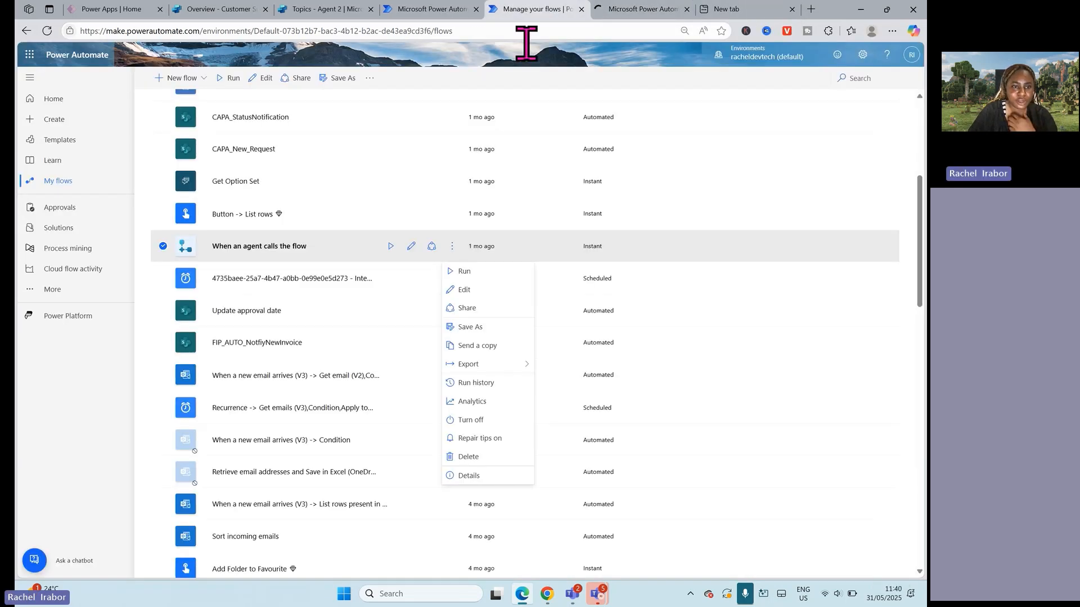
scroll(383, 292, down, 4)
scroll(374, 348, down, 6)
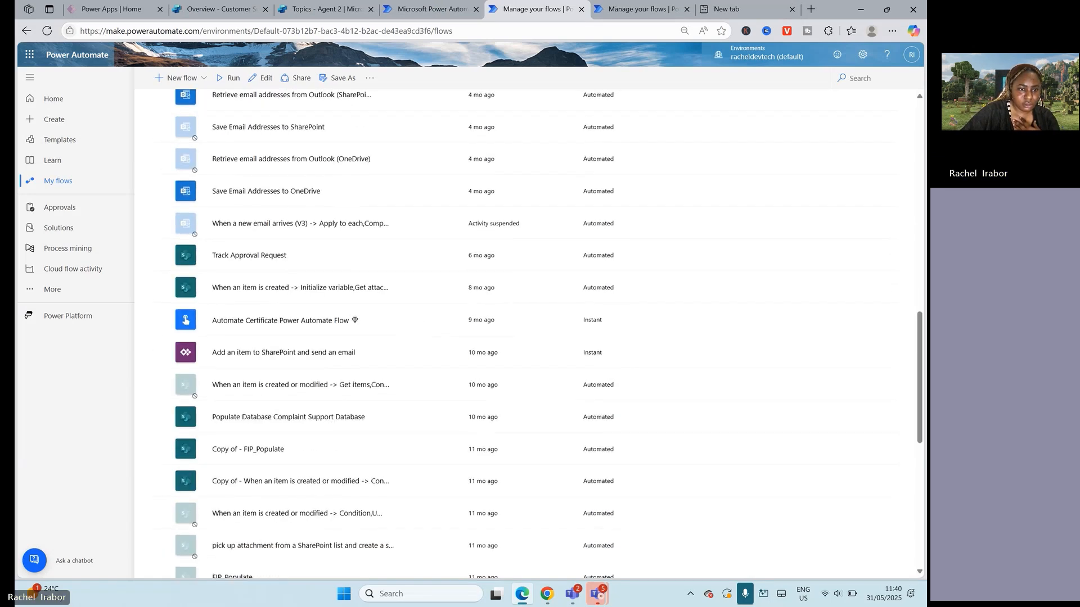
scroll(429, 309, down, 9)
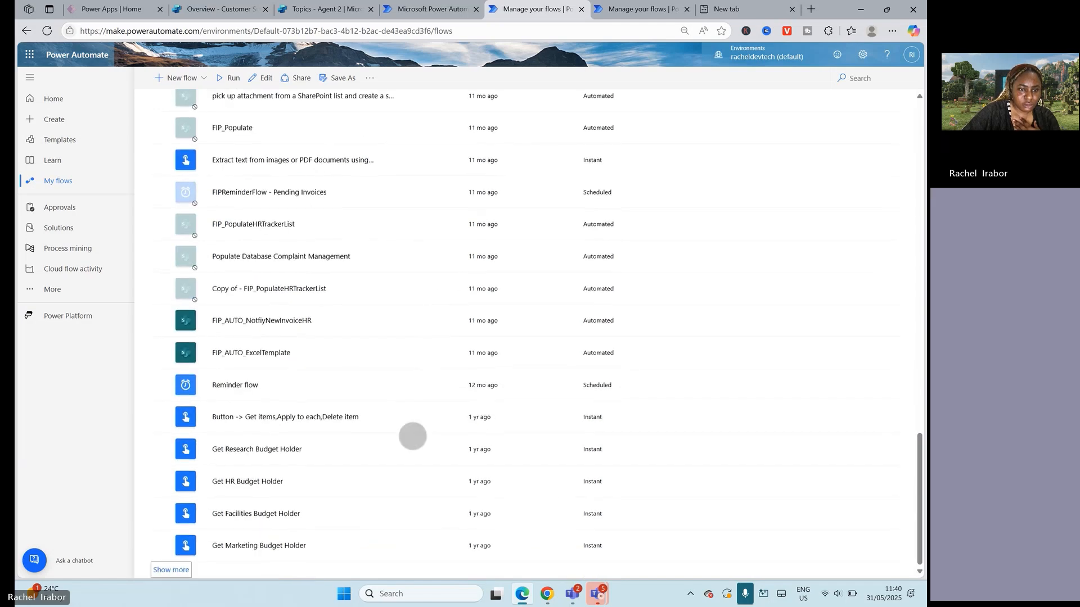
scroll(499, 473, up, 12)
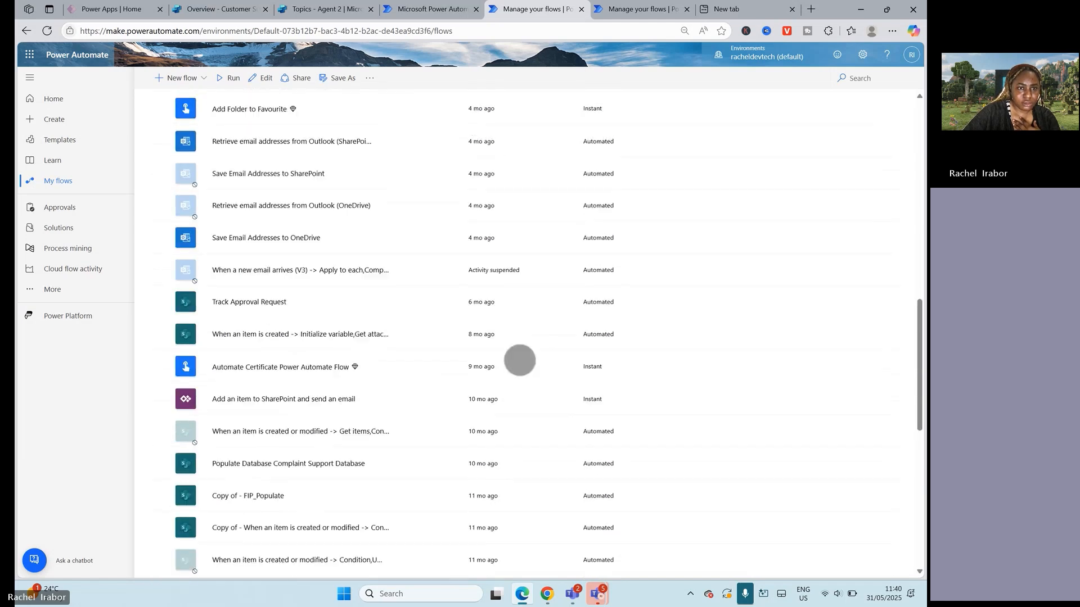
scroll(517, 462, up, 10)
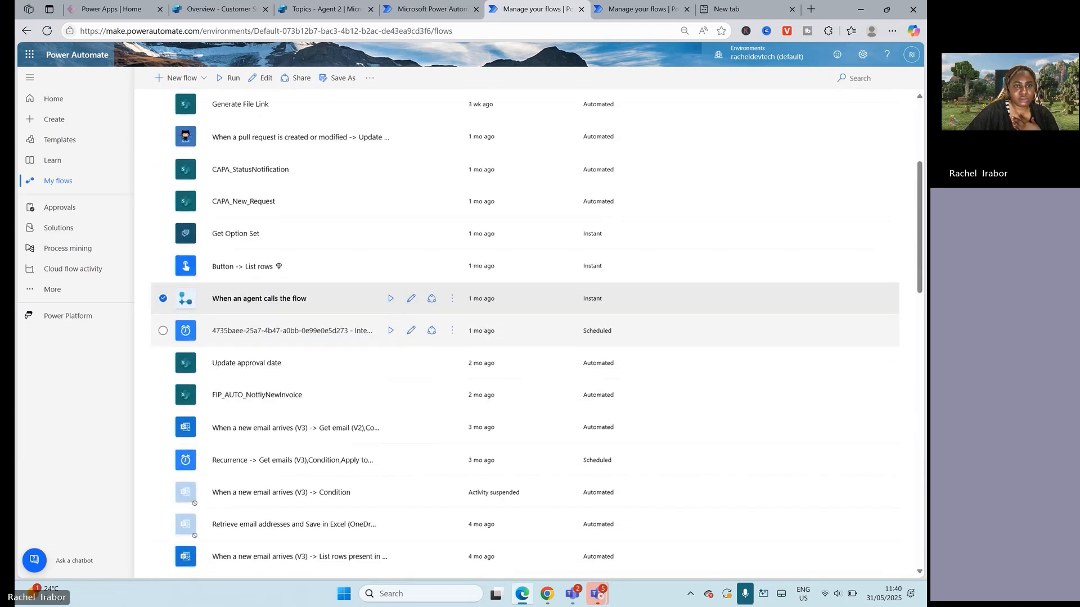
click(737, 57)
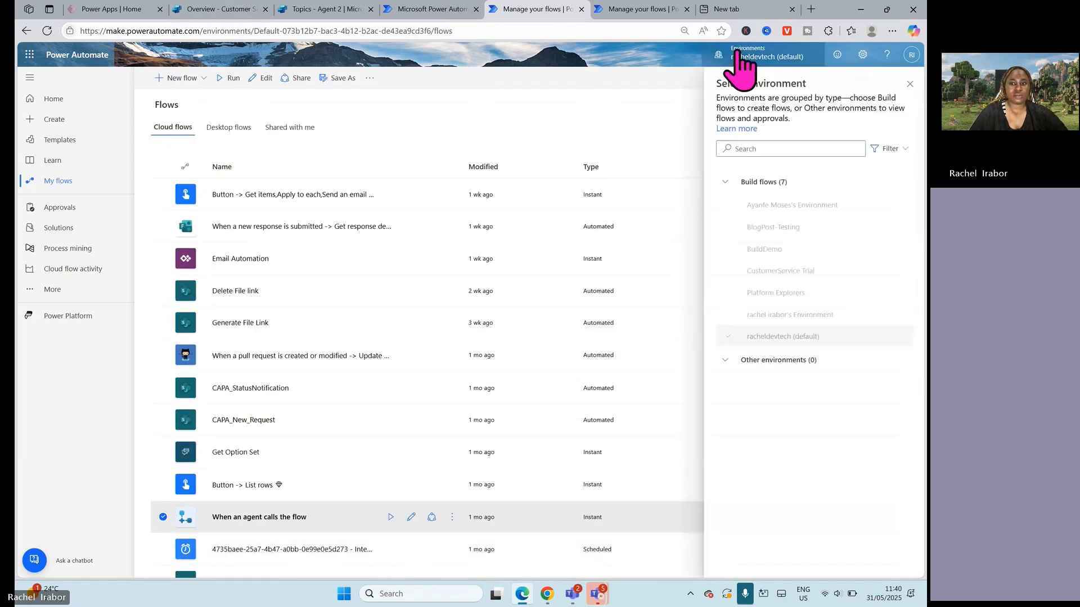
click(765, 314)
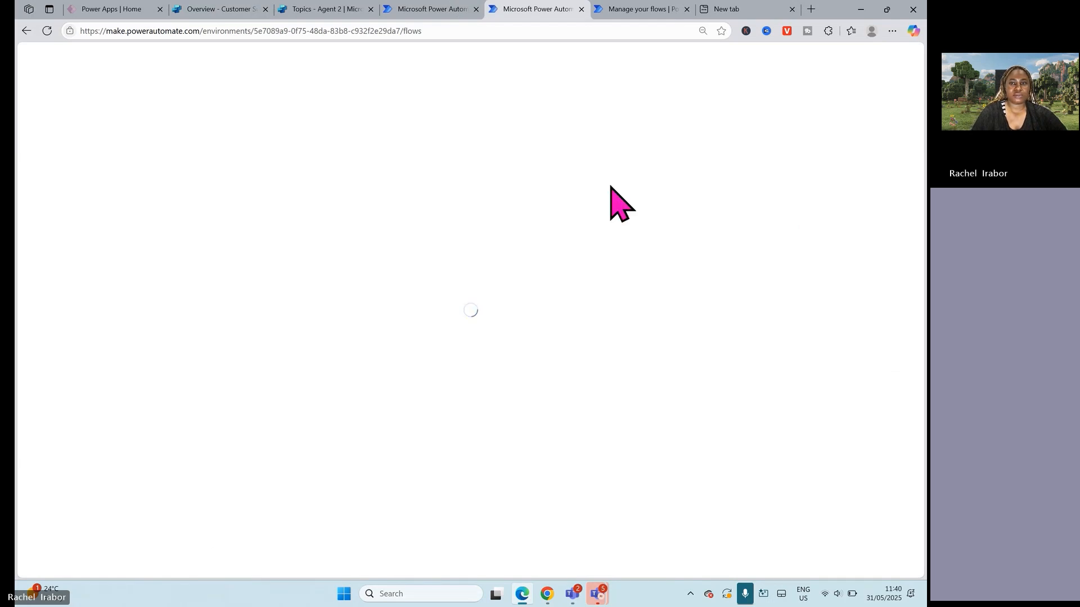
Step: On the duplicated page in the default environment, open the "When an agent calls the flow" cloud flow for editing
click(658, 8)
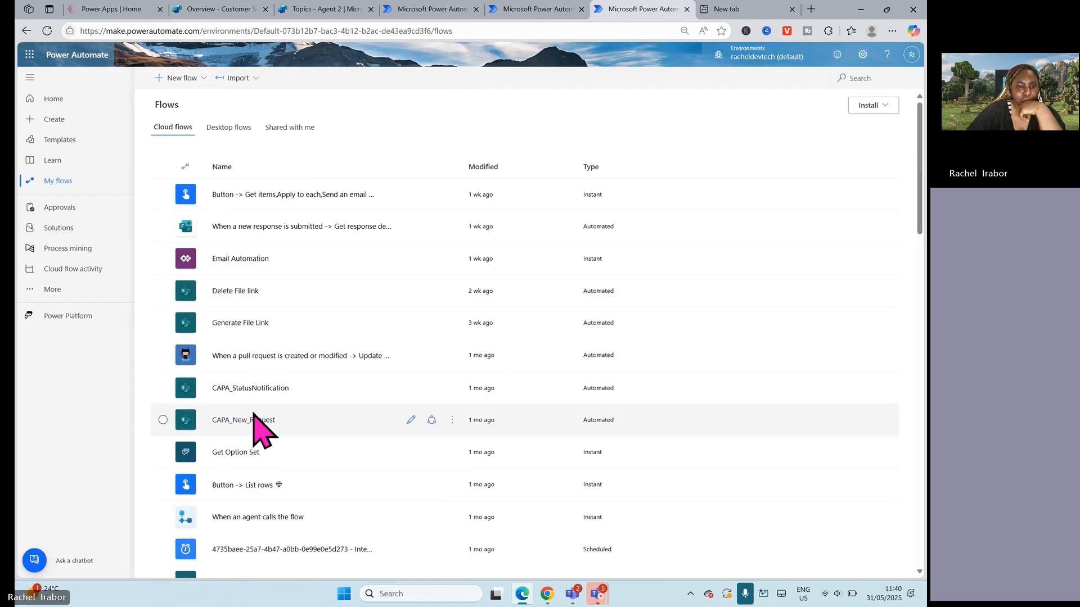
scroll(254, 420, down, 6)
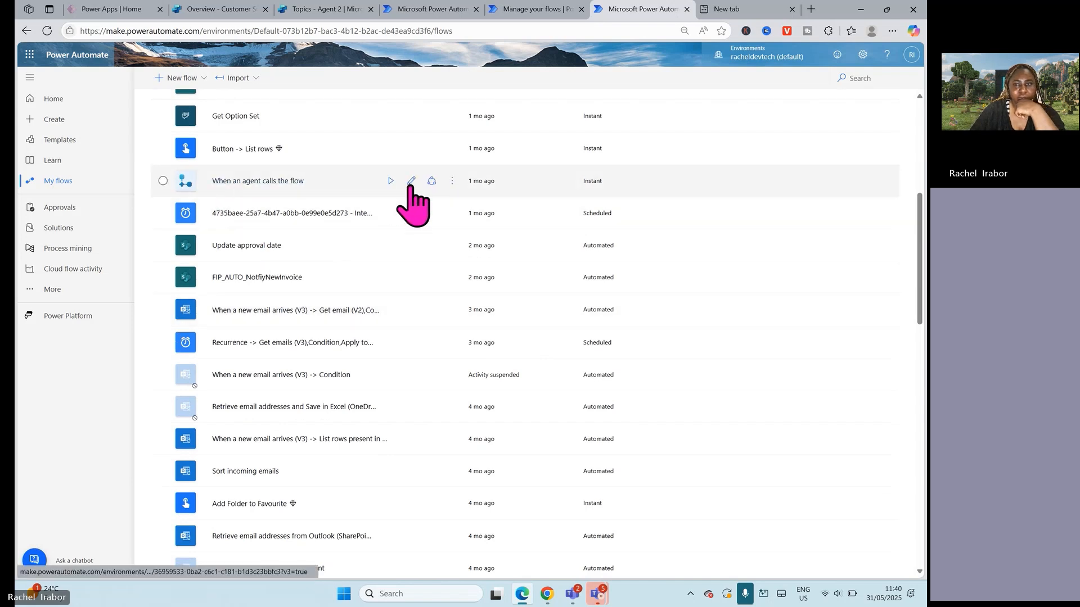
click(411, 182)
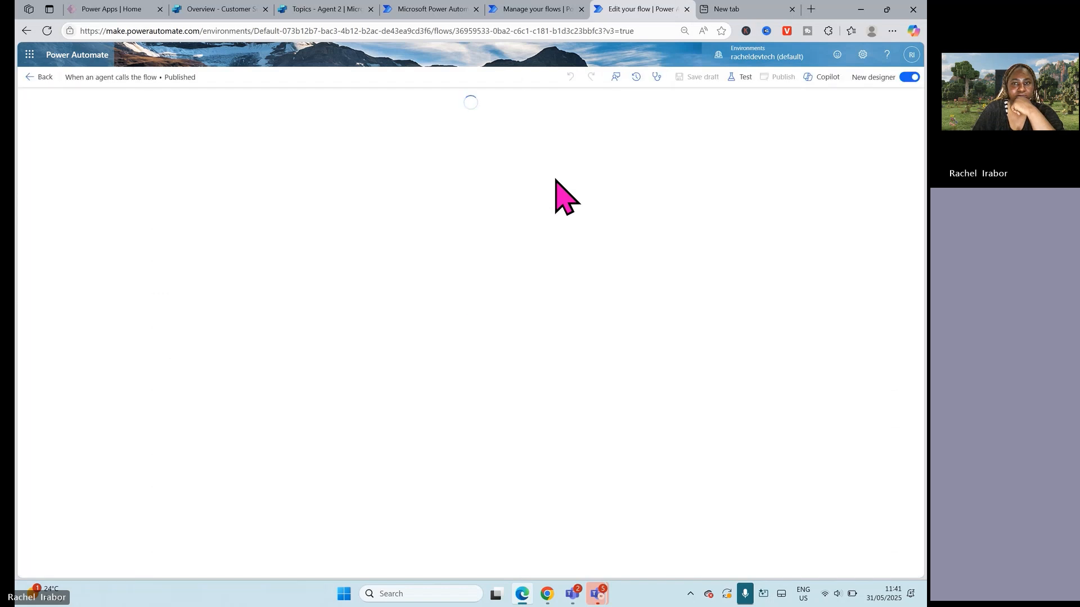
Step: Examine the parameters of the flow's trigger, Compose and Respond to the agent actions, and turn off the new designer
click(822, 77)
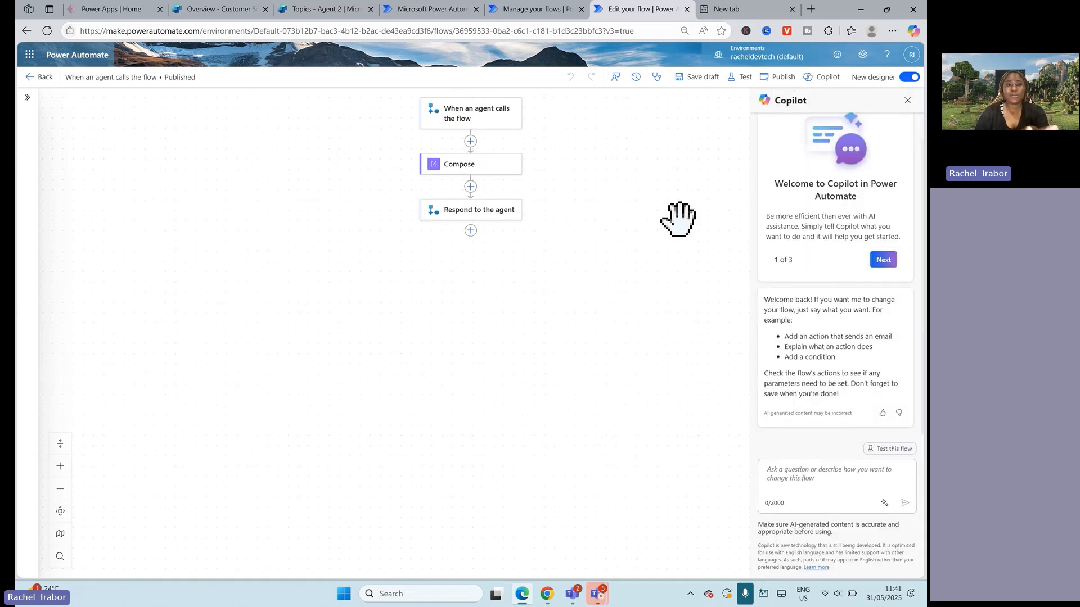
click(475, 127)
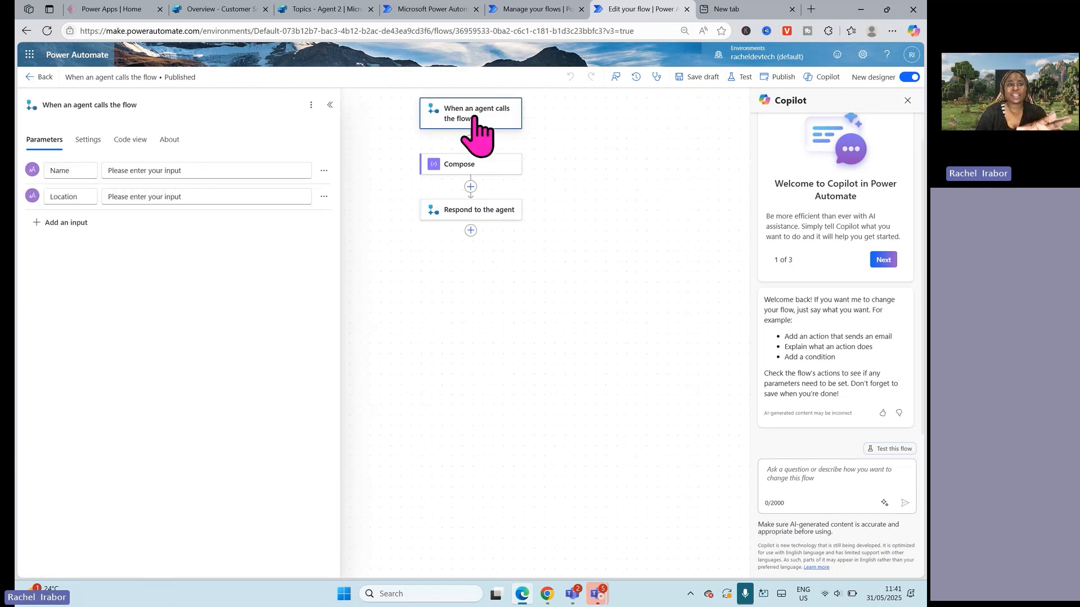
click(444, 169)
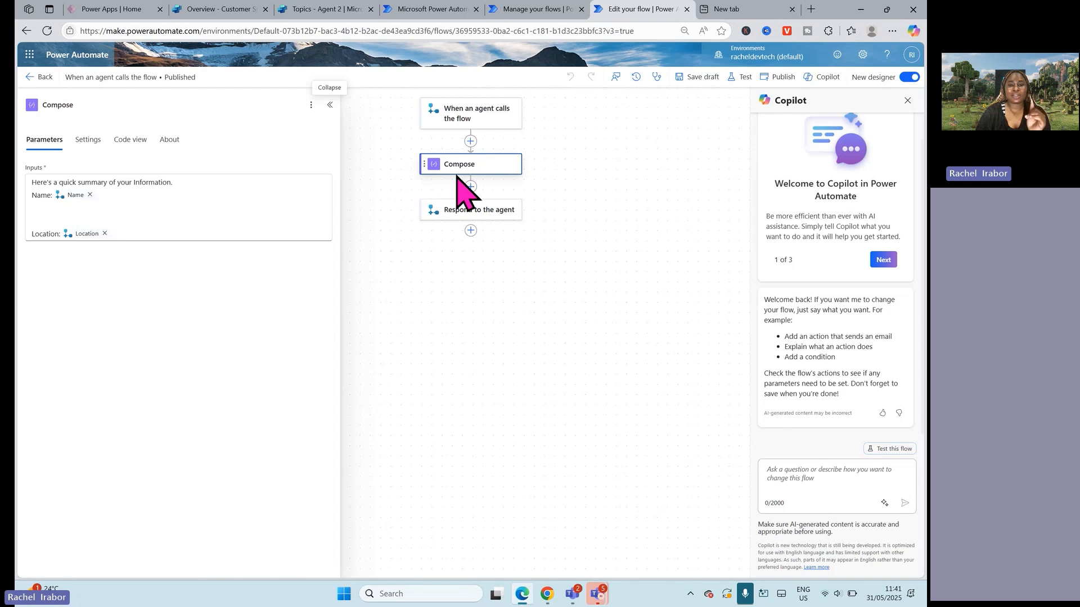
click(453, 211)
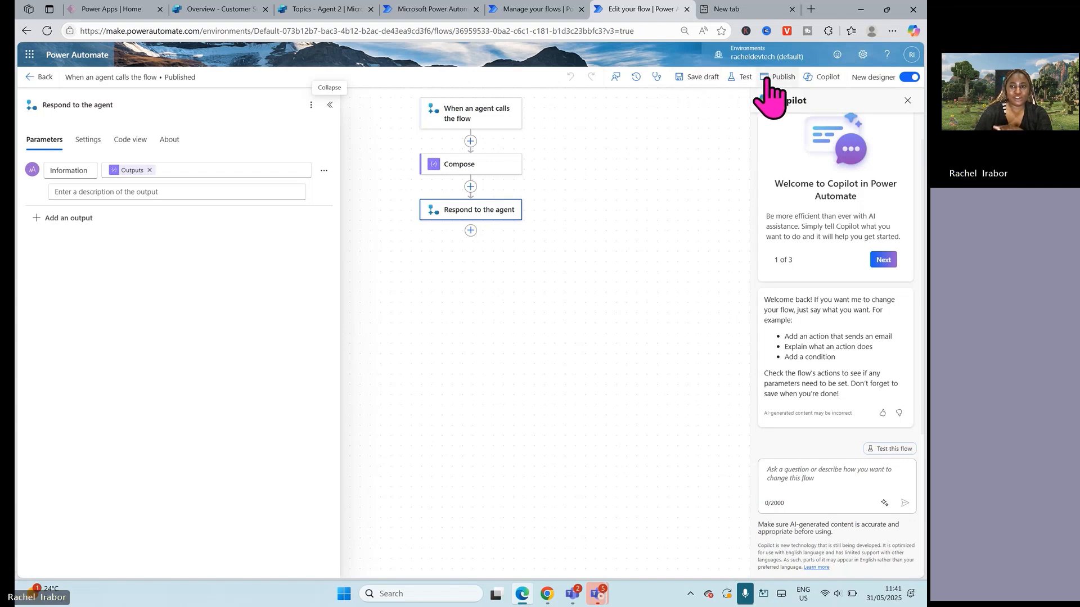
click(909, 77)
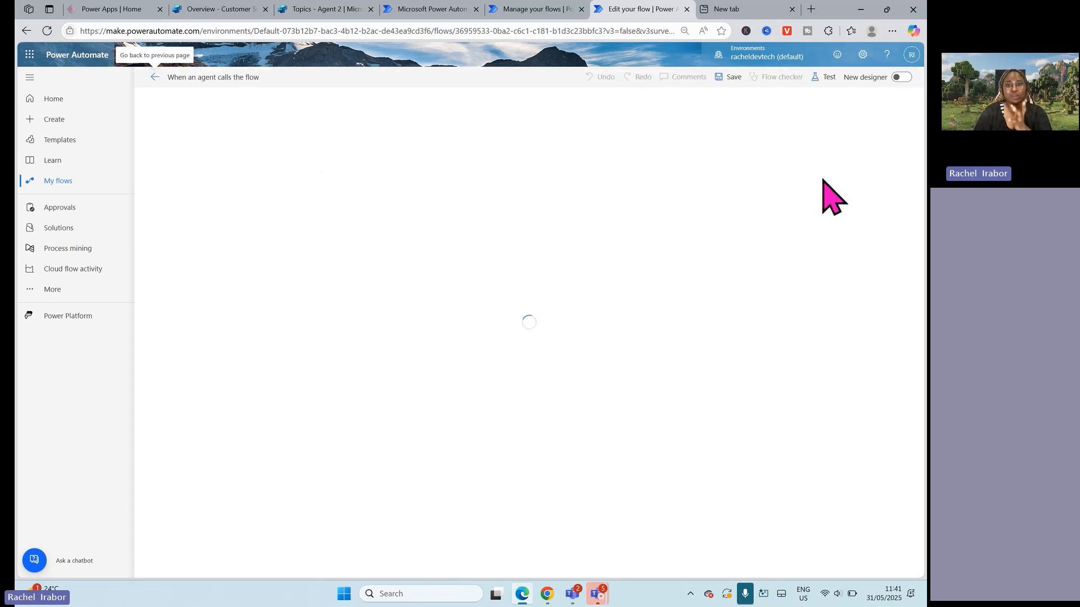
Step: Return to the Techstylers Demo solution, open the option to add an existing cloud flow and close it without adding one
click(537, 9)
click(432, 8)
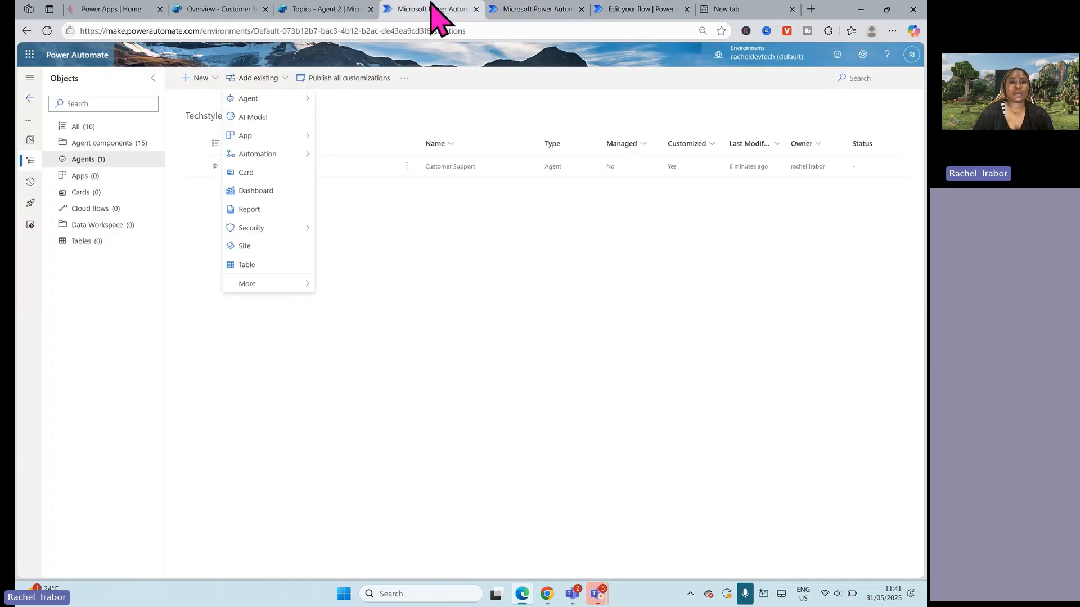
mouse_move(305, 153)
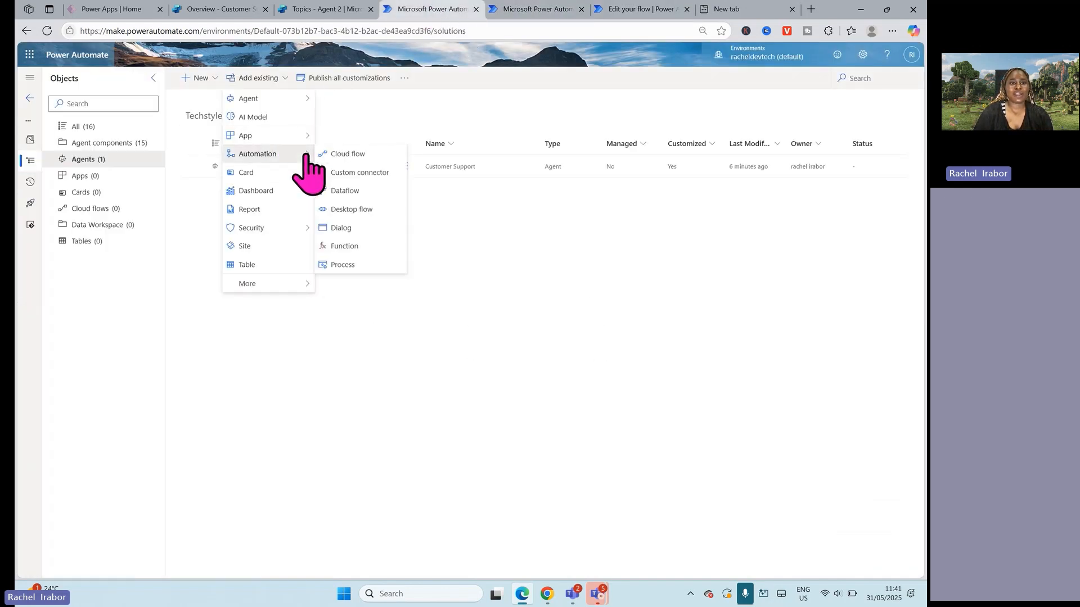
click(341, 155)
click(898, 92)
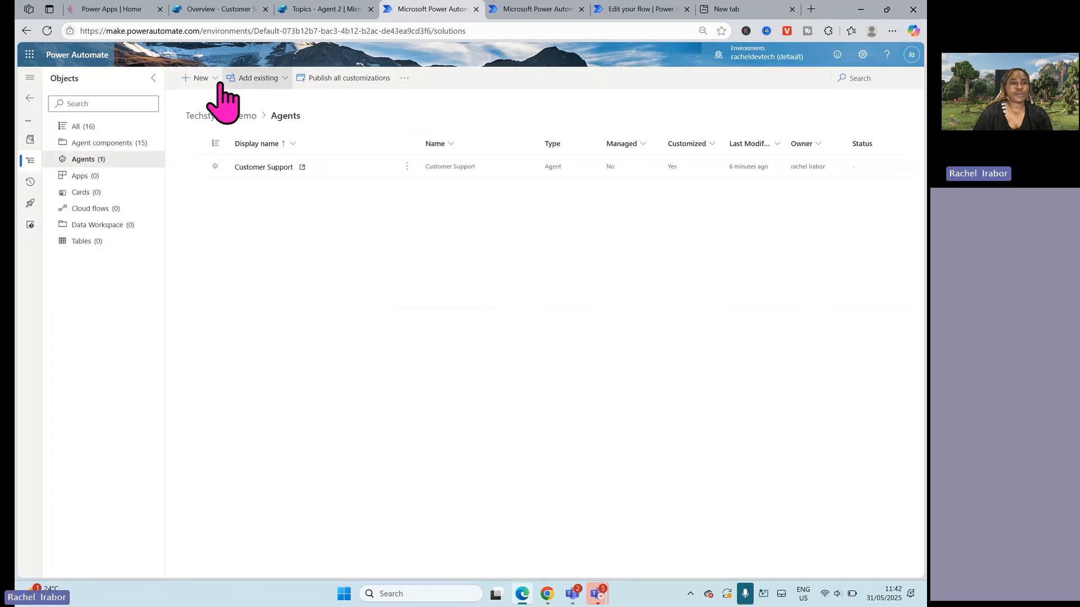
Step: Start a new automated cloud flow in the solution, search the triggers for "Power Virtual Agent" and select the Power Virtual Agents trigger
click(201, 81)
mouse_move(228, 141)
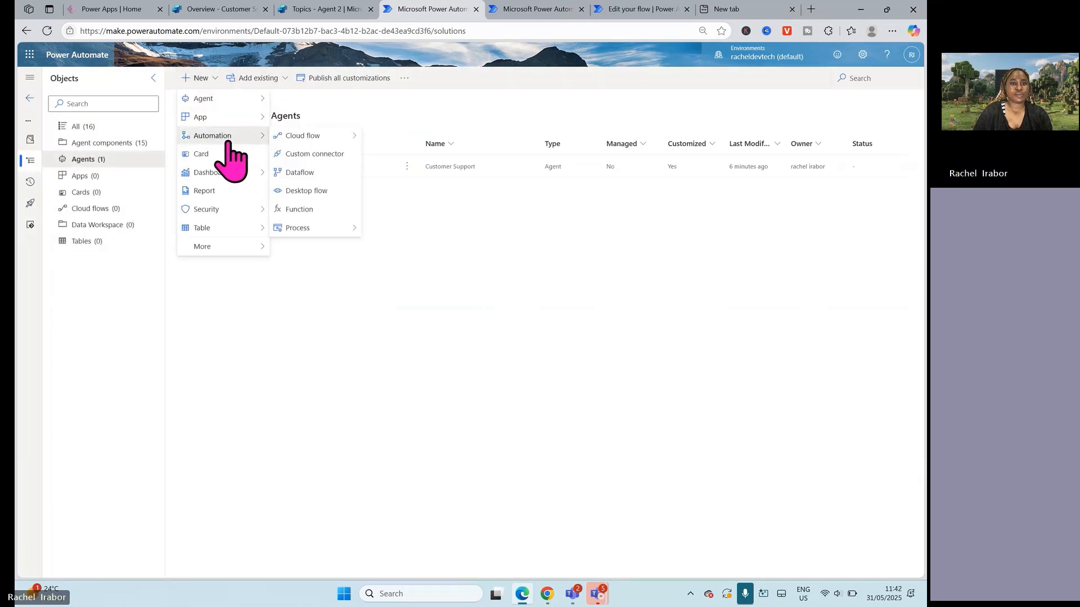
mouse_move(312, 142)
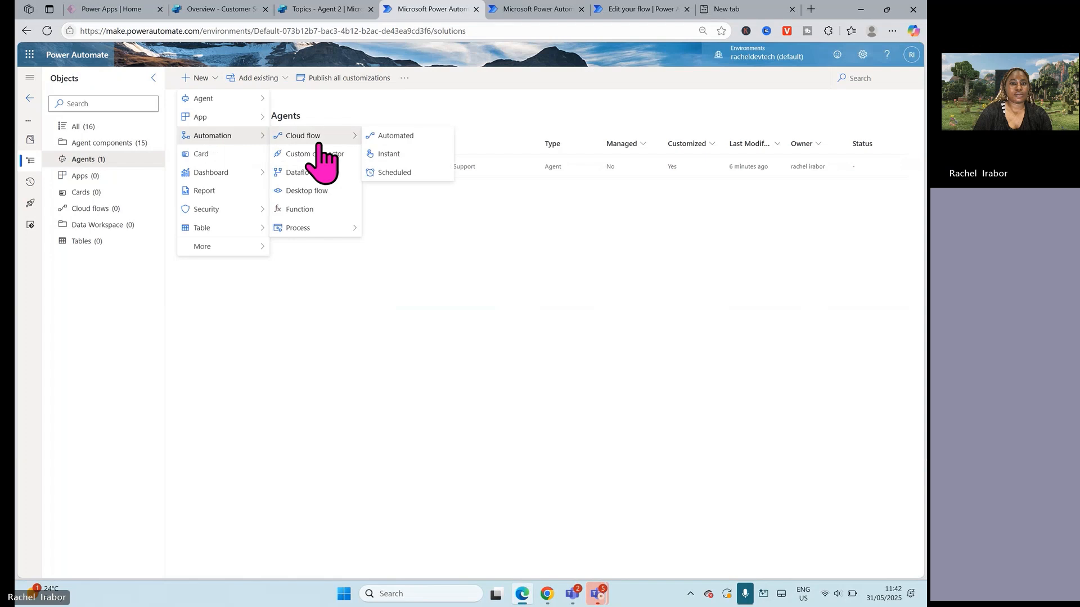
click(389, 137)
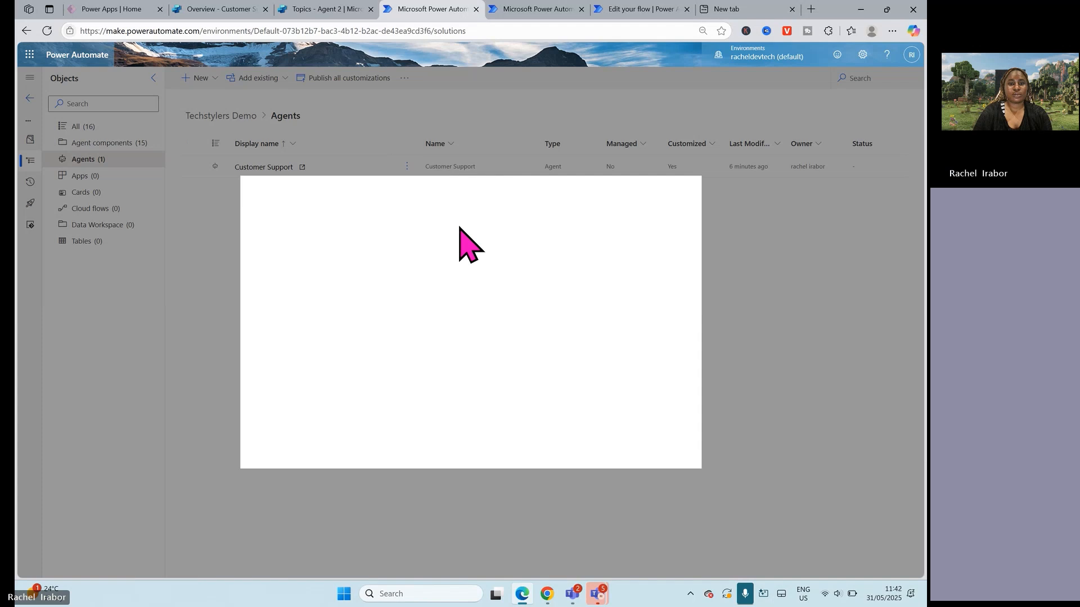
click(516, 286)
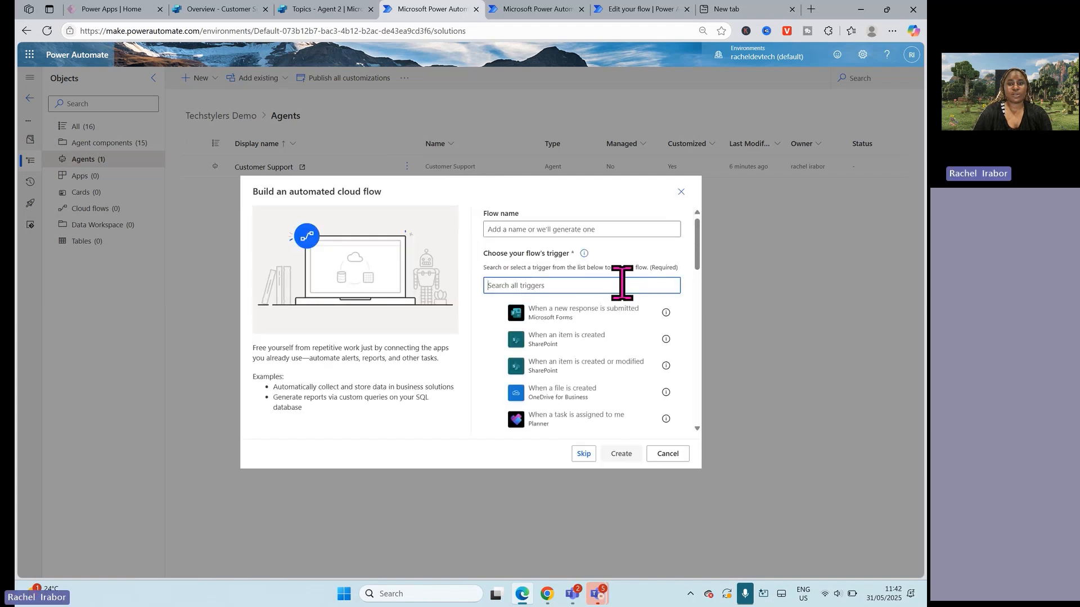
text(Power Virtual Agent)
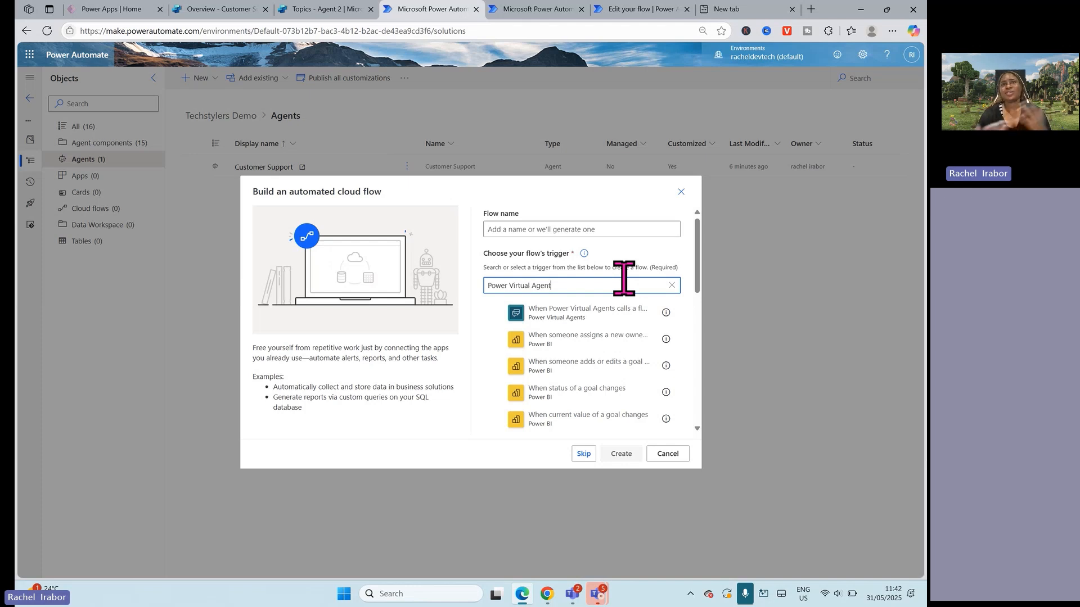
click(509, 313)
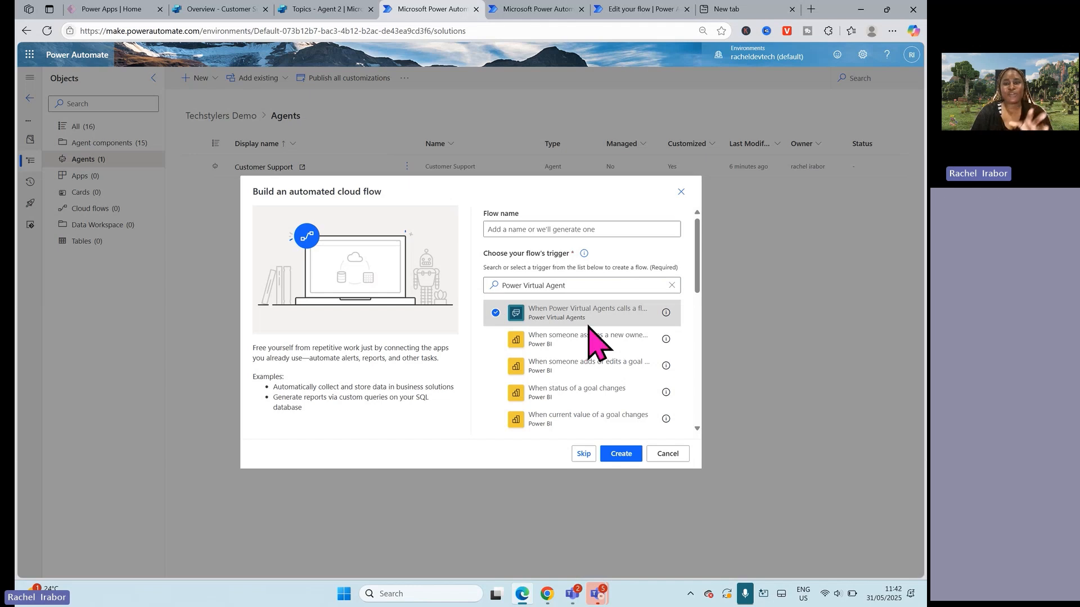
Step: Replace the trigger search with "Copilot Studio"
triple_click(560, 285)
key(BackSpace)
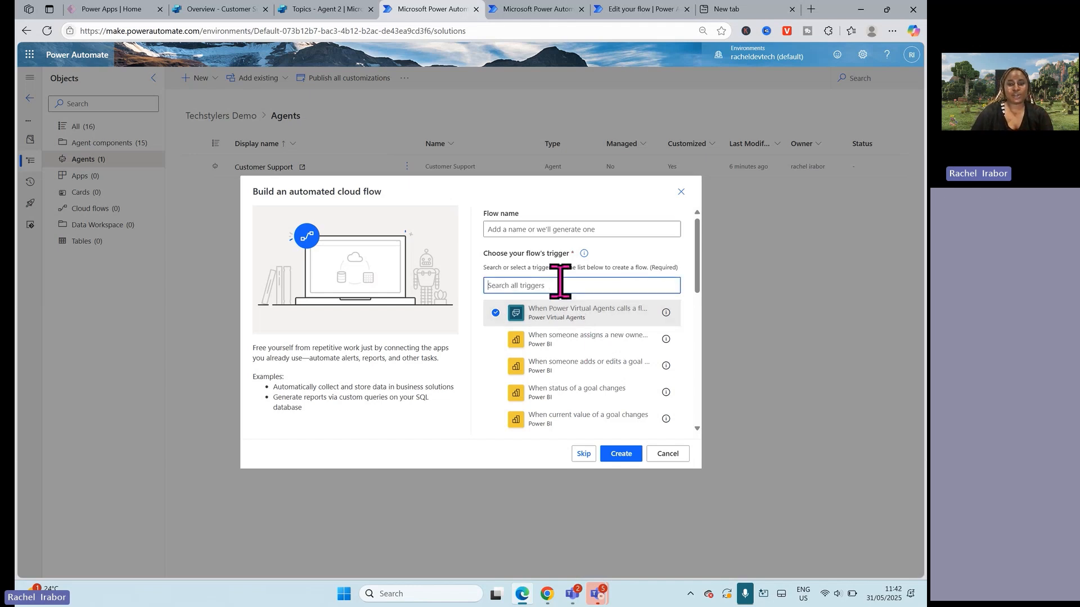
text(Copil)
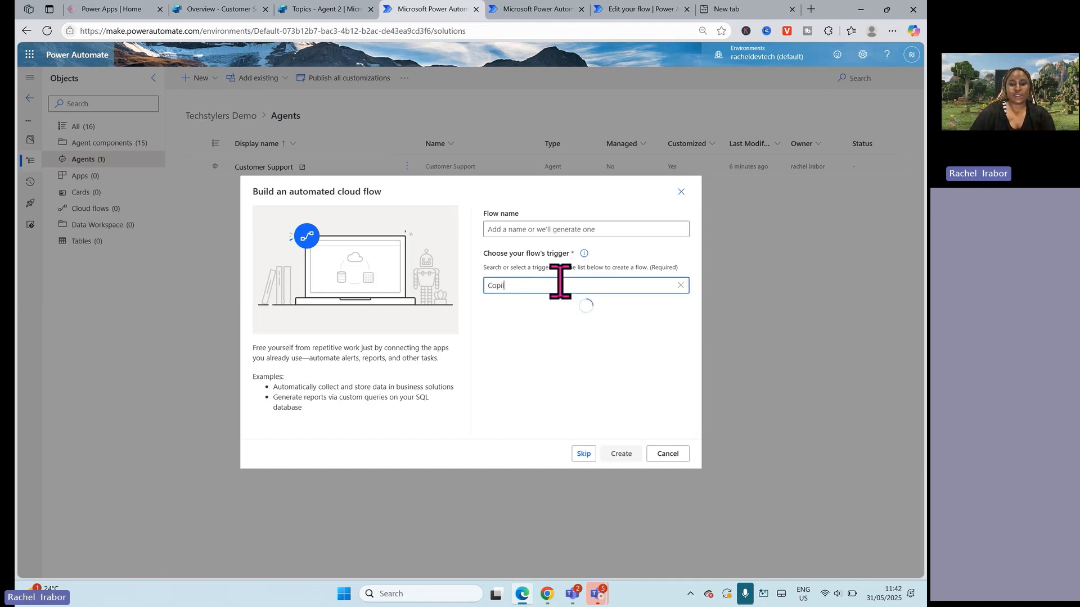
text(ot S)
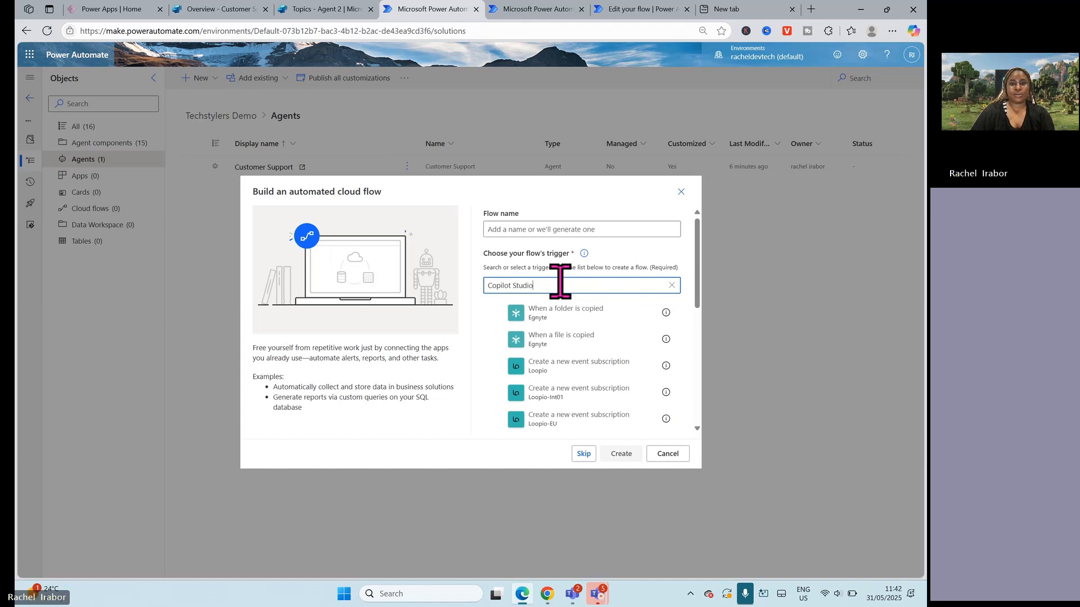
text(tudio)
Step: Replace the trigger search with "Power Virtual Agent", select the Power Virtual Agents trigger for calling a flow, and create the automated flow
double_click(542, 285)
key(ctrl+a)
key(BackSpace)
text(Pow)
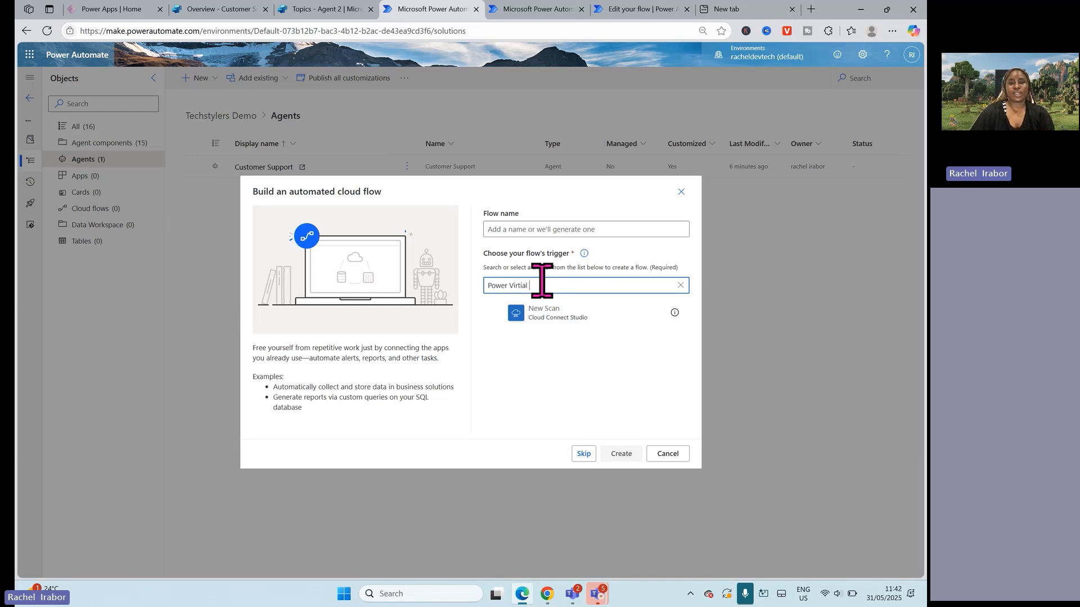
text(er Virtual Agen)
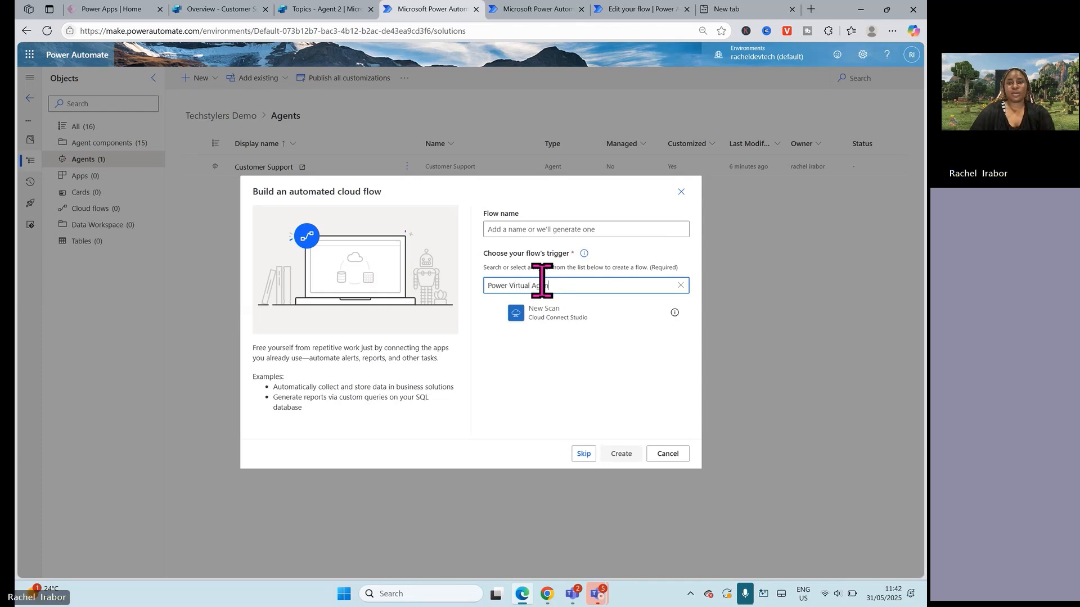
text(t)
click(571, 318)
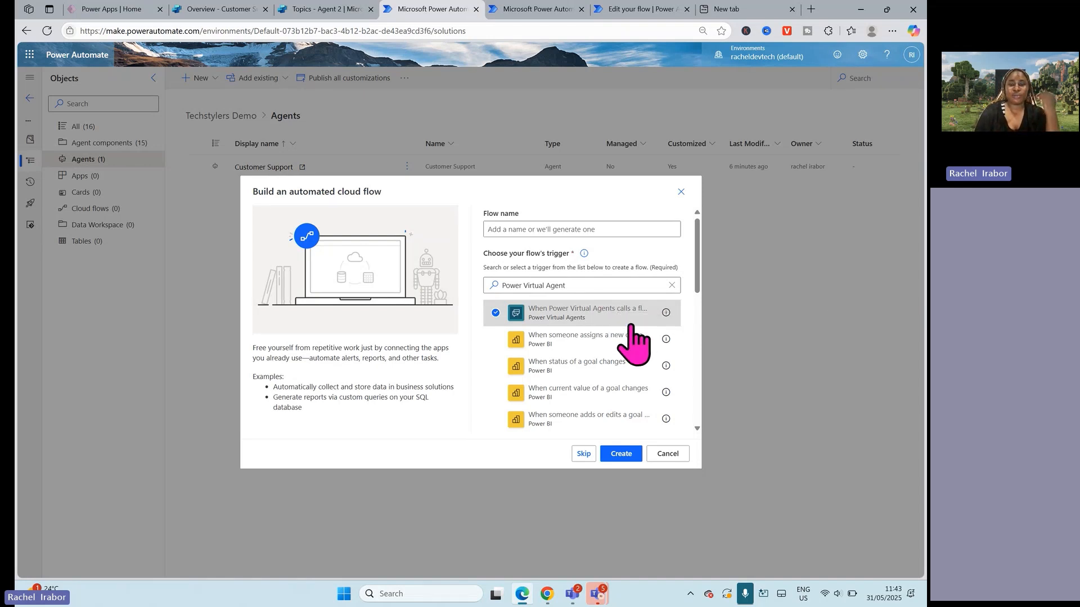
mouse_move(665, 346)
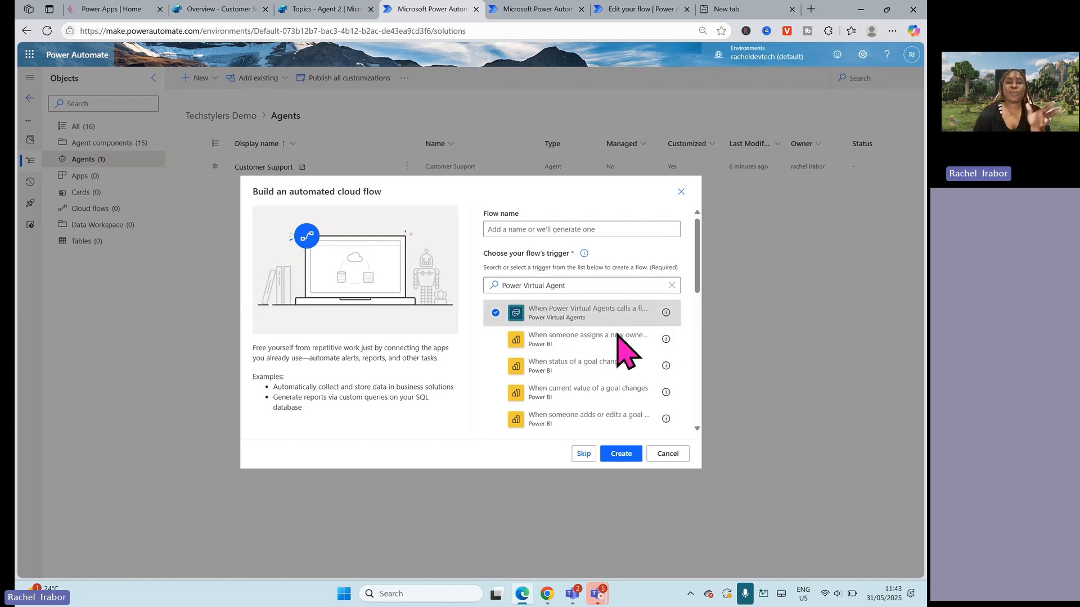
click(621, 454)
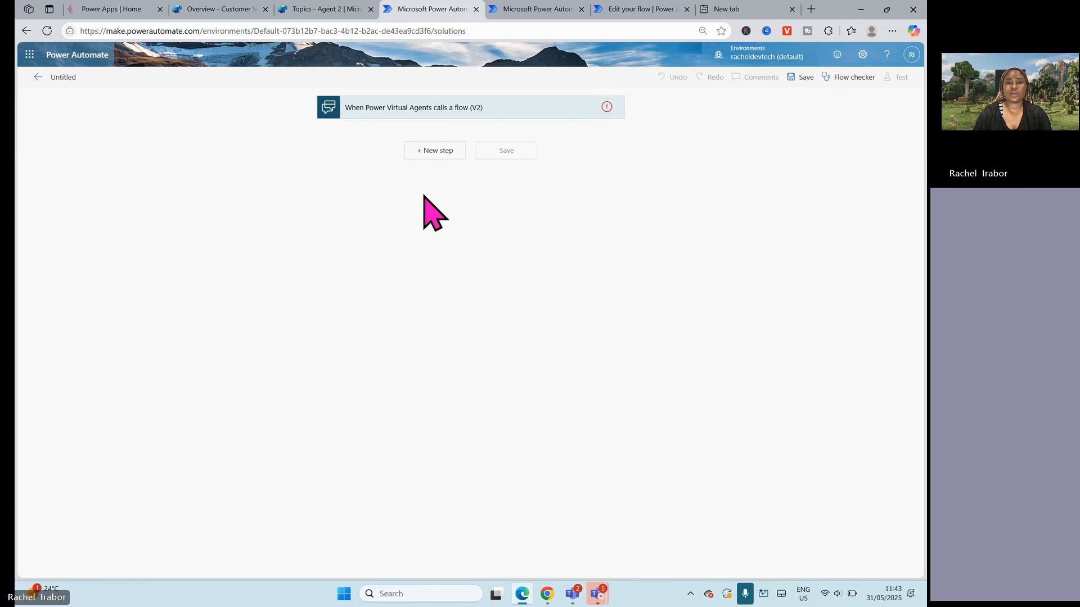
Step: Add a Compose action with a row of h's as its input, try to save the flow, and return to the solution's agents list
click(435, 150)
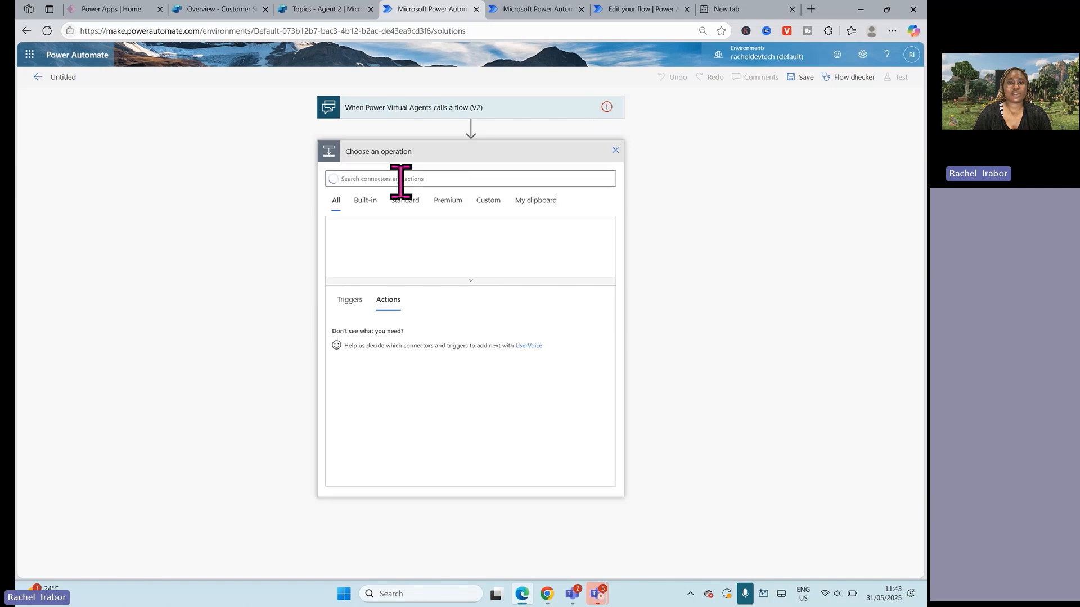
text(compose)
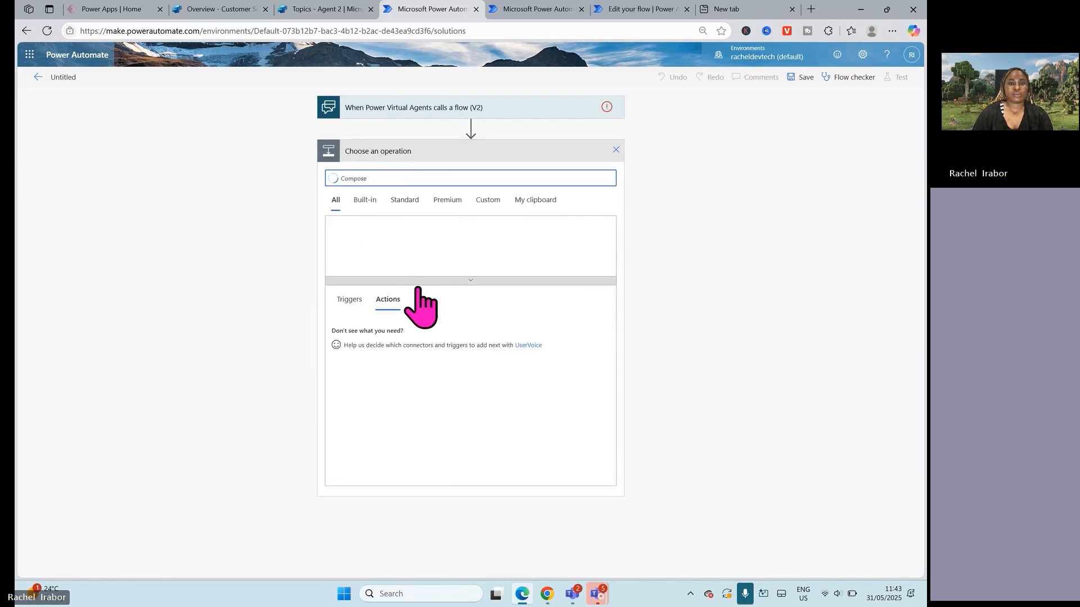
click(367, 332)
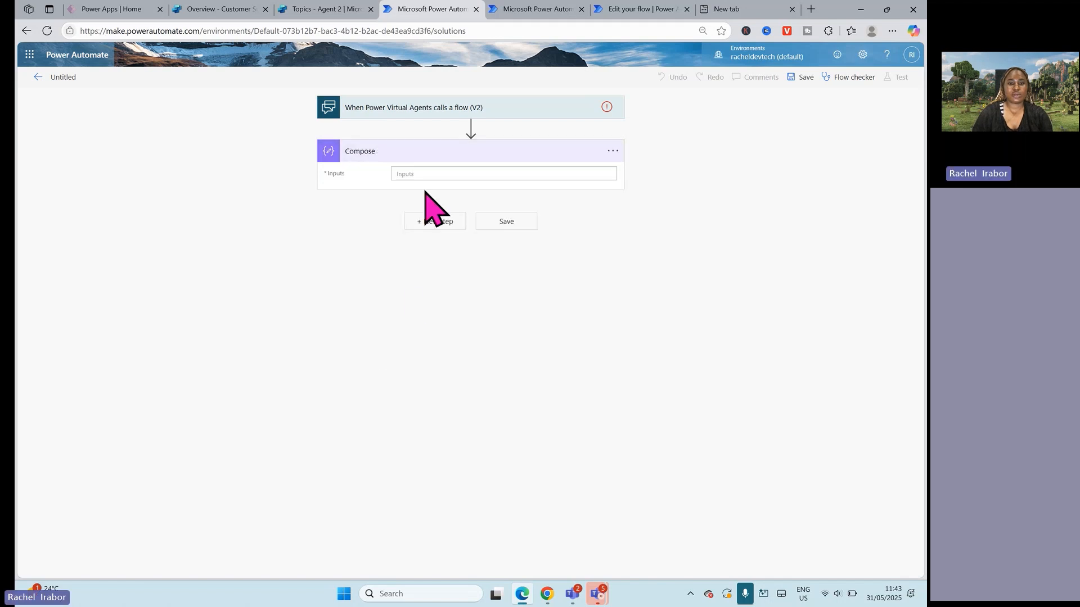
click(424, 174)
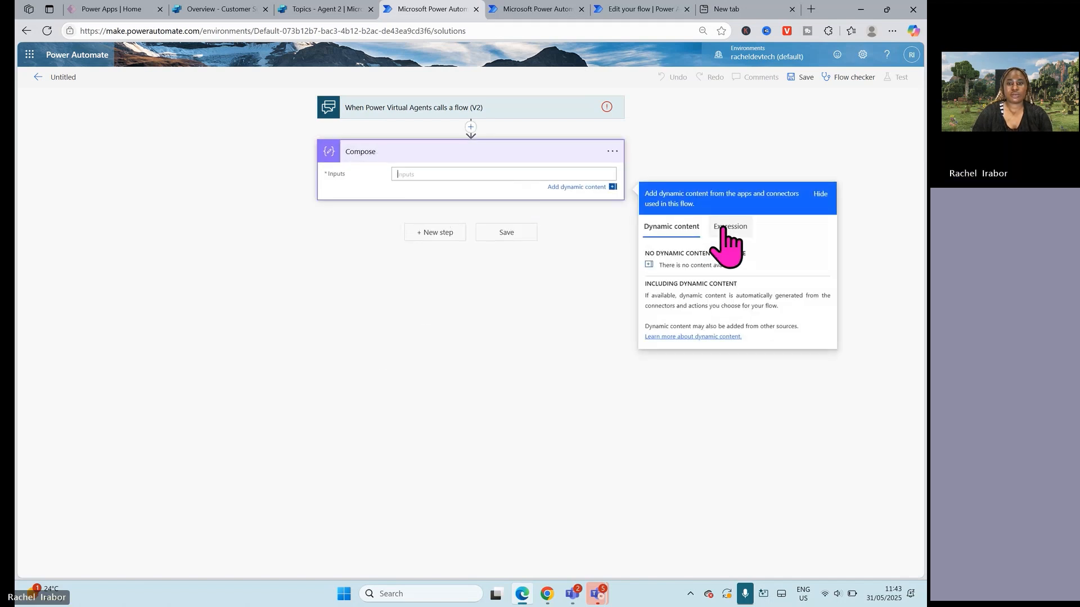
text(hhhhhhhhh)
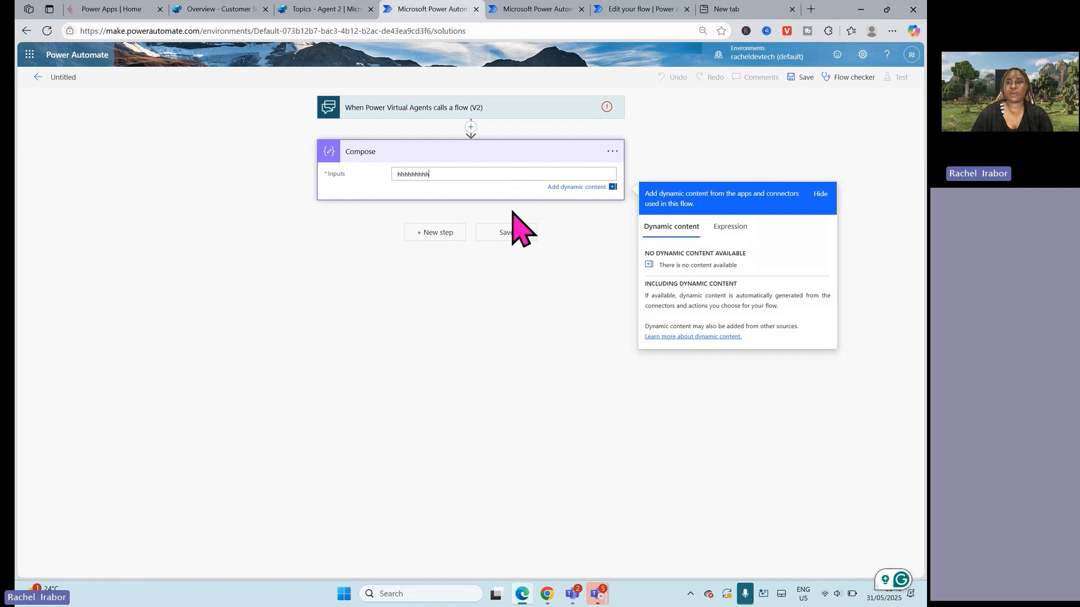
click(804, 80)
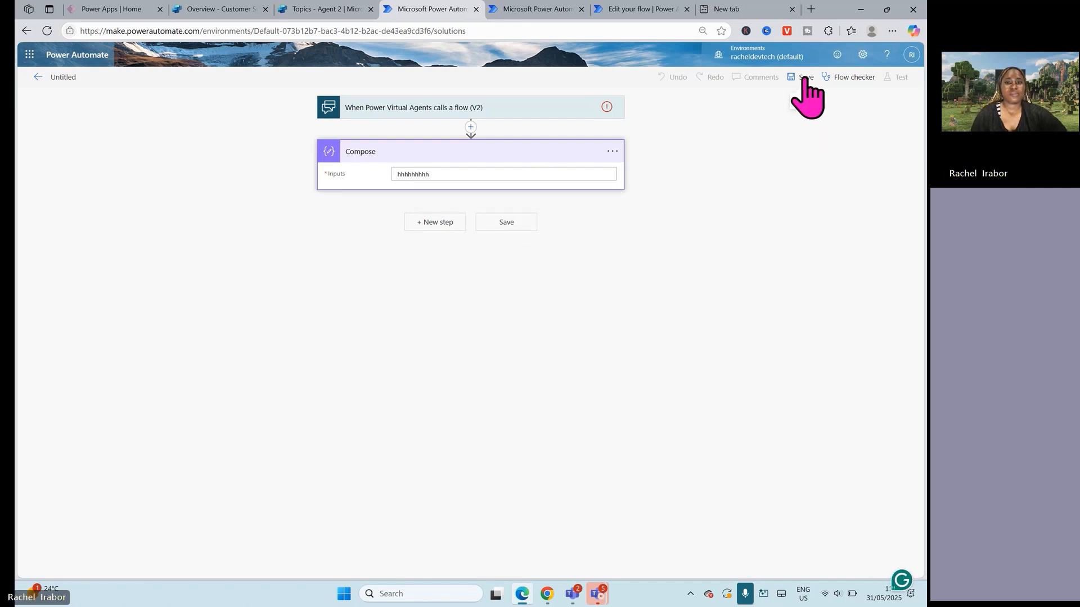
click(606, 110)
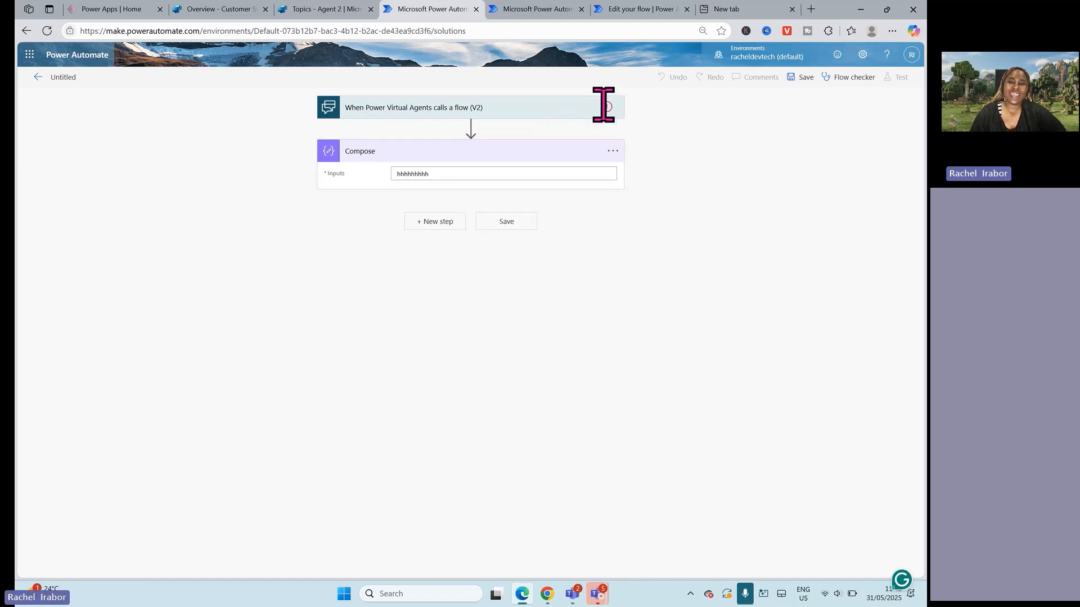
click(38, 79)
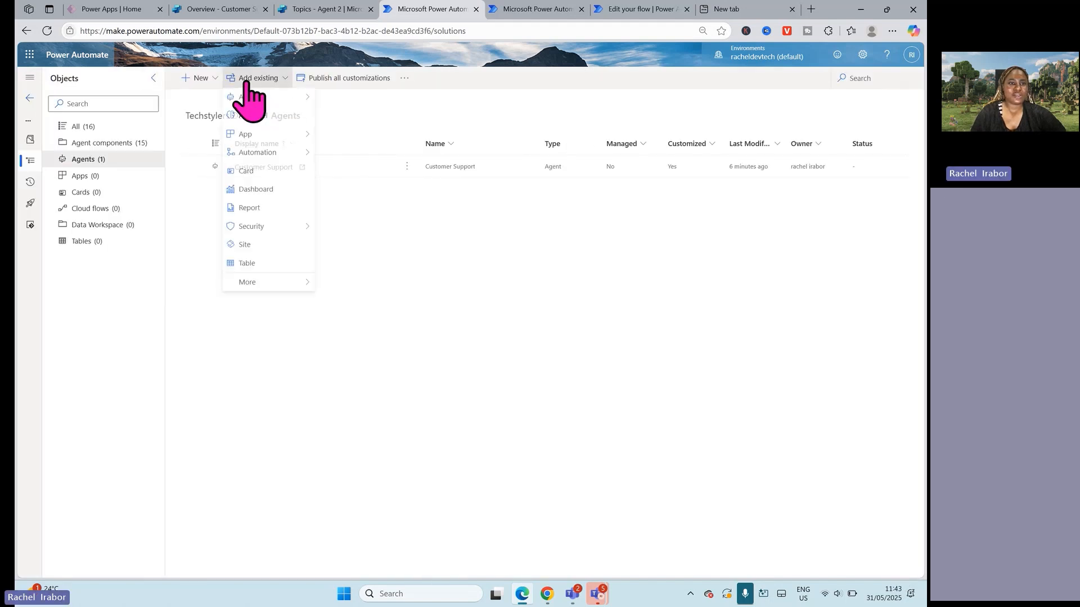
Step: Start another automated cloud flow without a preset trigger, search for "Power Virtual Agents" and add the "When Power Virtual Agents calls a flow" trigger
click(197, 78)
mouse_move(227, 125)
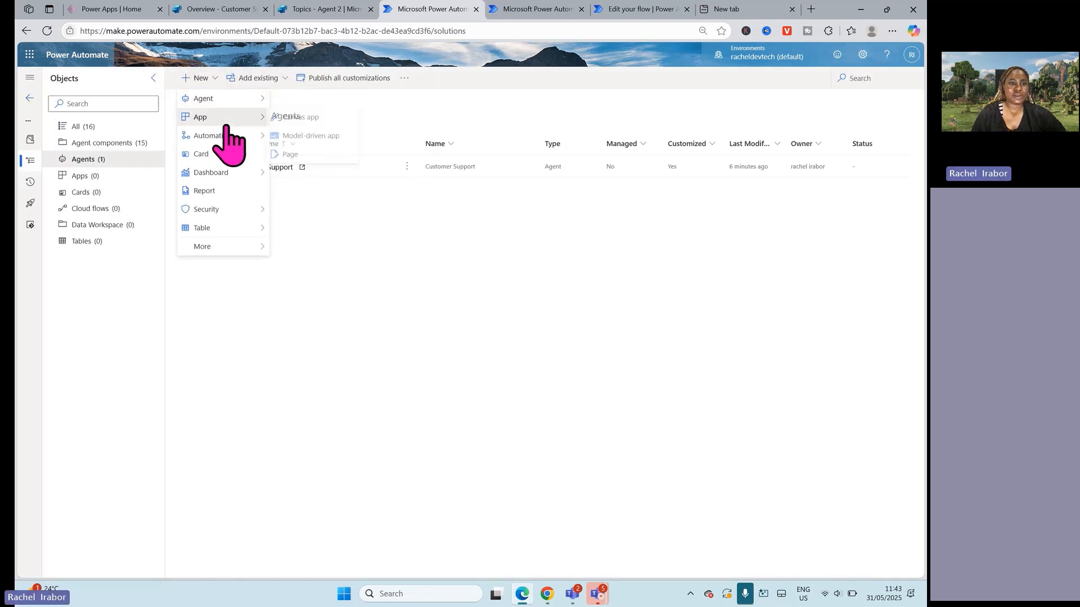
mouse_move(315, 137)
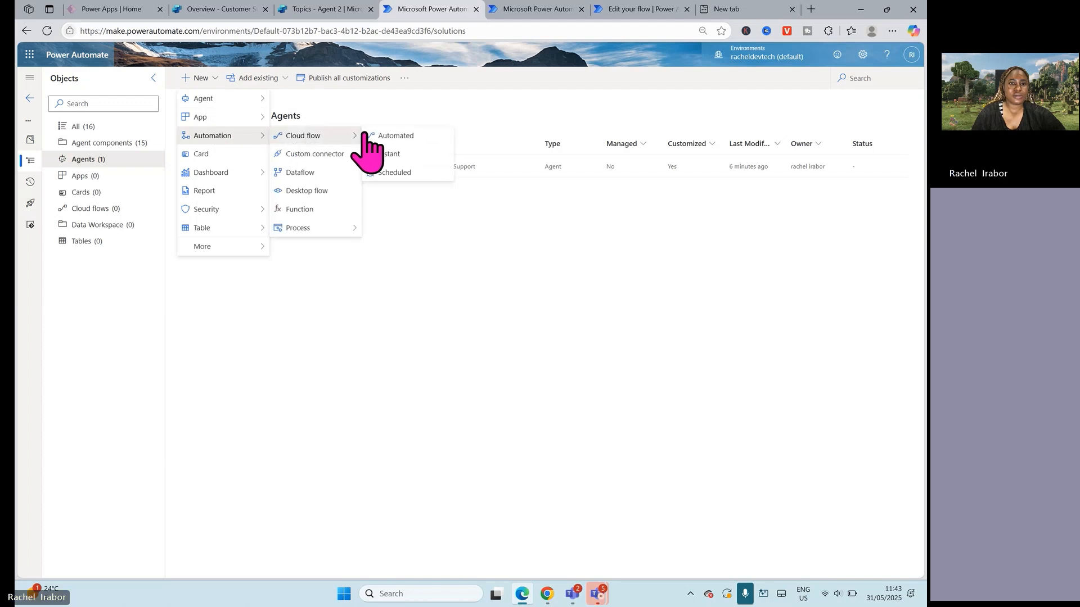
click(400, 136)
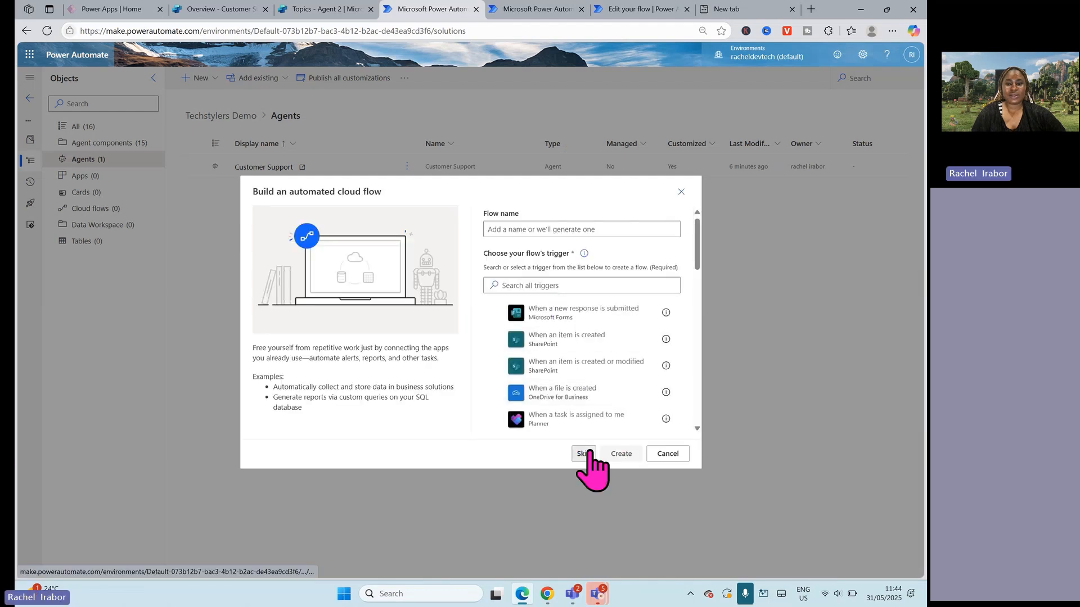
click(583, 453)
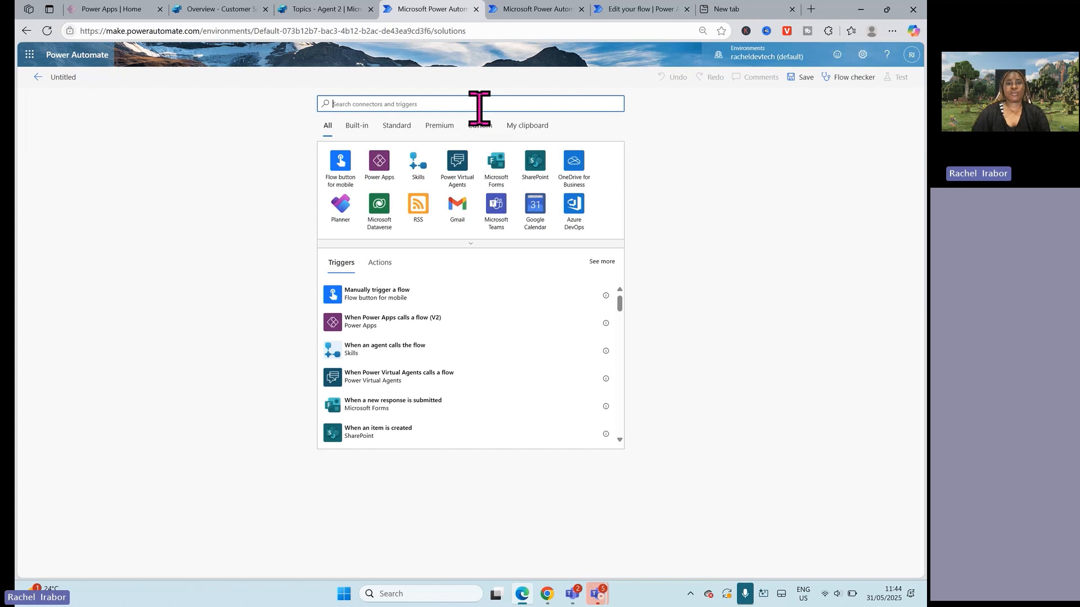
text(Power)
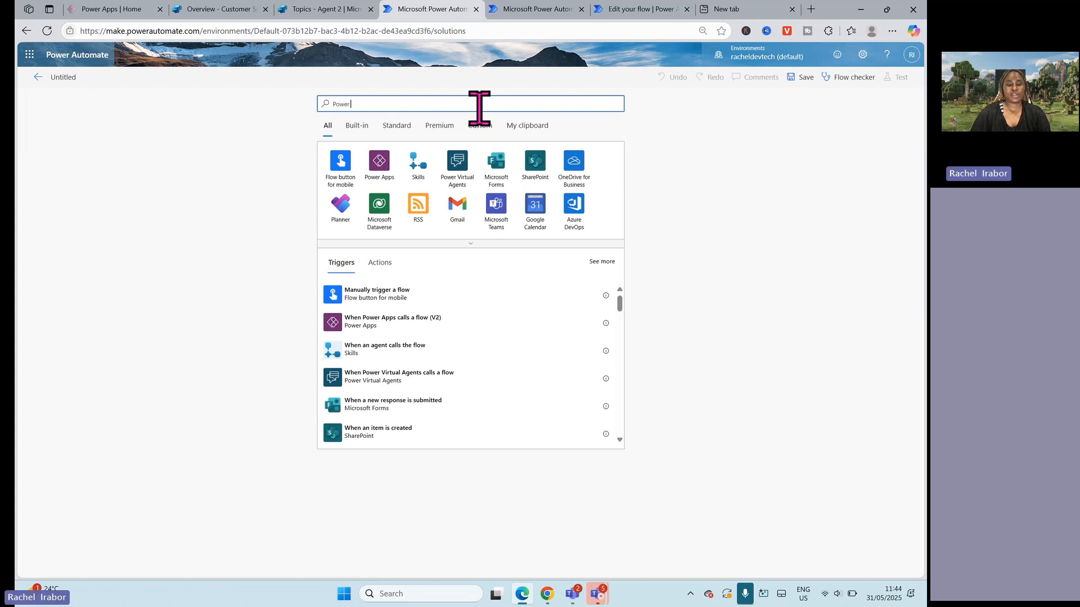
text( Virtual Agents)
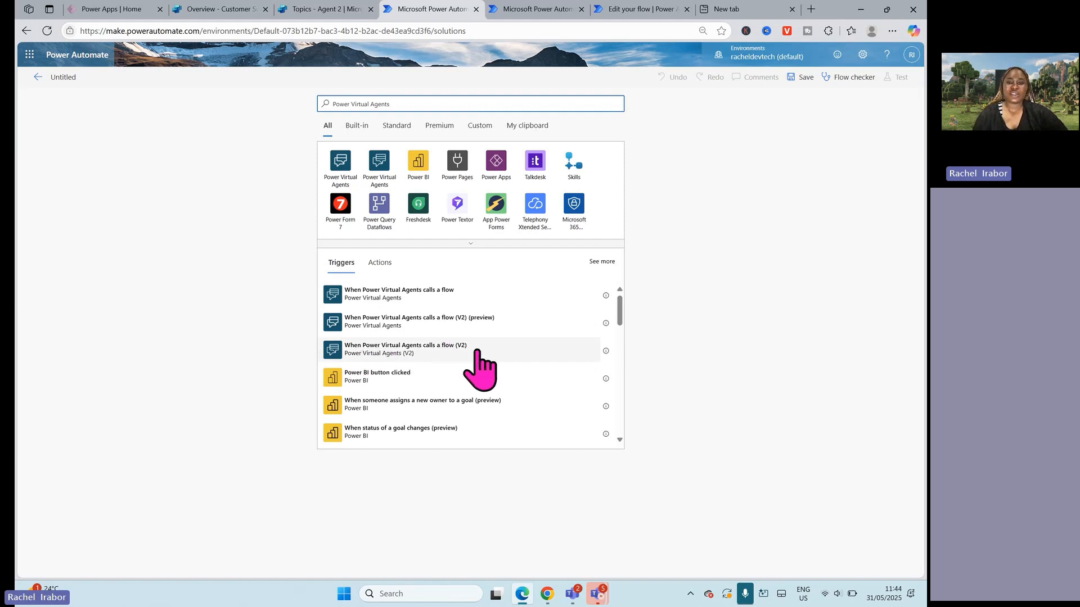
click(438, 292)
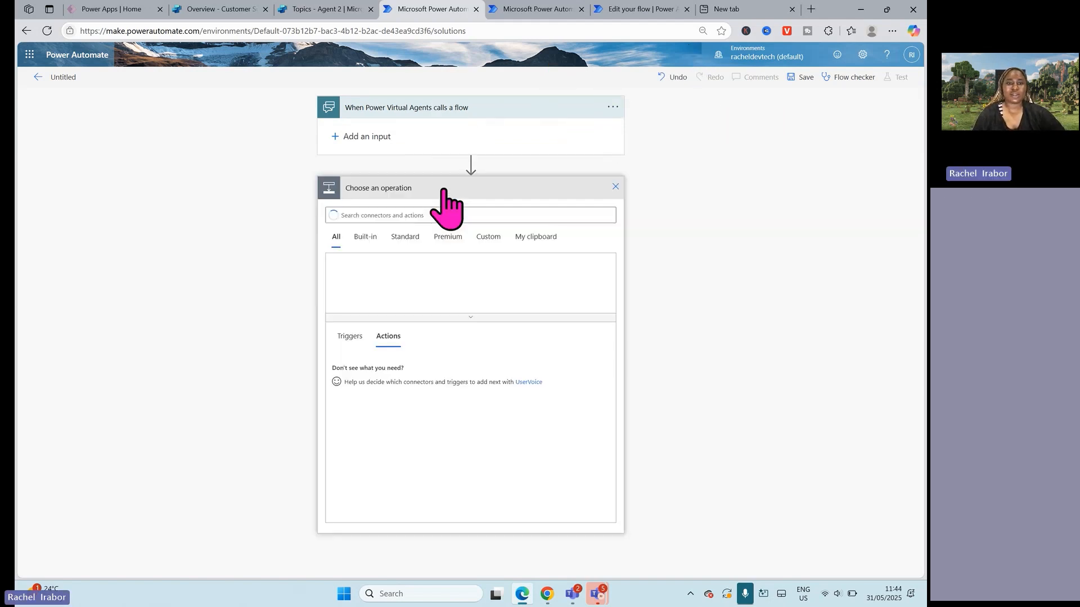
Step: Add a Compose action after the trigger with a row of h's as its input and save the flow
click(440, 188)
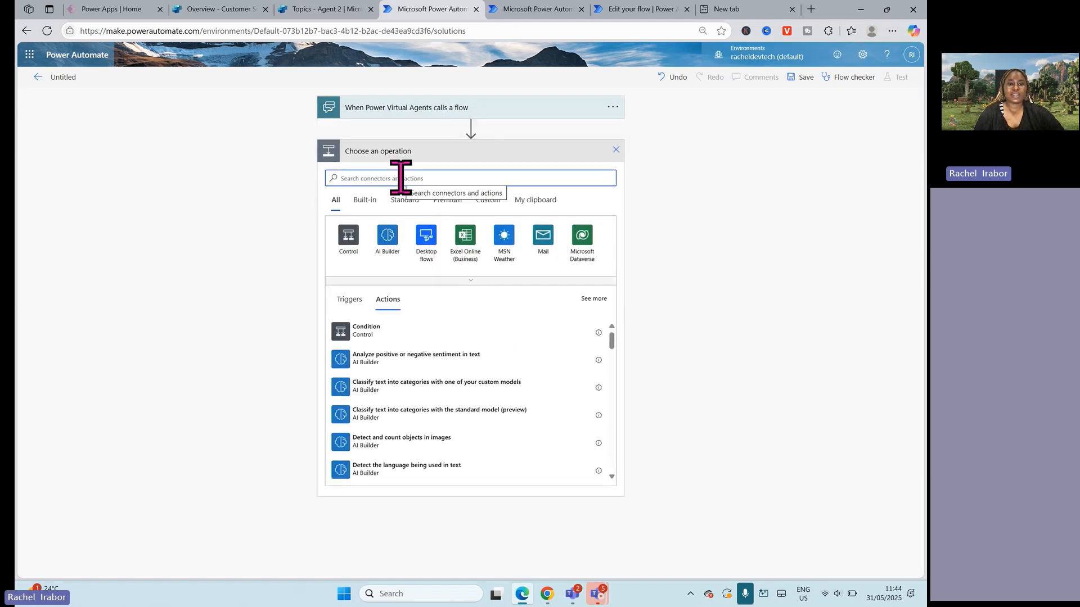
text(compose)
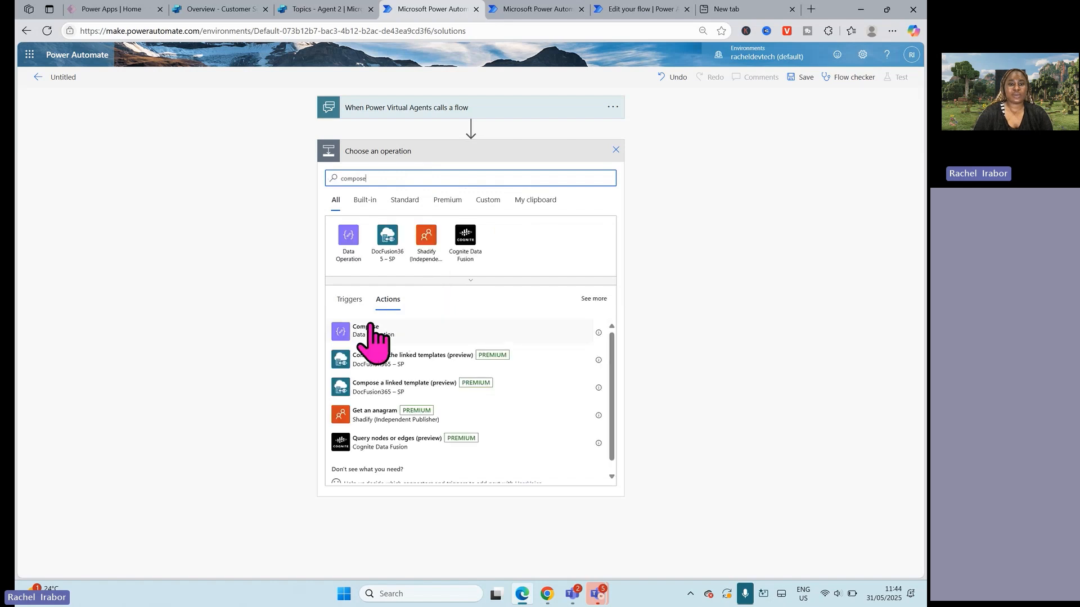
click(370, 327)
click(417, 173)
text(hhhhhh)
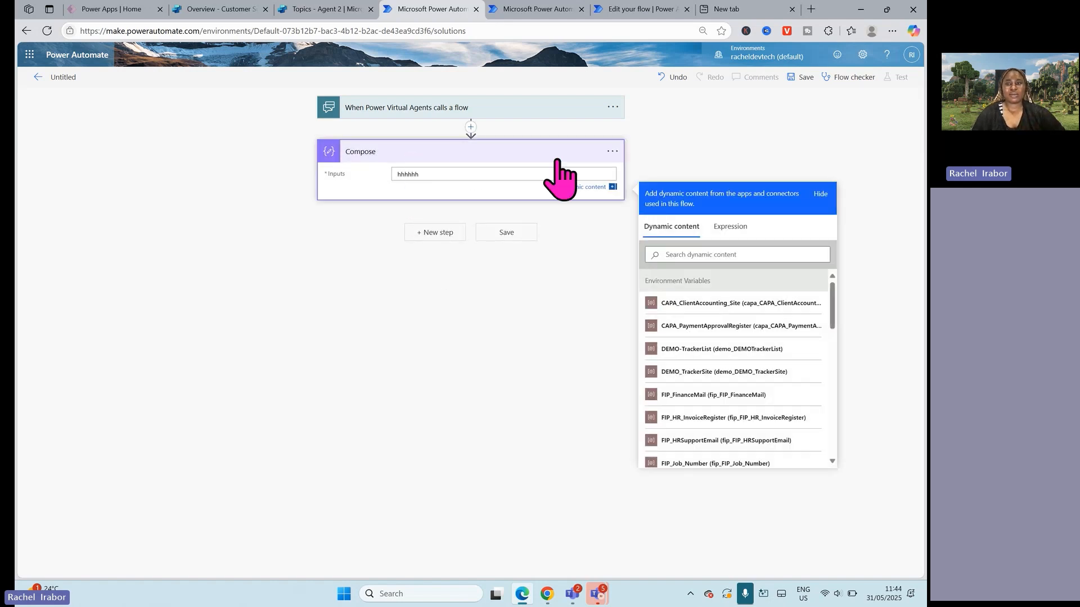
click(794, 79)
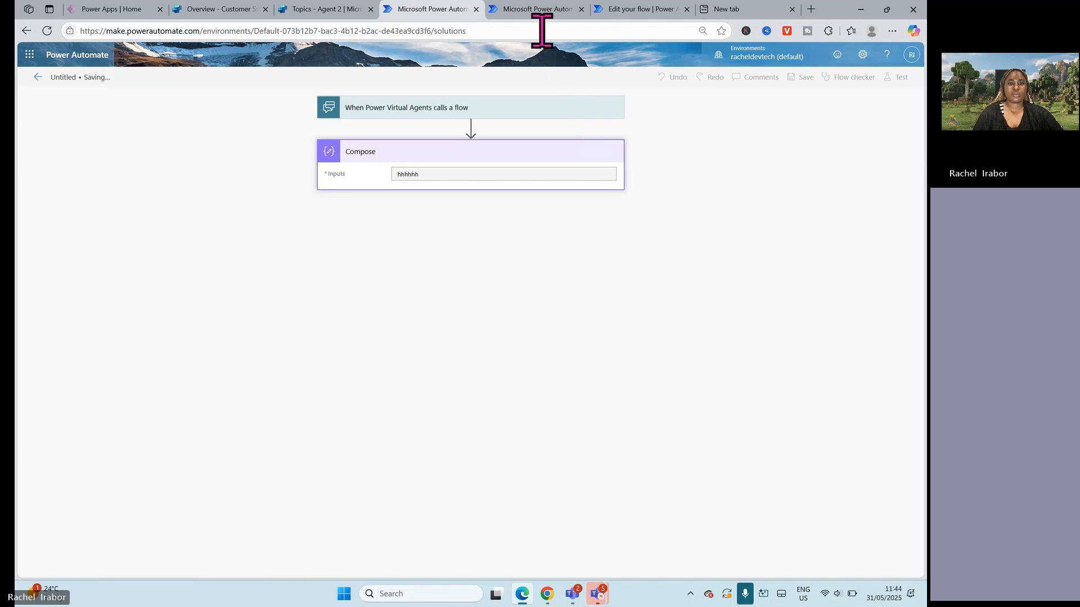
Step: Check the cloud flows list and the available environments in the other Power Automate tab, comparing it with the newly saved flow
click(537, 9)
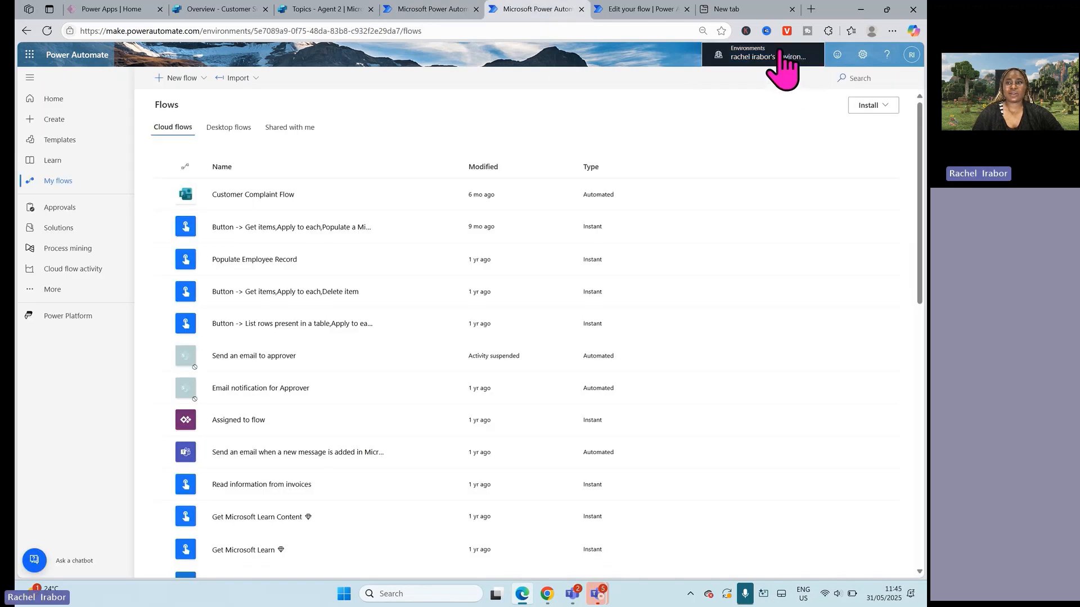
click(783, 64)
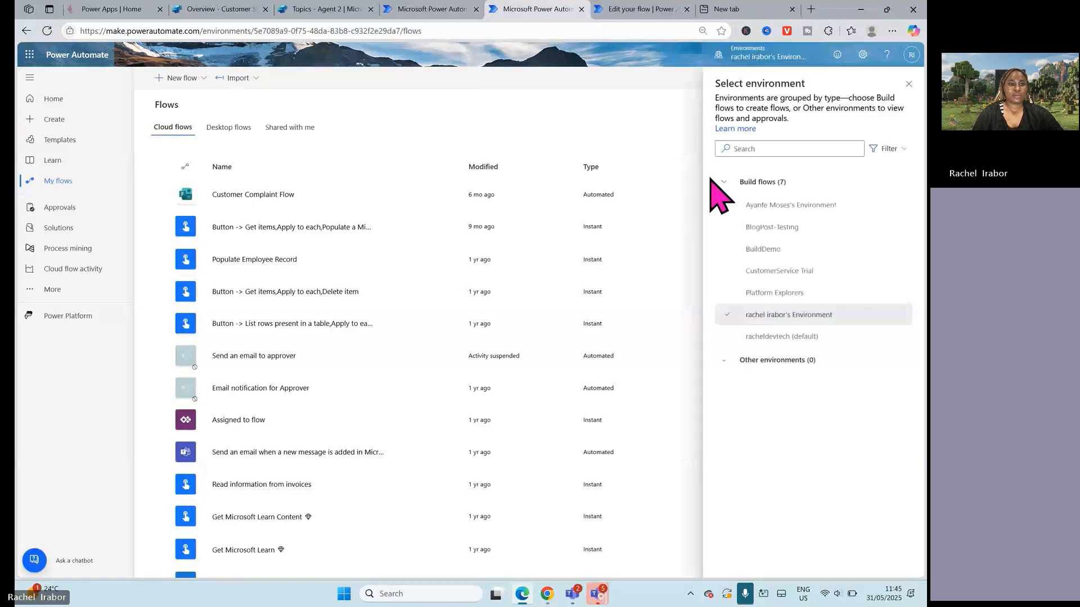
click(908, 85)
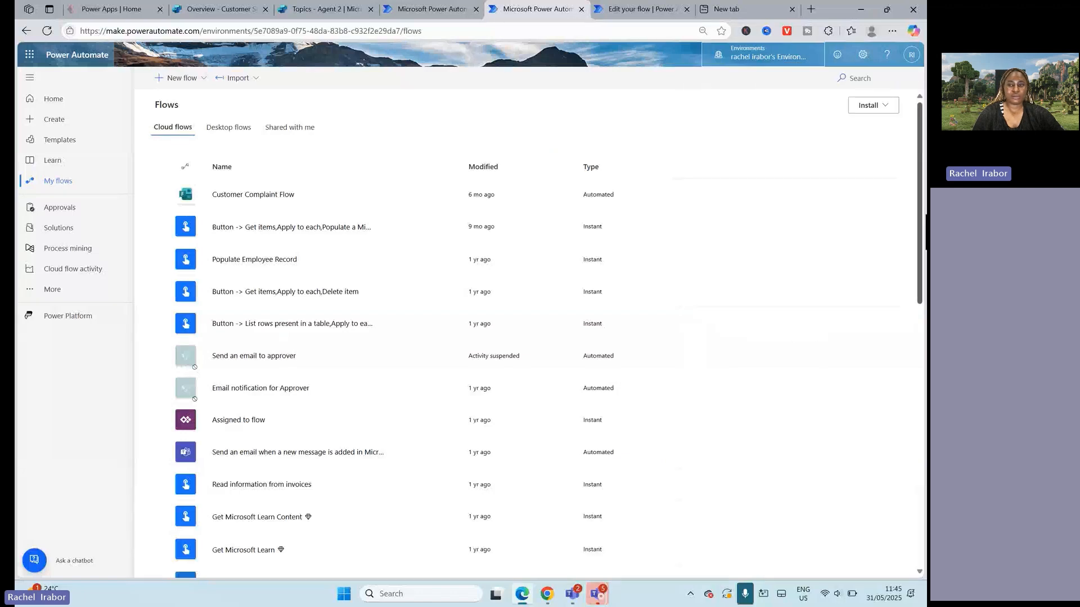
scroll(921, 466, down, 10)
drag(921, 467, 922, 141)
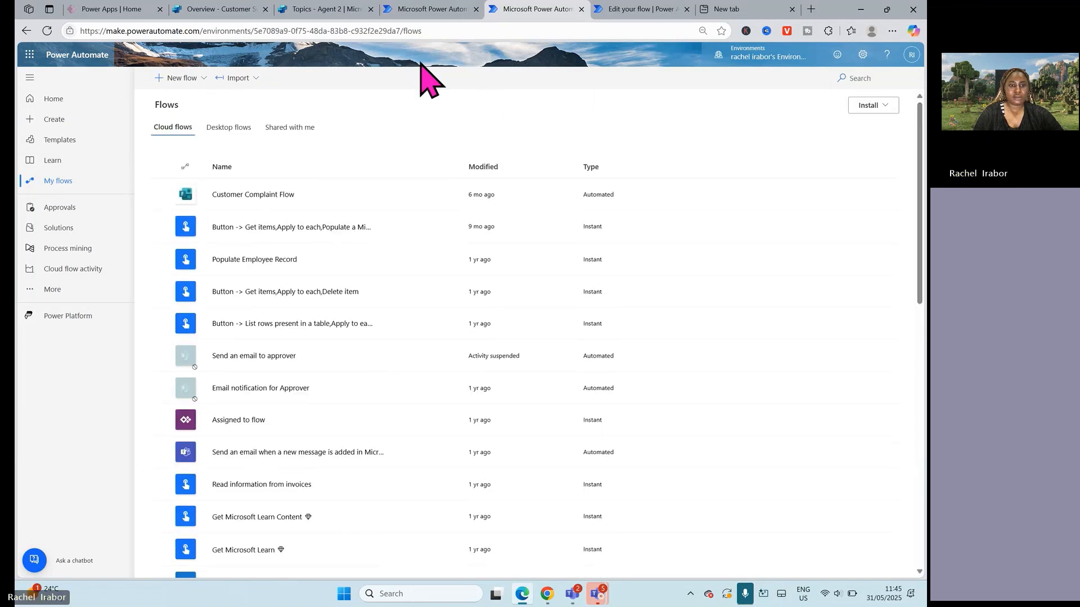
click(400, 5)
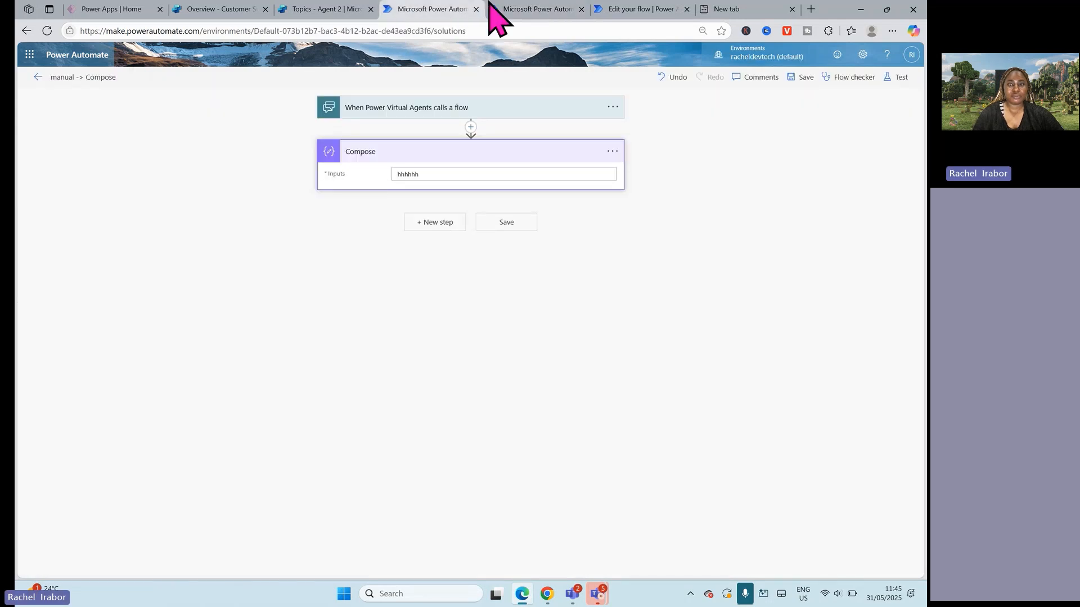
click(556, 9)
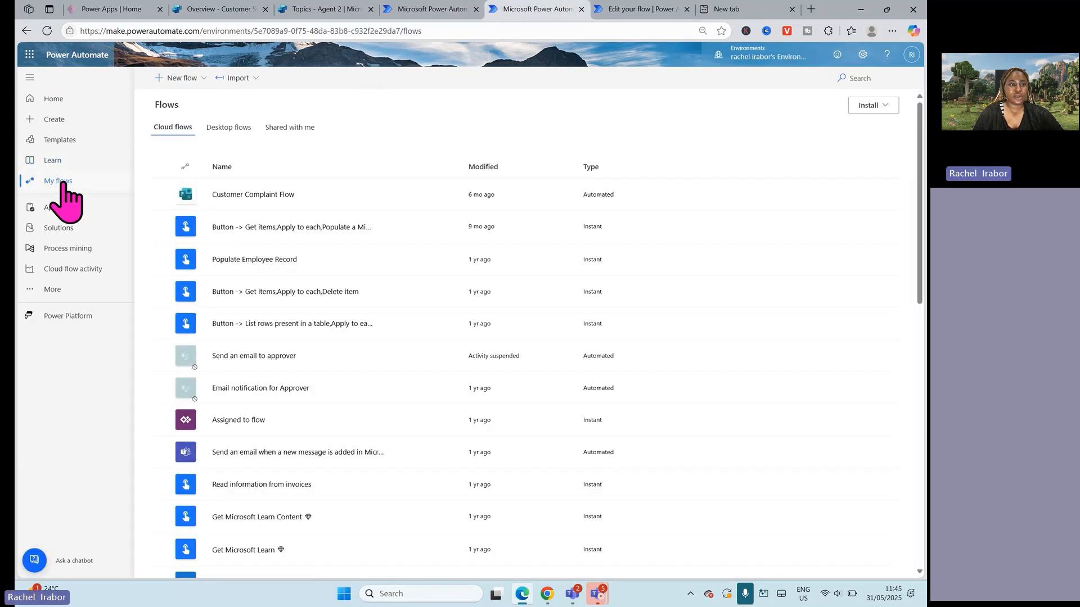
click(402, 8)
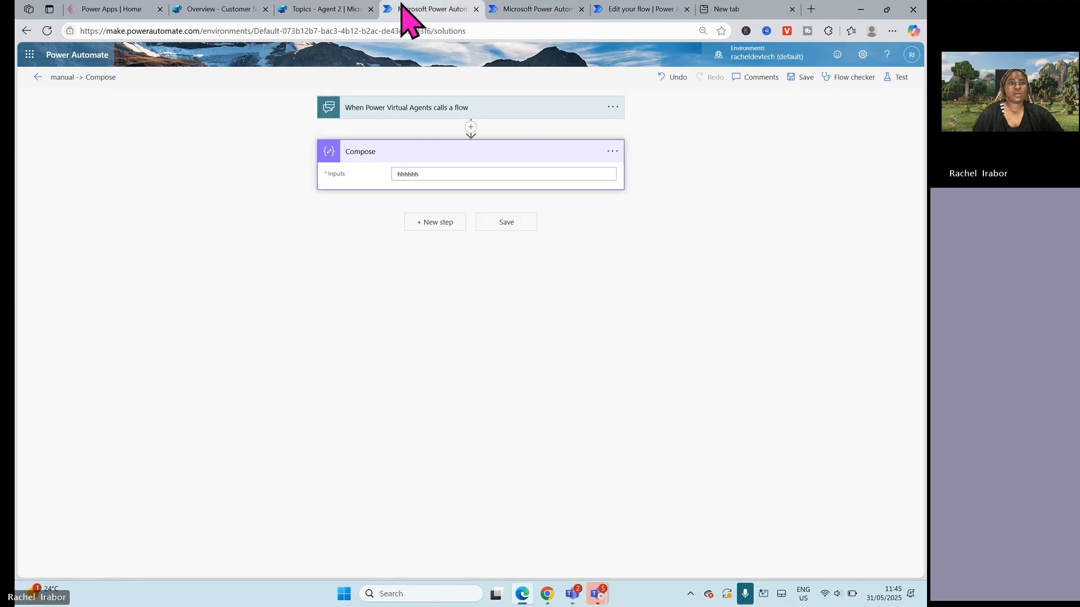
Step: Switch to Copilot Studio and open the topics of the Contoso Customer Service agent
click(326, 8)
click(234, 8)
click(330, 8)
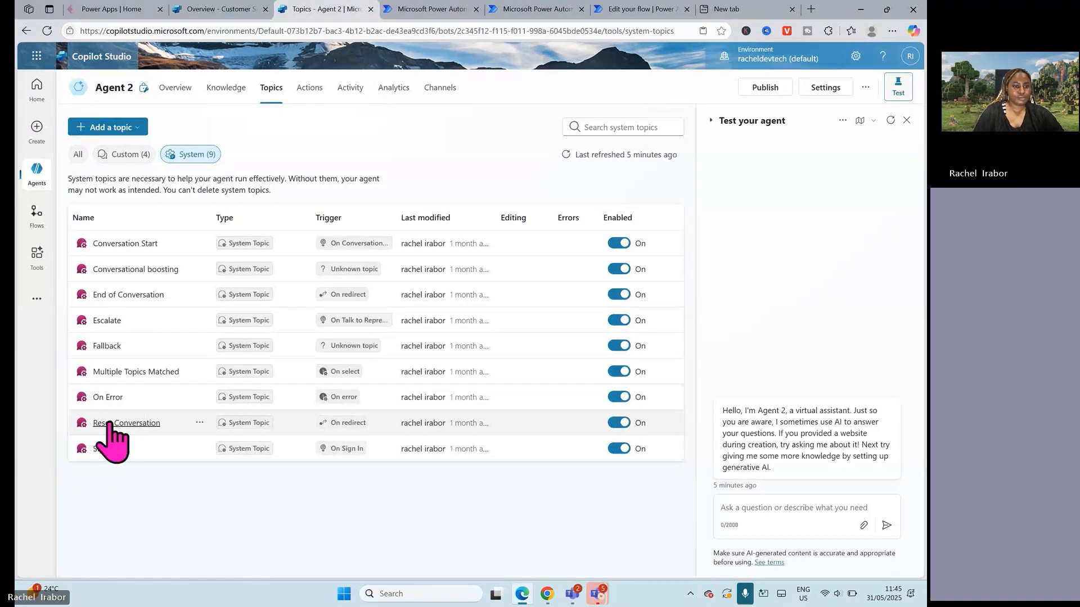
click(36, 175)
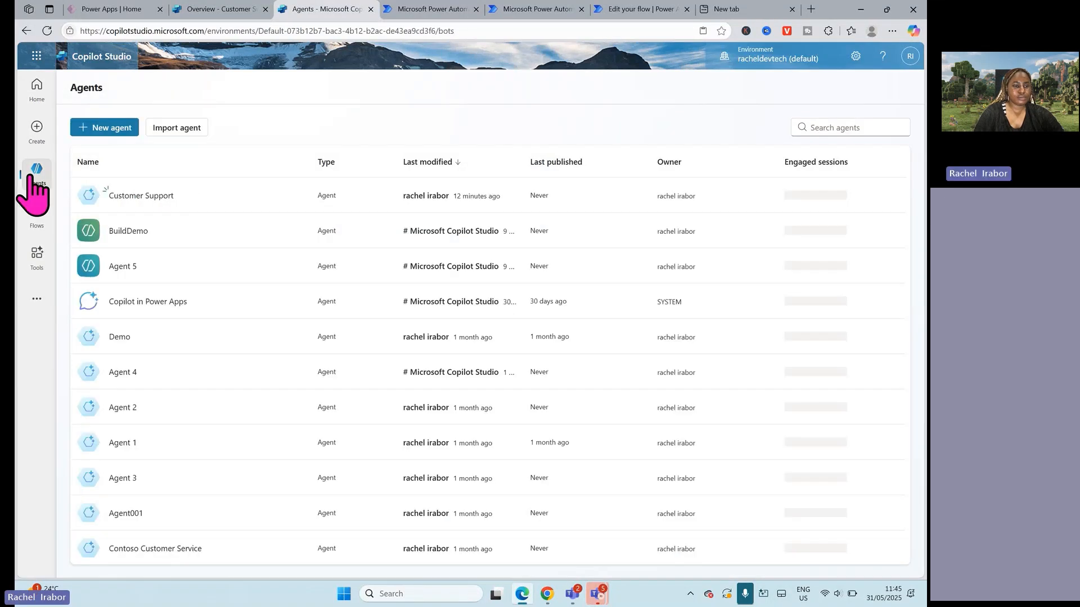
click(133, 549)
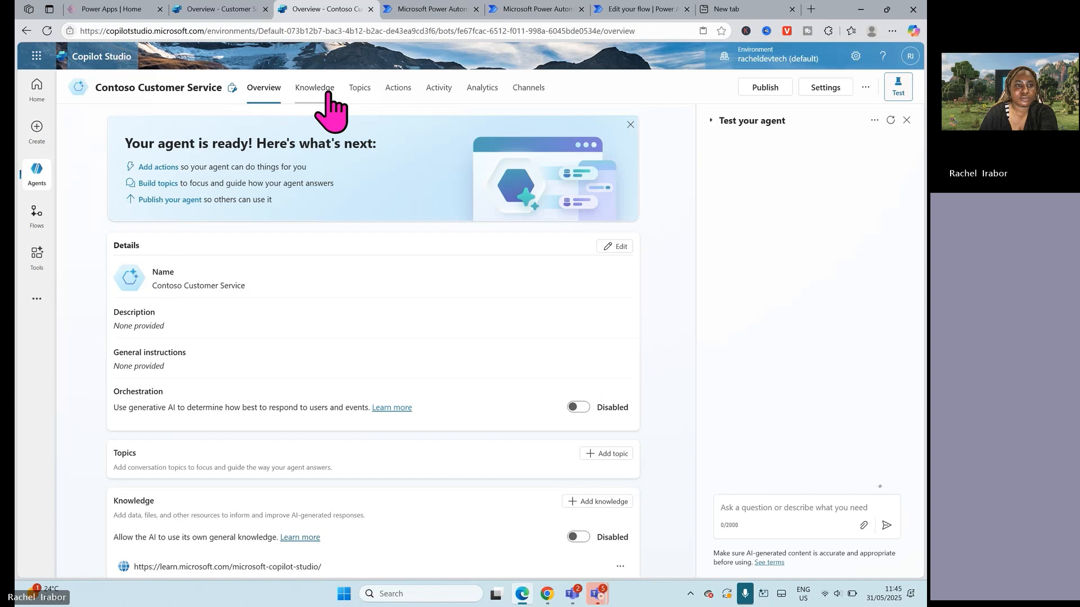
click(360, 90)
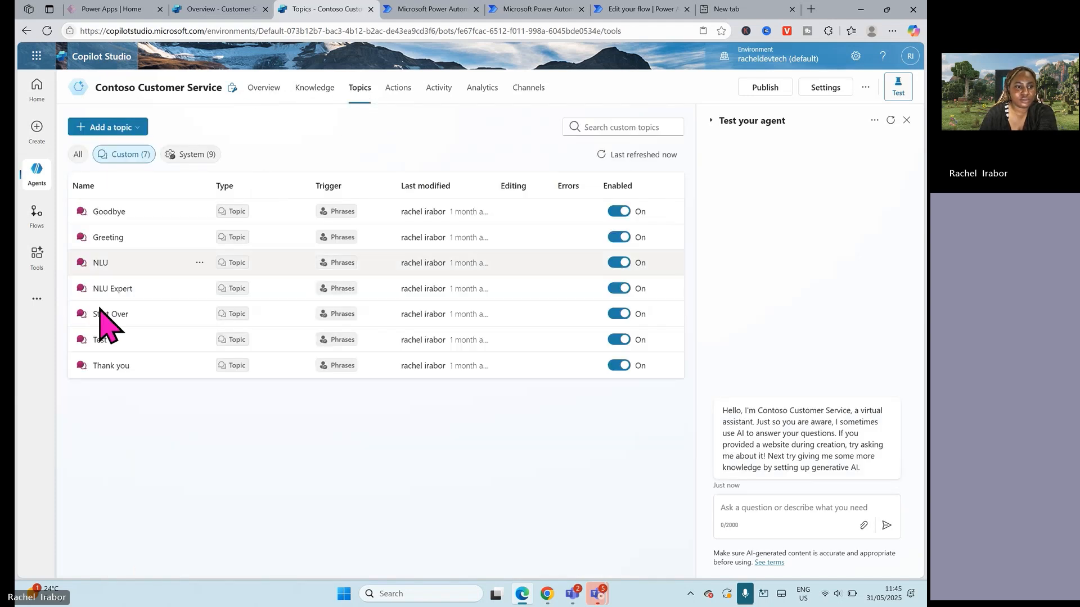
Step: Examine the Test, NLU and NLU Expert topics of the Contoso Customer Service agent, checking how their triggers and nodes are set up
click(98, 341)
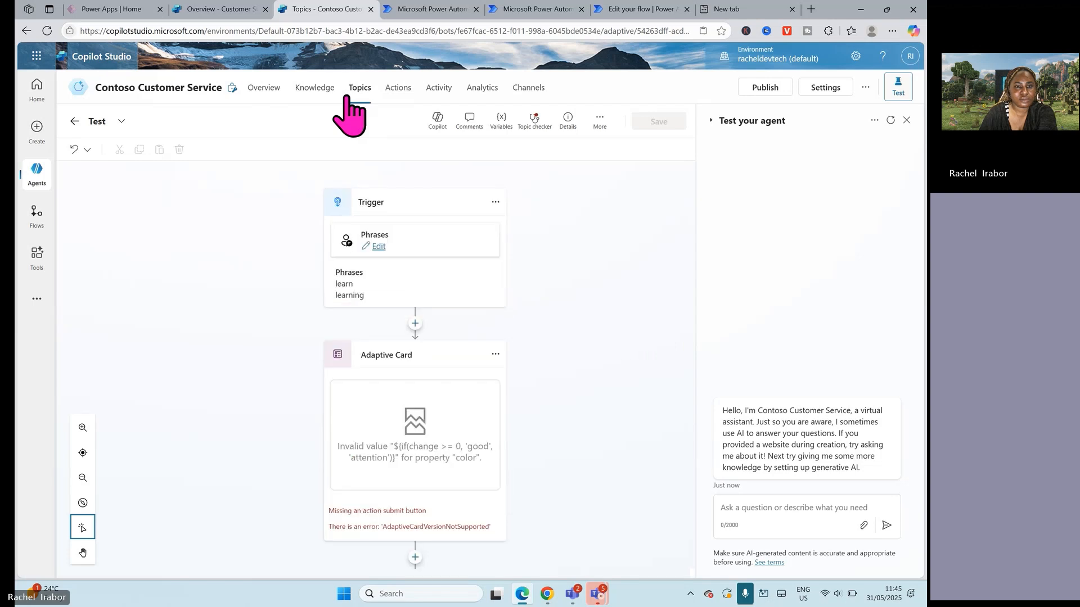
click(355, 90)
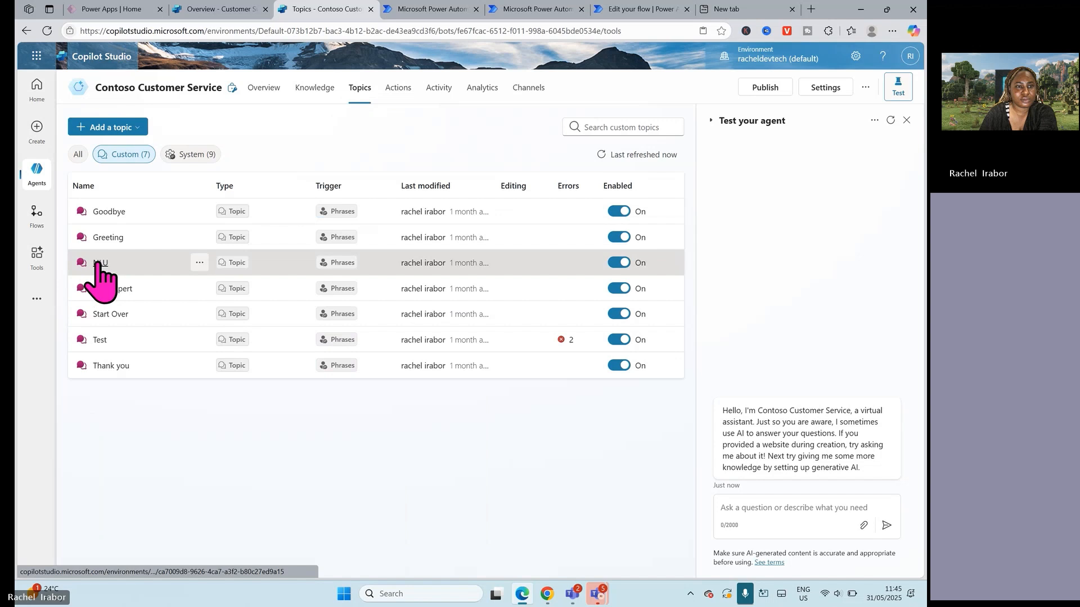
click(99, 263)
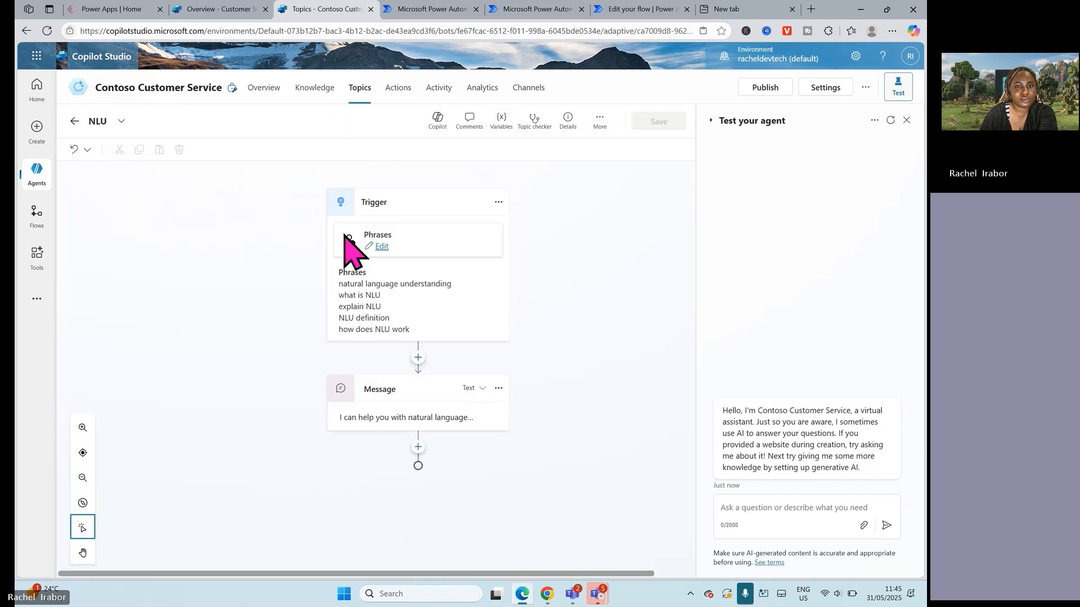
click(361, 92)
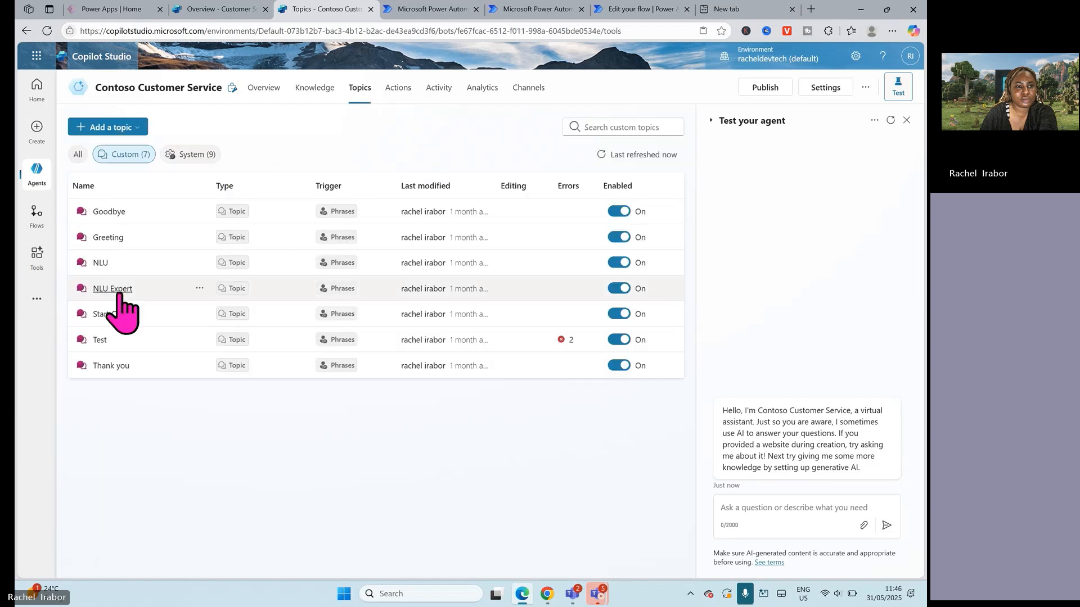
click(113, 290)
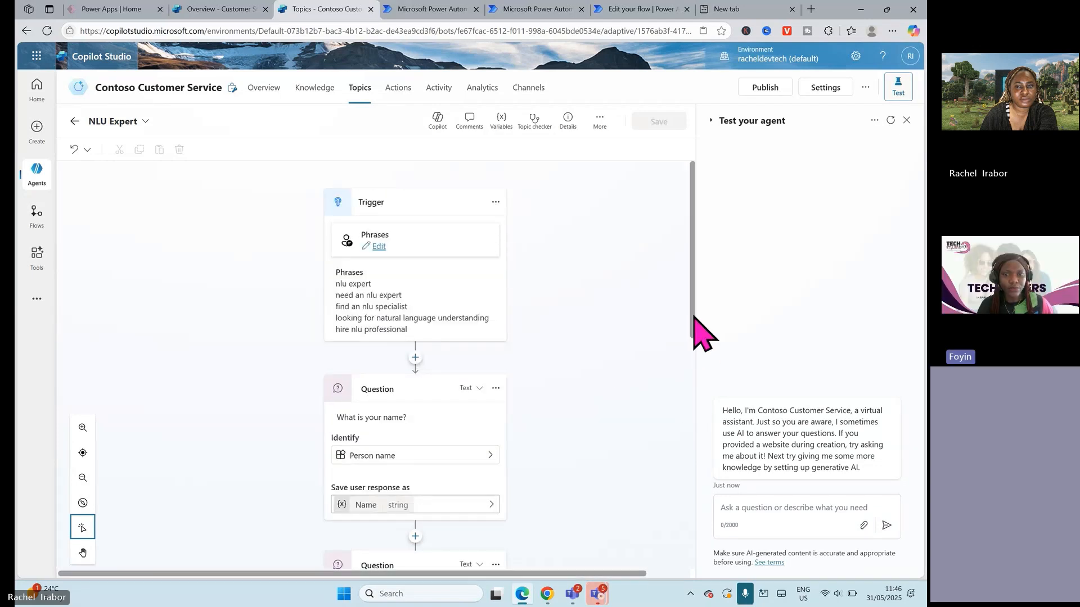
drag(694, 318, 665, 169)
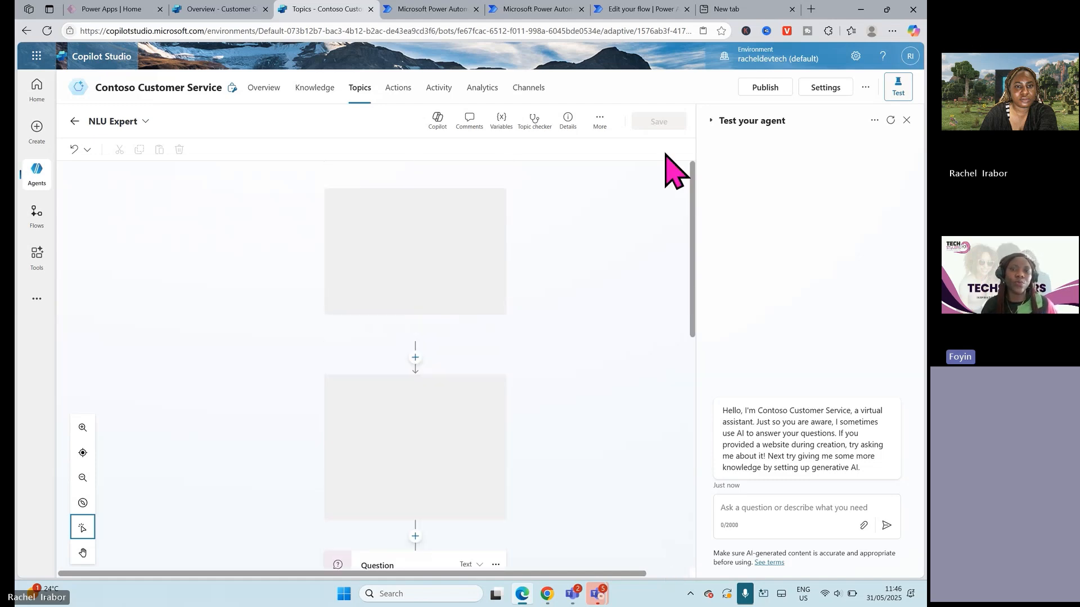
Step: Return to the list of agents, open Agent 4 and view its topics
click(37, 174)
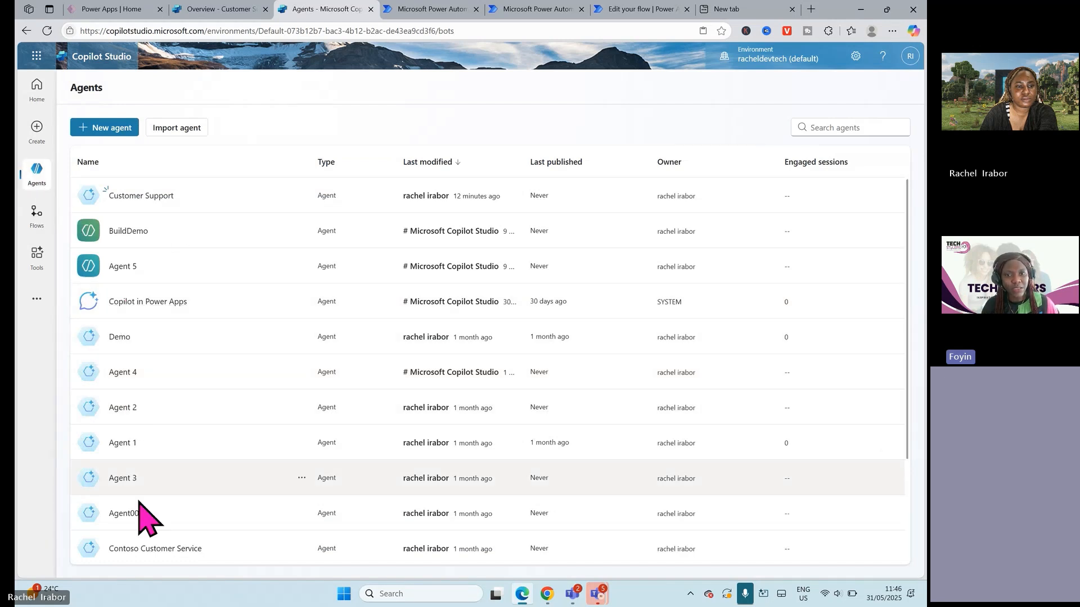
click(122, 379)
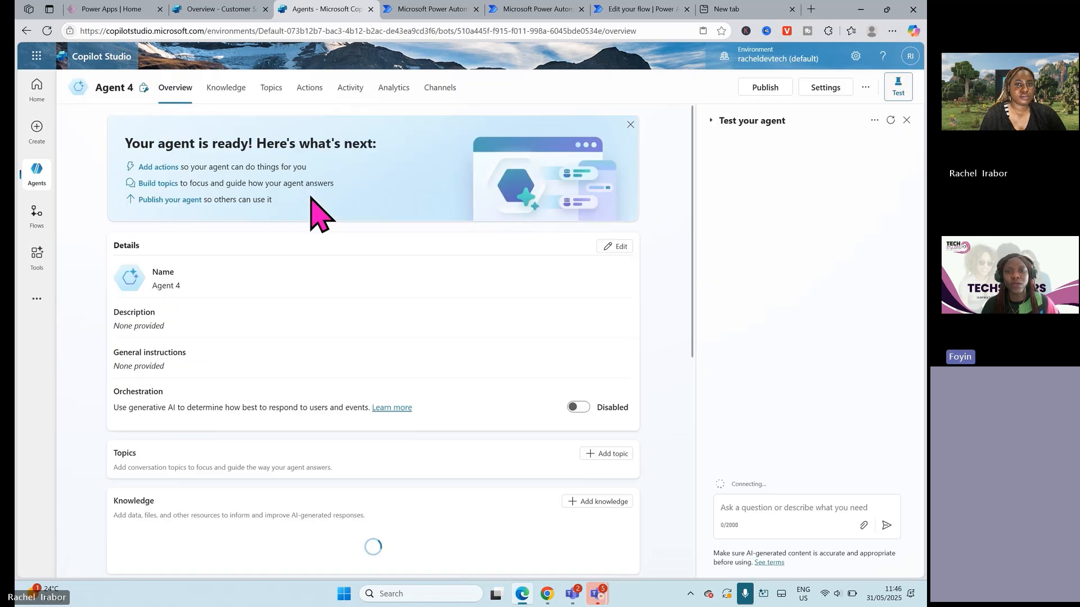
click(271, 89)
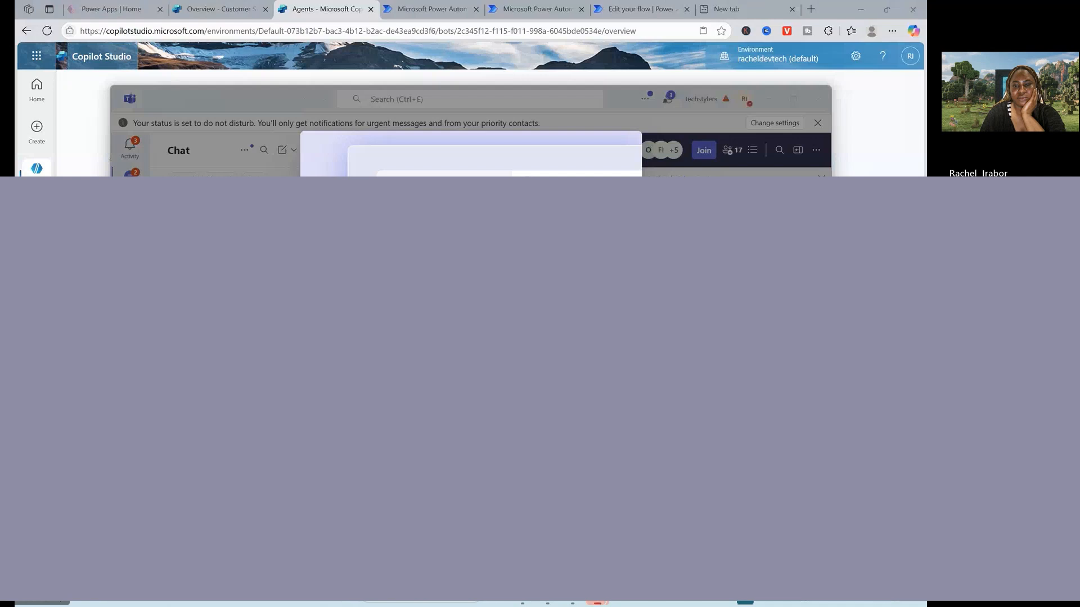
Step: Switch to the Microsoft Teams meeting and stop sharing the screen
click(597, 602)
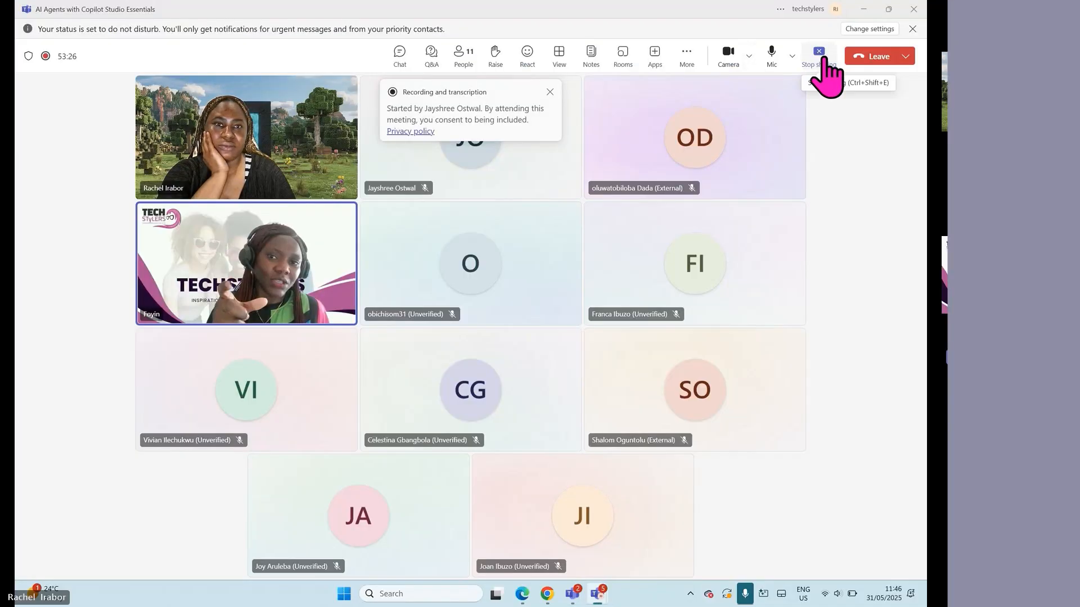
click(822, 57)
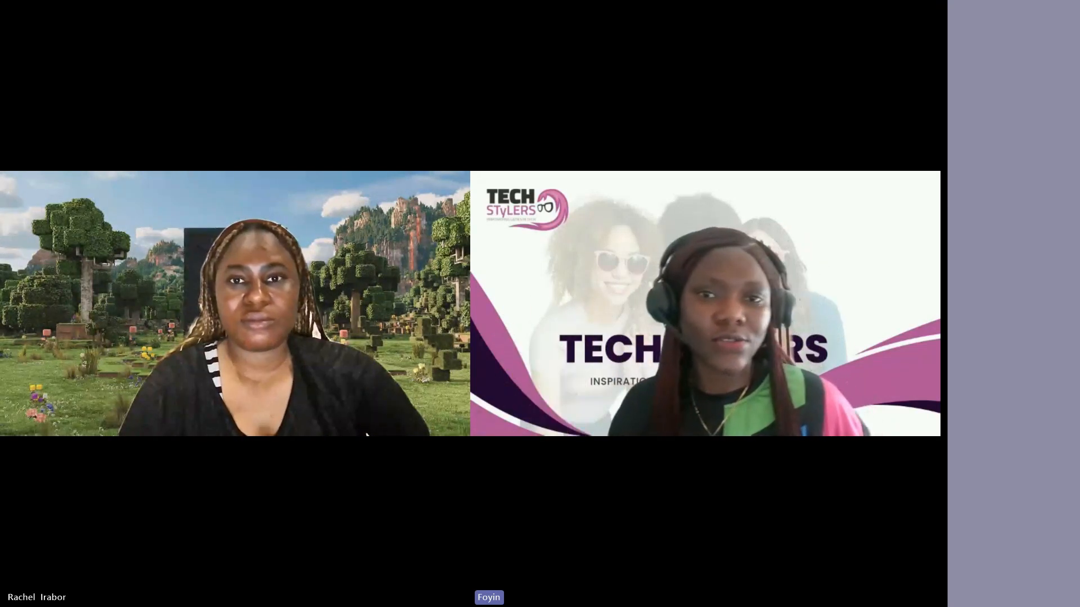
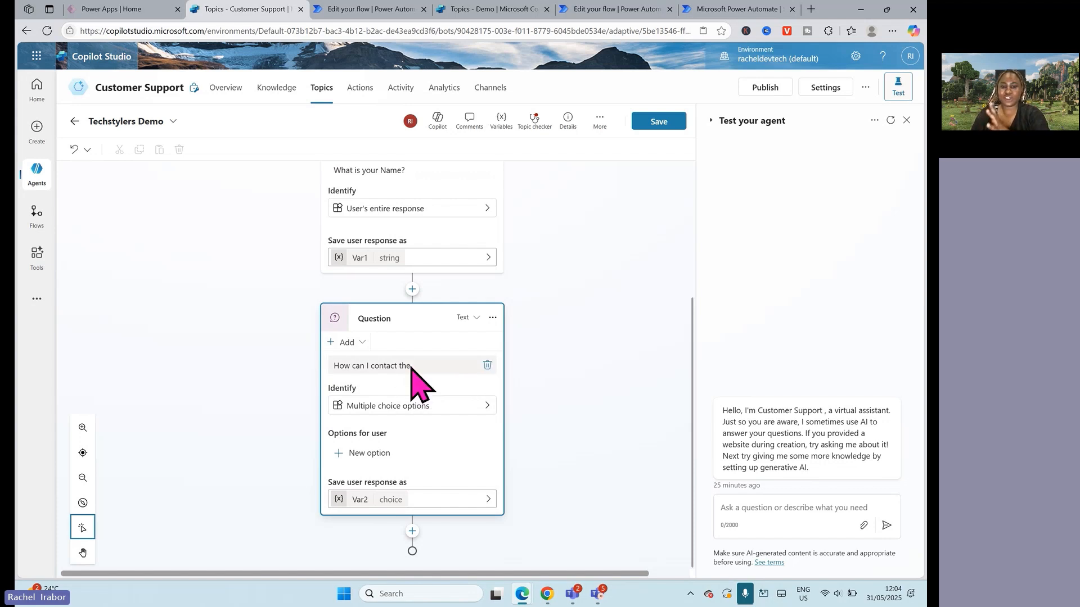
Step: Clear the "How can I contact the" message from the second Question node of the Techstylers Demo topic
click(412, 366)
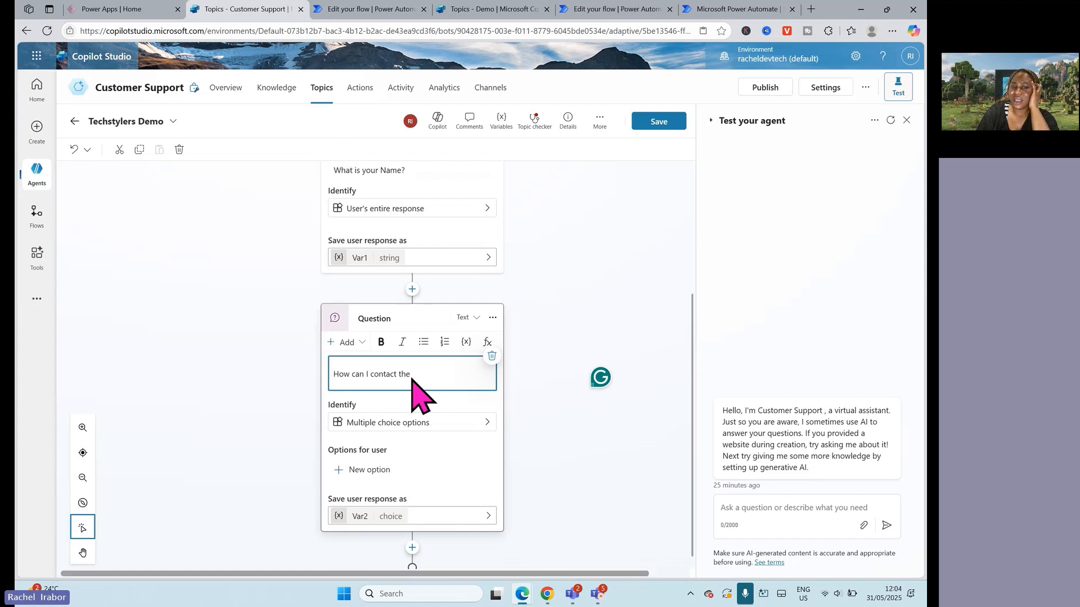
drag(374, 374, 453, 405)
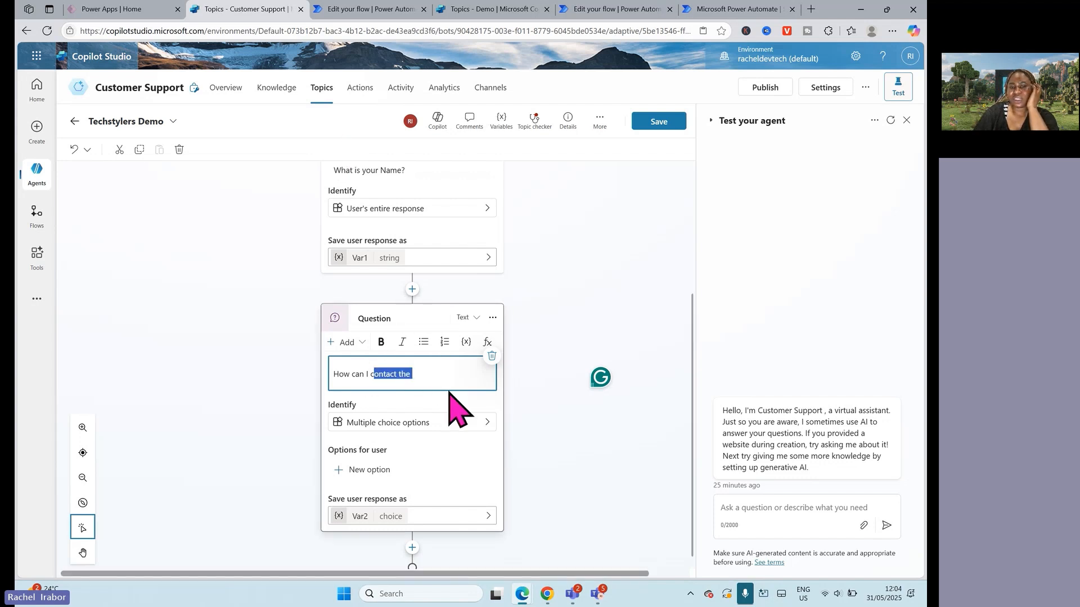
key(BackSpace)
key(BackSpace)
key(BackSpace)
key(BackSpace)
key(BackSpace)
key(BackSpace)
key(BackSpace)
key(BackSpace)
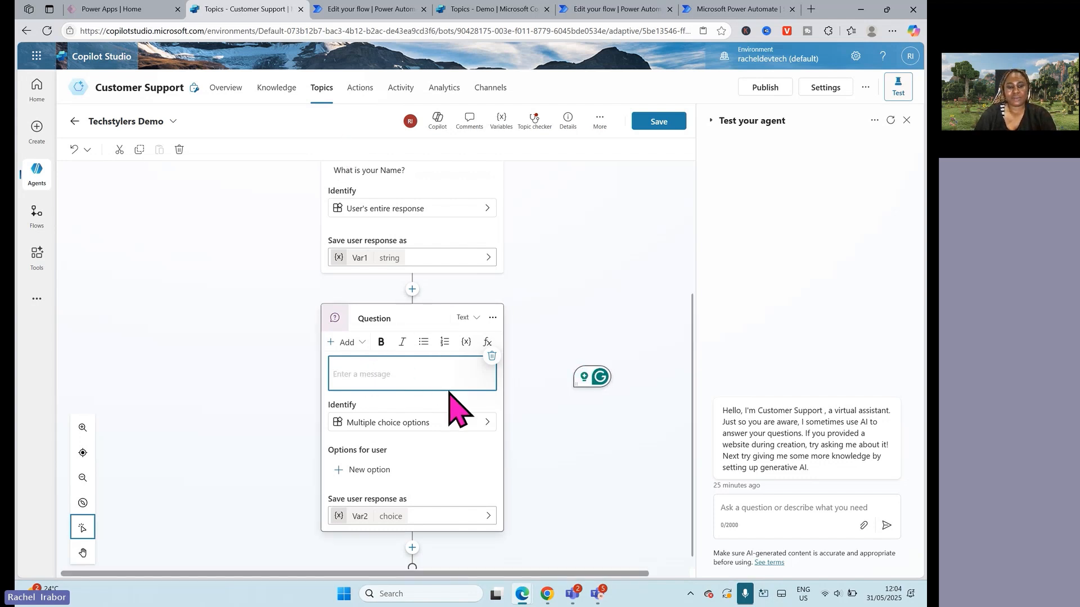
text(what is your b)
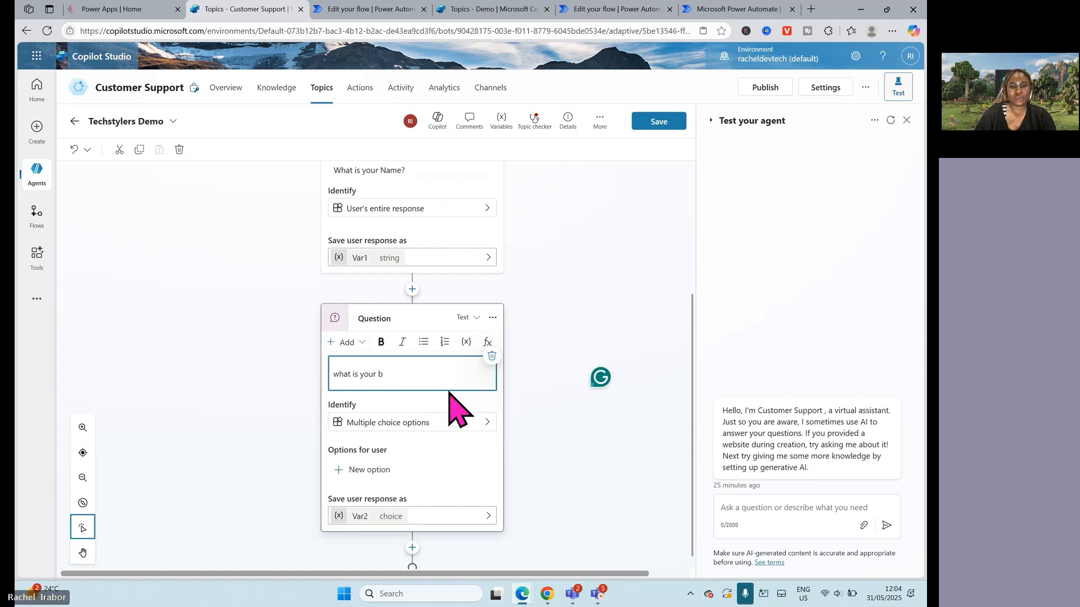
key(BackSpace)
key(BackSpace)
key(BackSpace)
key(BackSpace)
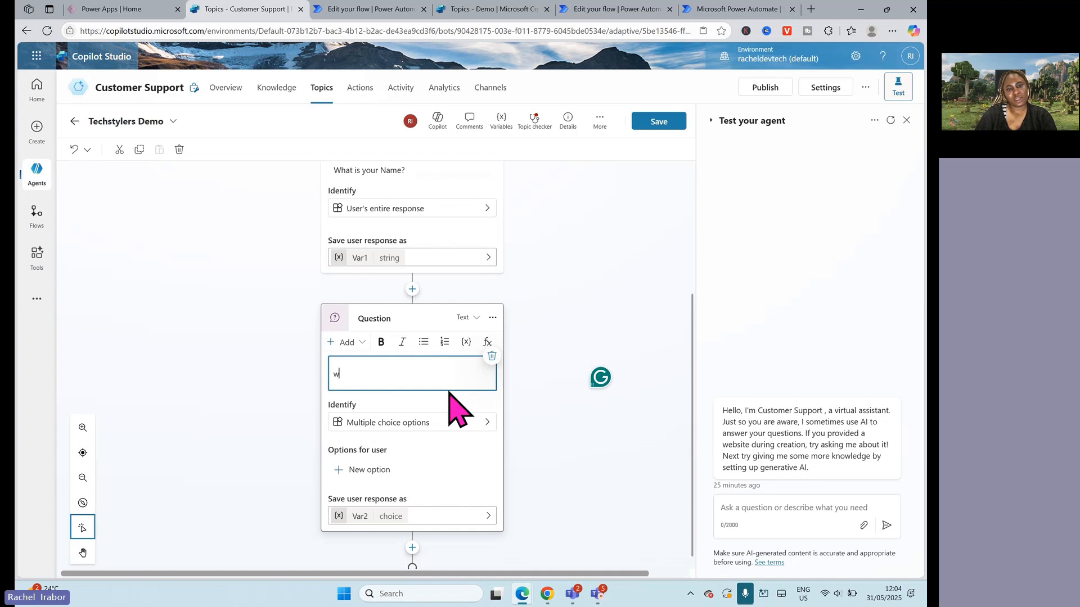
key(BackSpace)
text(bu)
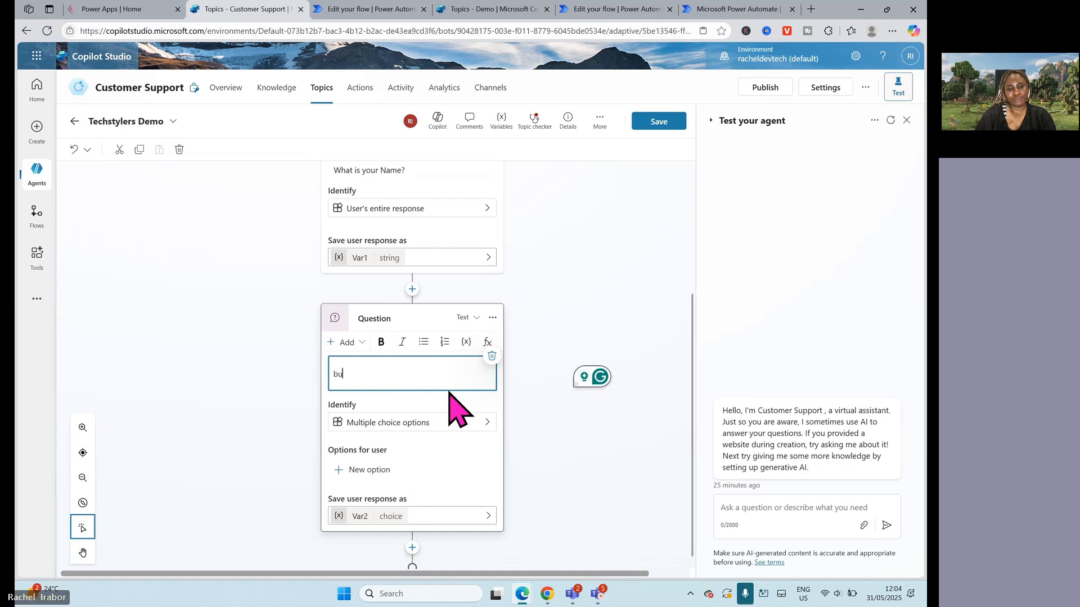
text(at is)
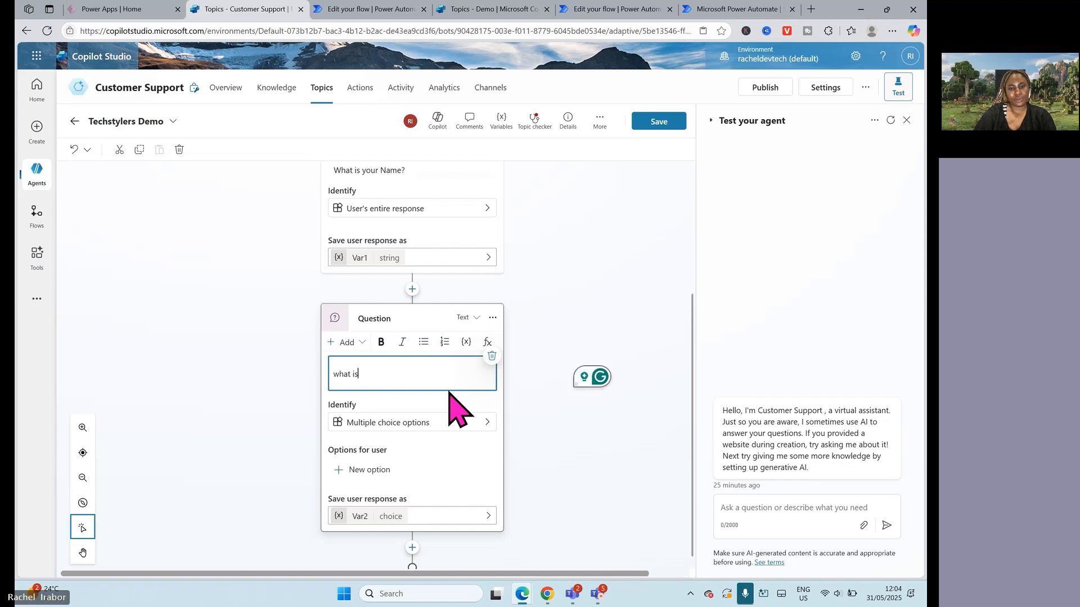
text( your b)
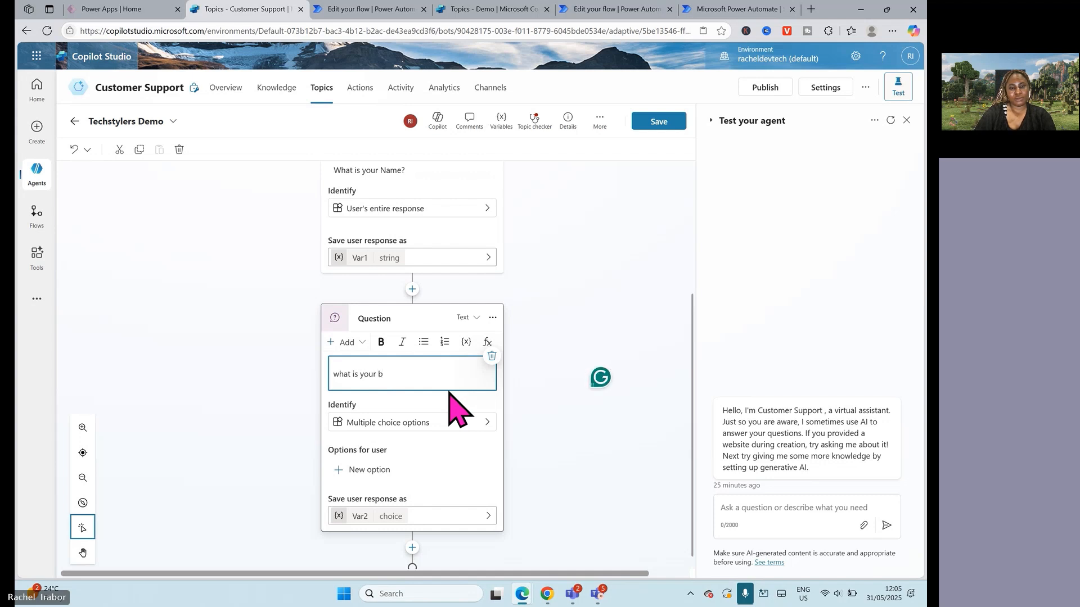
key(BackSpace)
key(BackSpace)
key(BackSpace)
key(BackSpace)
key(BackSpace)
key(BackSpace)
key(BackSpace)
key(BackSpace)
key(BackSpace)
key(BackSpace)
key(BackSpace)
key(BackSpace)
key(BackSpace)
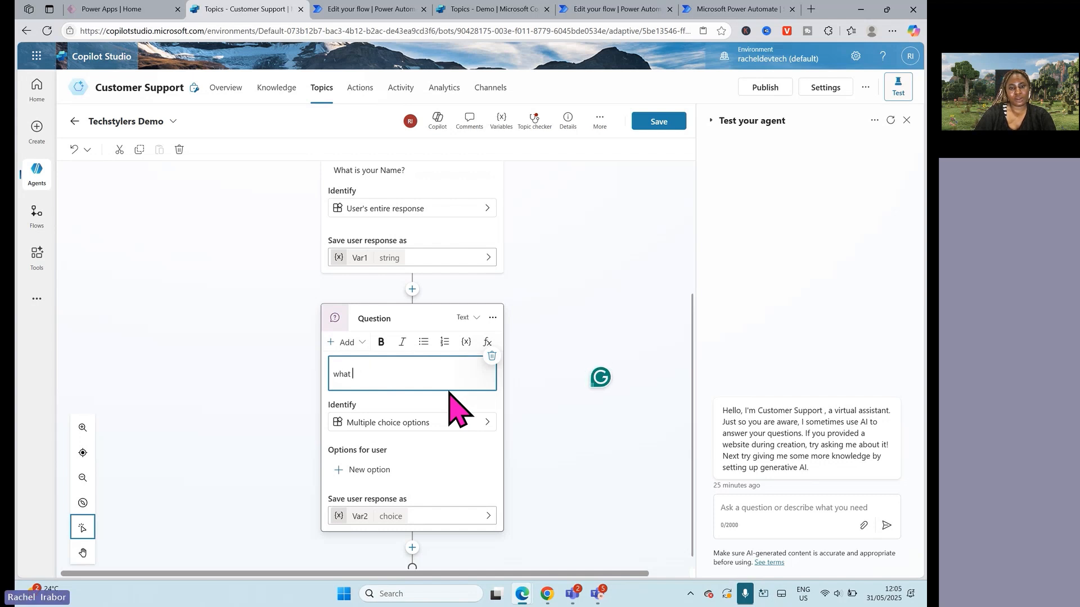
key(BackSpace)
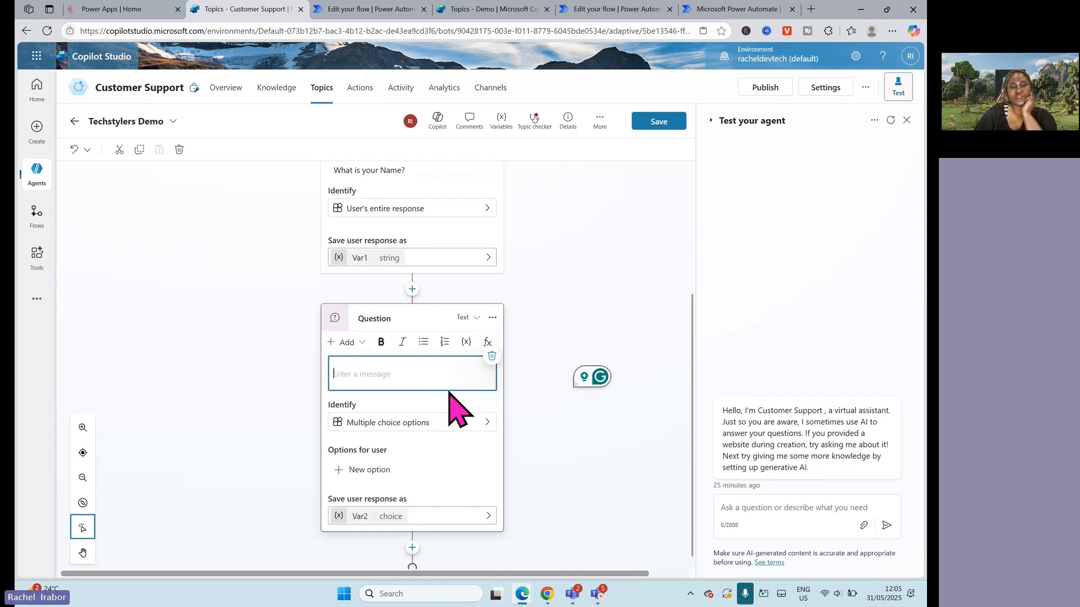
Step: View the question's Identify choices, and switch to the Demo agent's Option Set topic to look through its nodes
click(438, 422)
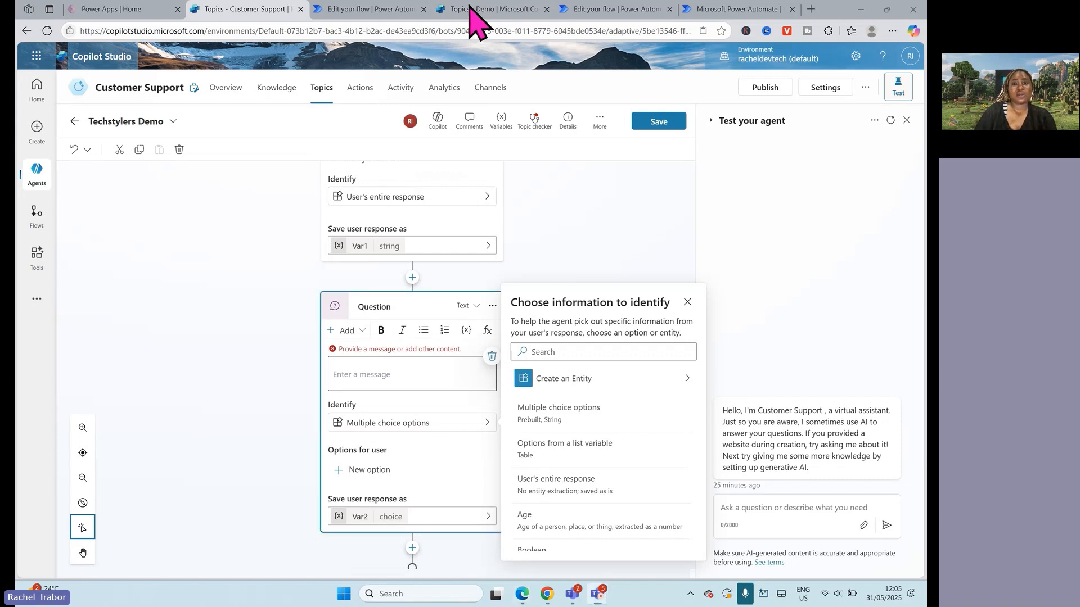
click(396, 9)
click(509, 9)
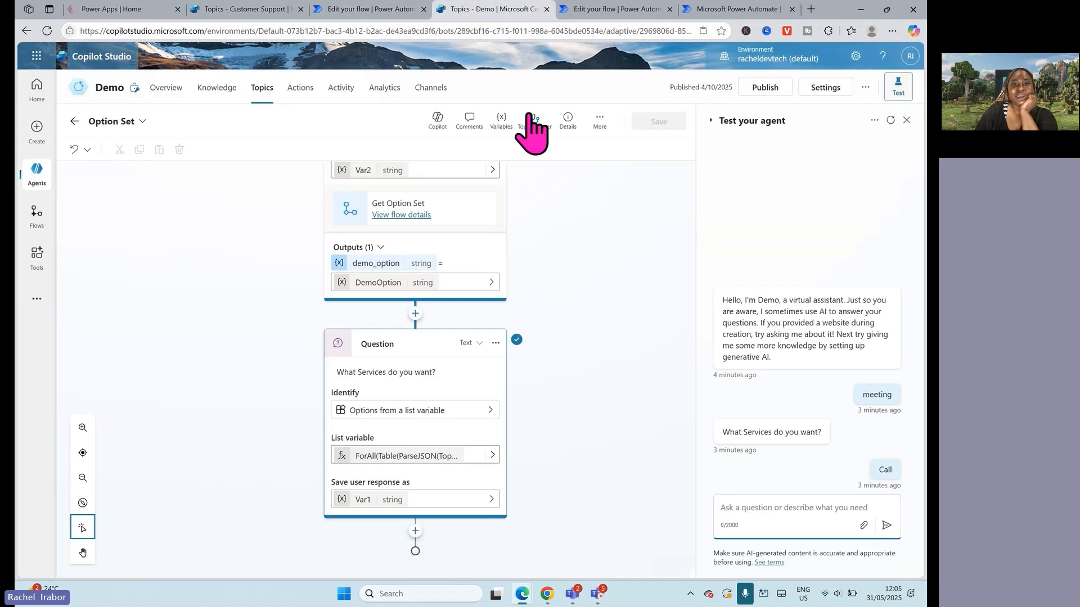
drag(691, 398, 670, 145)
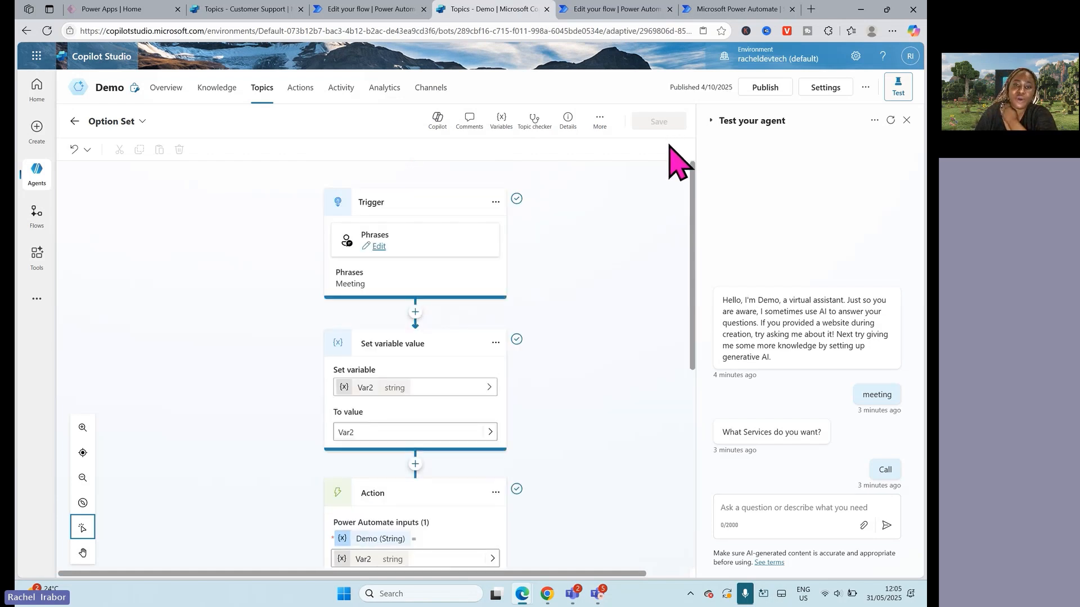
drag(690, 180, 687, 314)
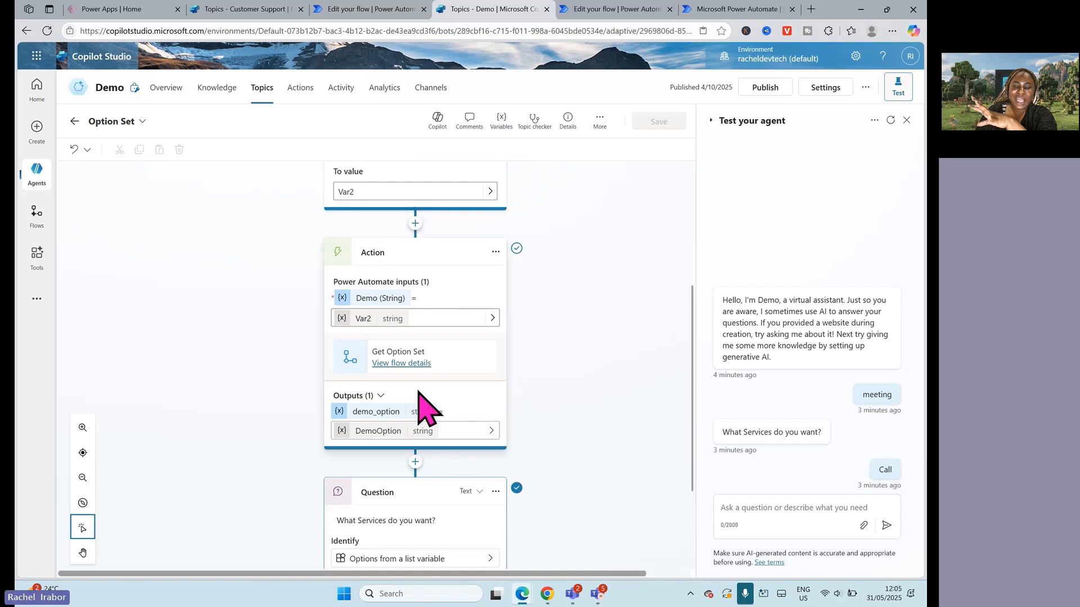
Step: View the basic actions that can be added between the Set variable value and Action nodes, without adding one
click(415, 223)
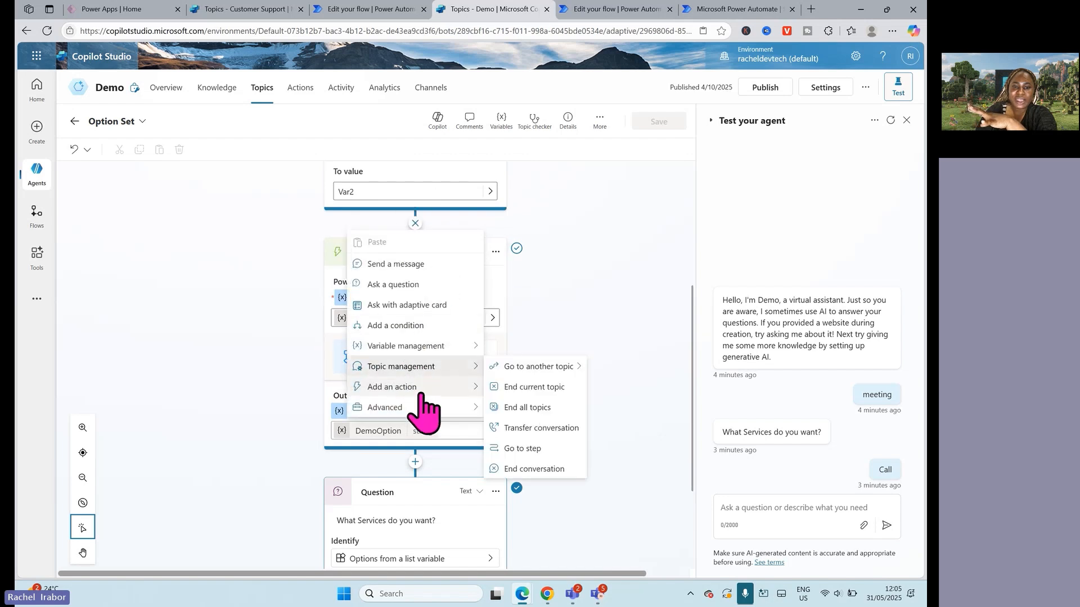
mouse_move(475, 387)
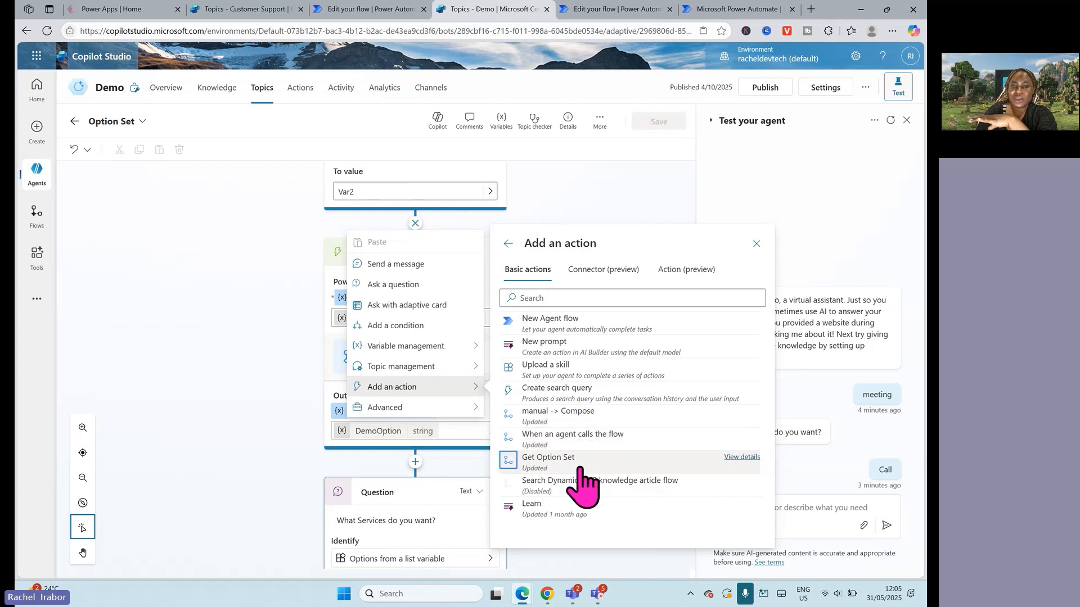
click(593, 191)
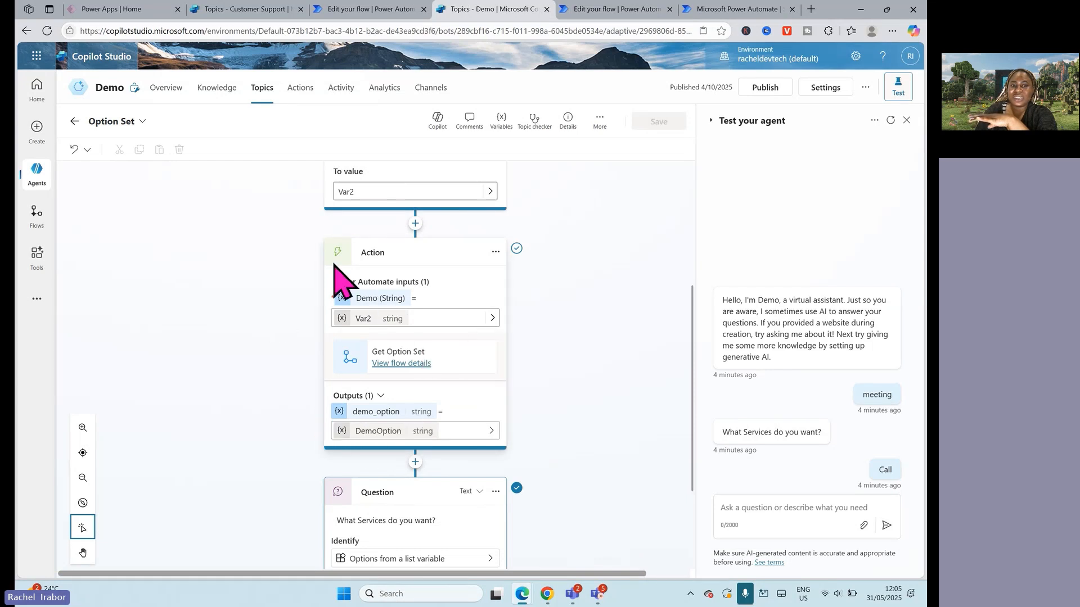
Step: Inspect the Var2 input of the Action node and the properties of Var2 in the Set variable value node
click(493, 319)
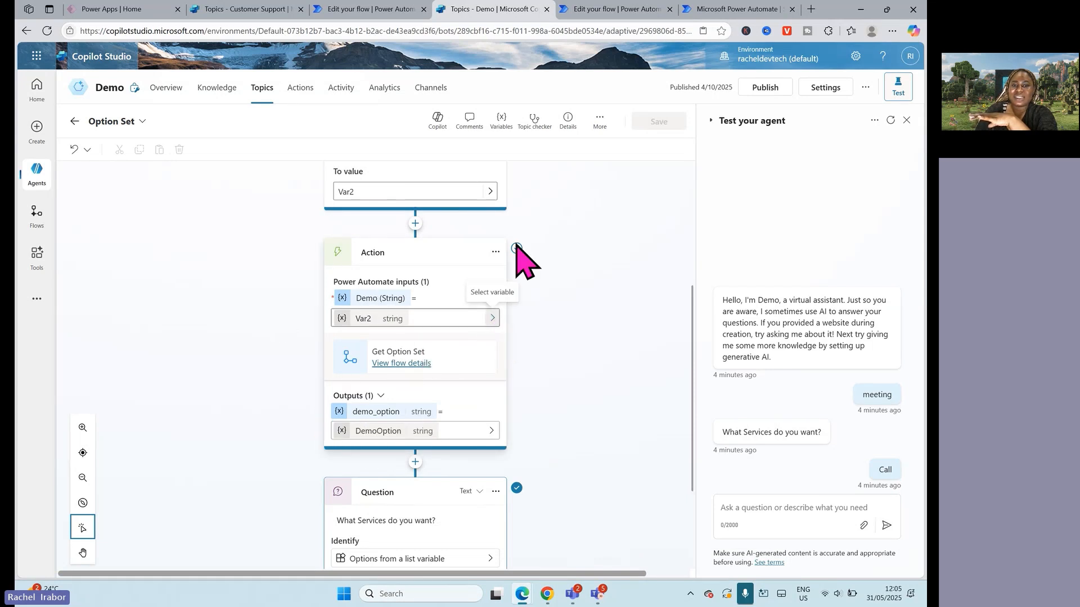
click(696, 272)
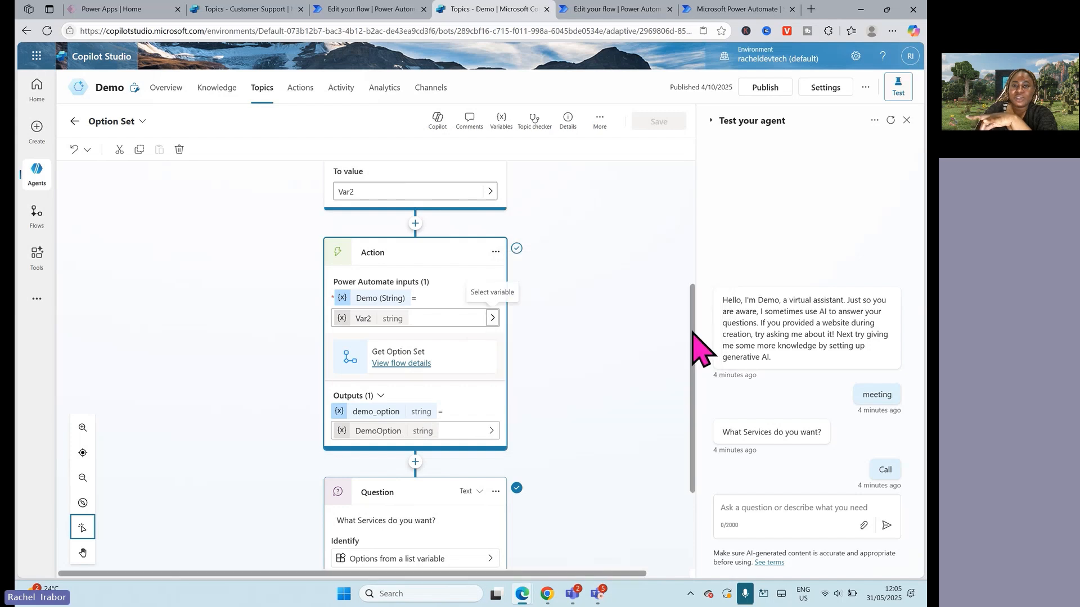
scroll(699, 315, up, 5)
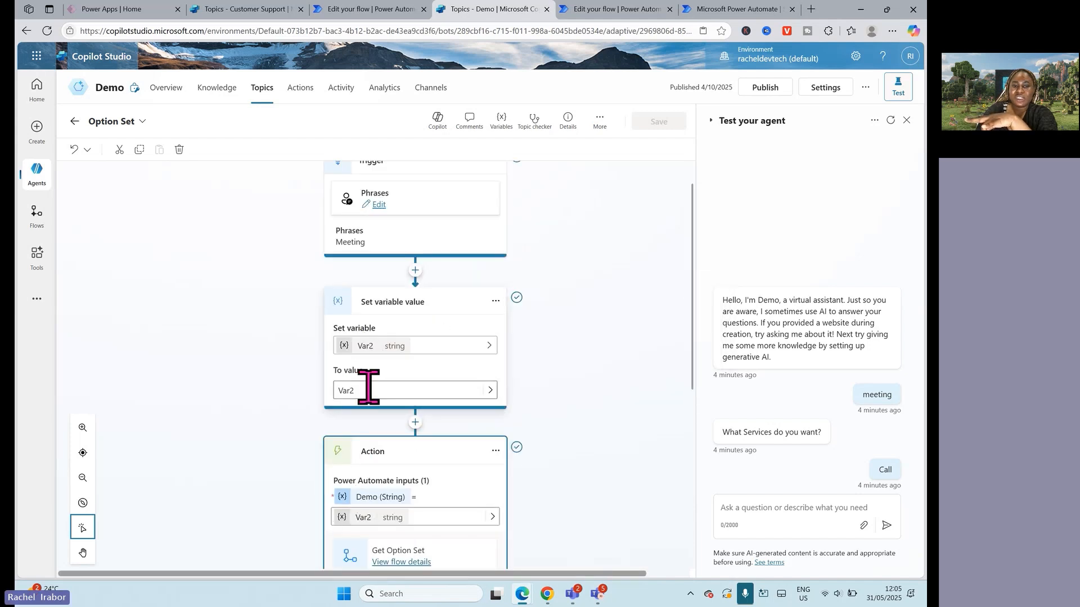
click(449, 346)
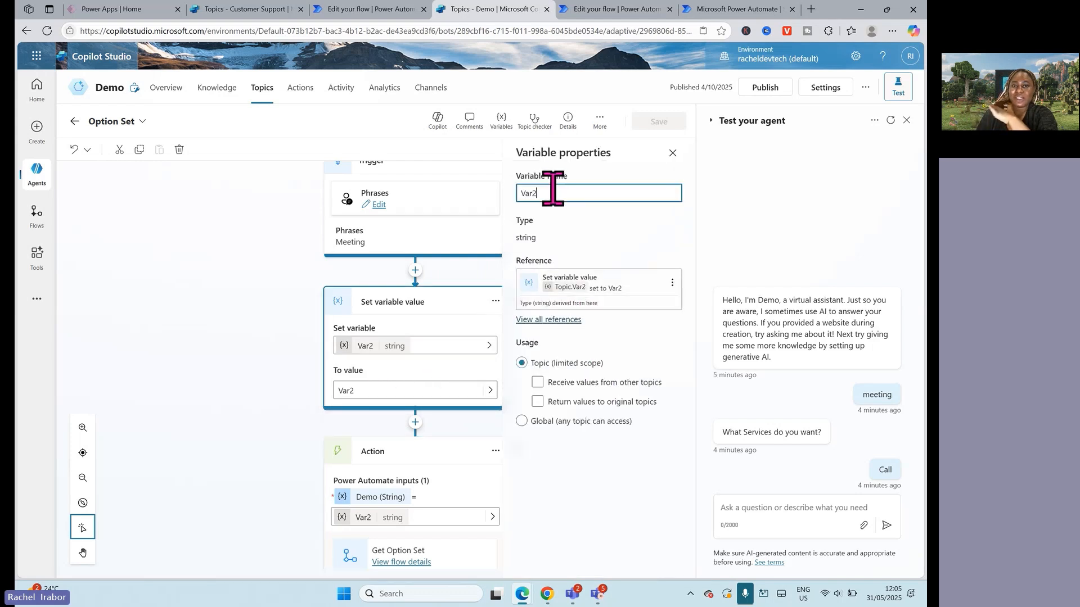
click(672, 157)
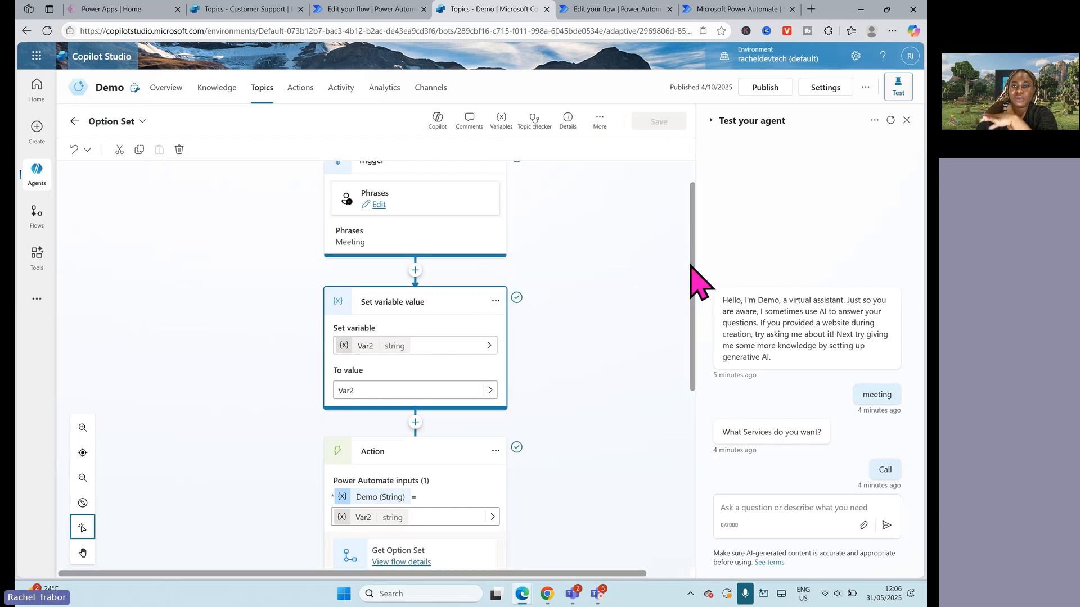
Step: Compare the Action node's output with the value returned by the Get Option Set flow in Power Automate, and return to the Option Set topic
scroll(695, 270, down, 1)
drag(692, 296, 690, 409)
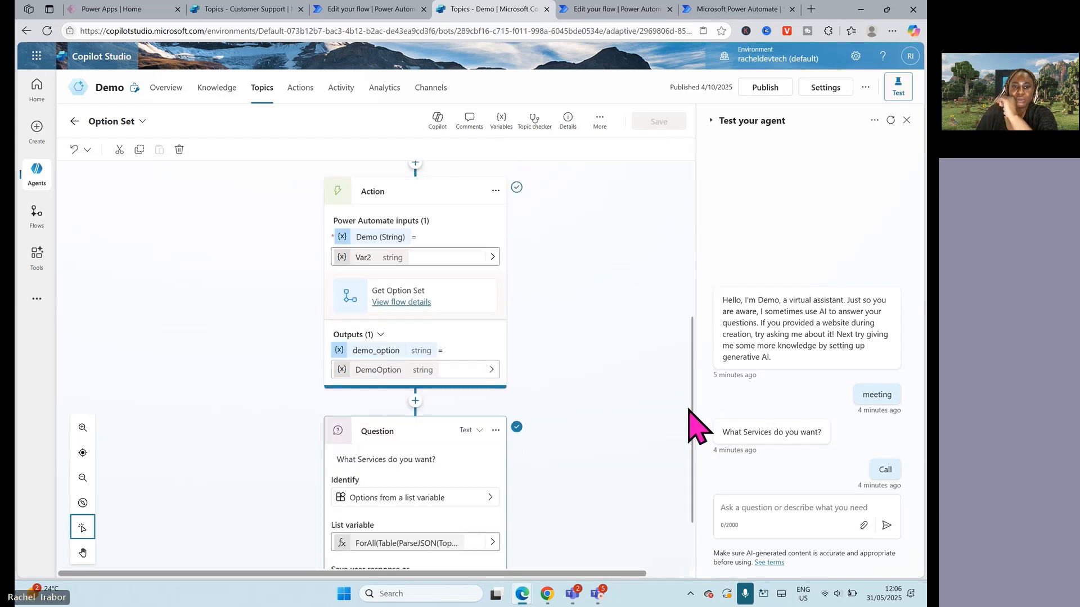
click(591, 9)
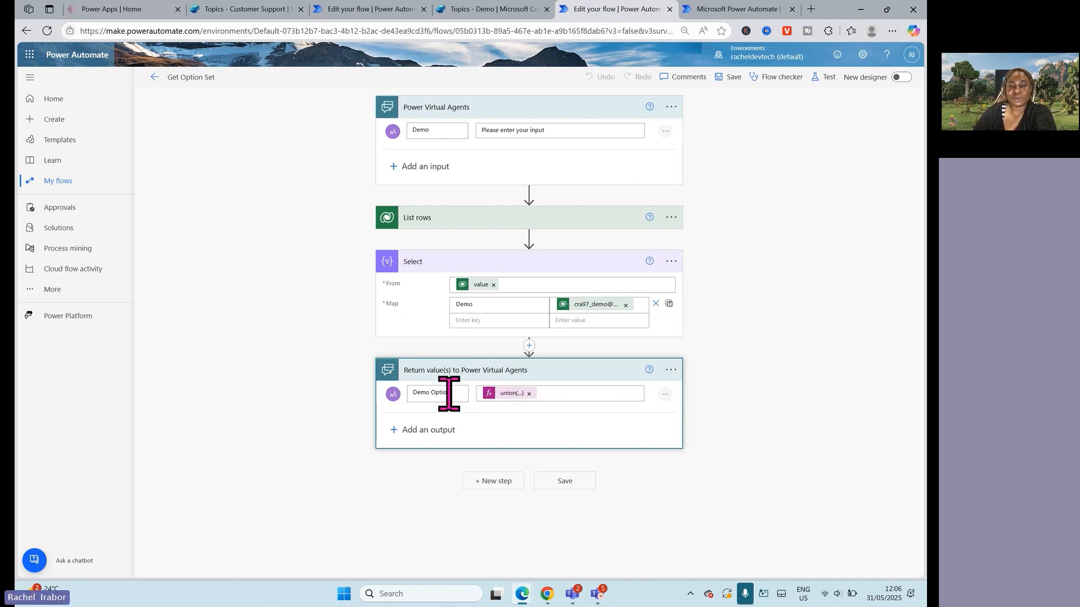
click(487, 9)
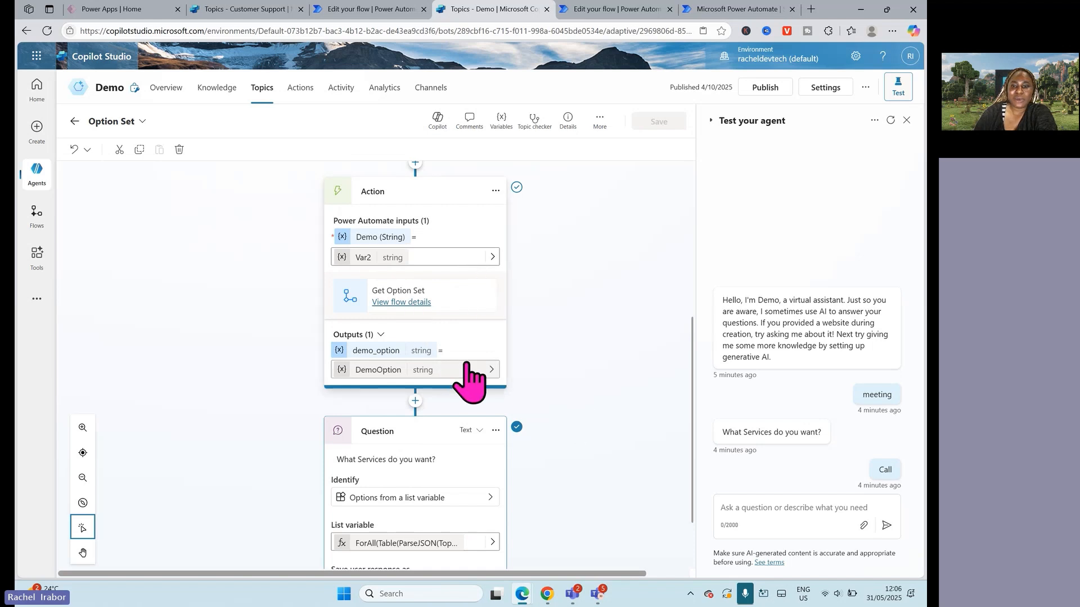
Step: Examine how the Set variable value, Action and Question nodes pass variables to each other in the Option Set topic
drag(692, 439, 696, 382)
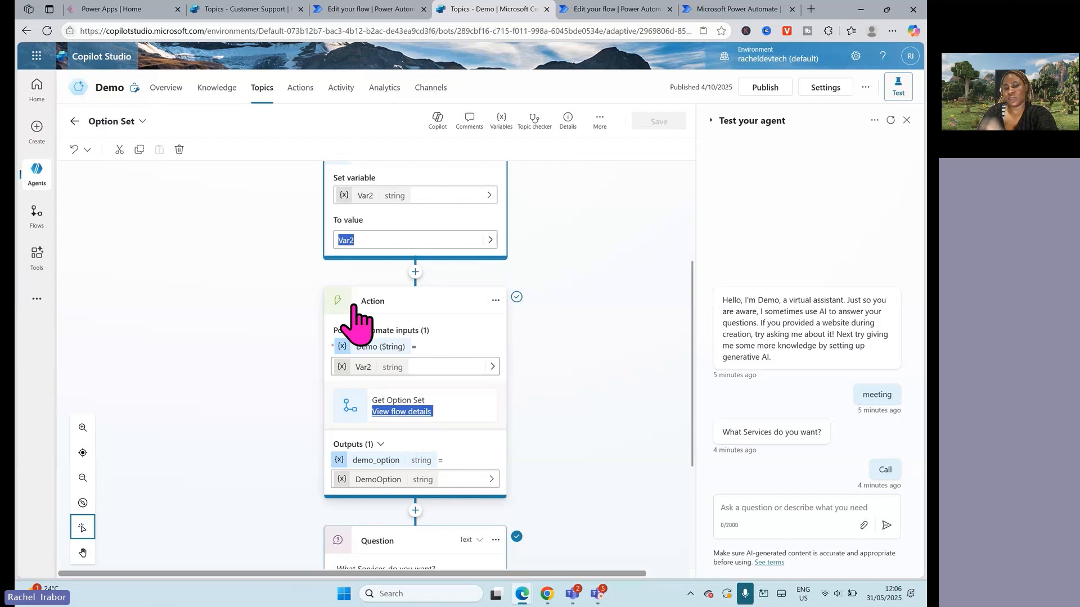
scroll(698, 467, down, 2)
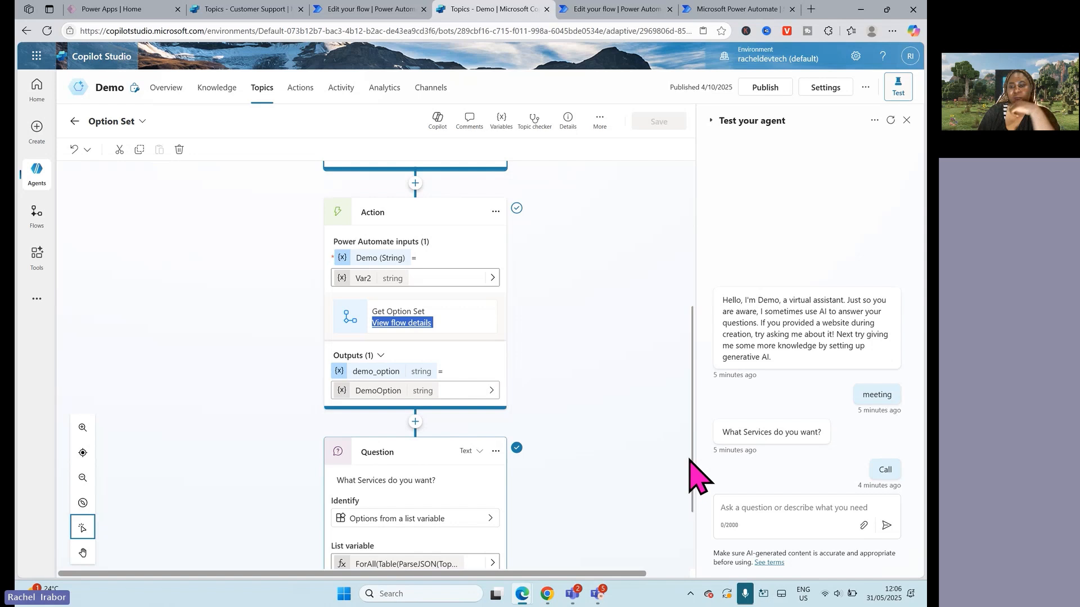
drag(697, 494, 699, 548)
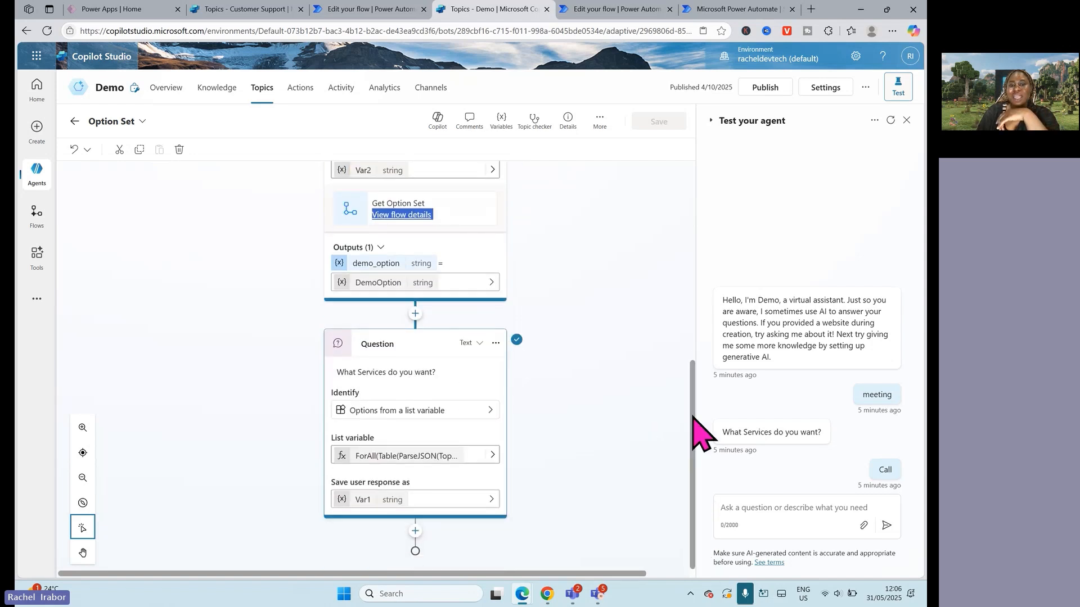
drag(693, 416, 690, 375)
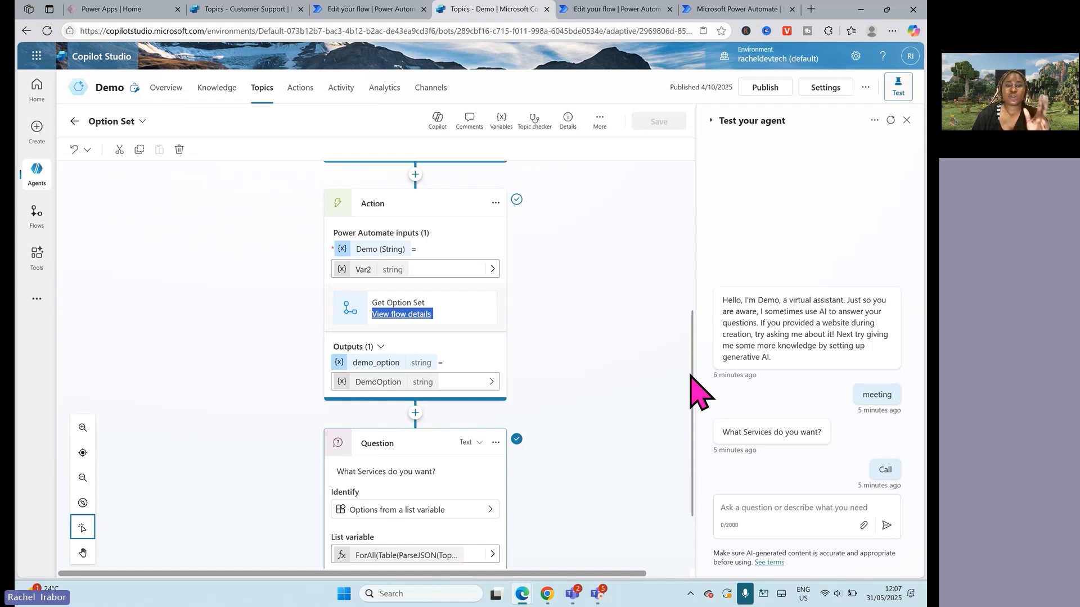
scroll(552, 342, down, 2)
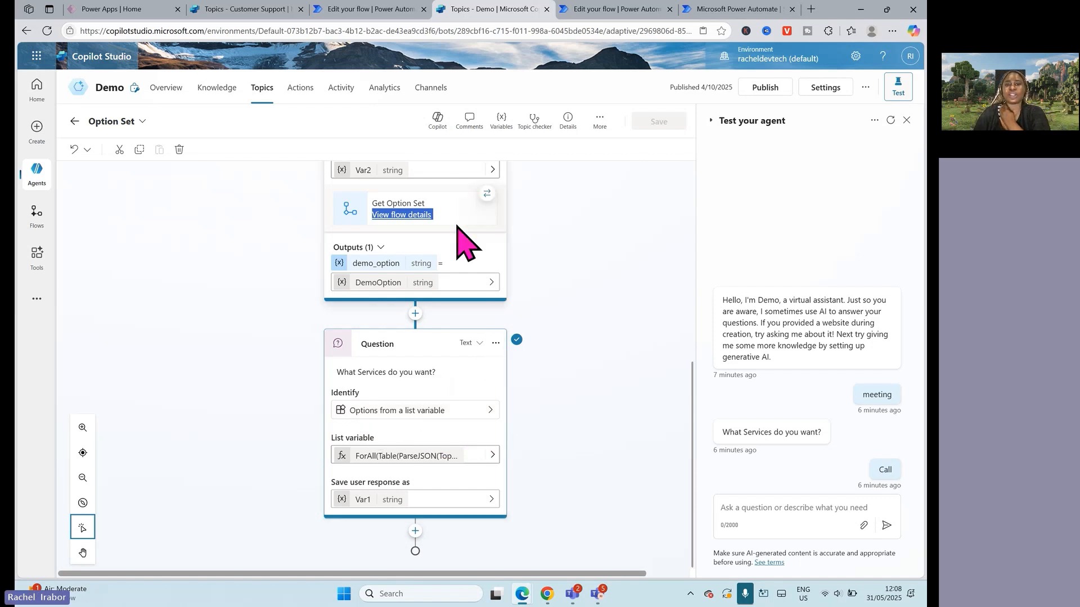
scroll(568, 461, up, 2)
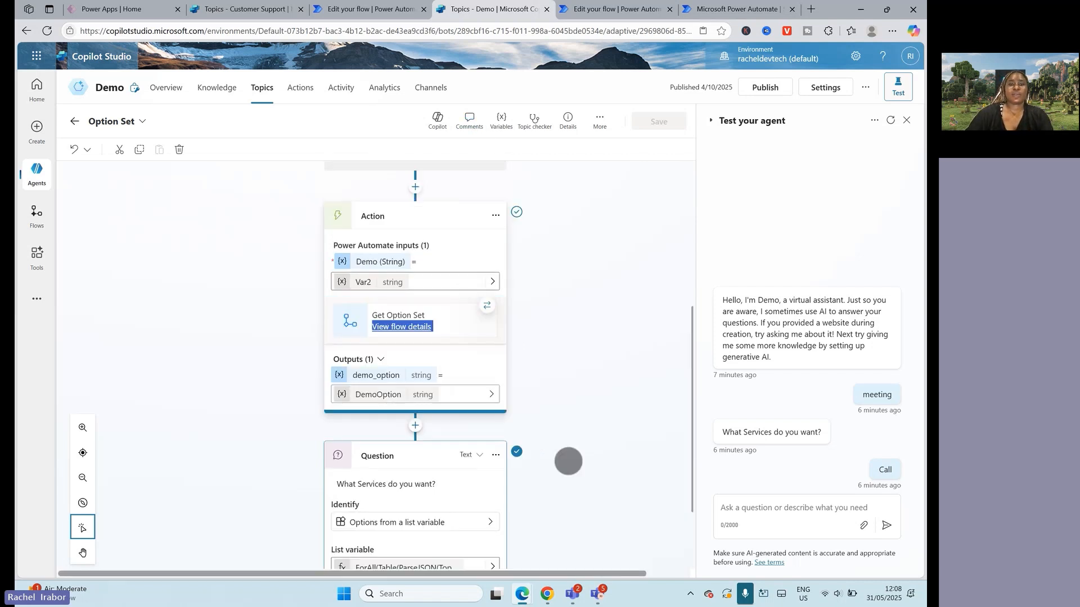
scroll(568, 461, up, 2)
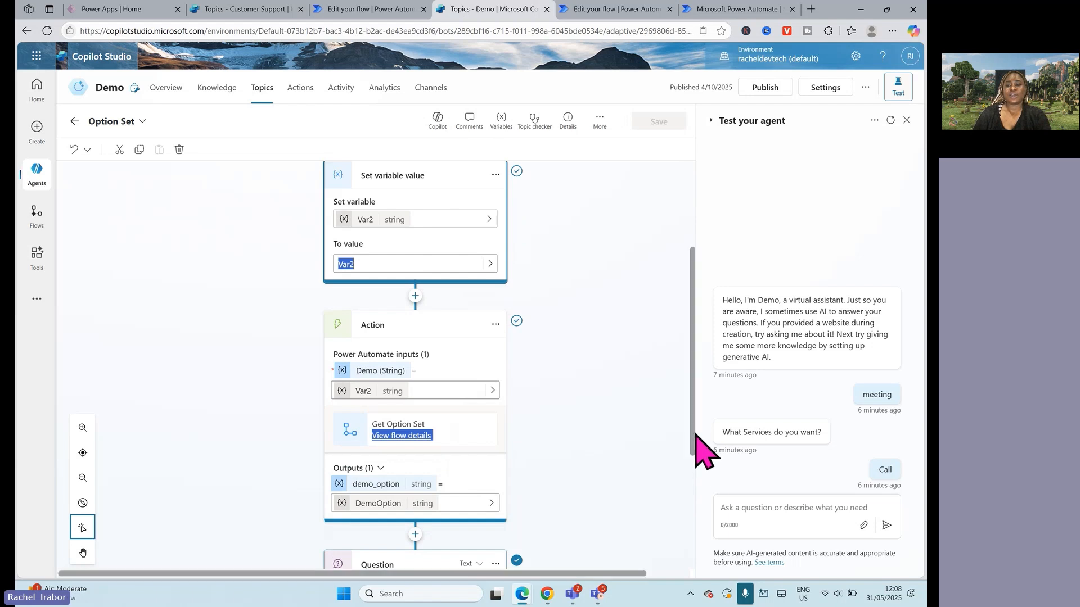
drag(696, 434, 632, 563)
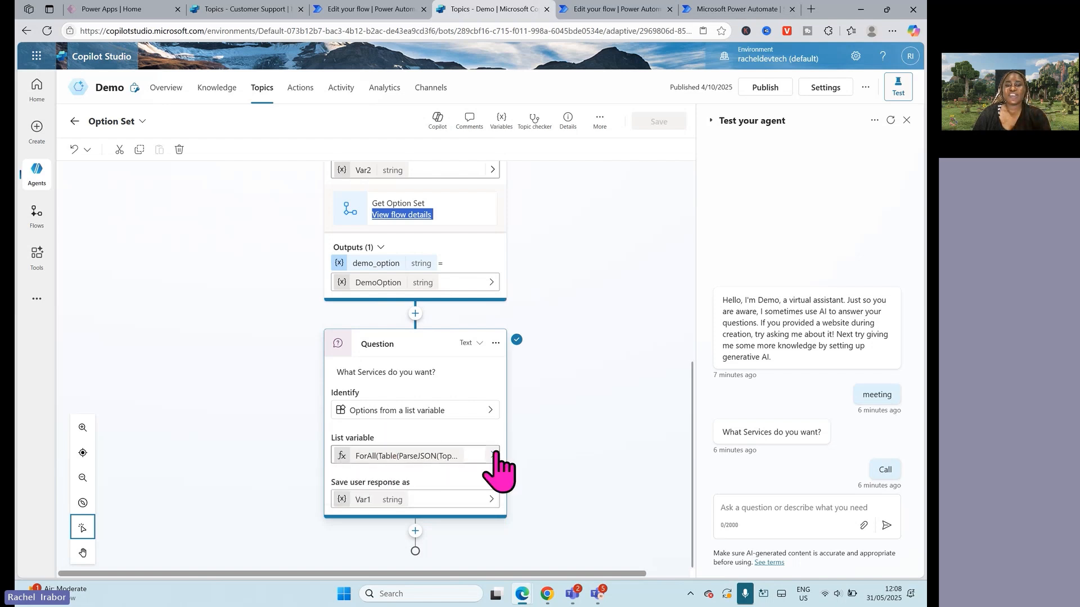
Step: Inspect the list variable and message of the "What Services do you want?" question, and open its Identify choices
click(495, 456)
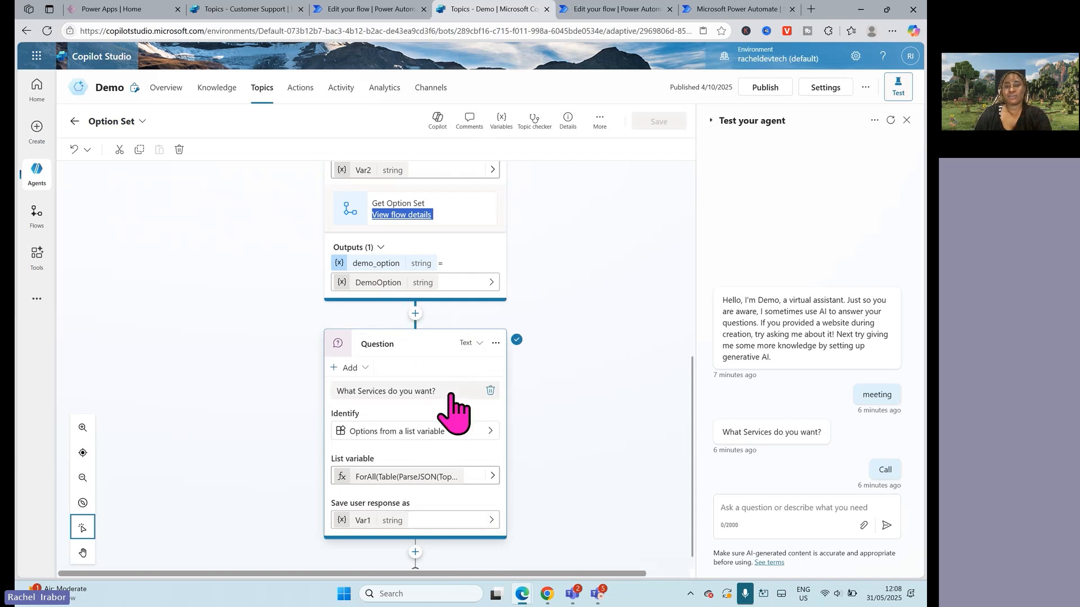
click(400, 394)
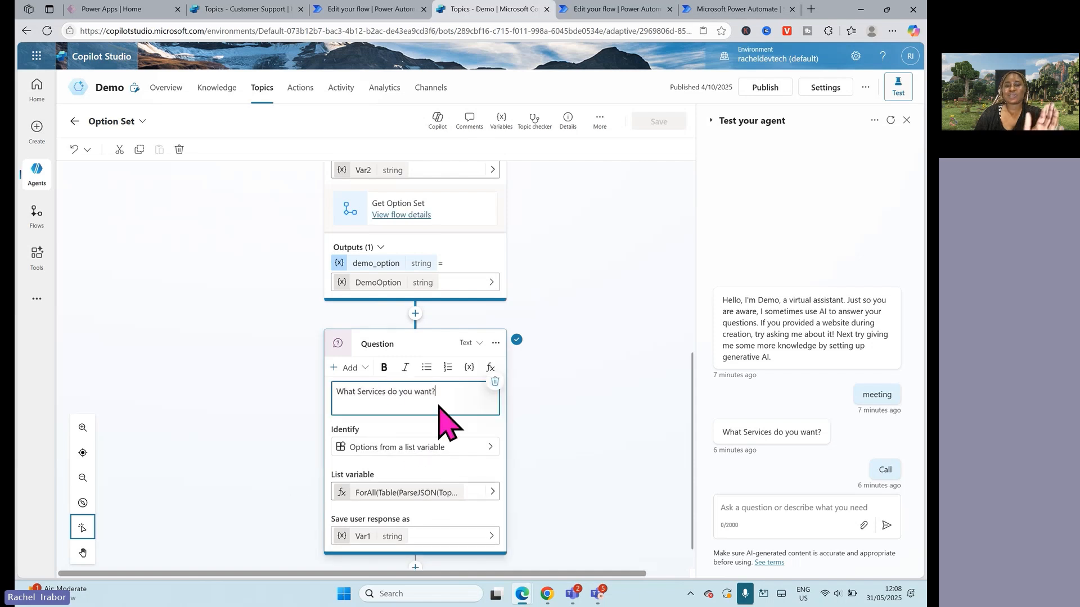
click(414, 445)
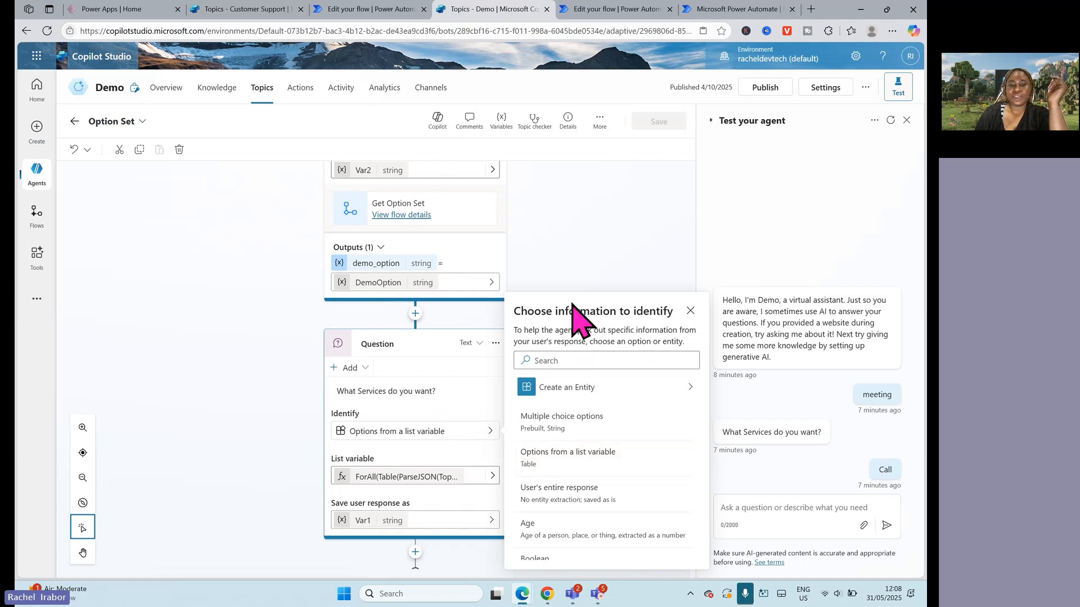
Step: Compare the list variable formula of the "What Services do you want?" question with the Demo input of the Get Option Set flow
click(561, 258)
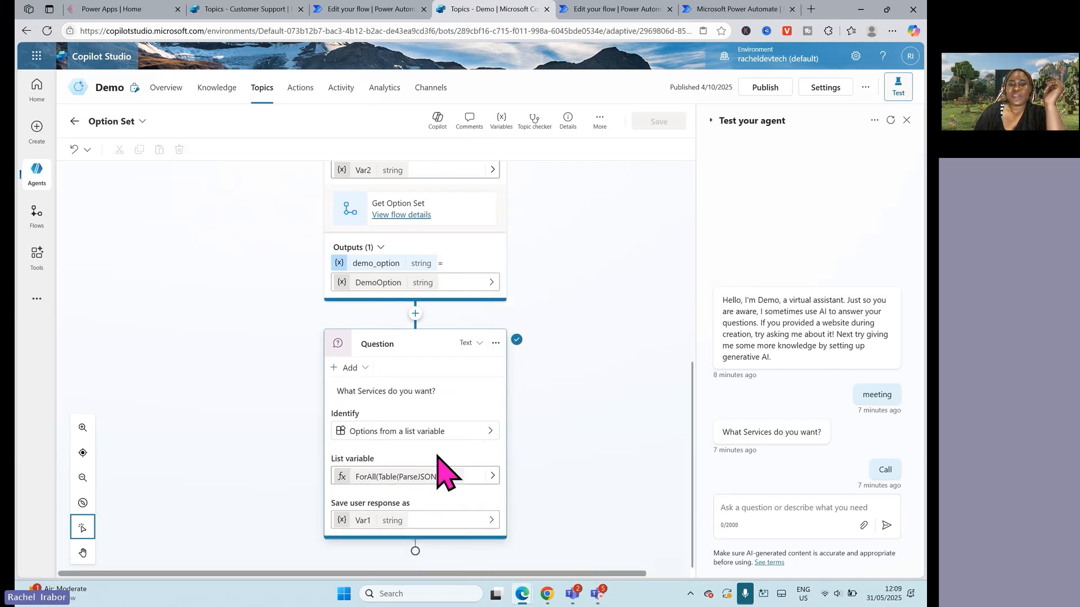
click(491, 475)
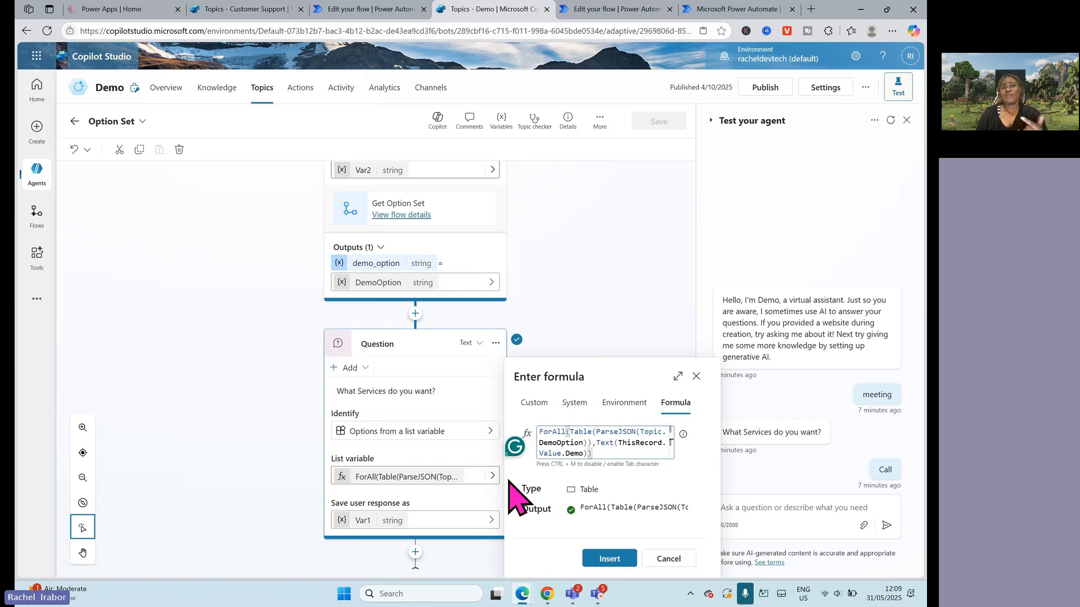
click(605, 9)
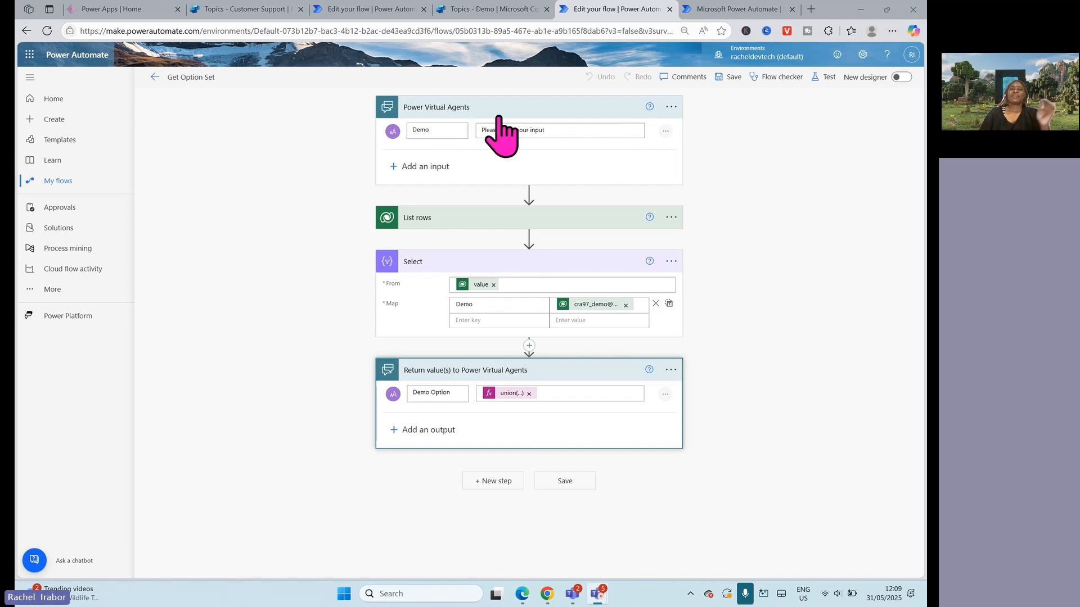
click(427, 130)
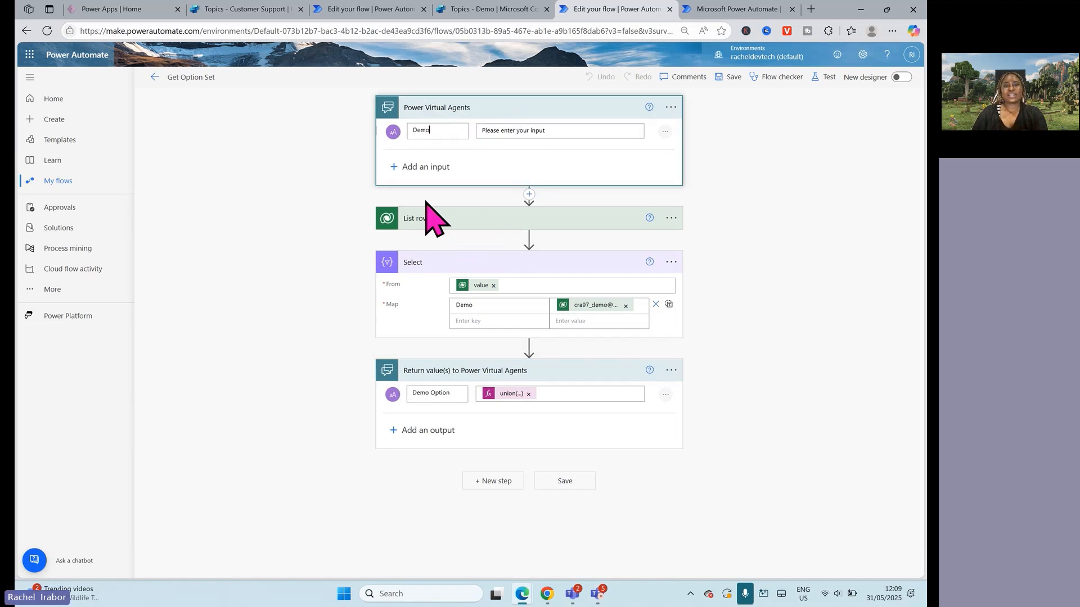
click(475, 8)
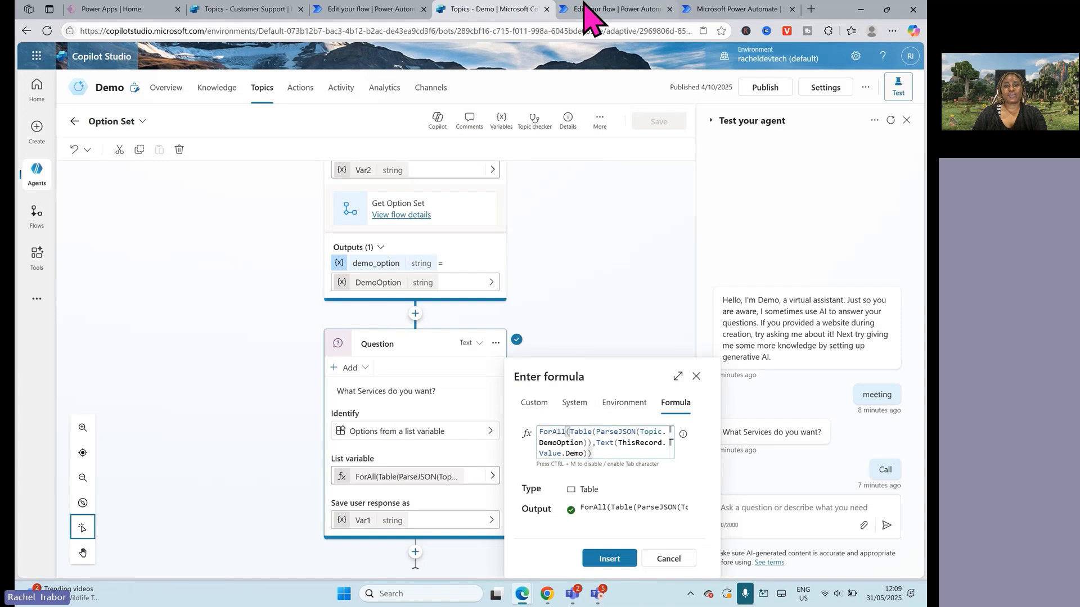
scroll(580, 386, up, 2)
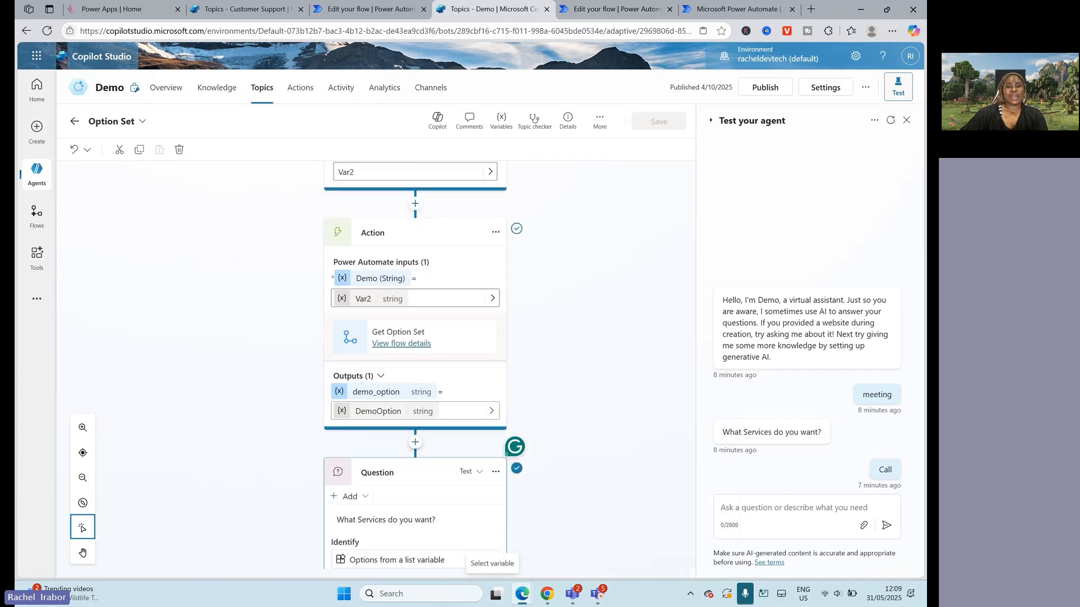
scroll(636, 227, down, 3)
scroll(610, 460, up, 3)
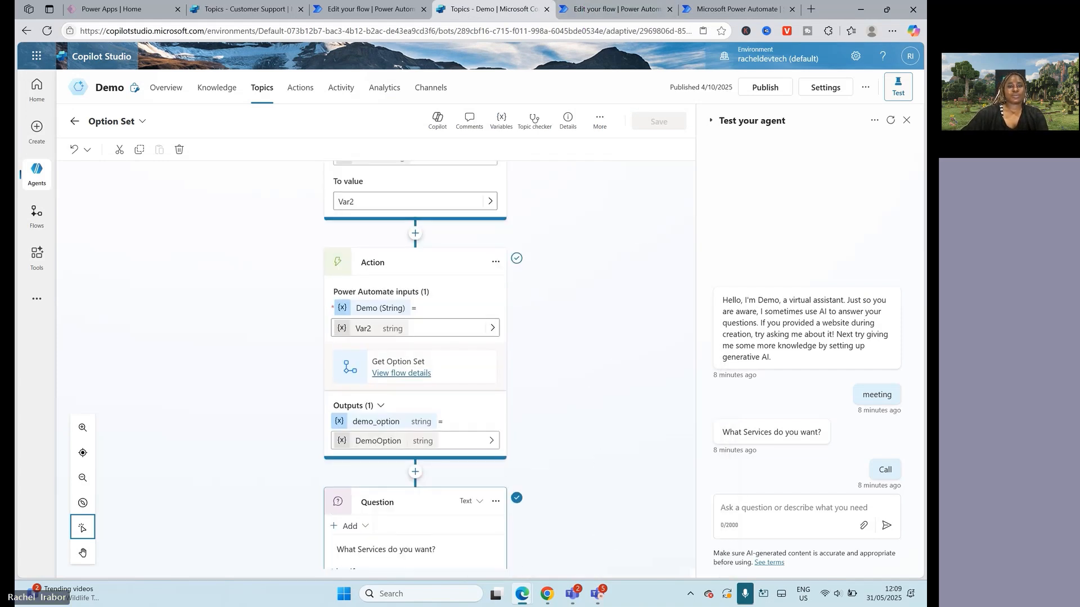
Step: Switch to the Get Option Set flow in Power Automate and inspect the List rows settings and its available table names
click(618, 9)
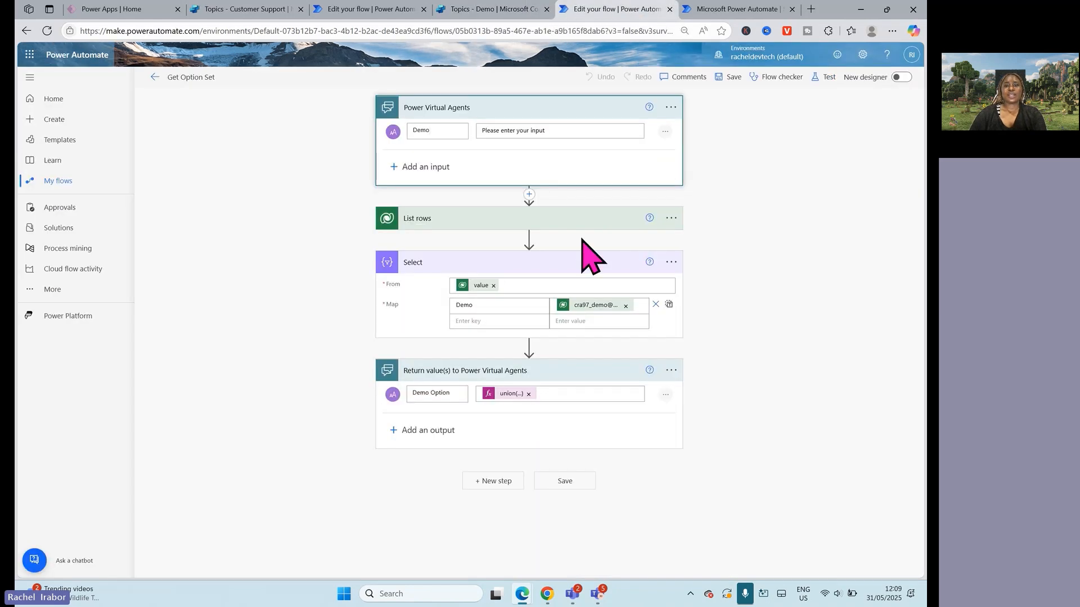
click(461, 225)
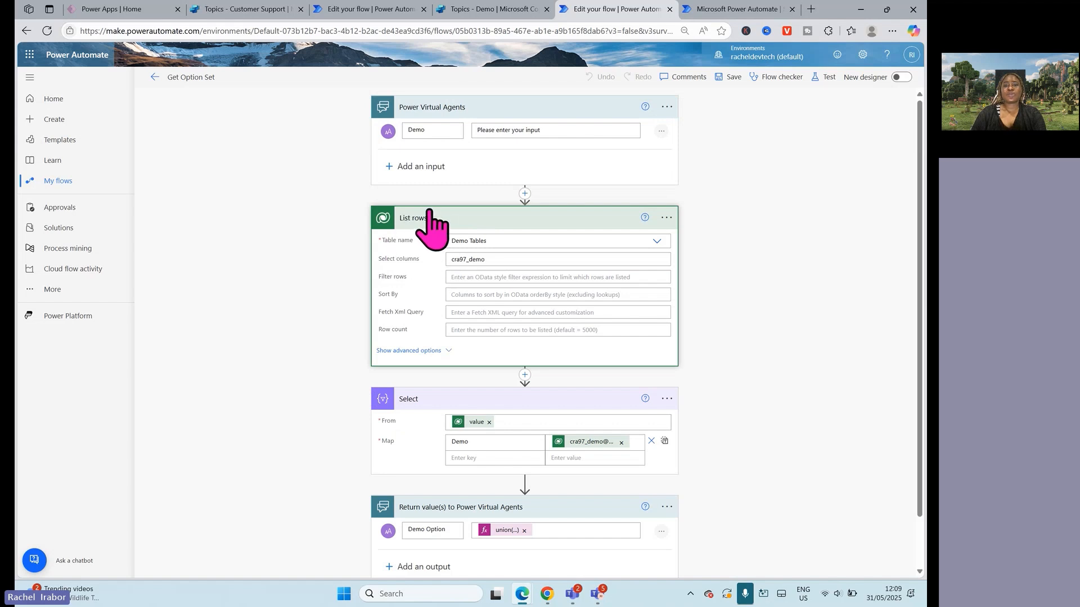
click(656, 242)
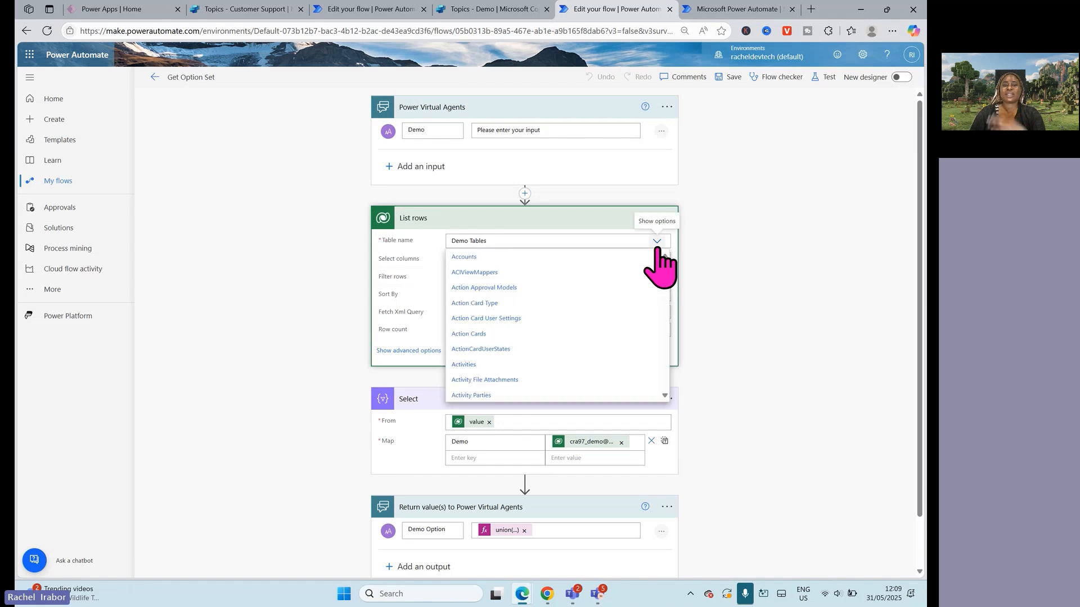
click(779, 276)
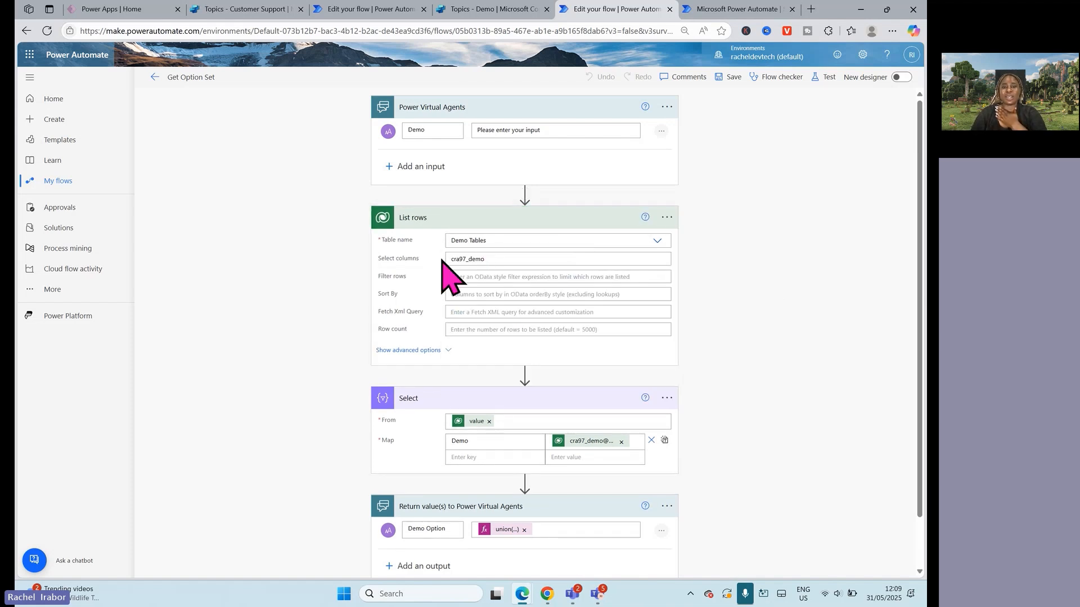
Step: Clear and re-enter cra97_demo as the selected column of List rows, and view the action's advanced options before collapsing it
double_click(467, 260)
key(ctrl+c)
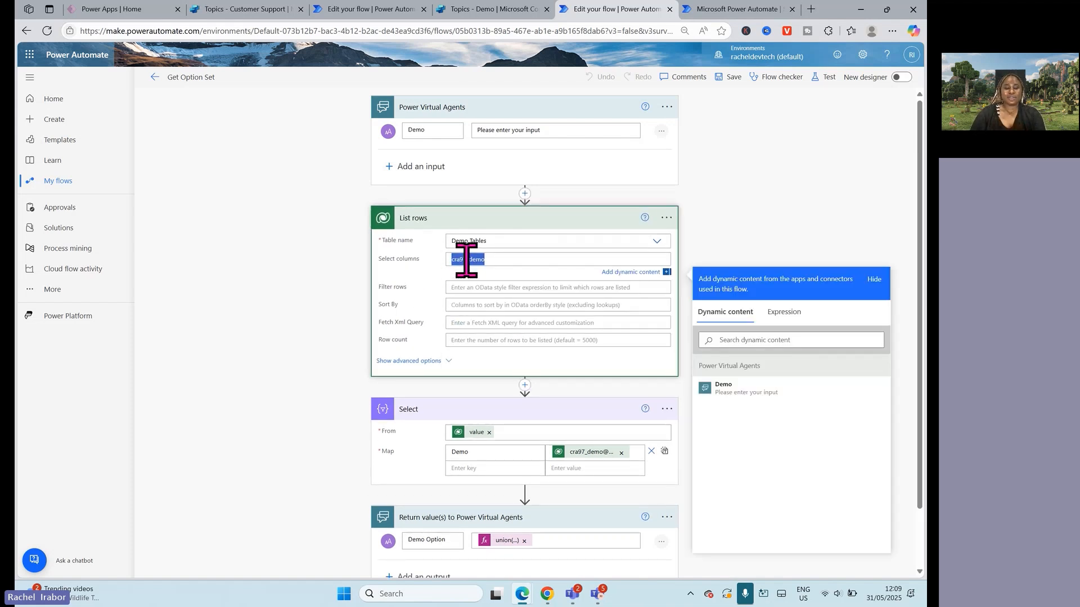
click(466, 259)
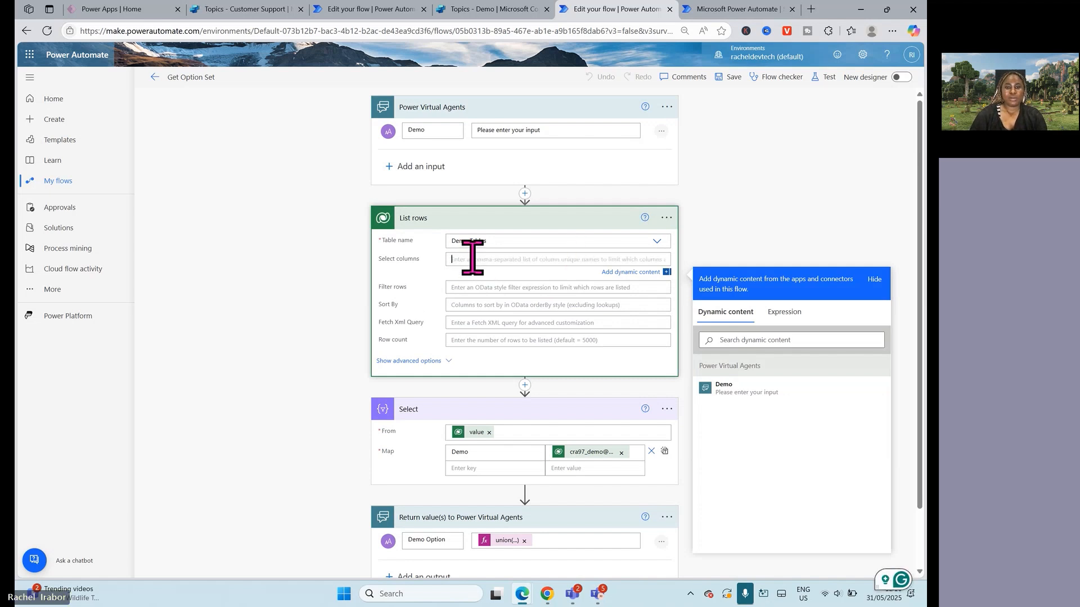
key(BackSpace)
key(BackSpace)
key(BackSpace)
key(BackSpace)
key(BackSpace)
key(BackSpace)
key(BackSpace)
key(BackSpace)
key(BackSpace)
key(BackSpace)
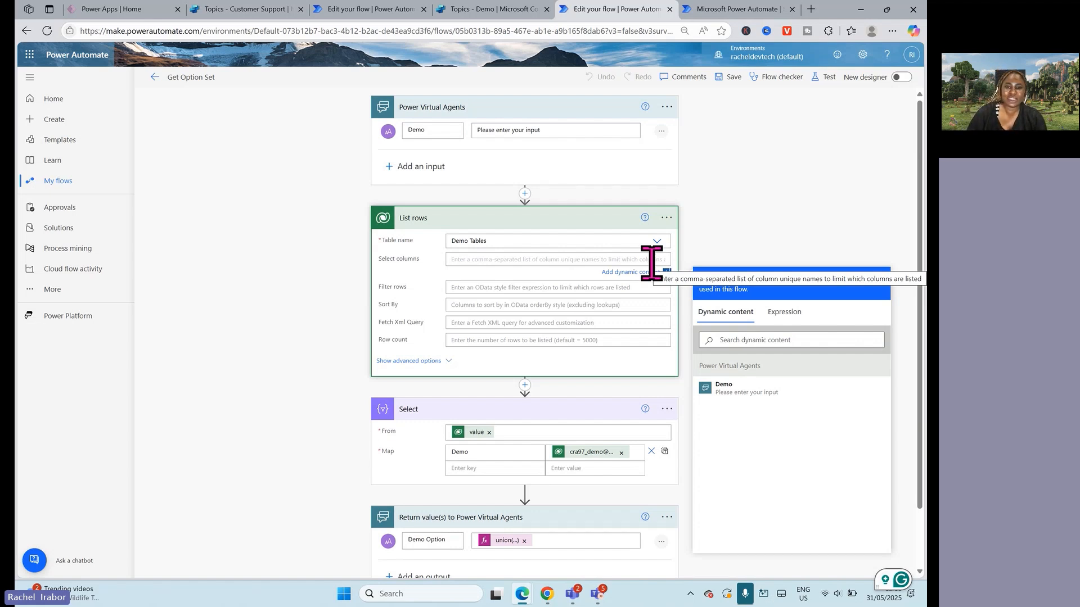
key(ctrl+v)
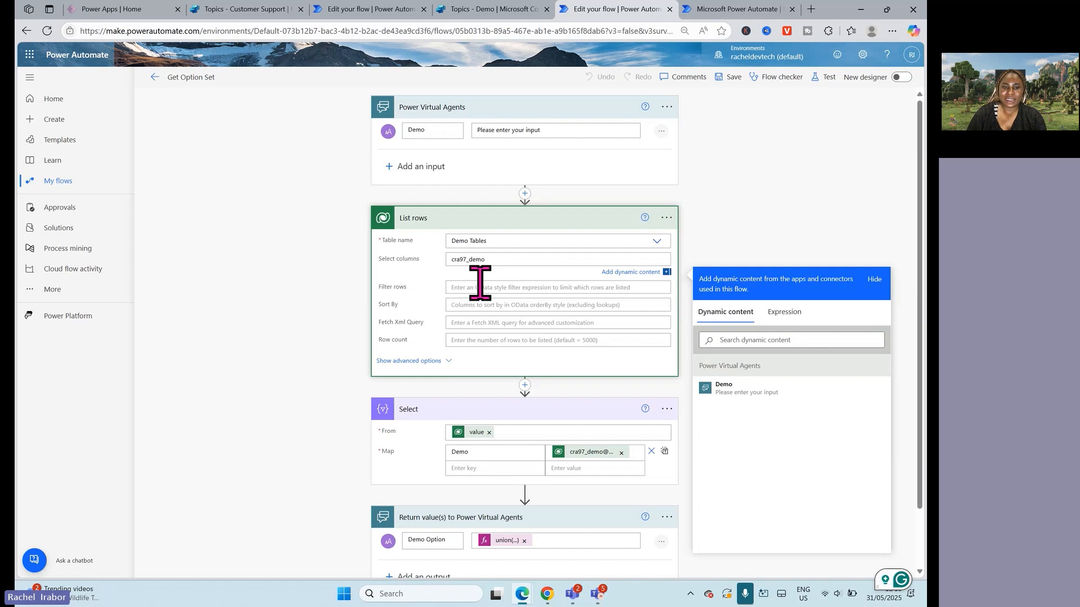
click(414, 361)
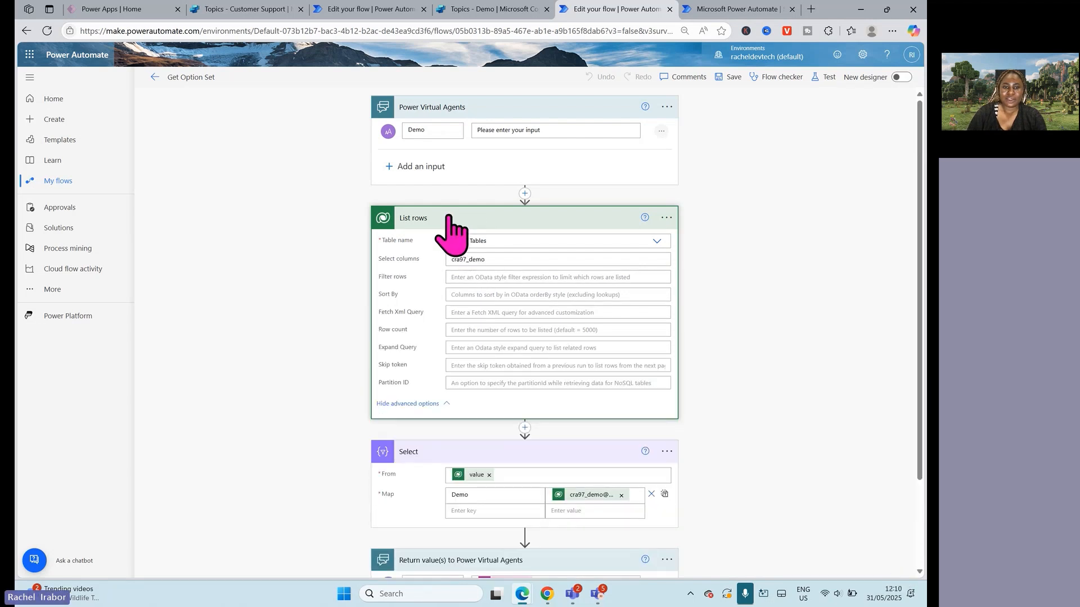
click(447, 221)
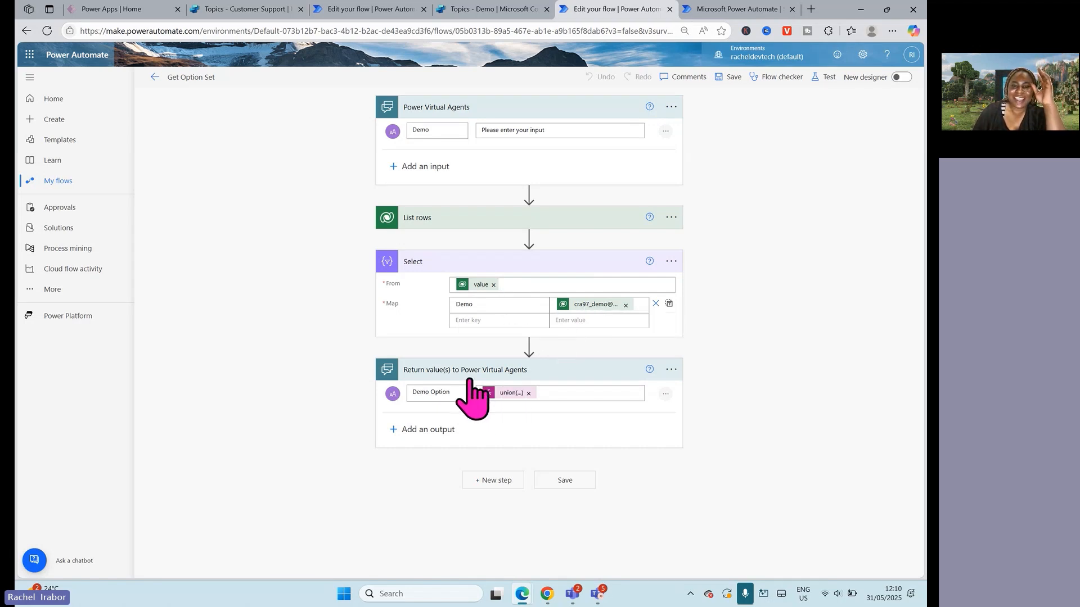
Step: Inspect the union expression behind the flow's Demo Option output, and return to the Option Set topic in Copilot Studio
click(510, 394)
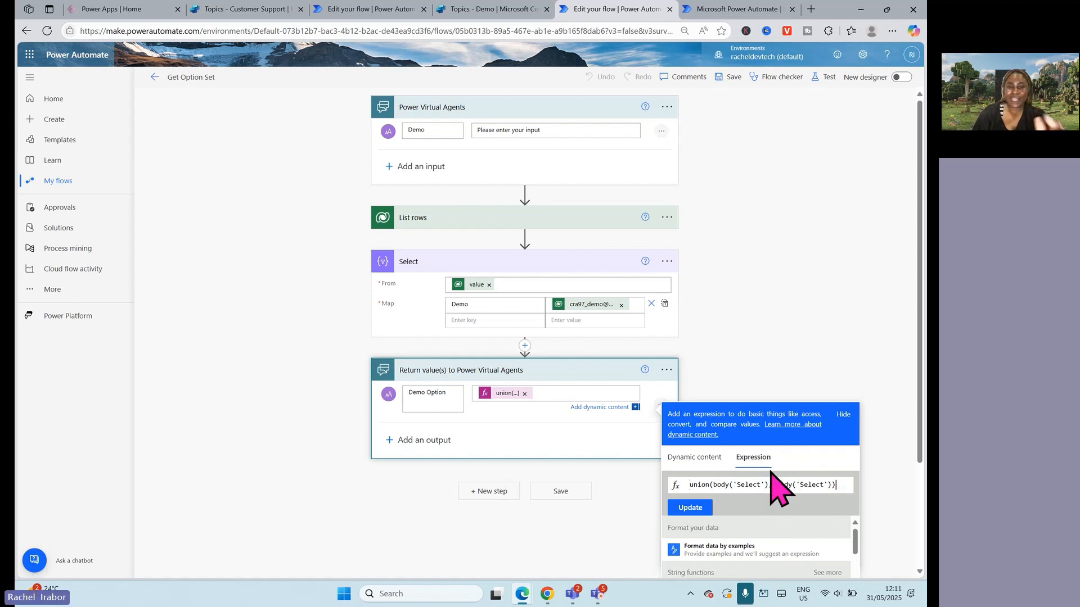
click(690, 507)
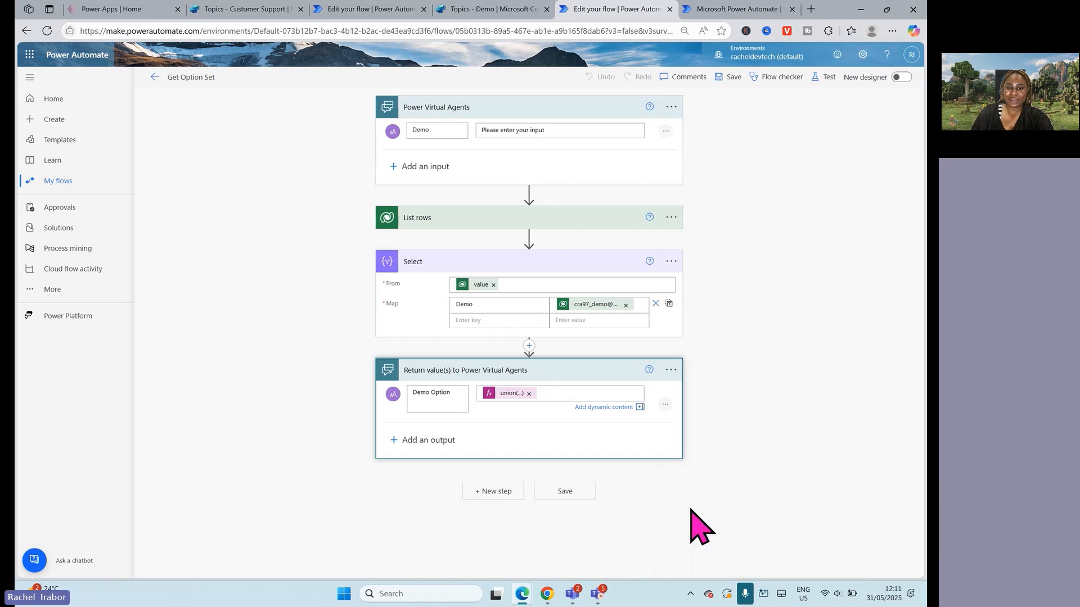
click(702, 7)
click(507, 9)
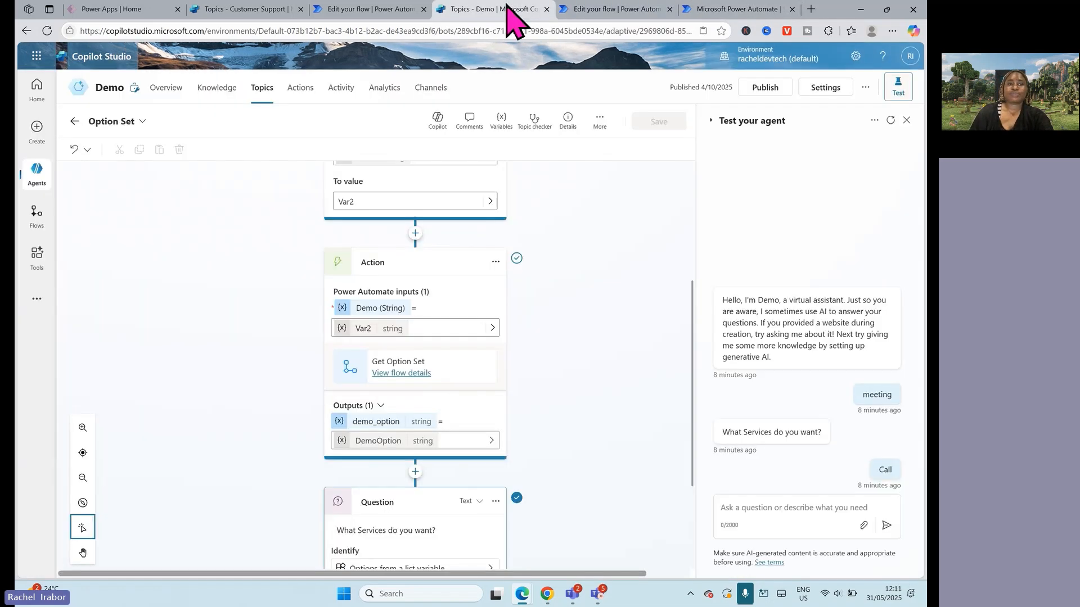
Step: Review the ForAll formula that supplies the list variable of the Question node
scroll(259, 253, down, 5)
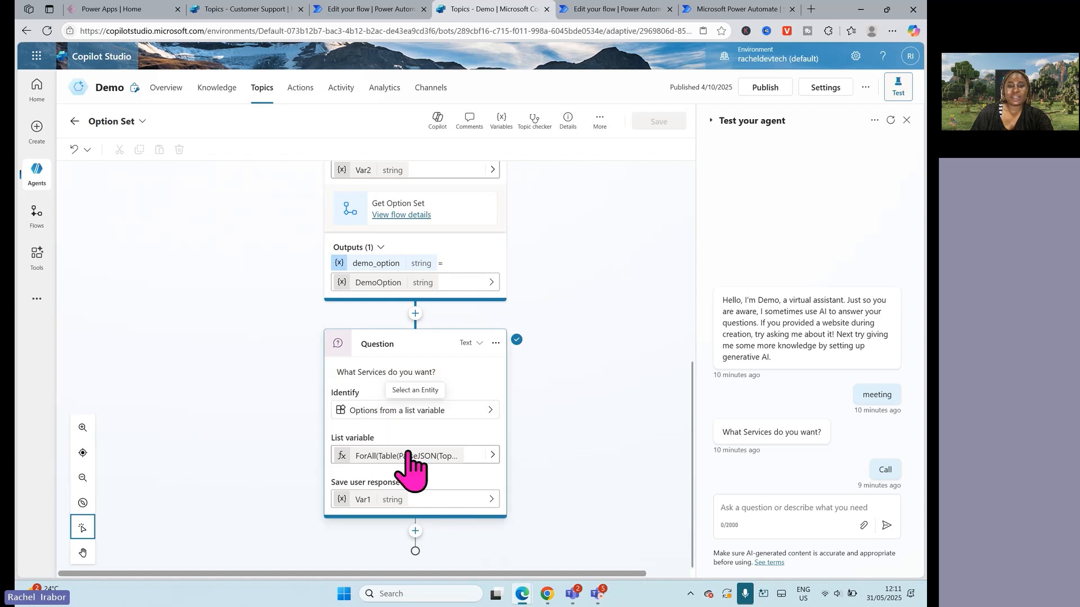
click(484, 476)
click(491, 477)
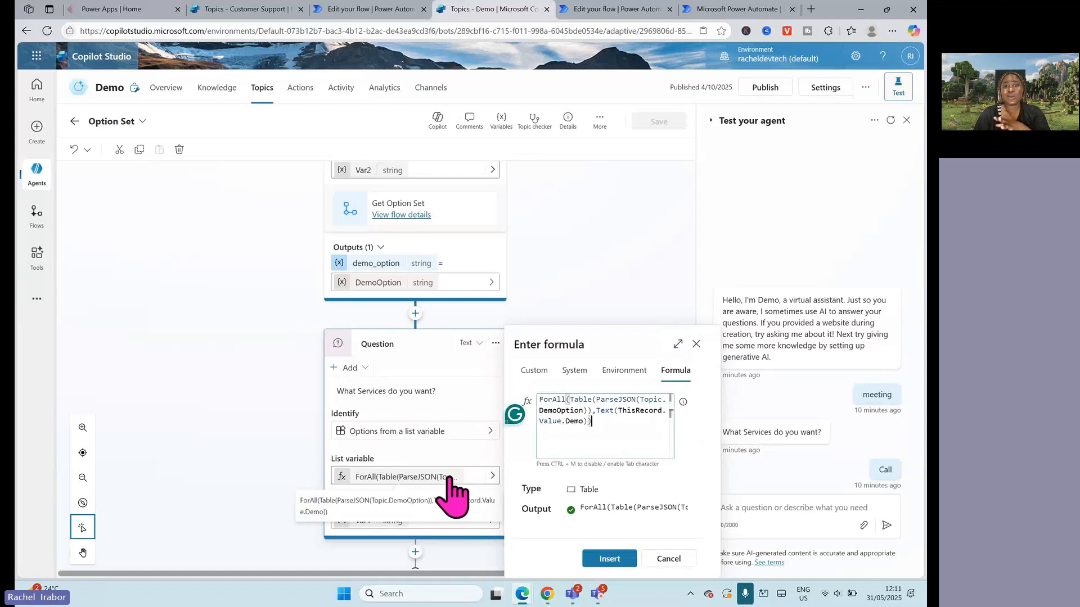
Step: Add a question node directly after the Action node, asking "what services do you deliver?"
click(415, 313)
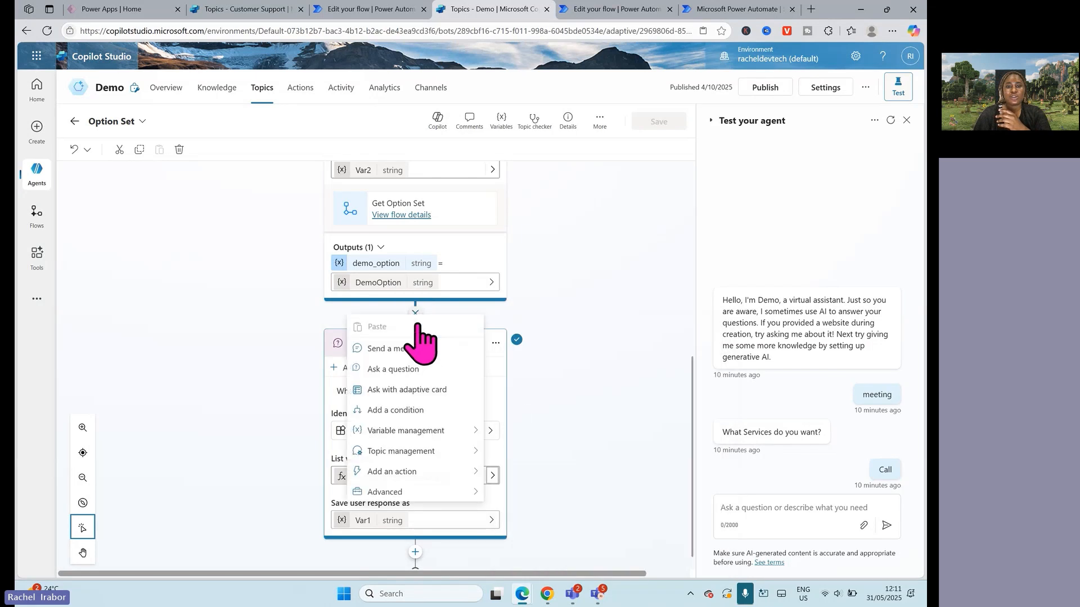
click(390, 375)
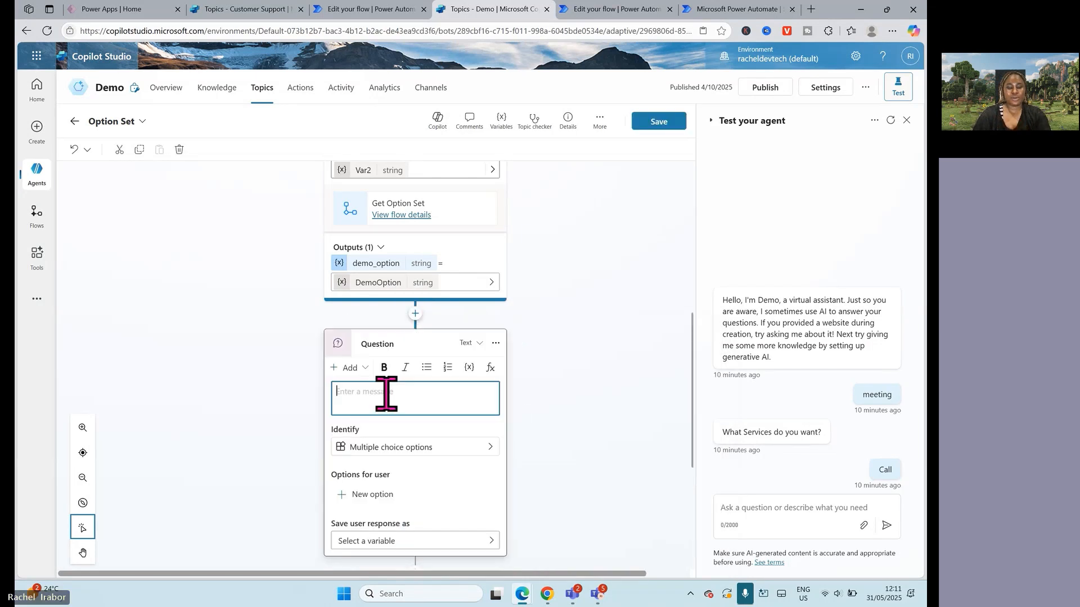
text(wha)
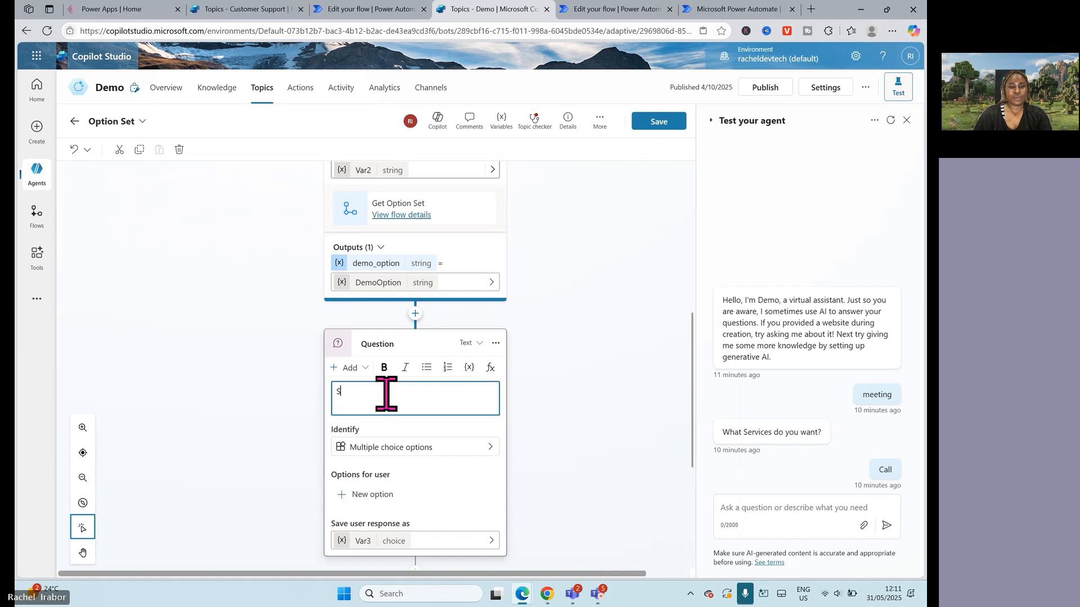
text(Services)
key(BackSpace)
key(BackSpace)
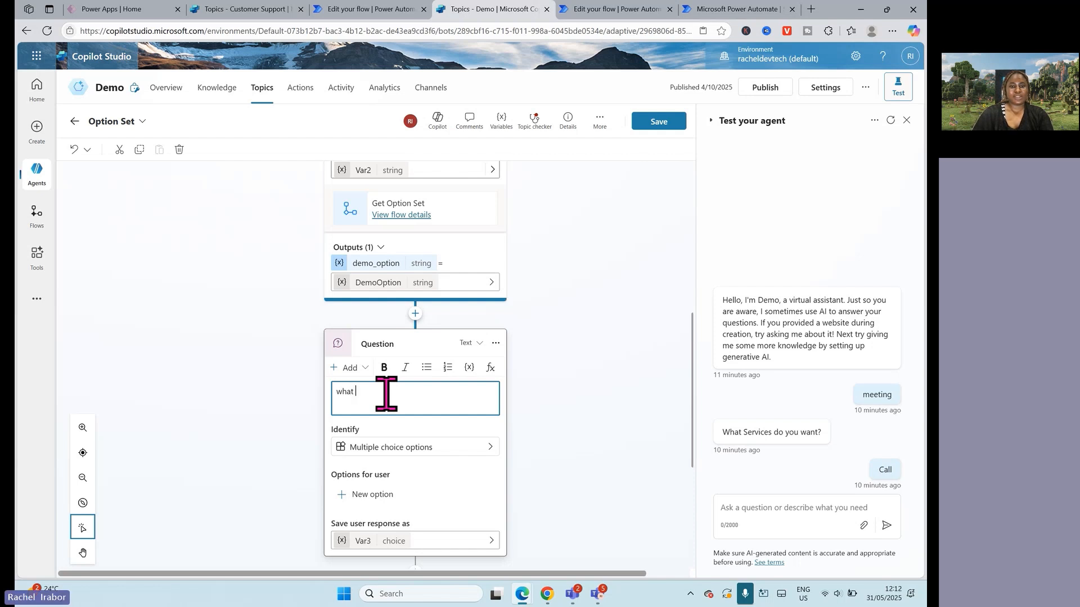
text(services do)
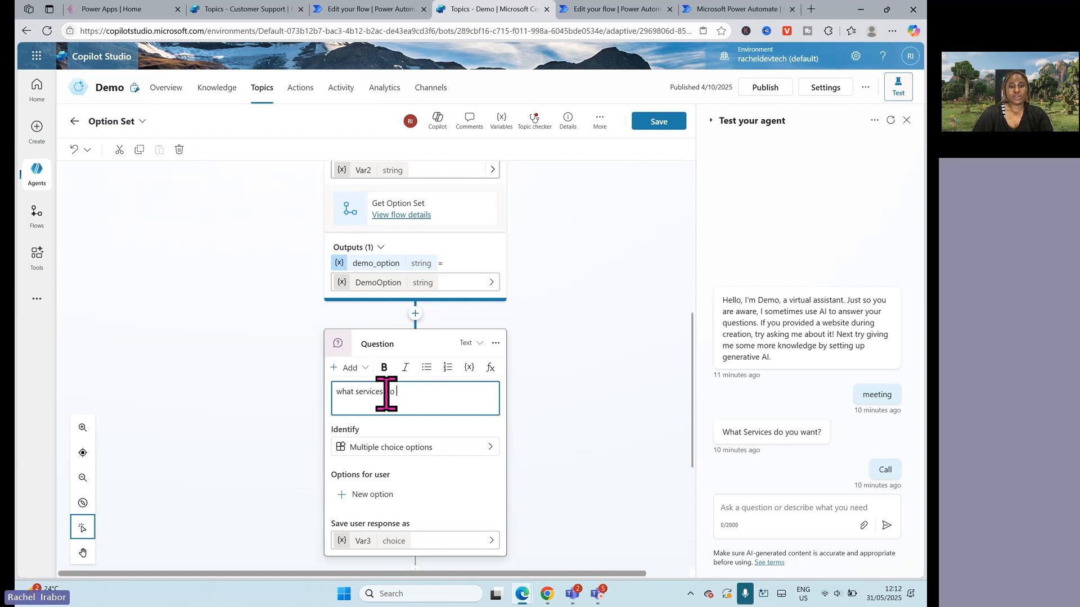
text( you deliver?)
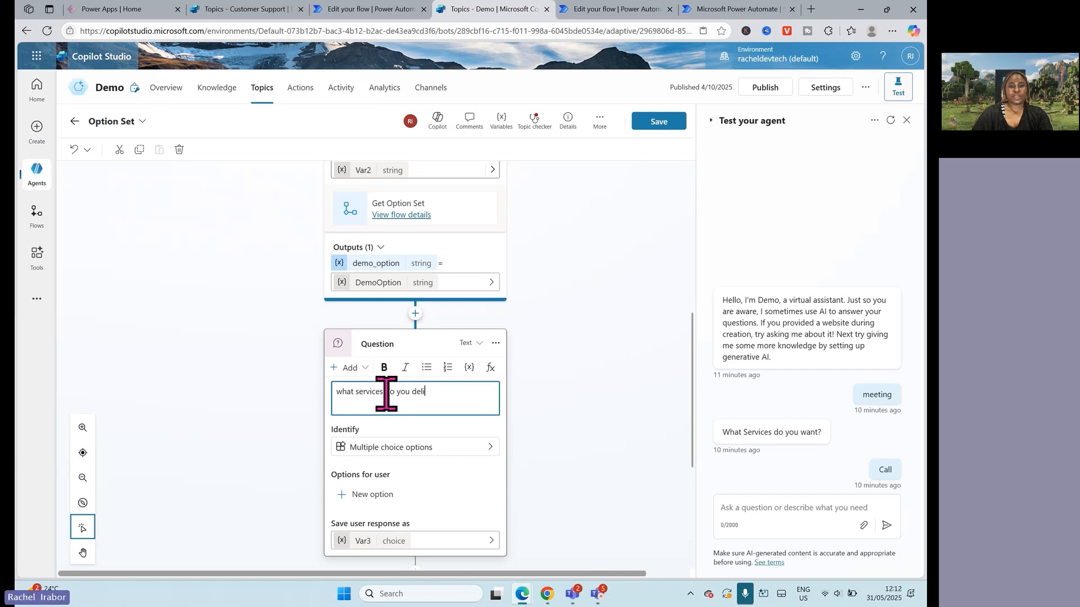
Step: Browse the Identify choices of the new "what services do you deliver?" question and close them without changing the selection
click(396, 451)
click(489, 431)
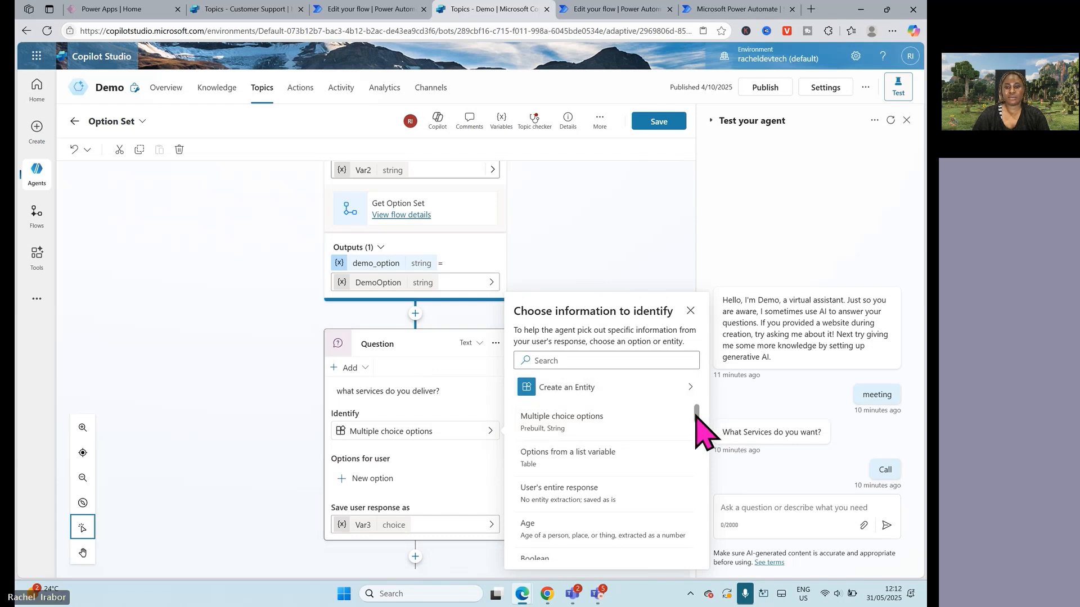
scroll(700, 422, down, 3)
scroll(698, 430, up, 1)
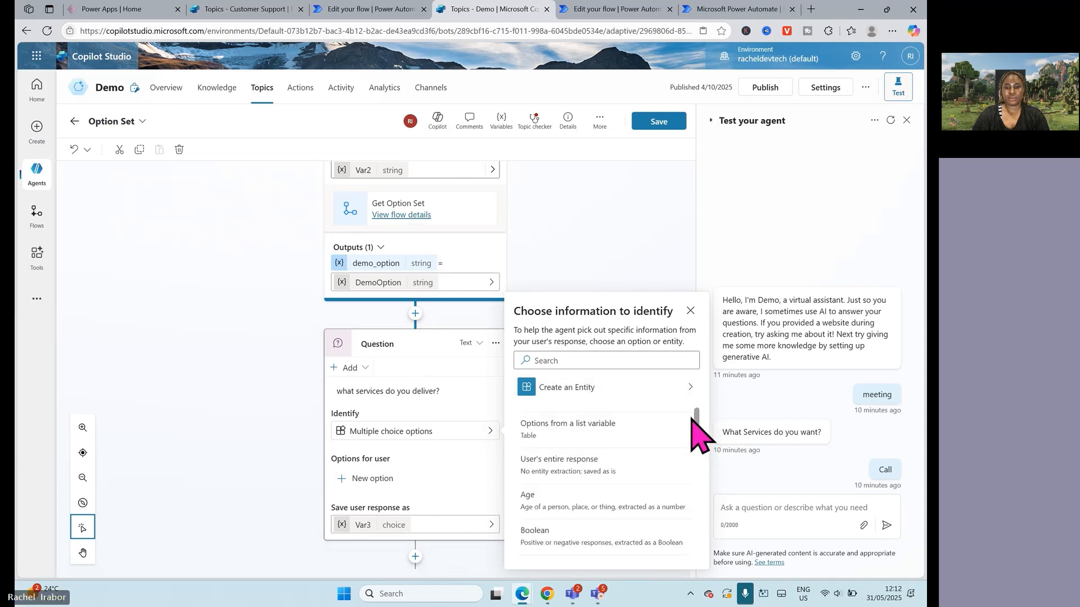
mouse_move(692, 416)
mouse_down()
mouse_move(693, 565)
mouse_move(700, 405)
mouse_up()
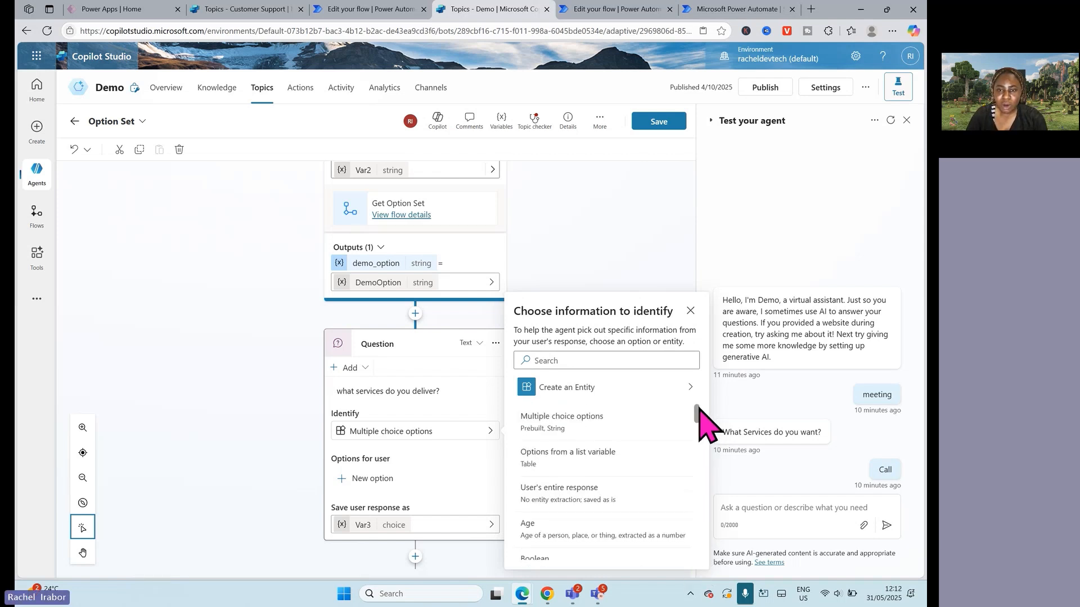
click(690, 311)
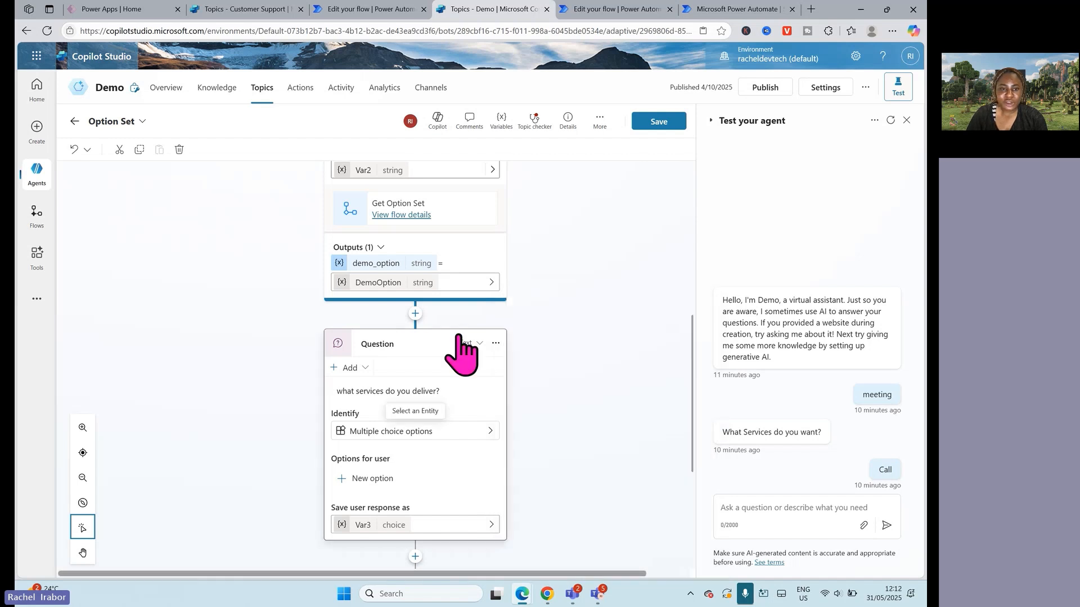
Step: Add a message node directly after the Action node with the text "helloooo"
click(415, 313)
click(396, 354)
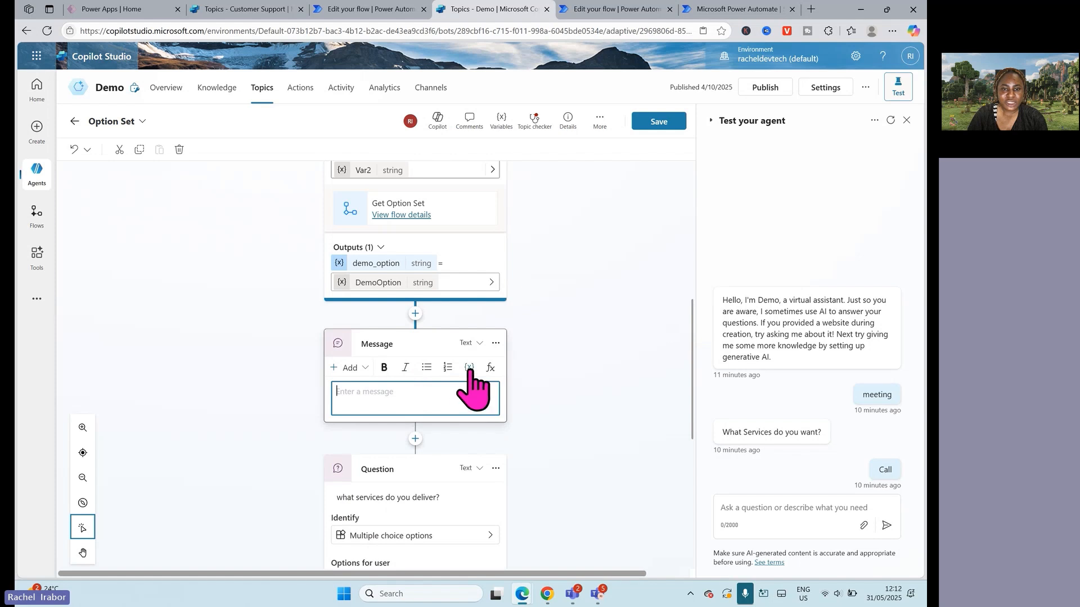
click(402, 401)
text(helloooo)
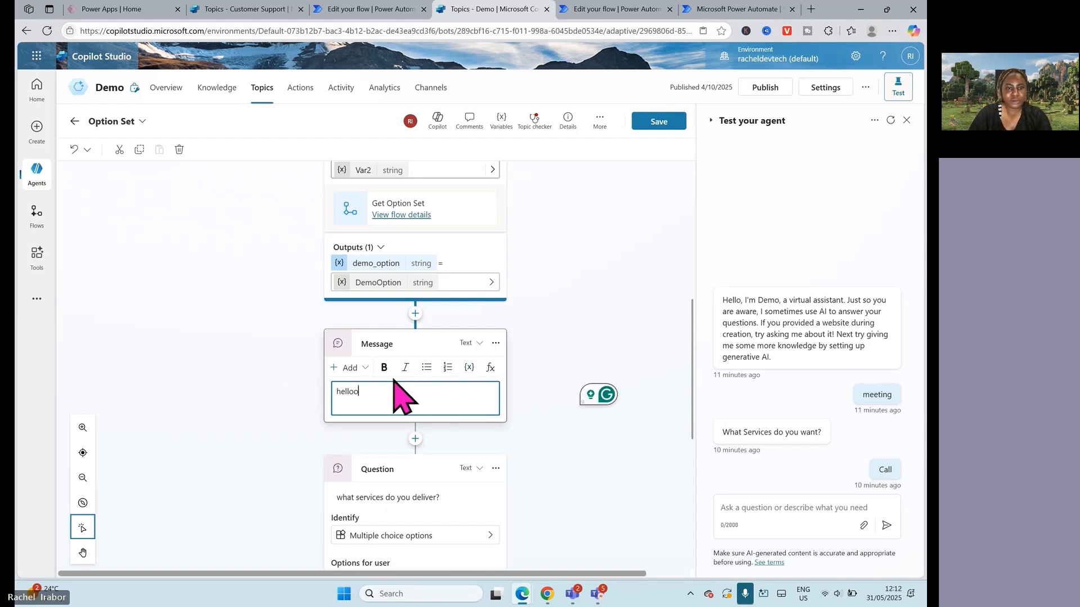
click(469, 367)
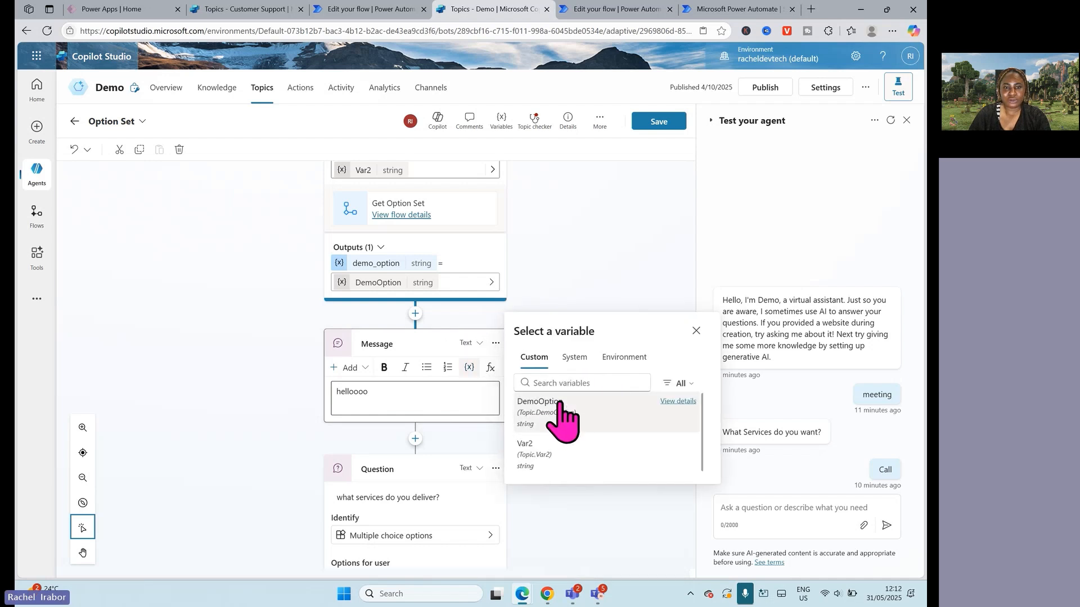
Step: Delete the "what services do you deliver?" question node from the topic
click(494, 470)
click(494, 470)
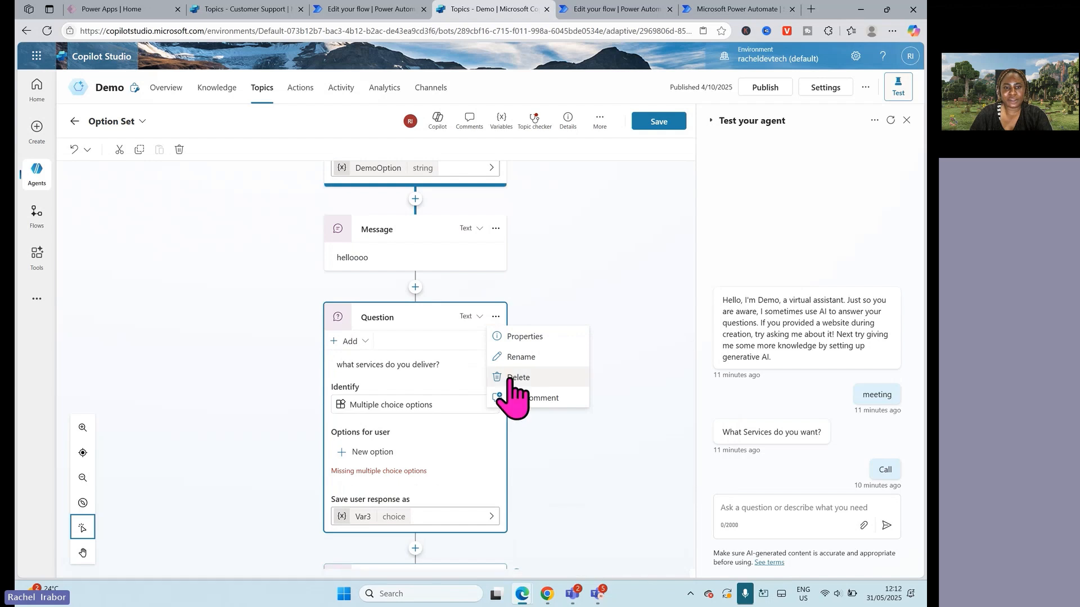
click(511, 378)
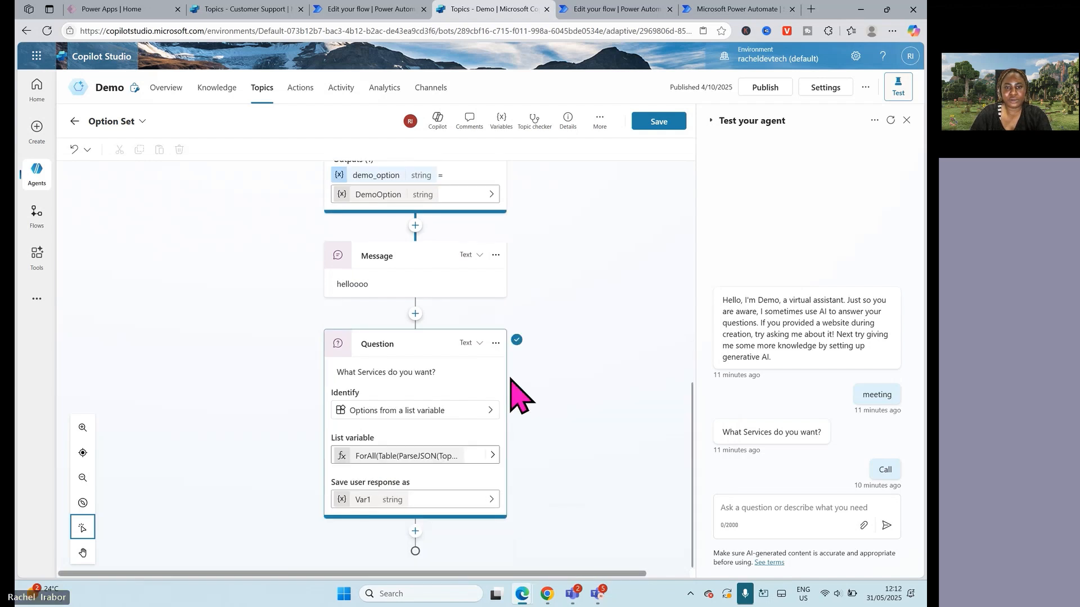
Step: Insert the DemoOption variable into the "helloooo" message and place it below the text, separated by a blank line
click(400, 281)
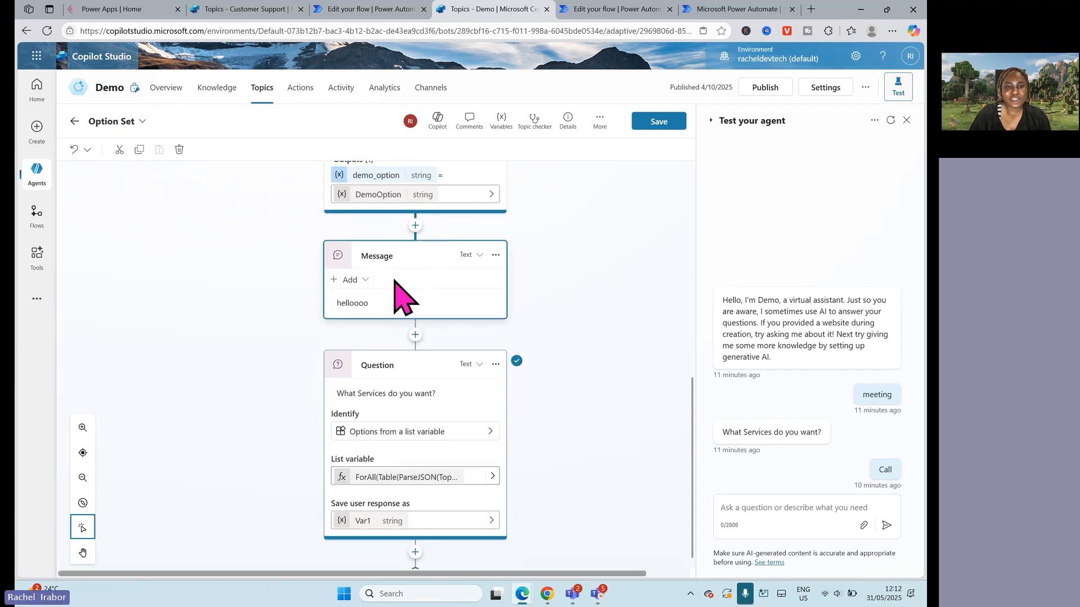
click(446, 298)
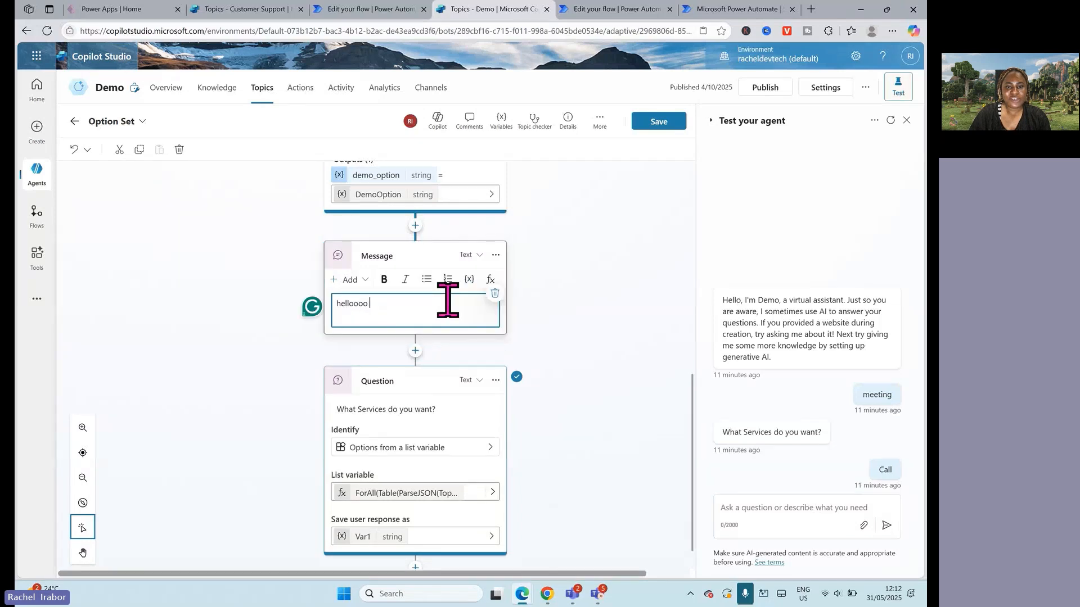
click(470, 279)
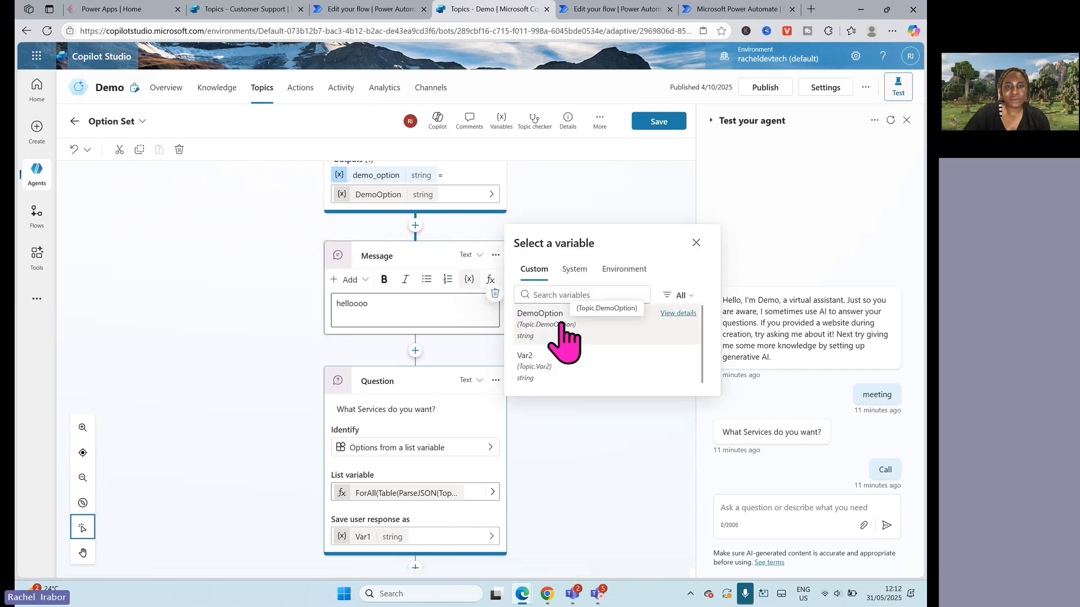
scroll(580, 227, up, 5)
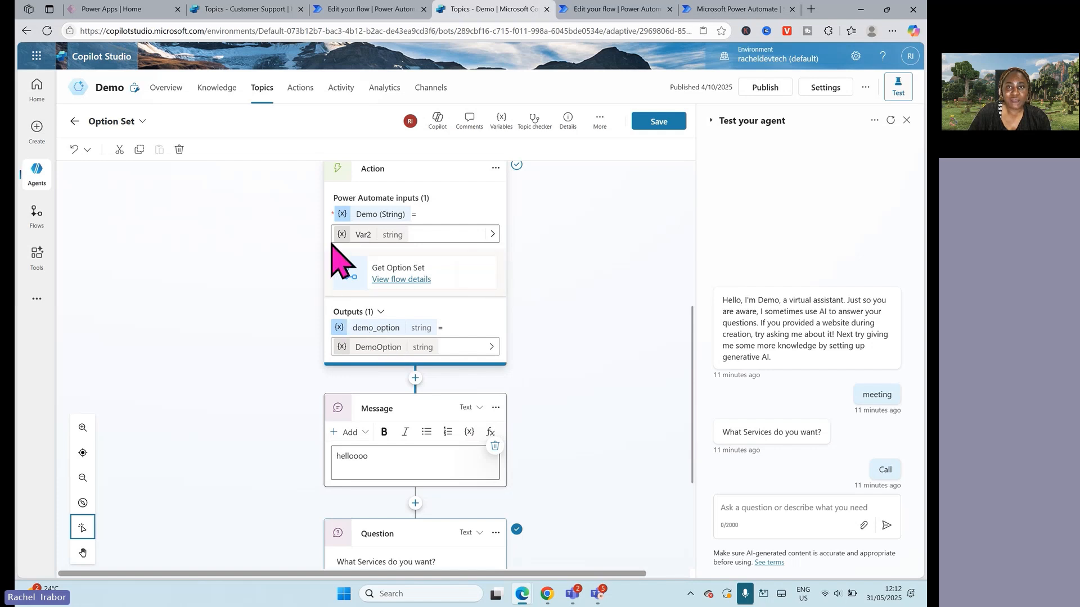
click(386, 454)
click(466, 438)
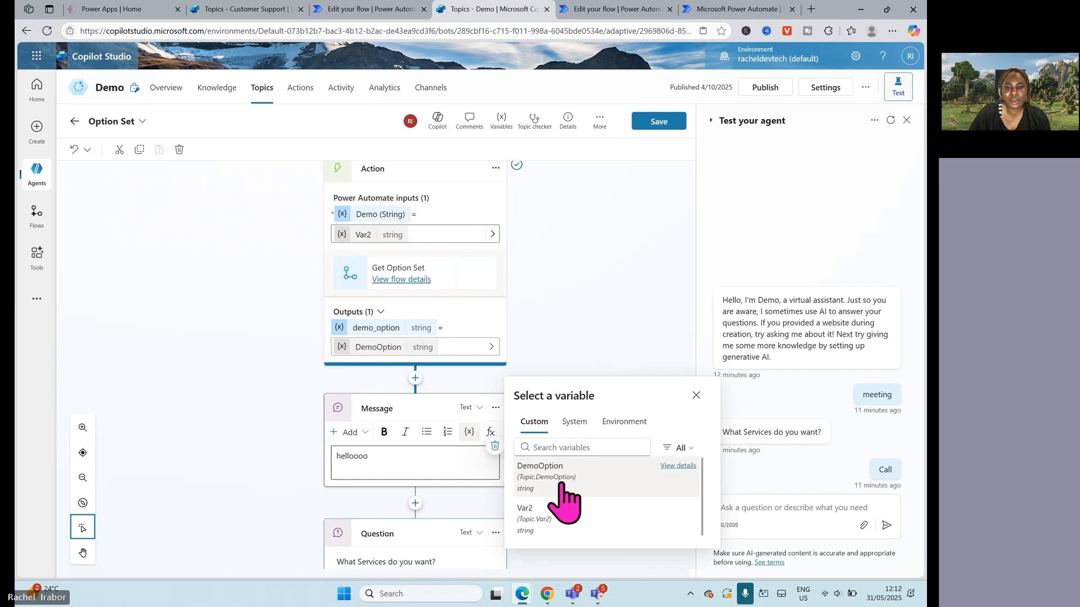
click(556, 485)
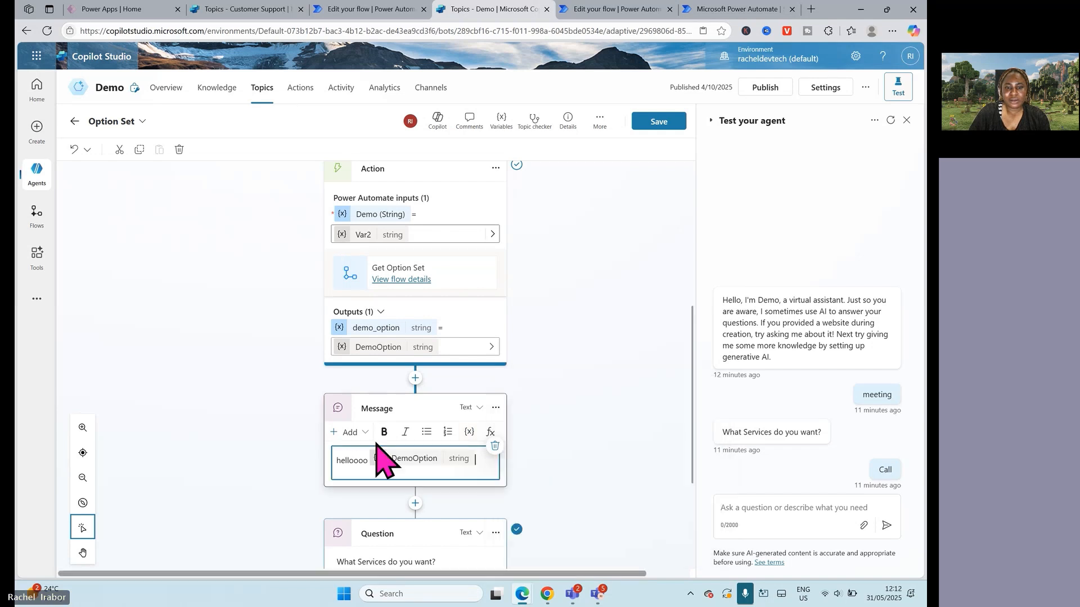
key(Return)
key(Return)
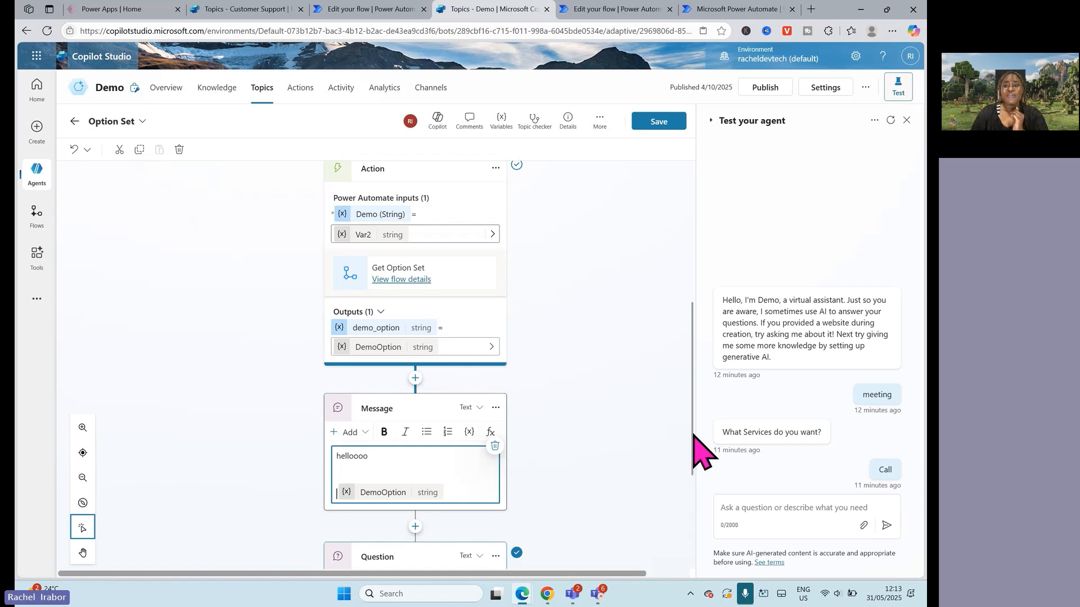
Step: Copy the message node between the Action and Question nodes and delete the original
drag(692, 441, 692, 530)
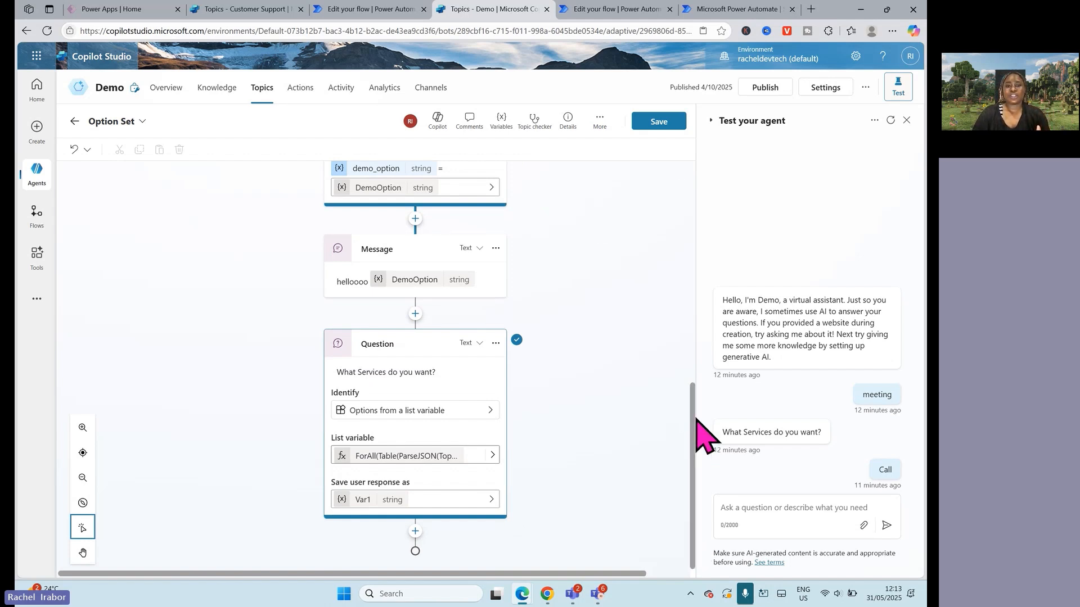
drag(692, 419, 692, 325)
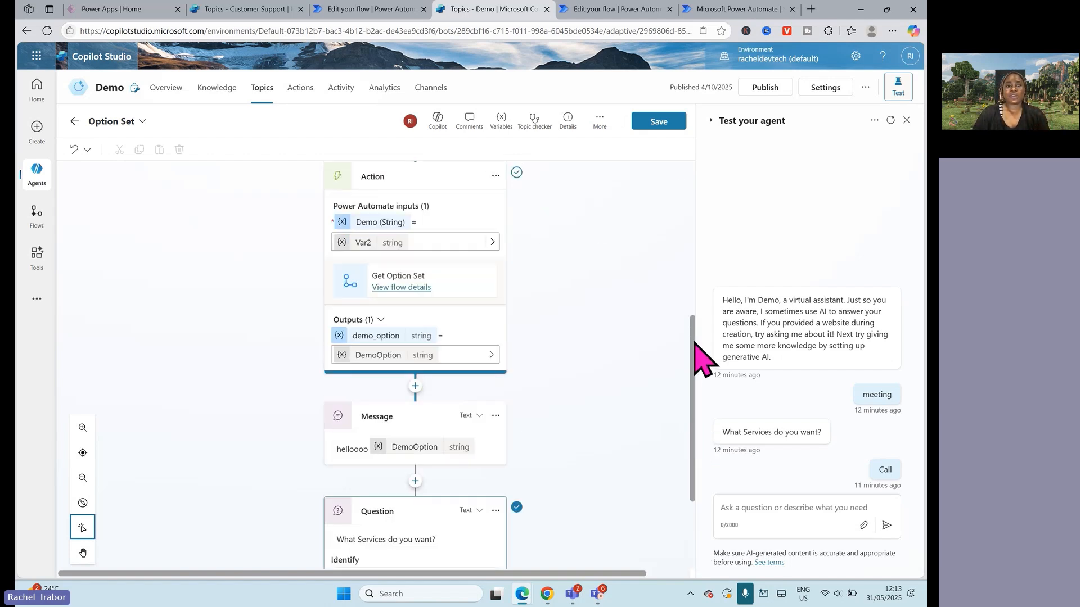
click(496, 417)
click(456, 444)
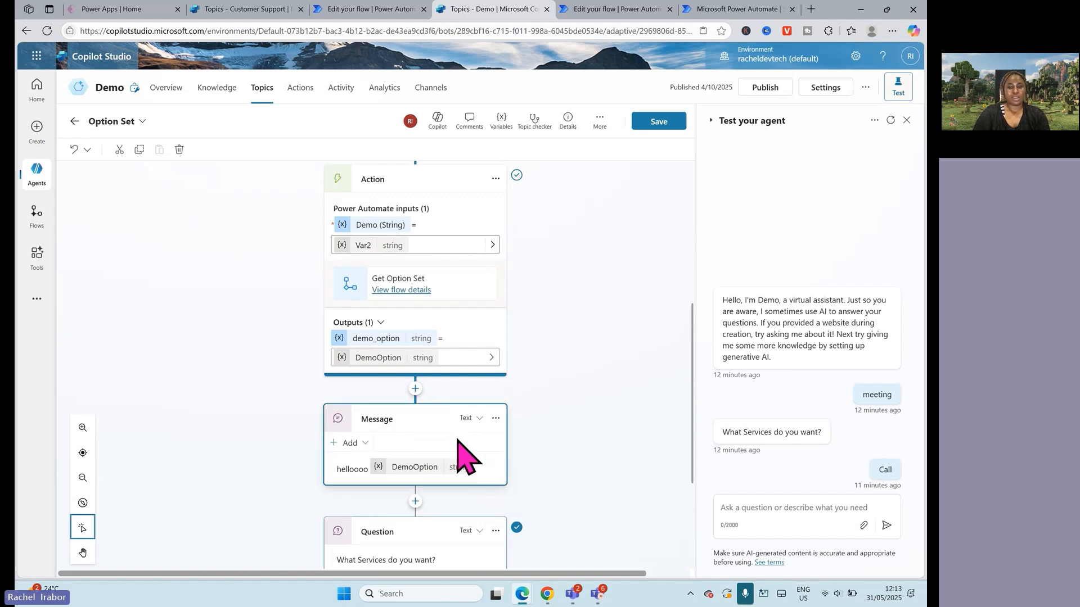
click(496, 418)
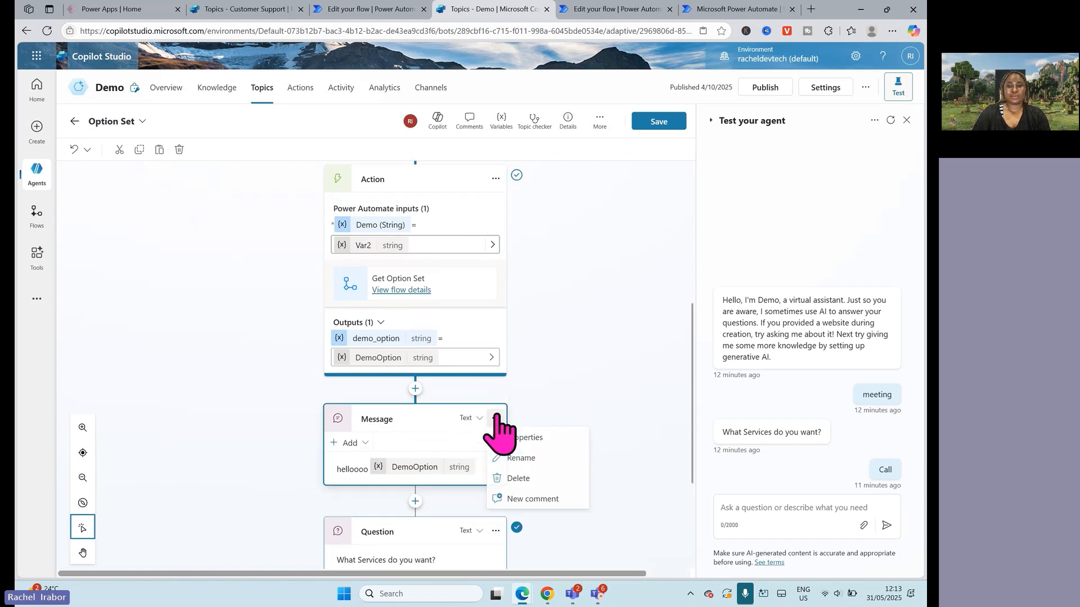
click(510, 479)
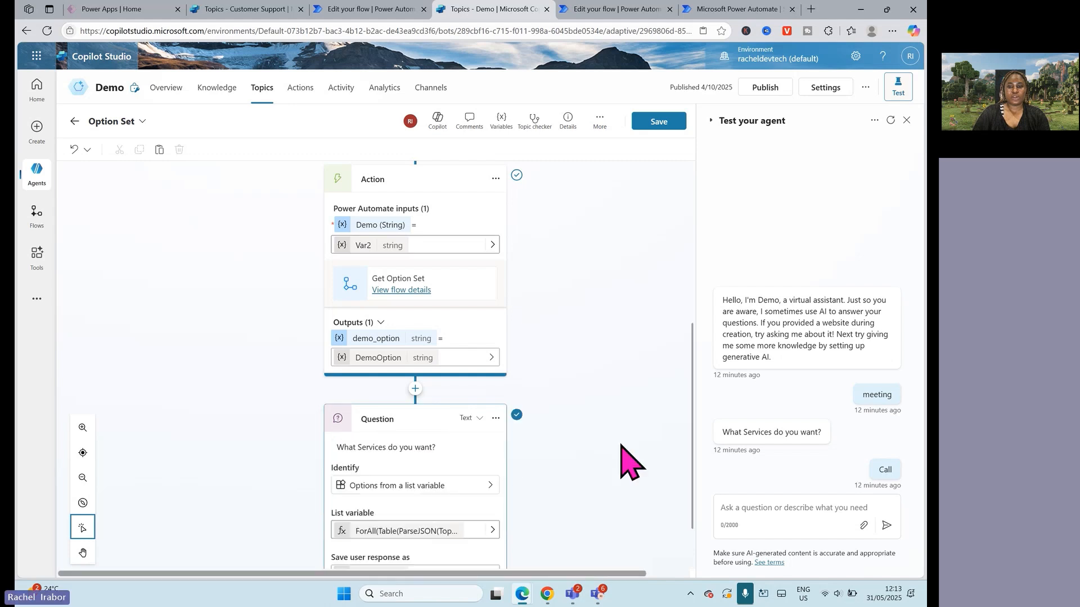
Step: Test the agent by sending "Meeting" in the test chat
click(758, 511)
text(Me)
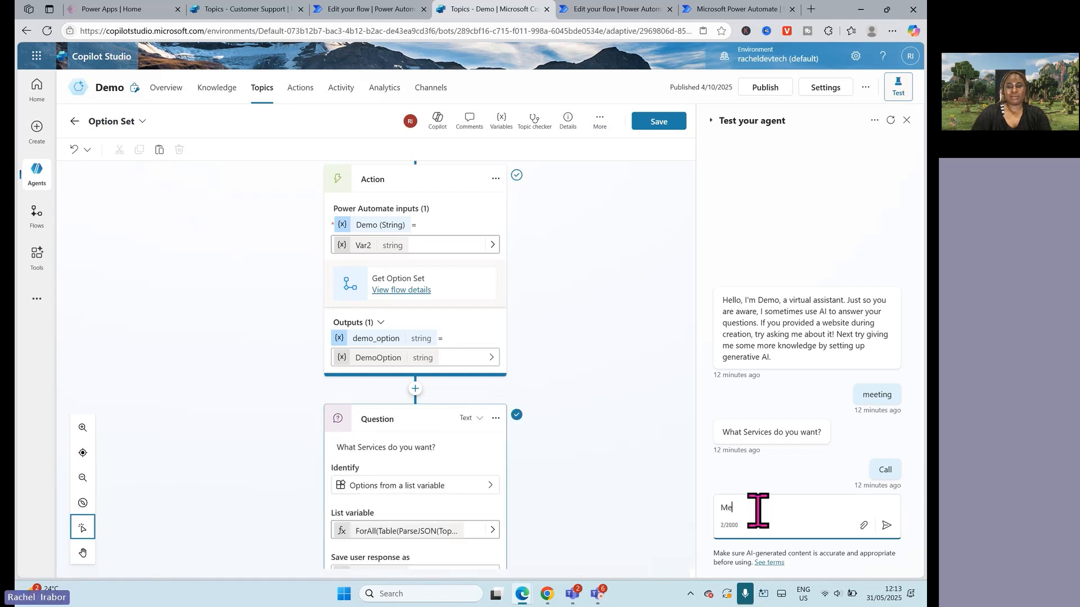
text(et)
key(BackSpace)
text(et)
key(Return)
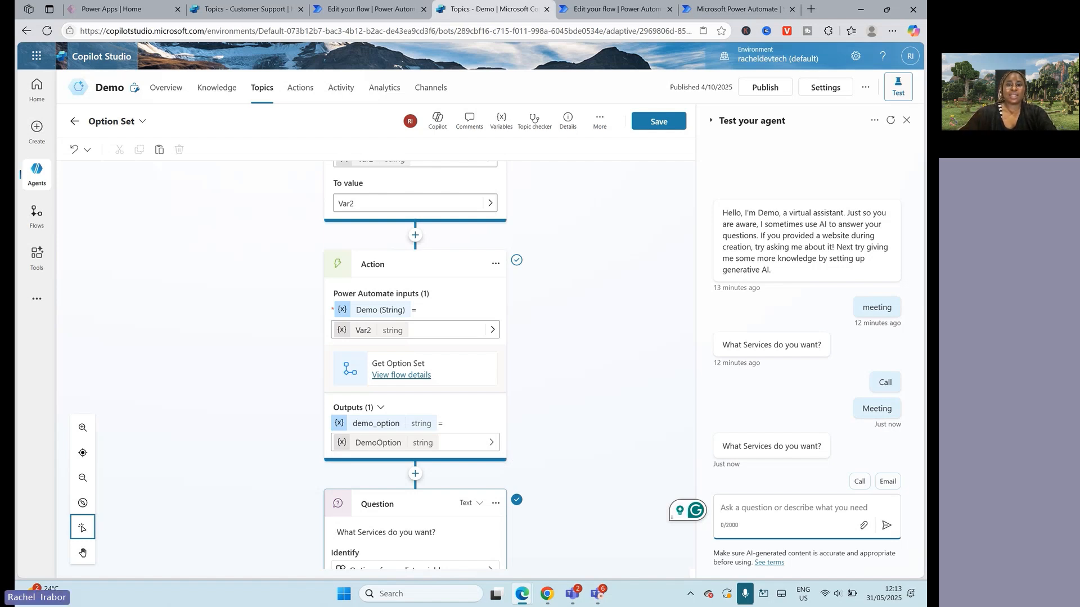
Step: Review the Option Set topic from its trigger phrase down to the Question node's ForAll list variable formula, leaving the formula unchanged
scroll(518, 270, down, 1)
scroll(542, 436, up, 4)
click(514, 310)
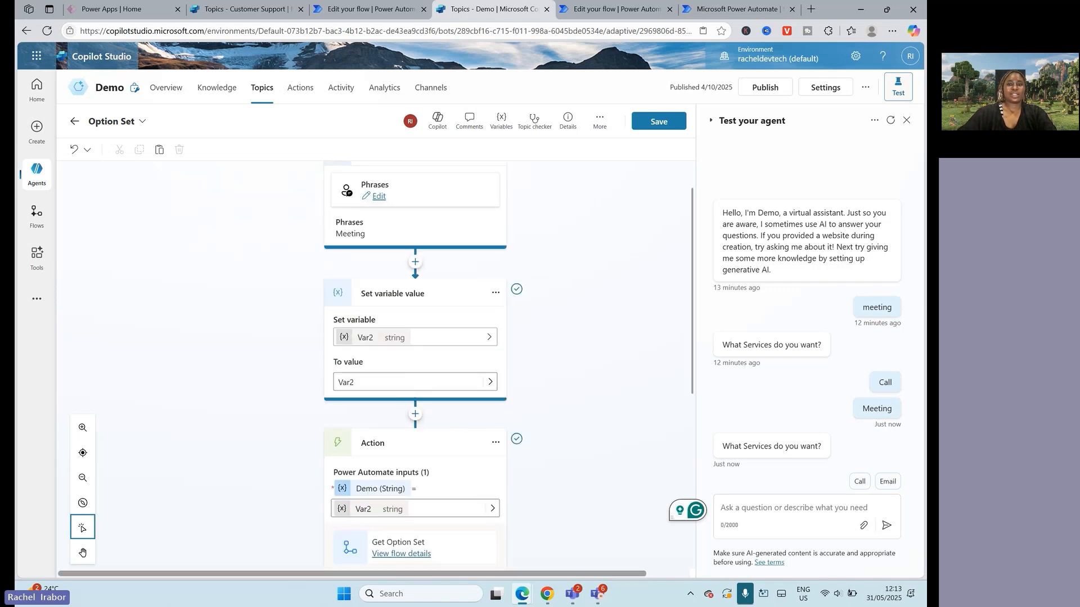
scroll(551, 405, up, 1)
scroll(601, 261, down, 6)
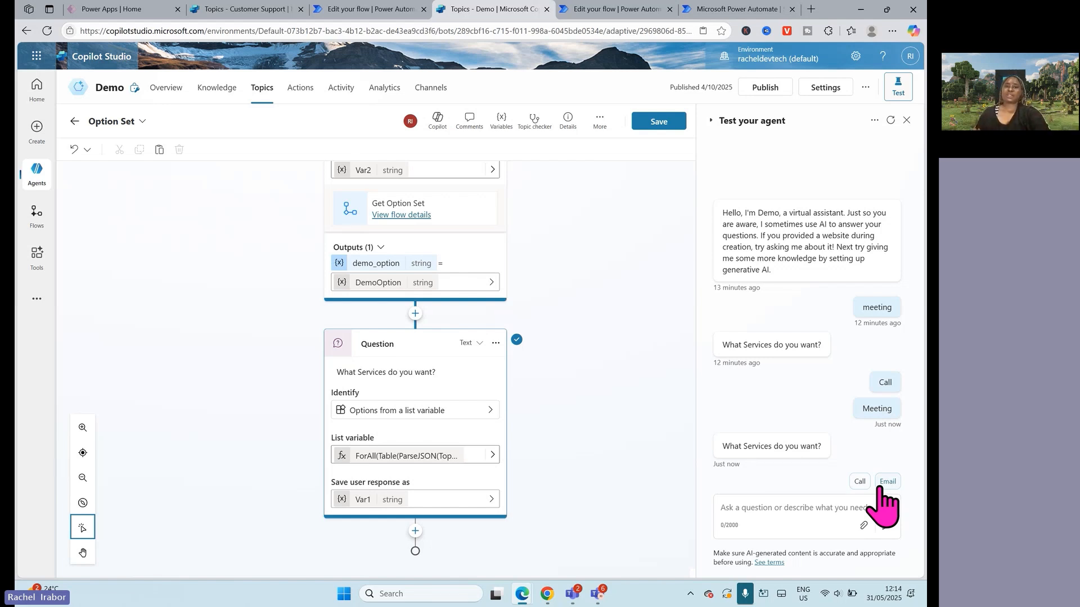
click(491, 383)
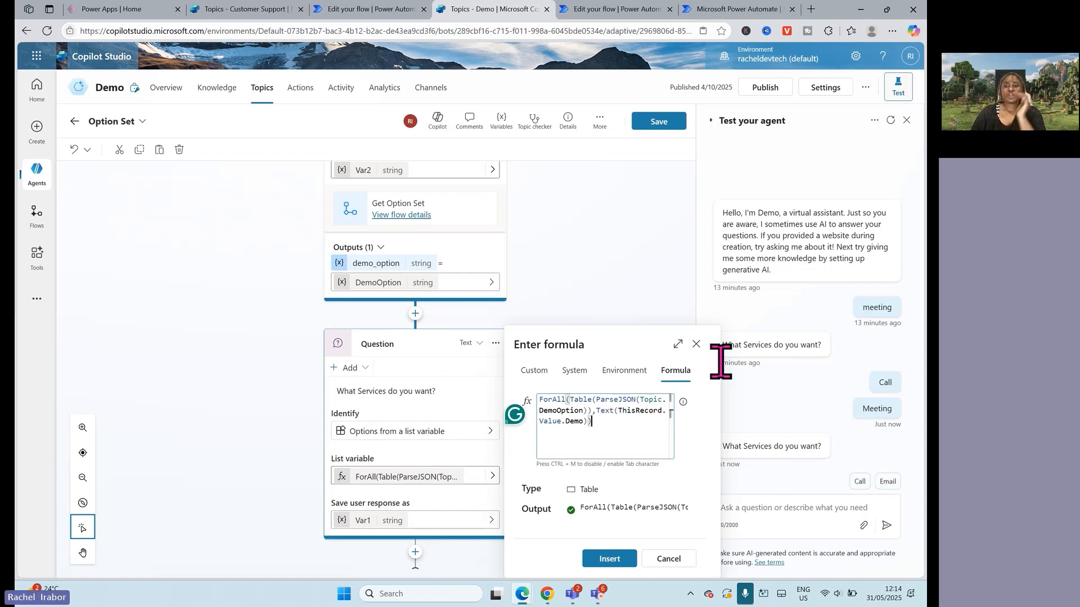
click(696, 344)
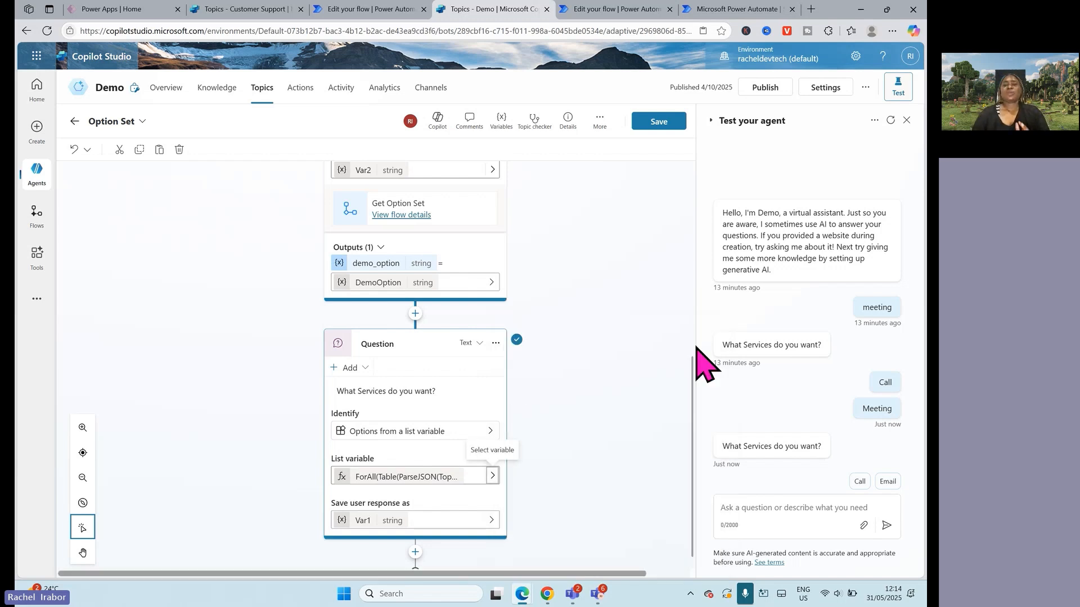
Step: Paste the copied message node directly after the Action node and delete the extra empty message node
drag(697, 393, 651, 253)
scroll(689, 202, down, 3)
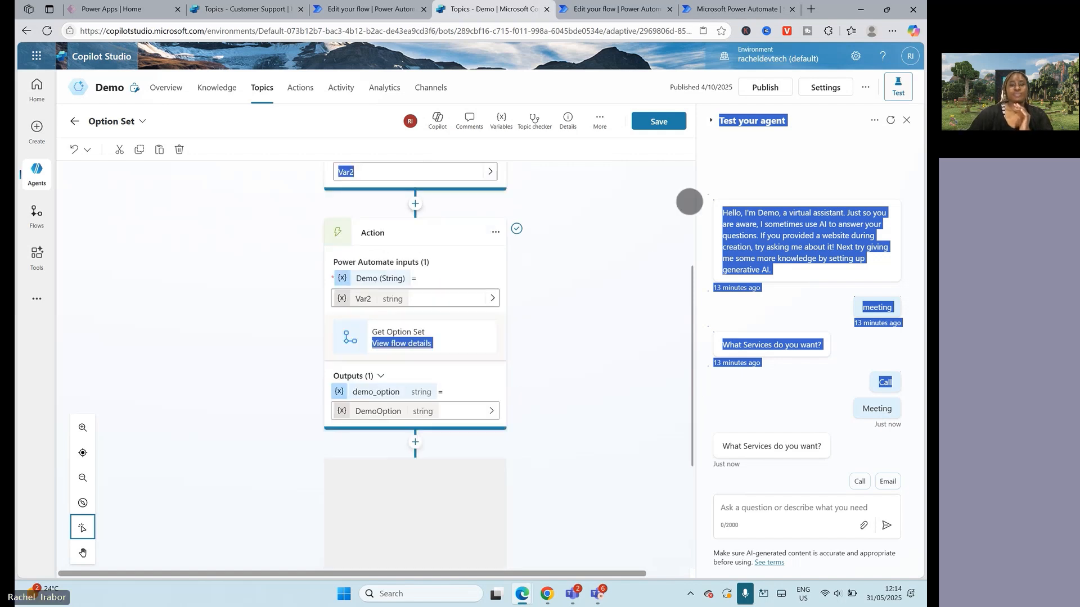
scroll(690, 201, down, 3)
click(415, 293)
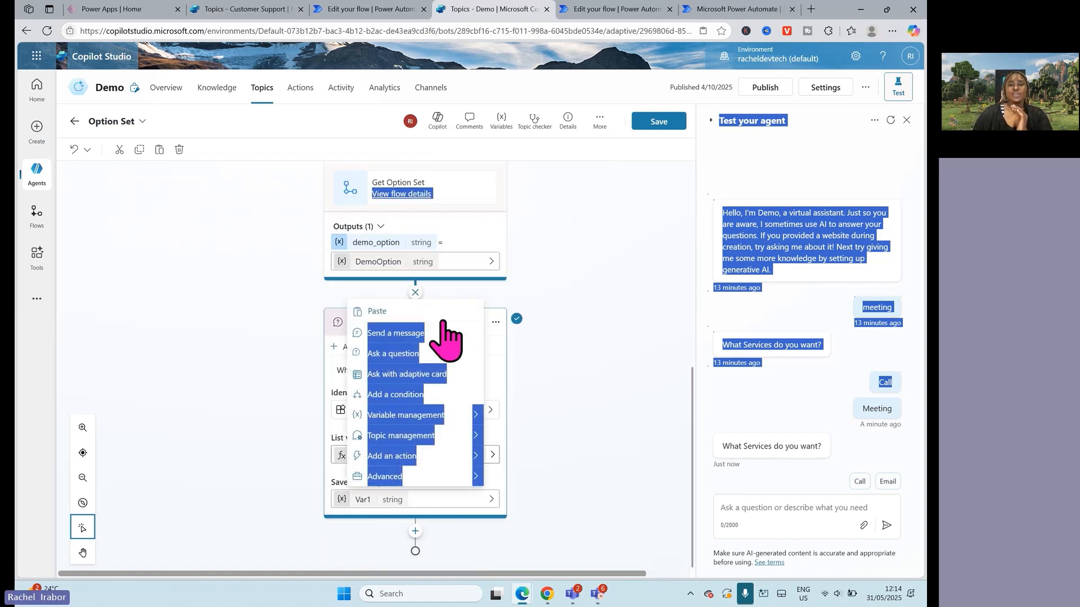
click(414, 333)
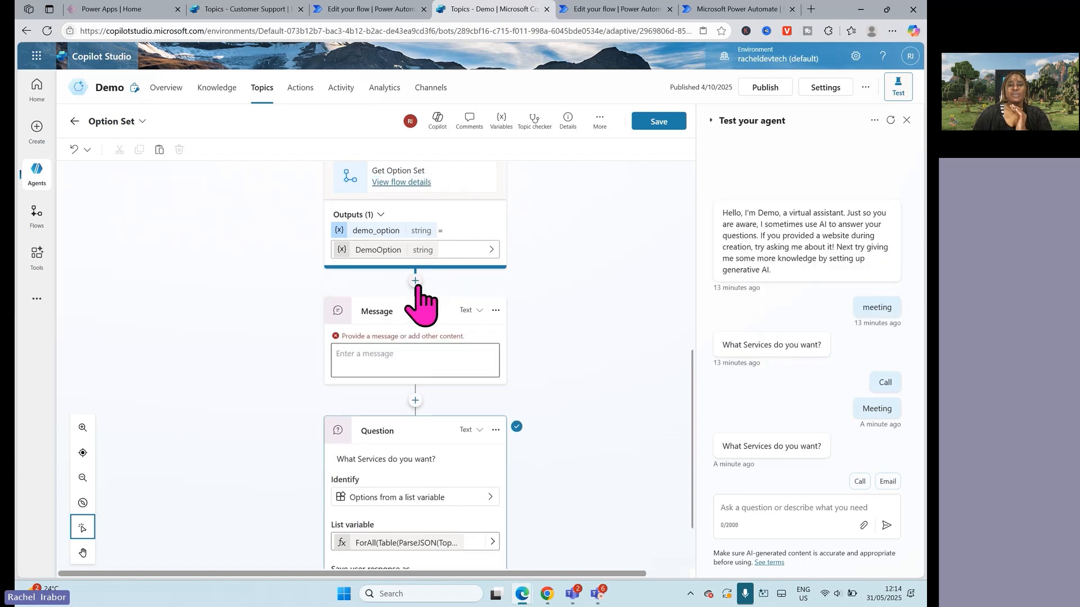
click(415, 292)
click(395, 300)
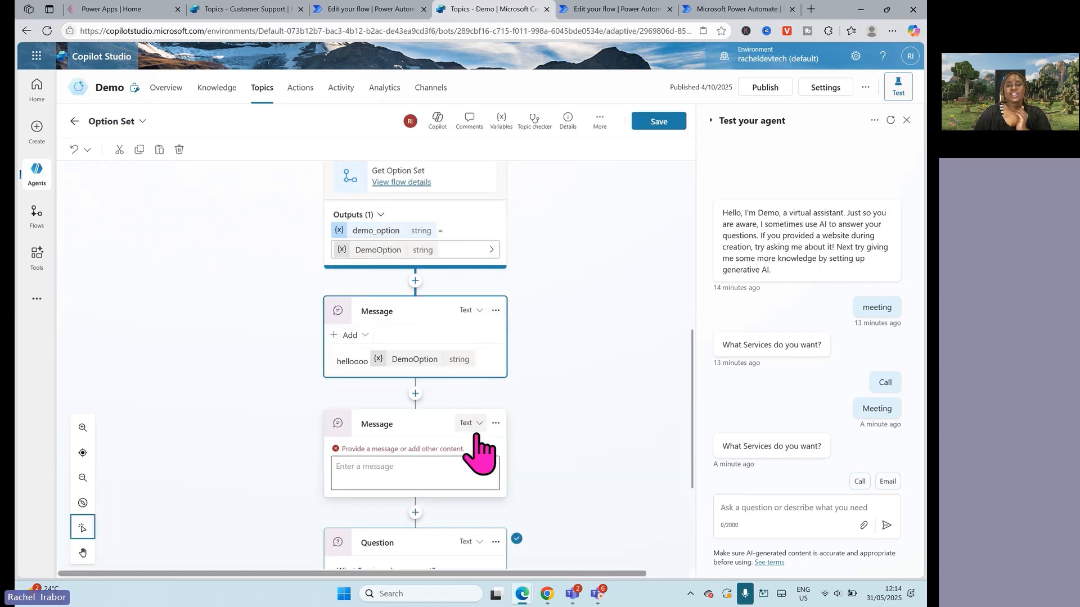
click(496, 423)
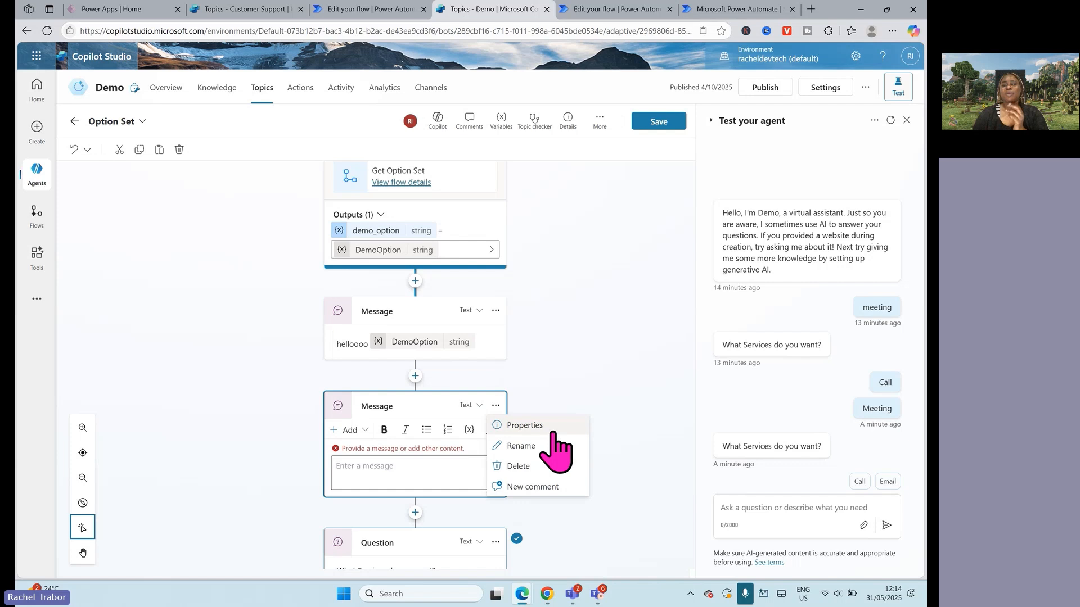
click(518, 466)
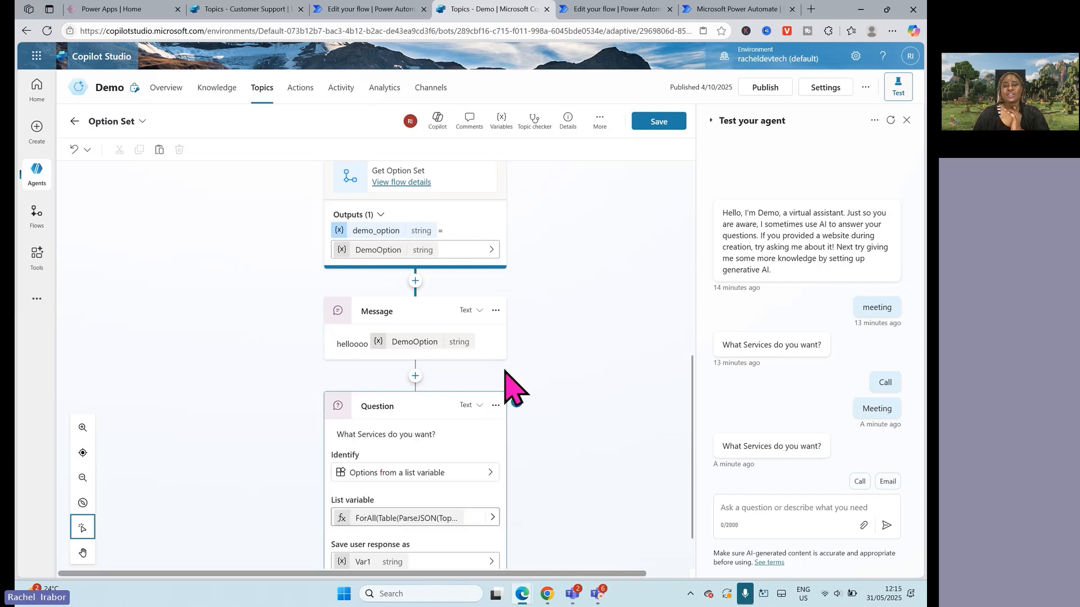
Step: Check the content of the pasted message and begin a new entry in the agent's test chat
click(426, 344)
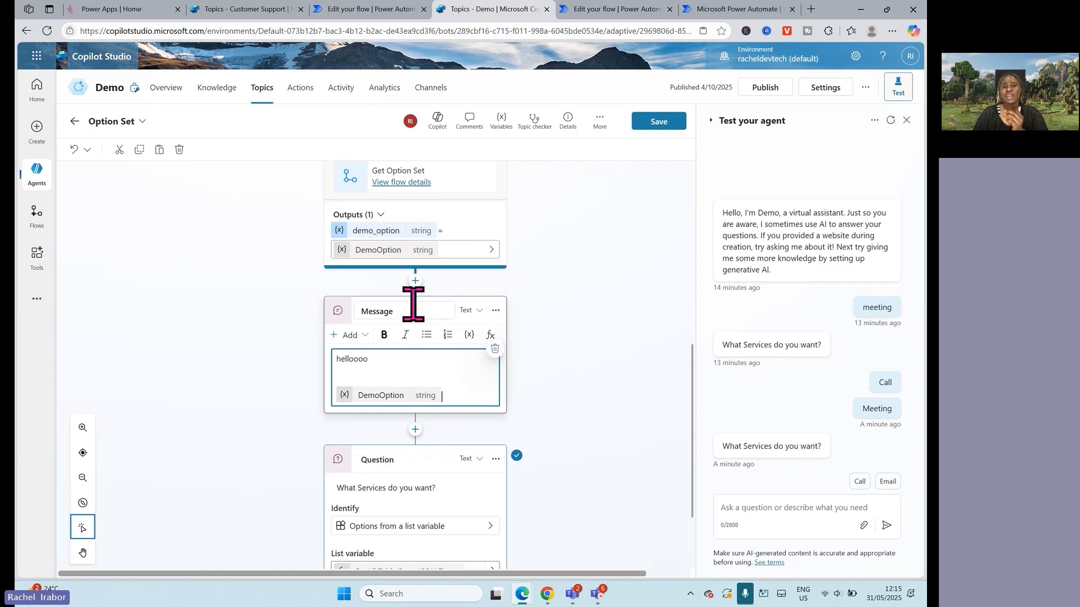
click(752, 531)
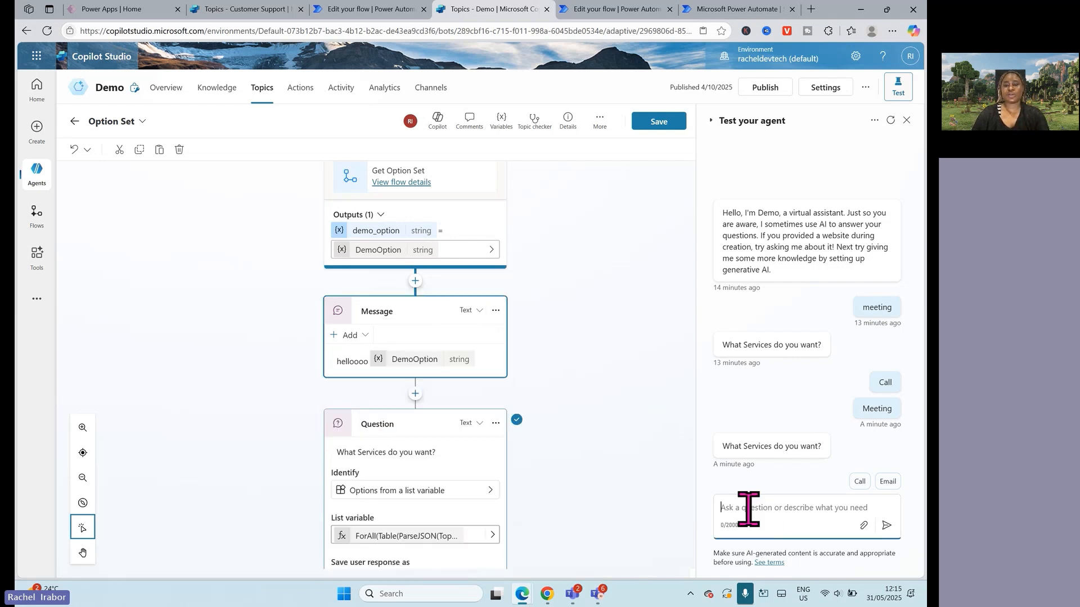